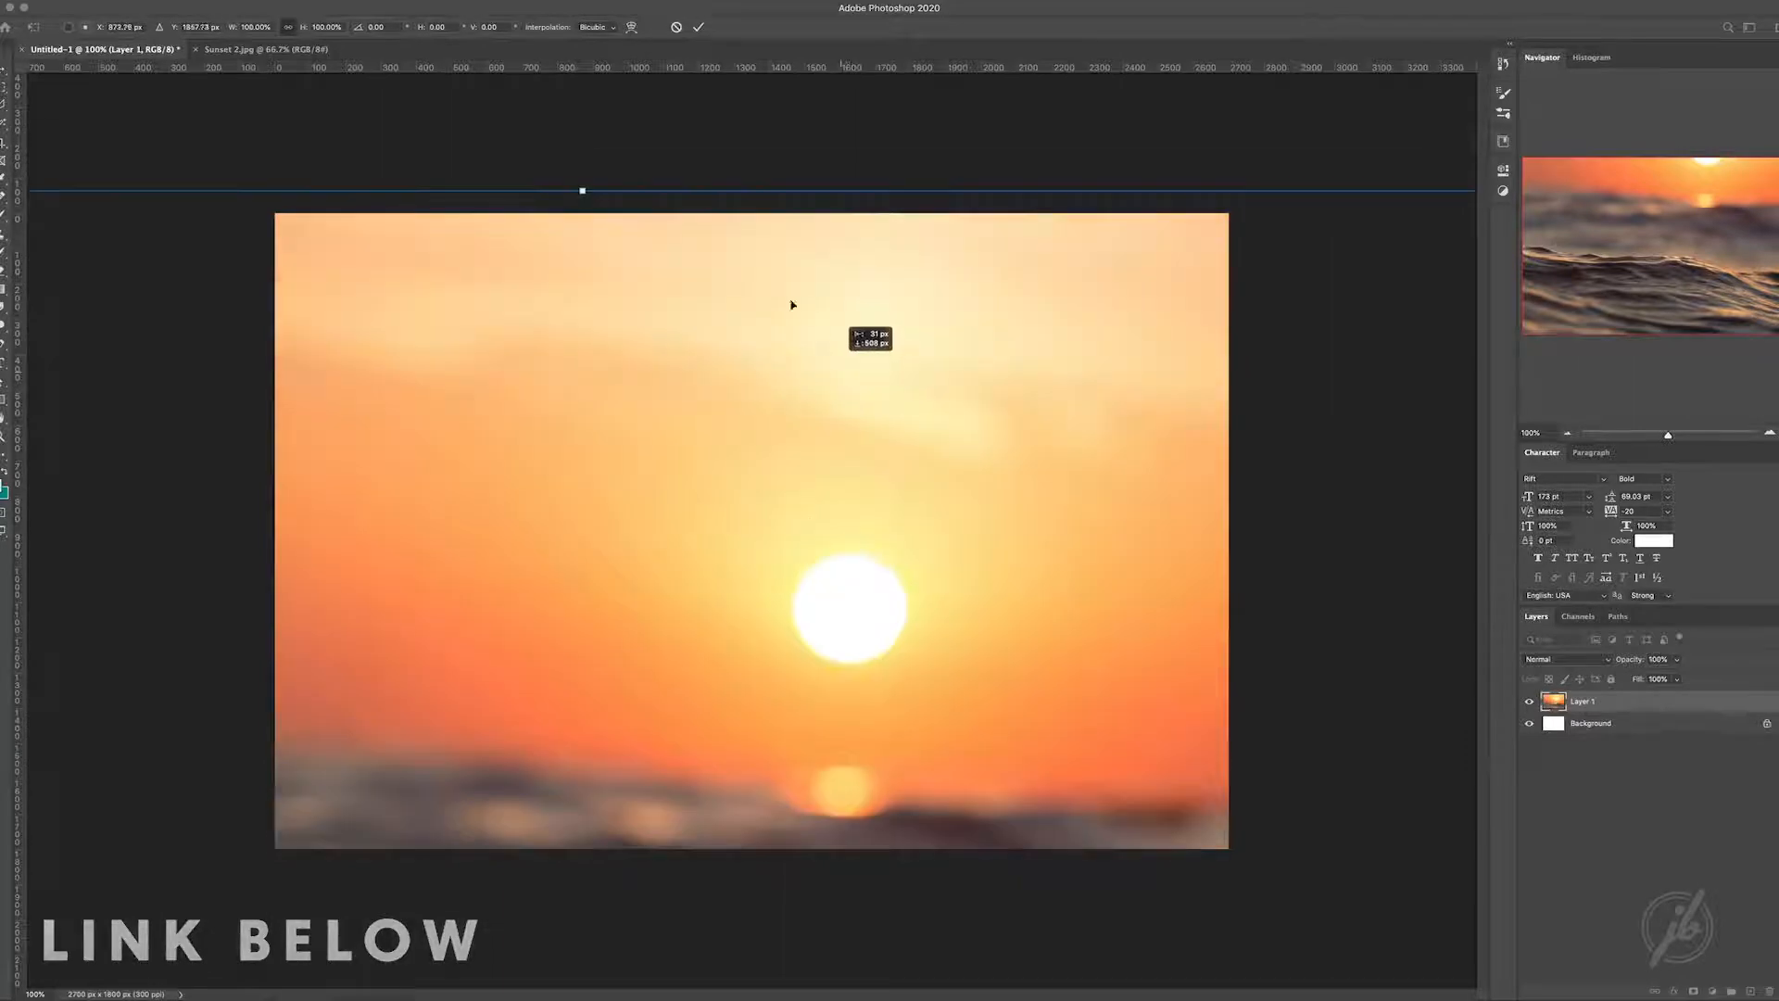
- Scale the sunset photo to about 68%, rotate it about -7.25°, and position the sun and waves within the canvas
left_click_drag(583, 195, 611, 609)
left_click_drag(823, 593, 1140, 190)
left_click_drag(984, 104, 926, 87)
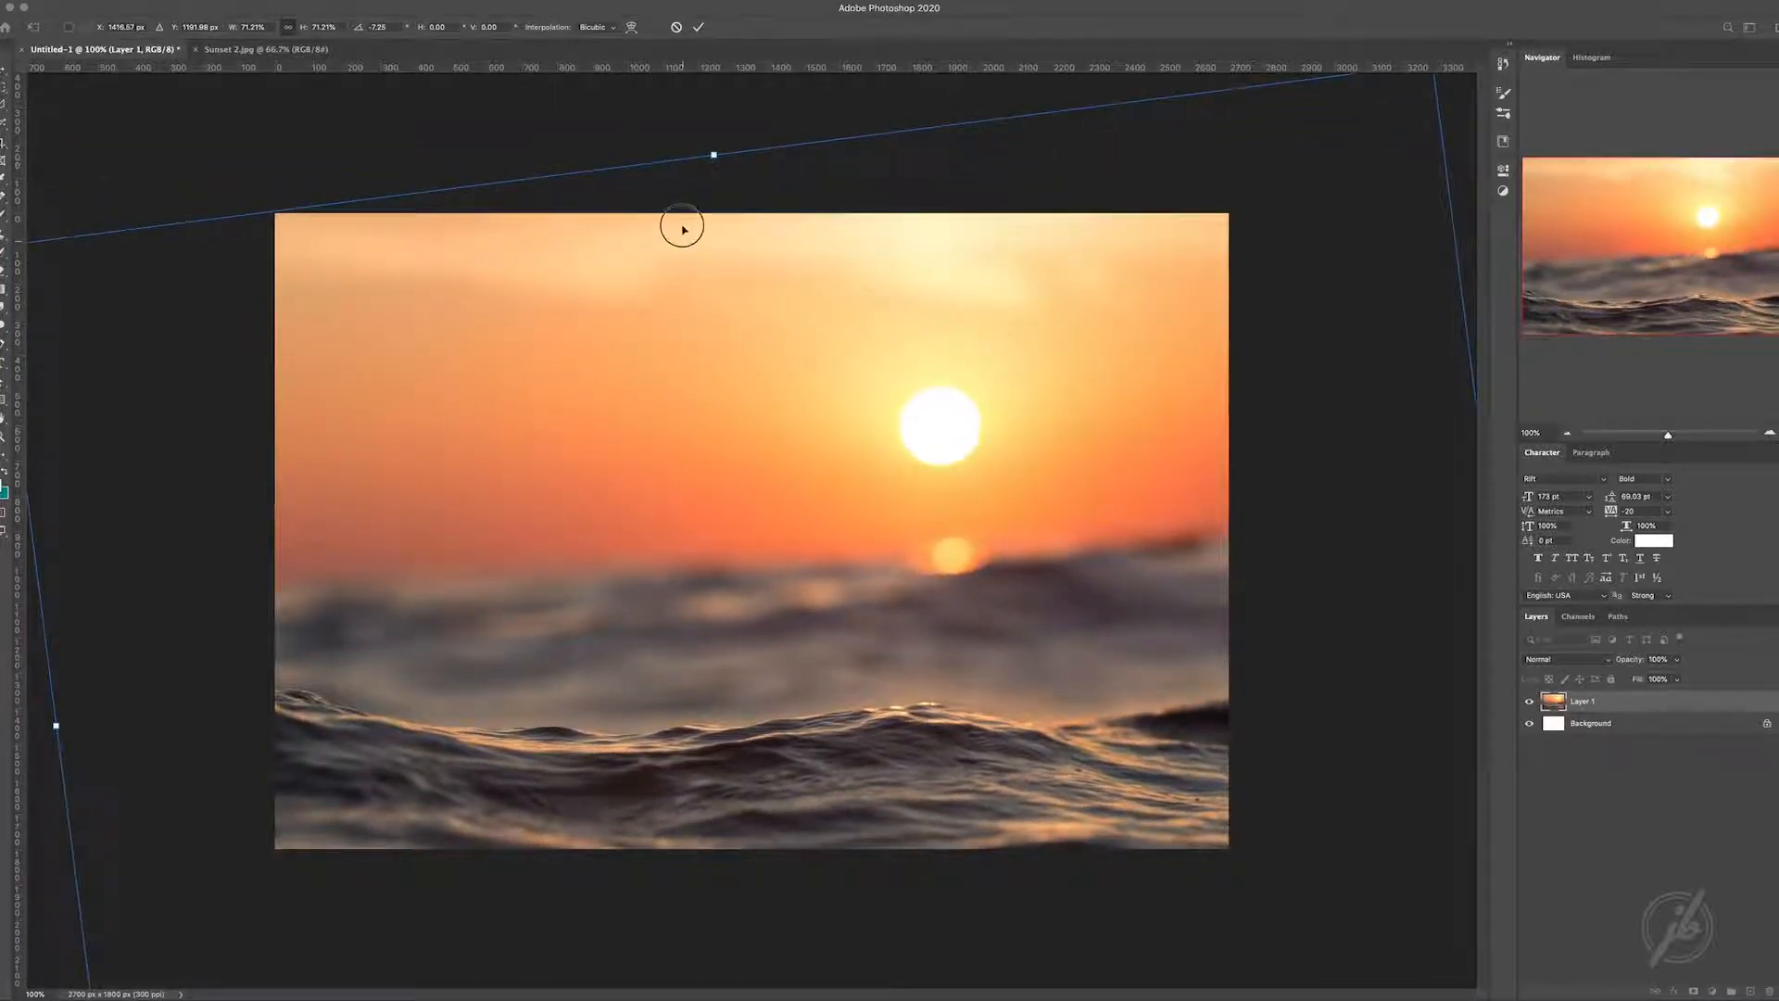
left_click_drag(682, 226, 679, 197)
left_click_drag(710, 122, 714, 165)
left_click_drag(730, 362, 728, 294)
left_click_drag(890, 346, 890, 345)
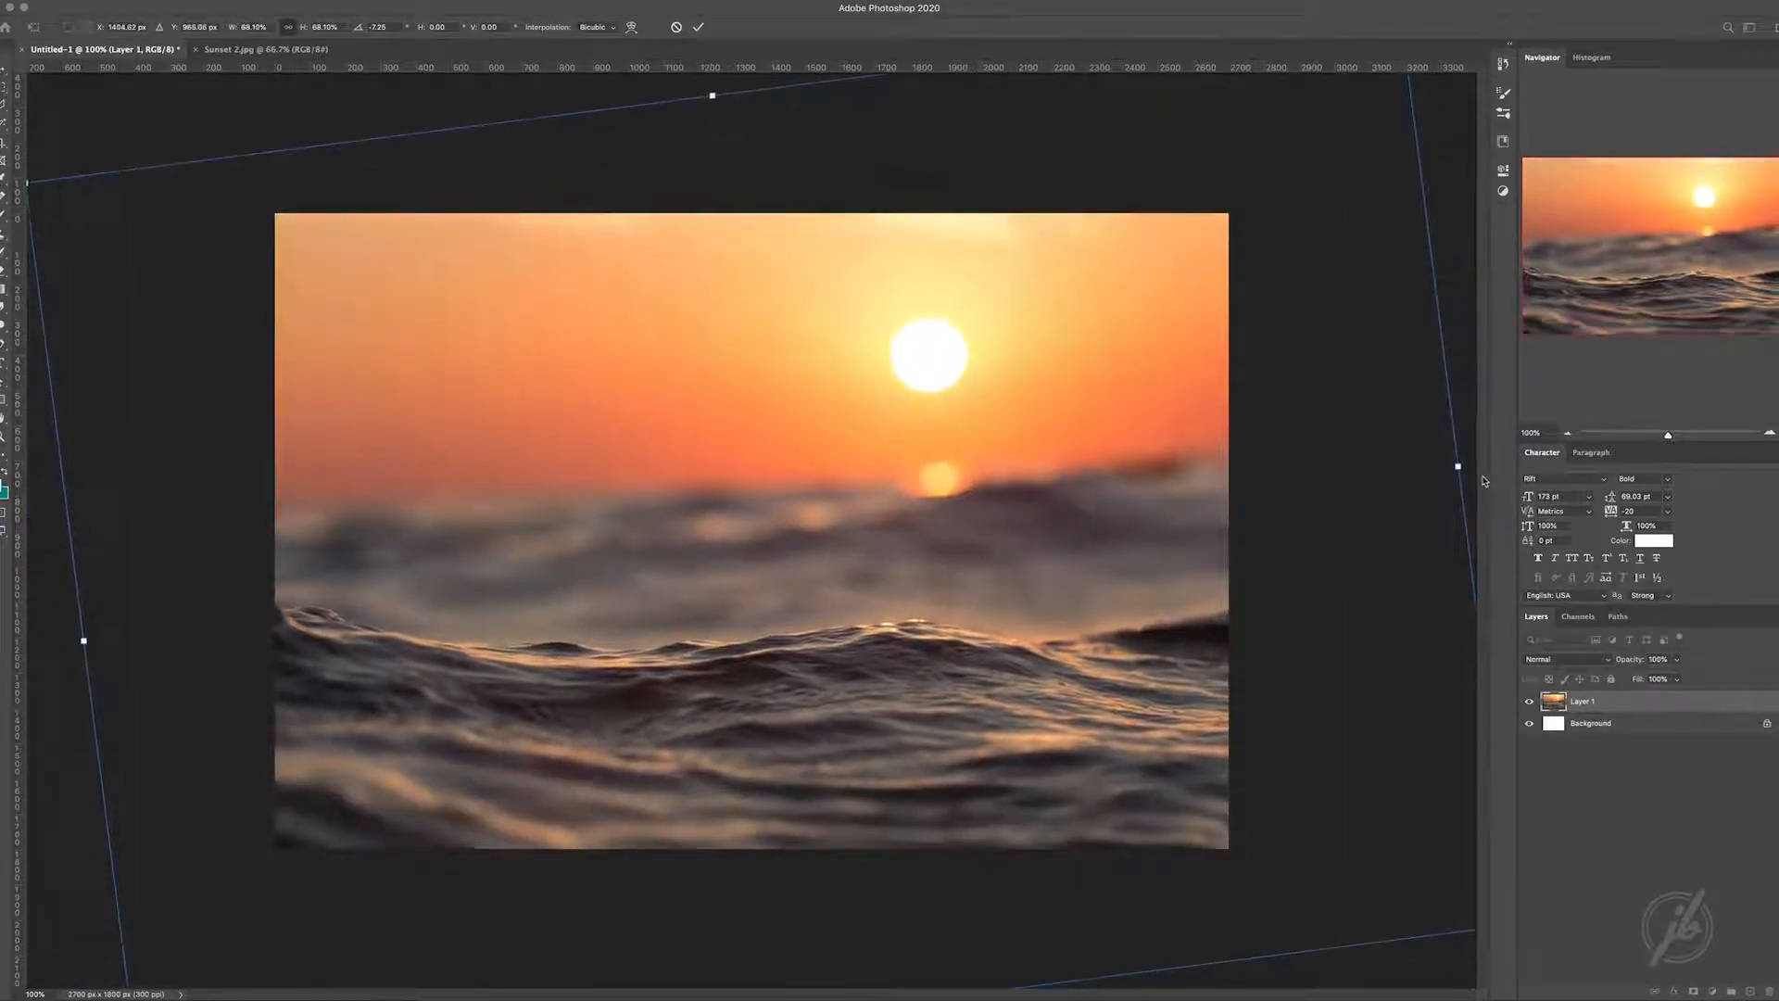
- Reduce the photo to about 61% scale with the horizon levelled, apply the transform, and shift the photo so the sun sits right of centre
left_click_drag(1458, 469, 1331, 481)
left_click_drag(1101, 632, 1100, 612)
left_click_drag(1348, 479, 1312, 470)
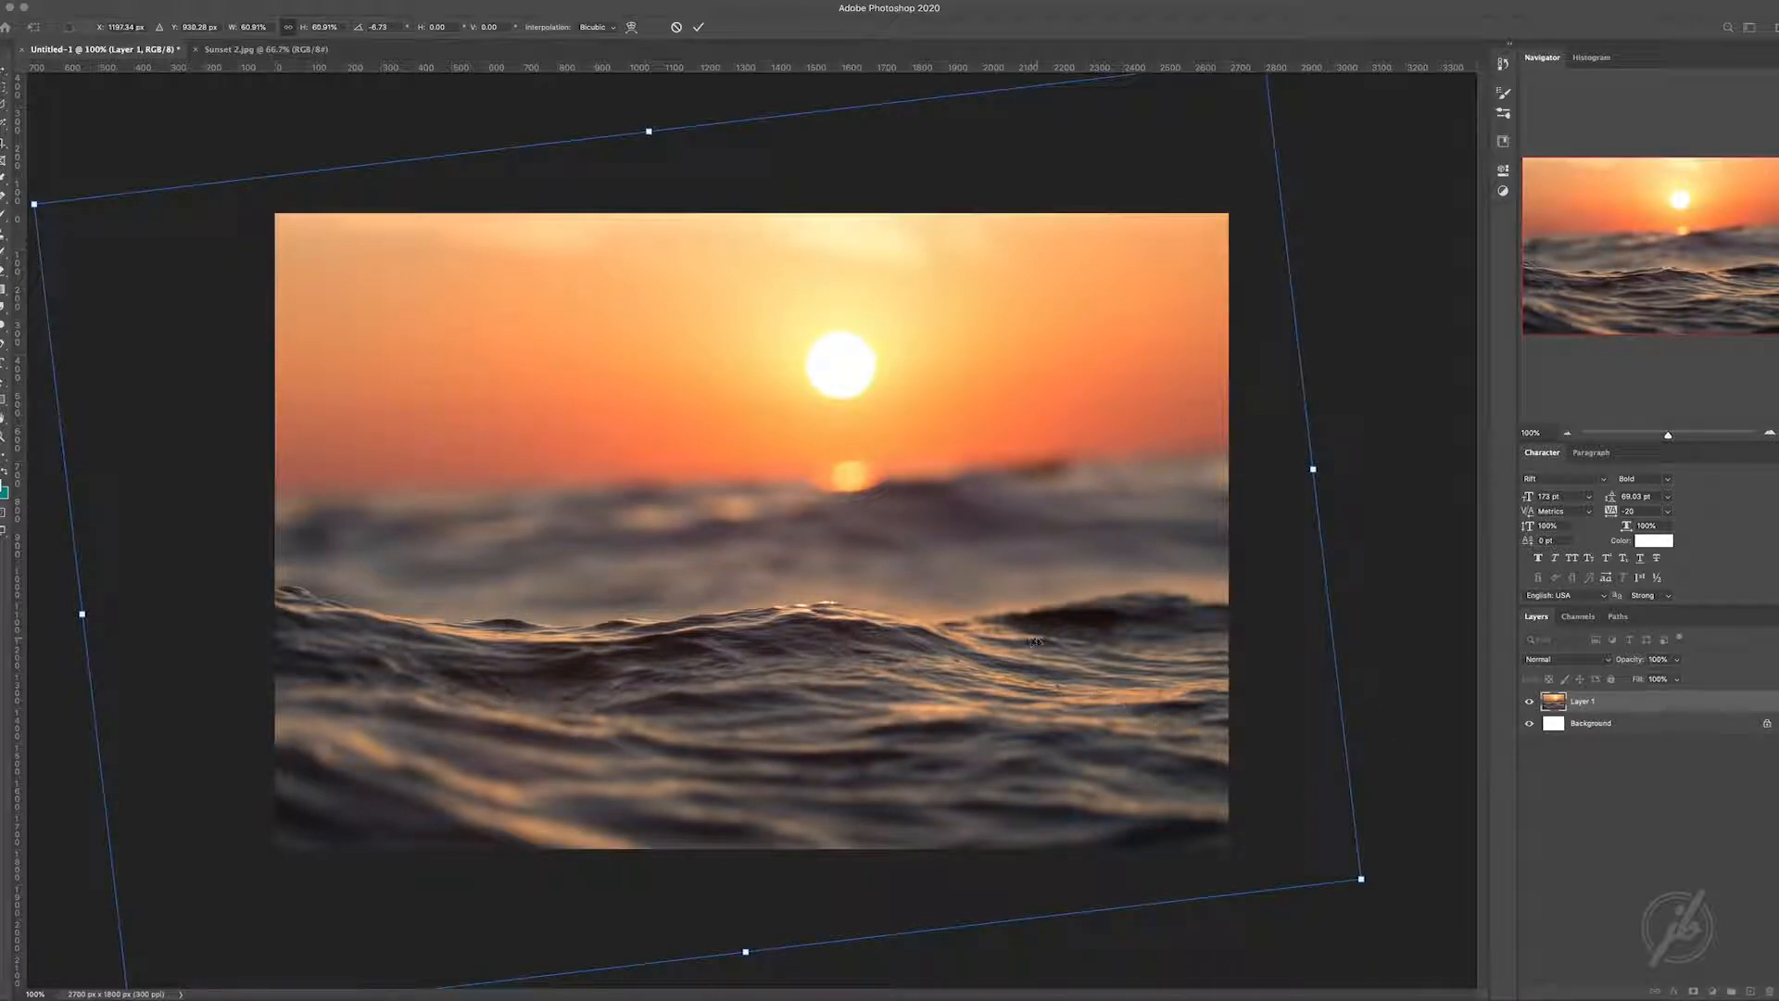
key("Return")
left_click_drag(991, 604, 1045, 605)
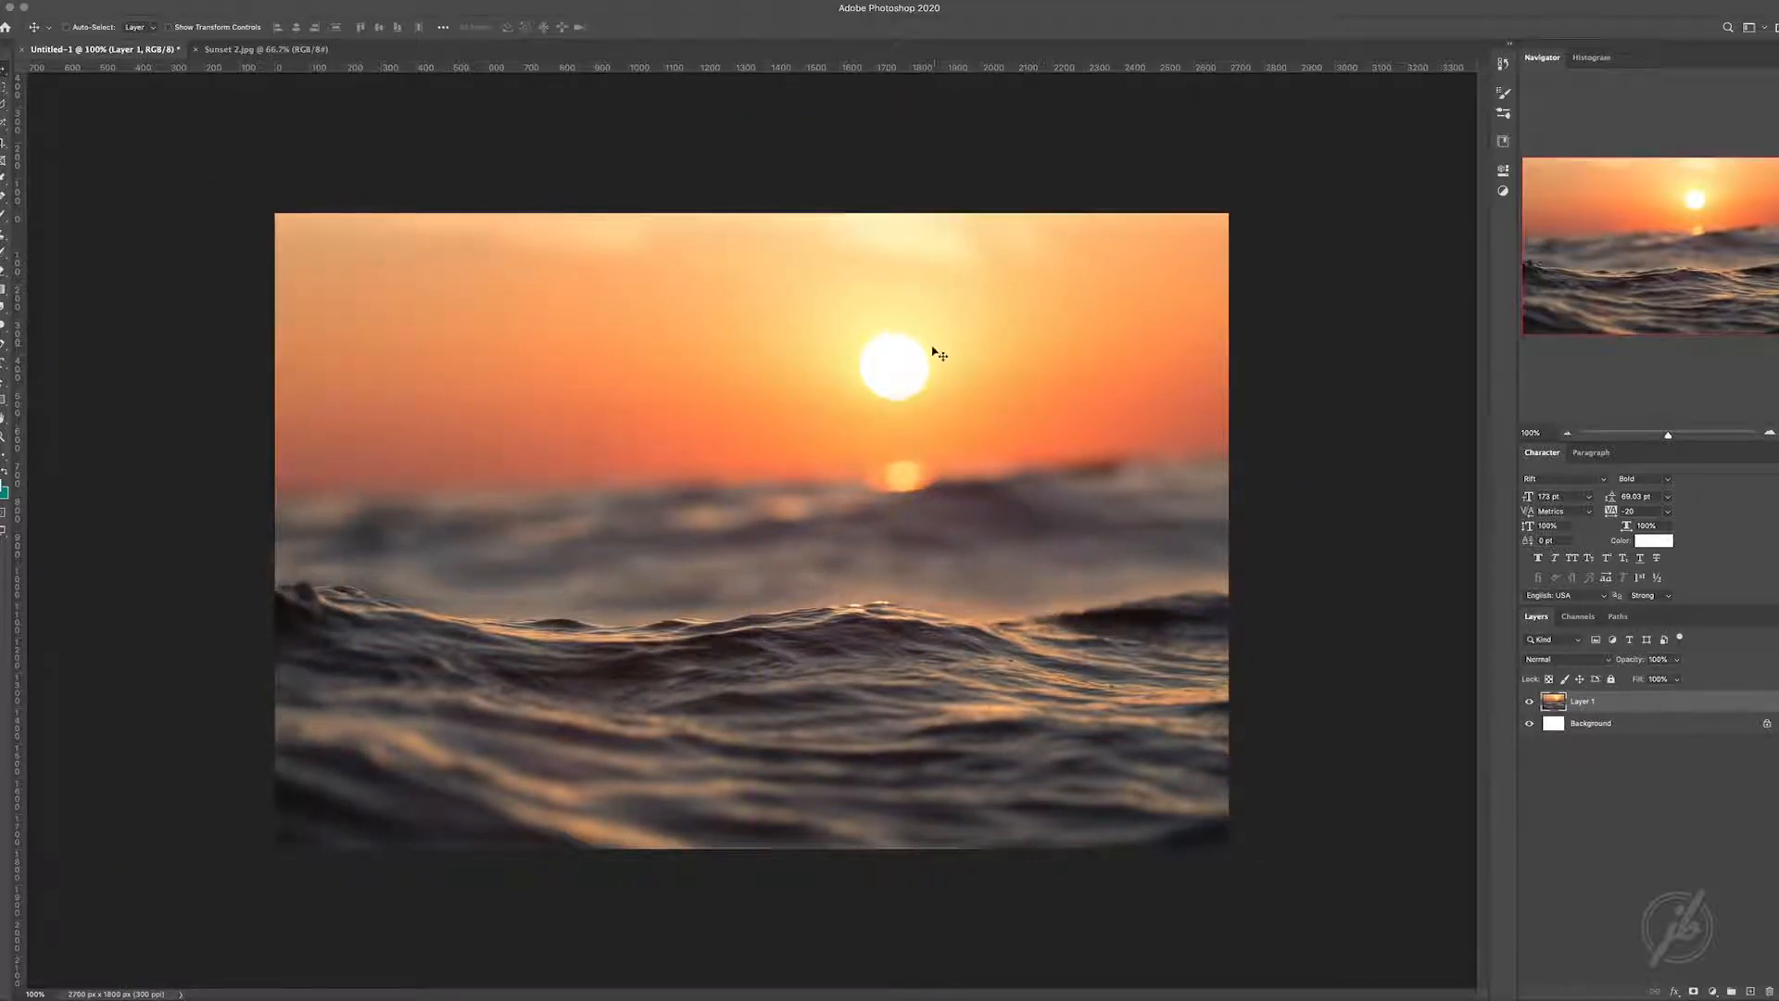
left_click_drag(967, 468, 1010, 473)
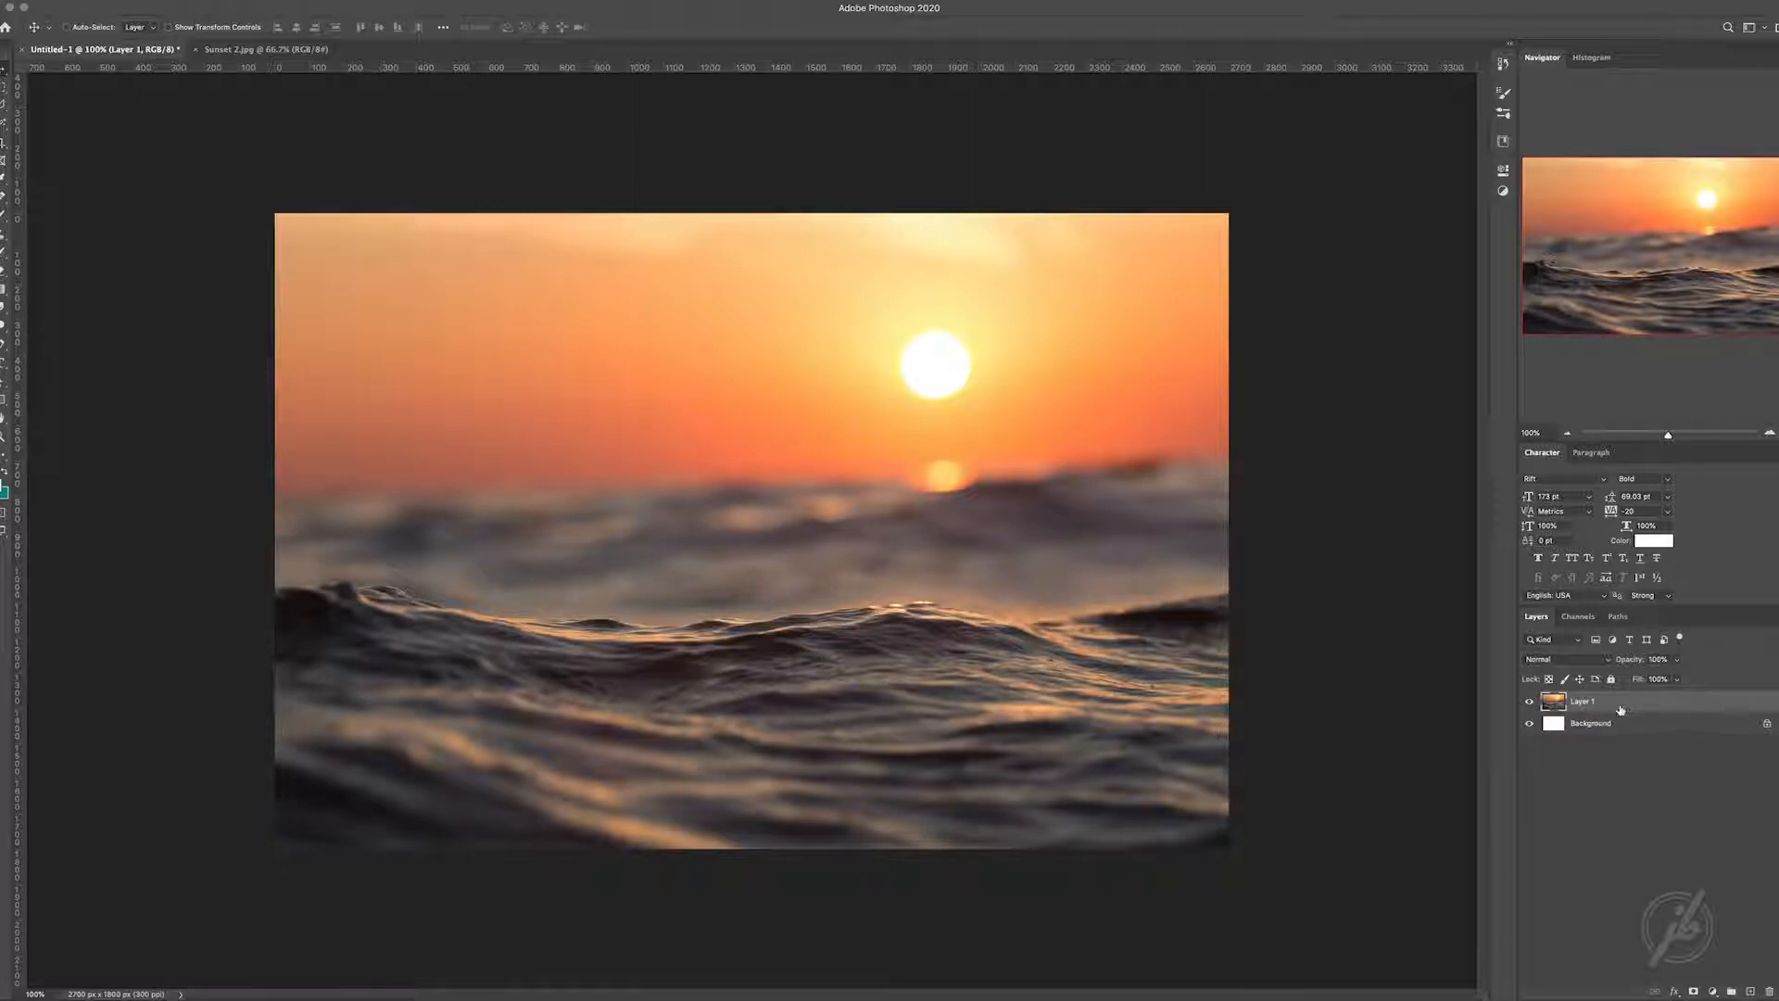
- Select the whole canvas area of Layer 1, copy it to a new layer, and hide the original Layer 1
key("m")
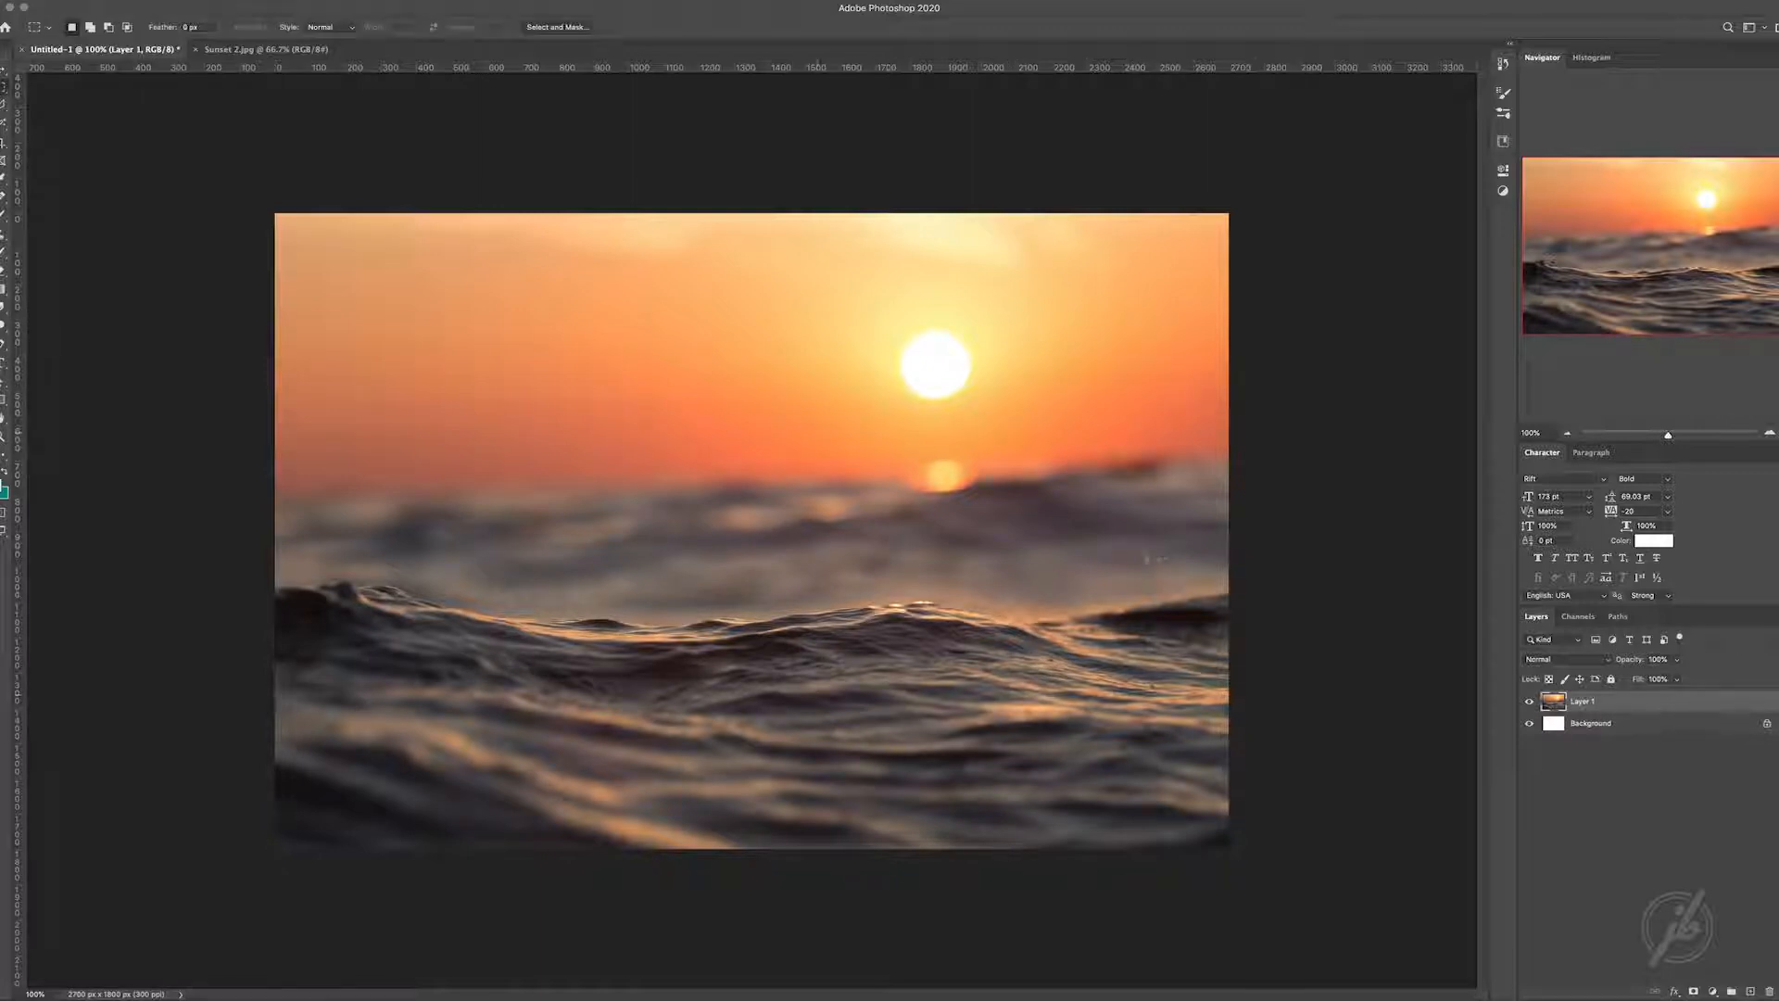
left_click_drag(303, 154, 1304, 921)
key("ctrl+j")
left_click(1530, 723)
key("ctrl+t")
key("Return")
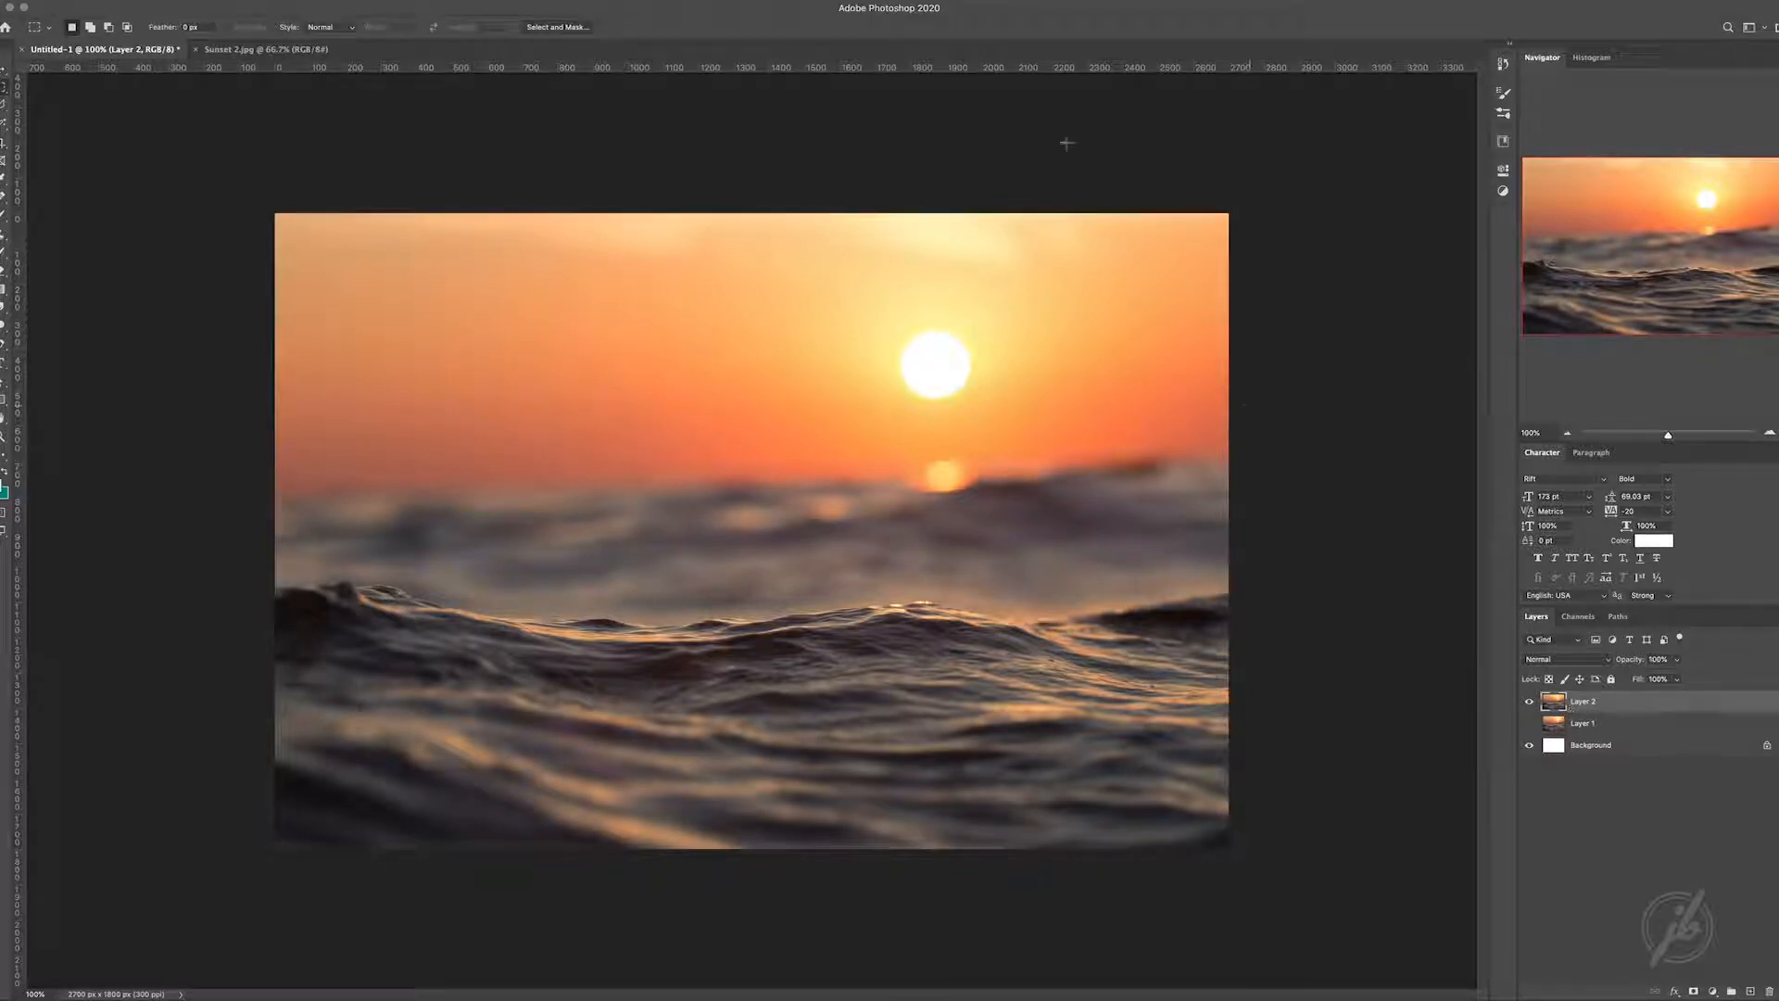
- Duplicate the white Background layer and place the copy between Layer 2 and Layer 1
key("v")
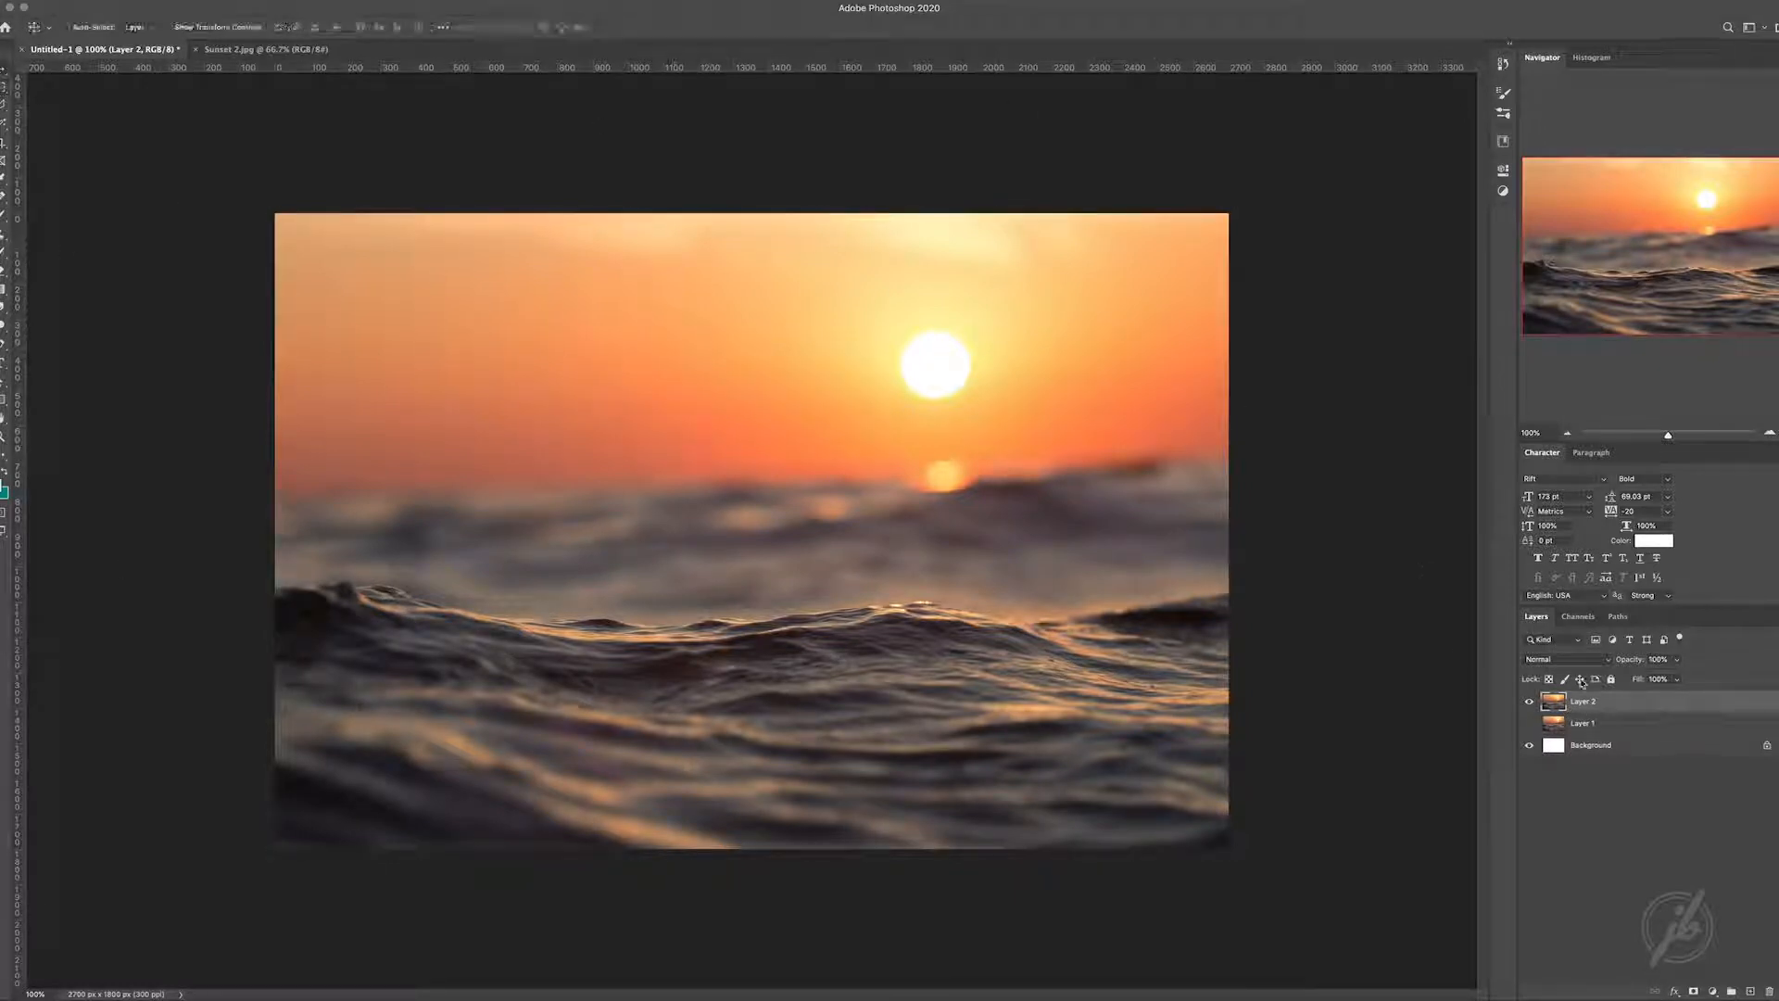
left_click(1593, 730)
left_click(1635, 749)
key("super+j")
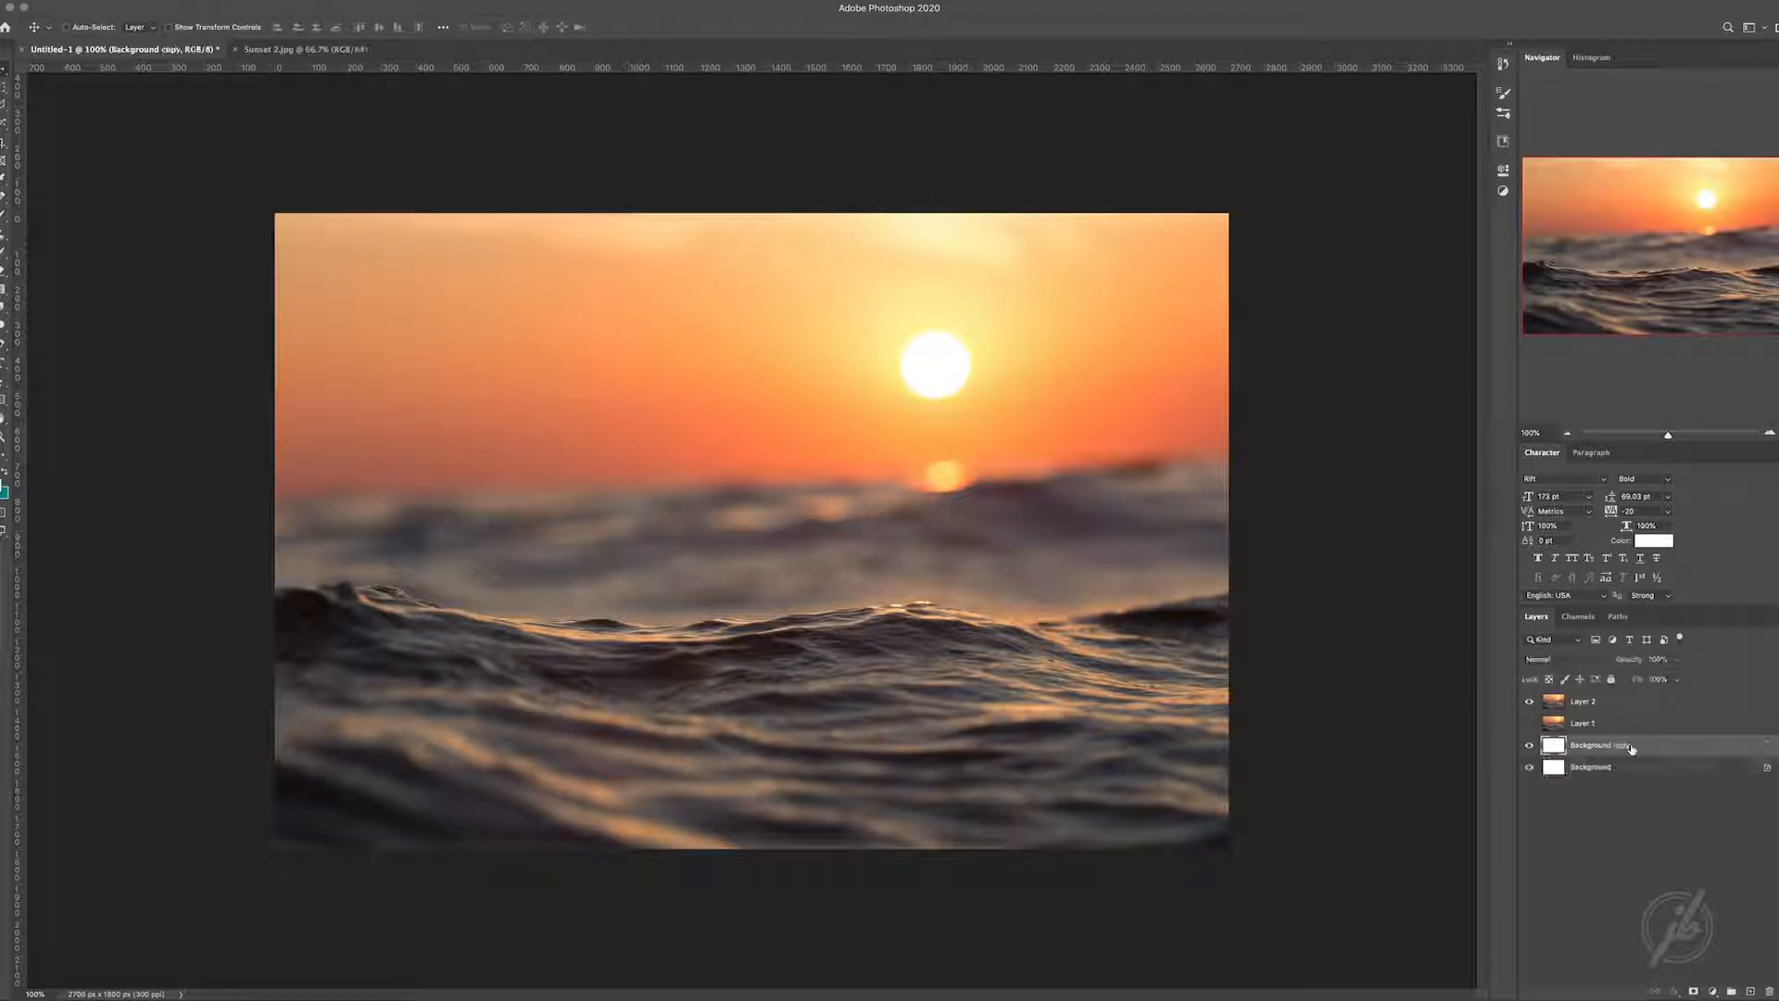
mouse_move(1613, 728)
left_mouse_down()
mouse_move(1616, 749)
mouse_move(1615, 712)
left_mouse_up()
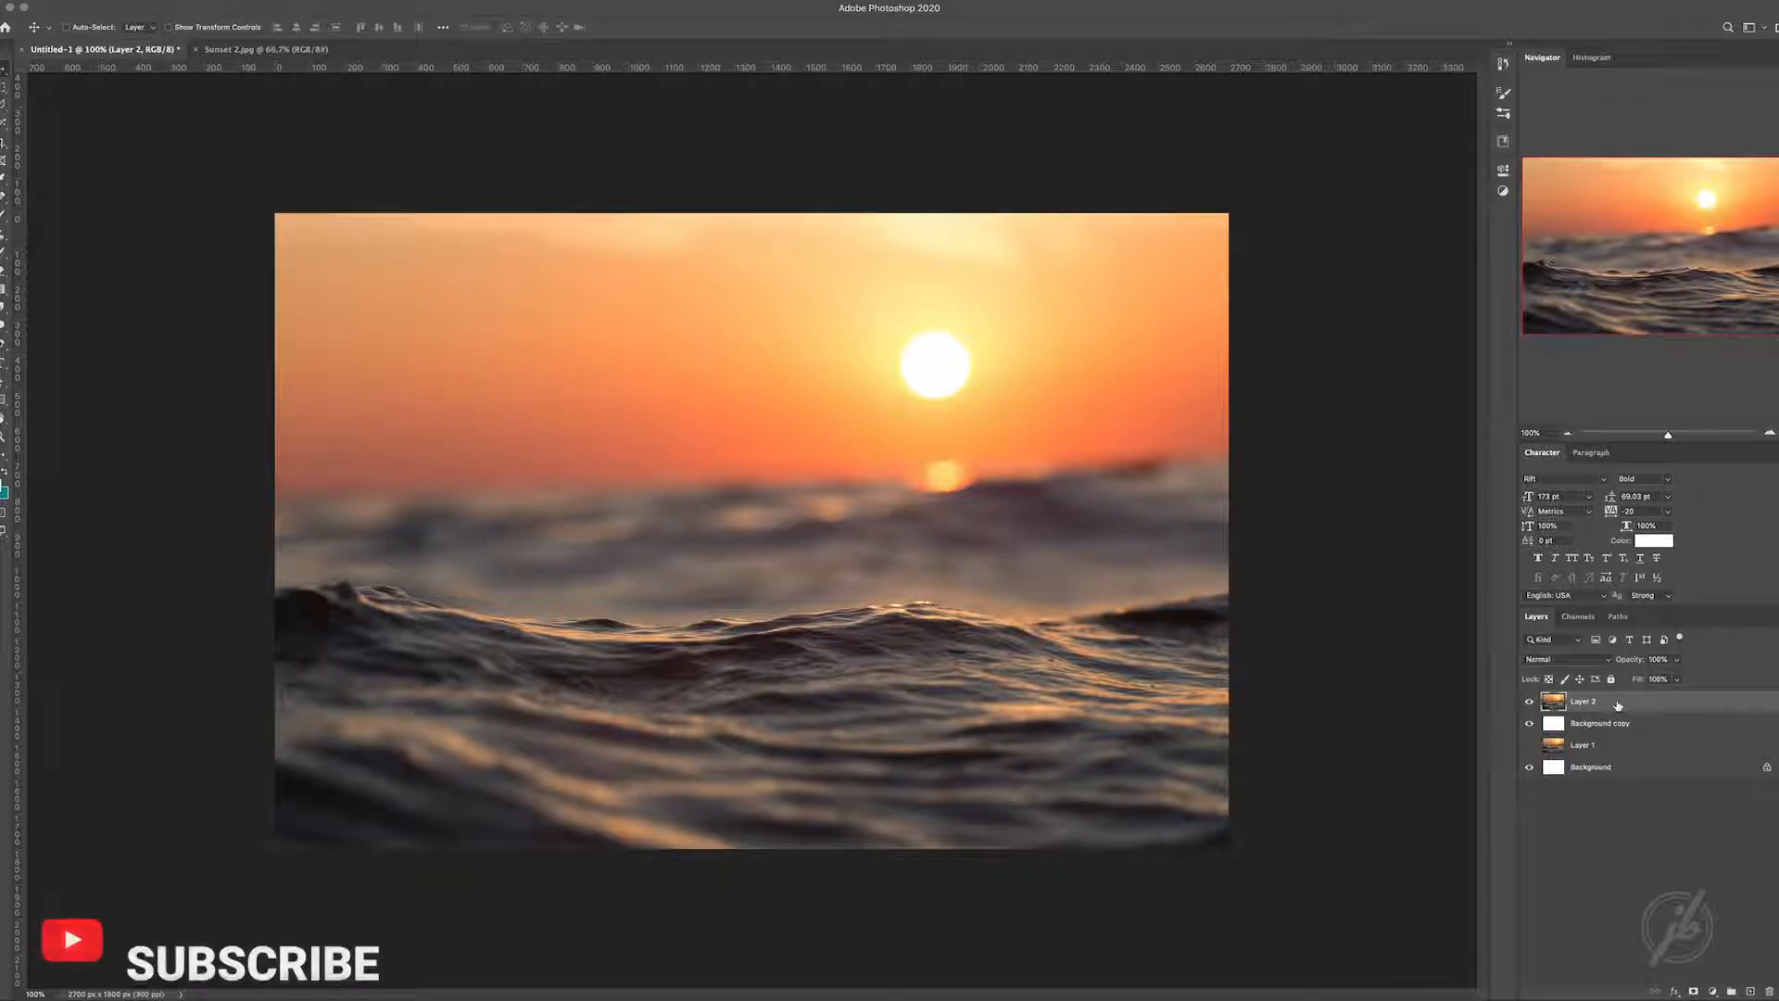
- Convert Layer 2 to a smart object
right_click(1622, 708)
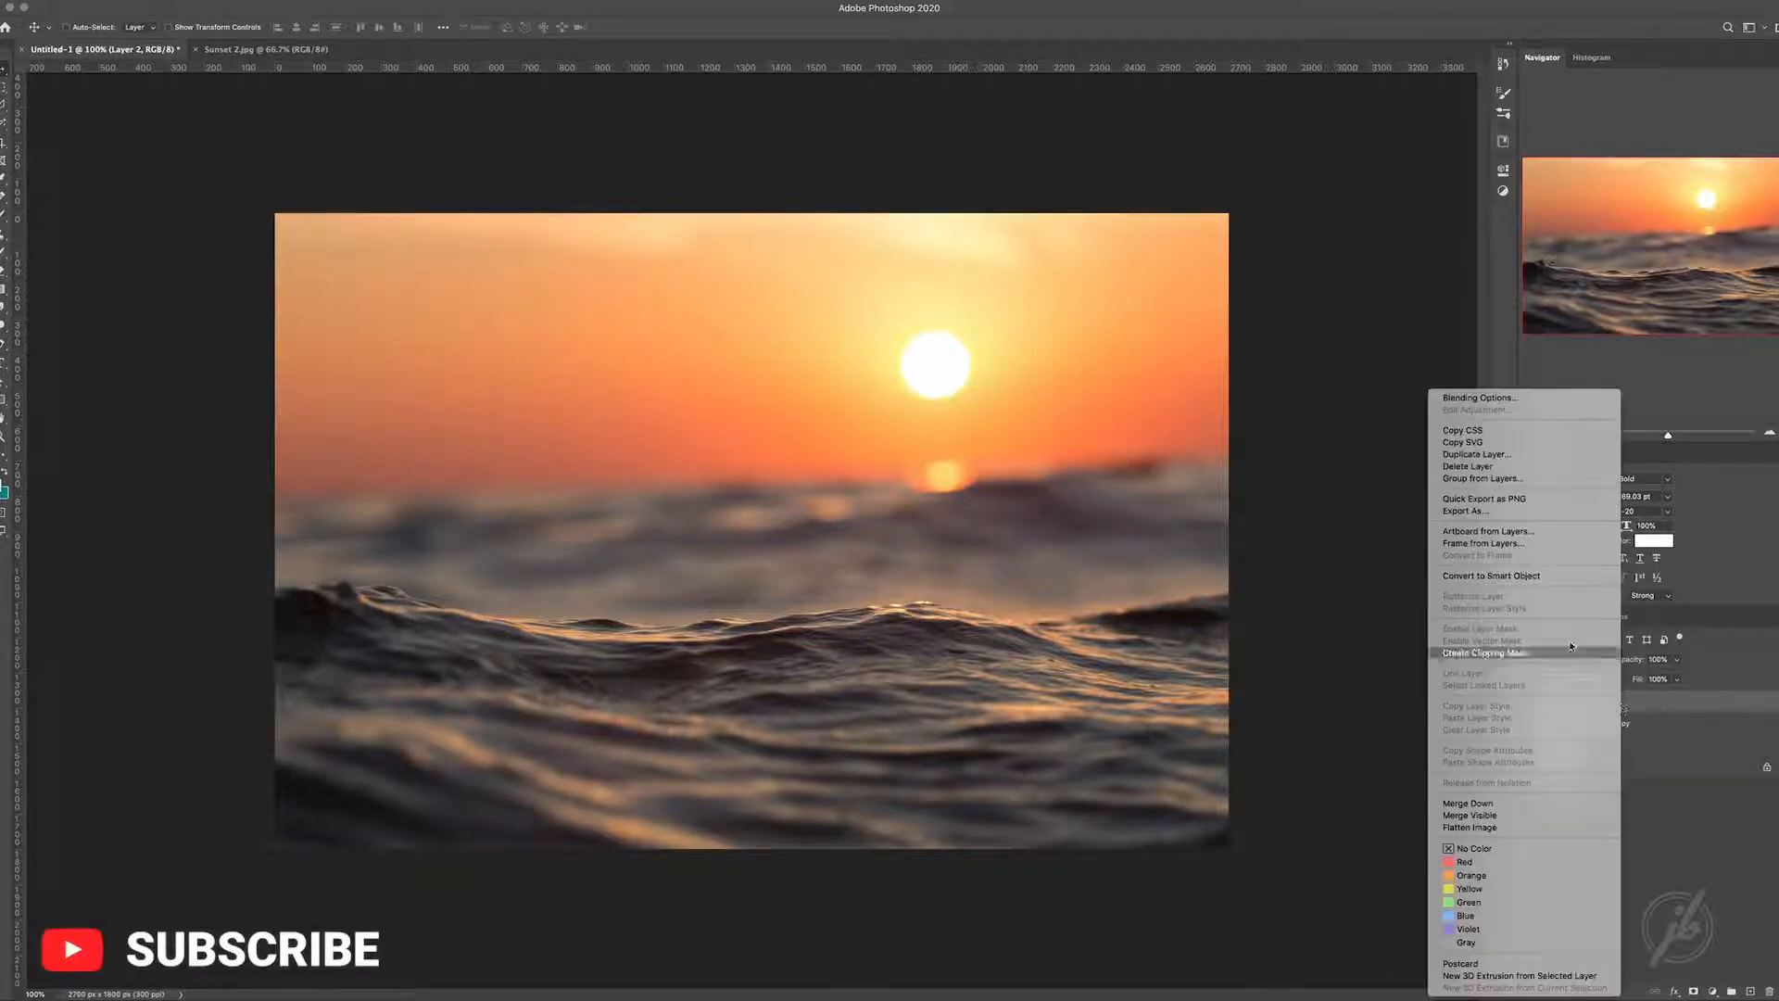
left_click(1550, 576)
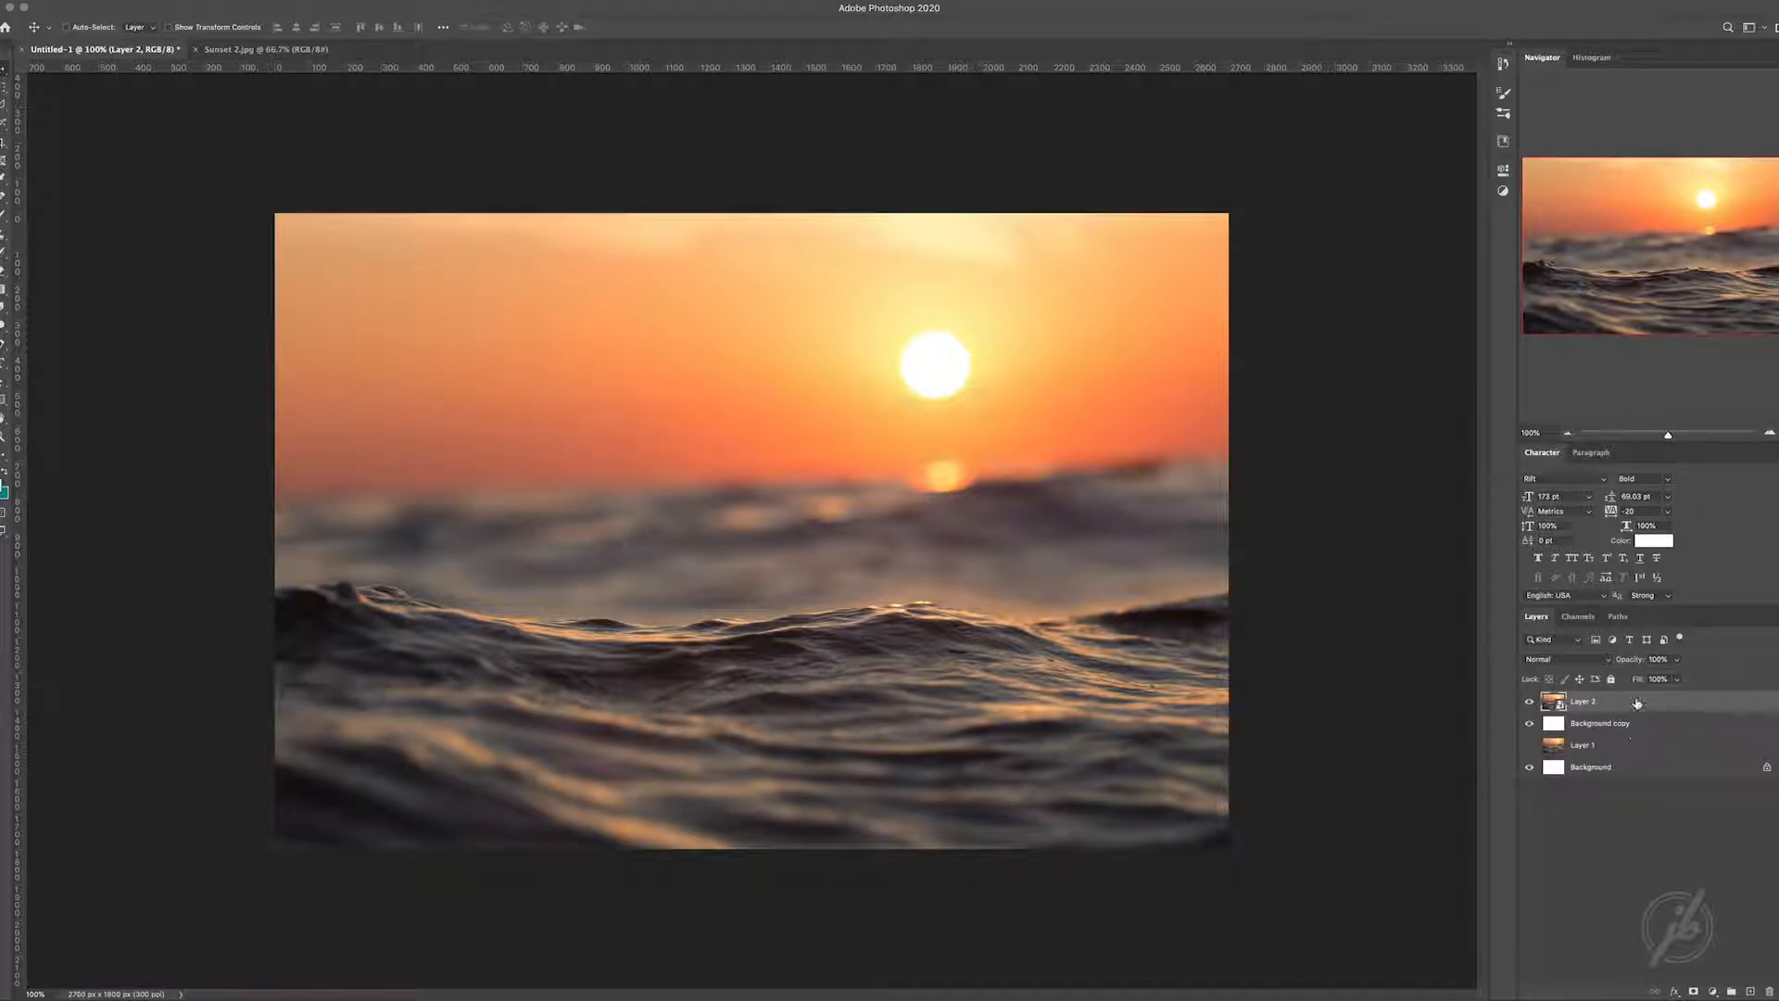
right_click(1624, 705)
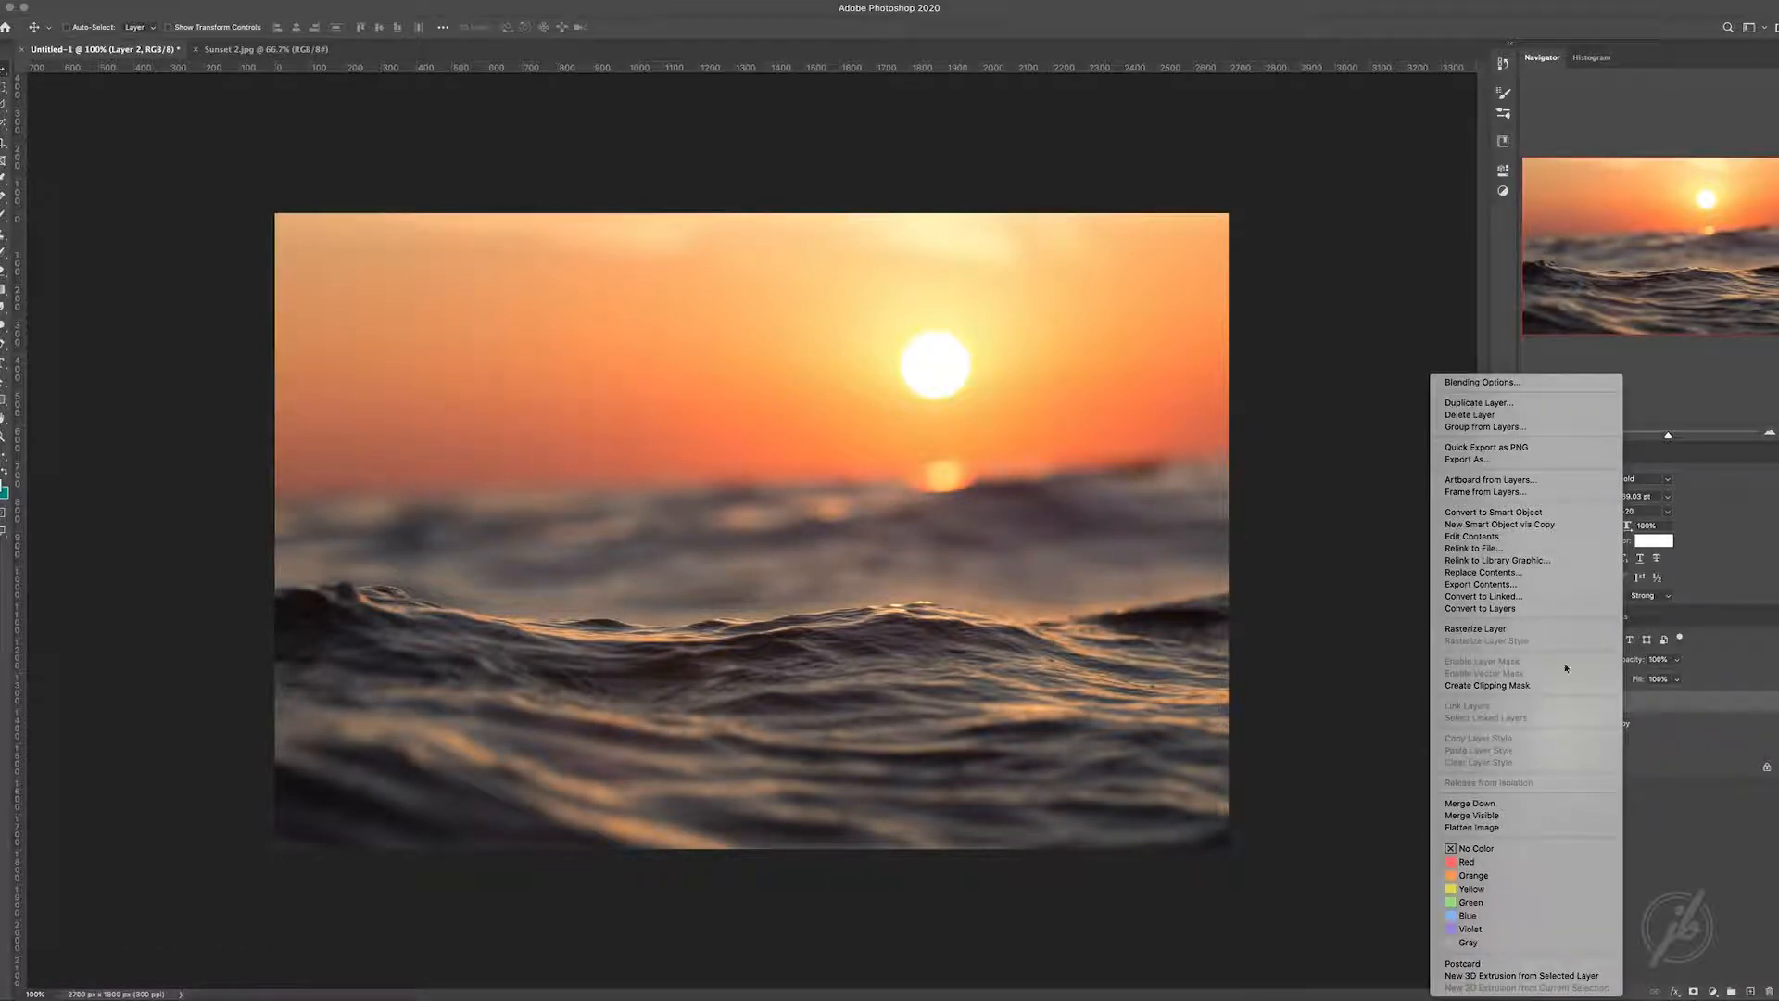
left_click(1693, 714)
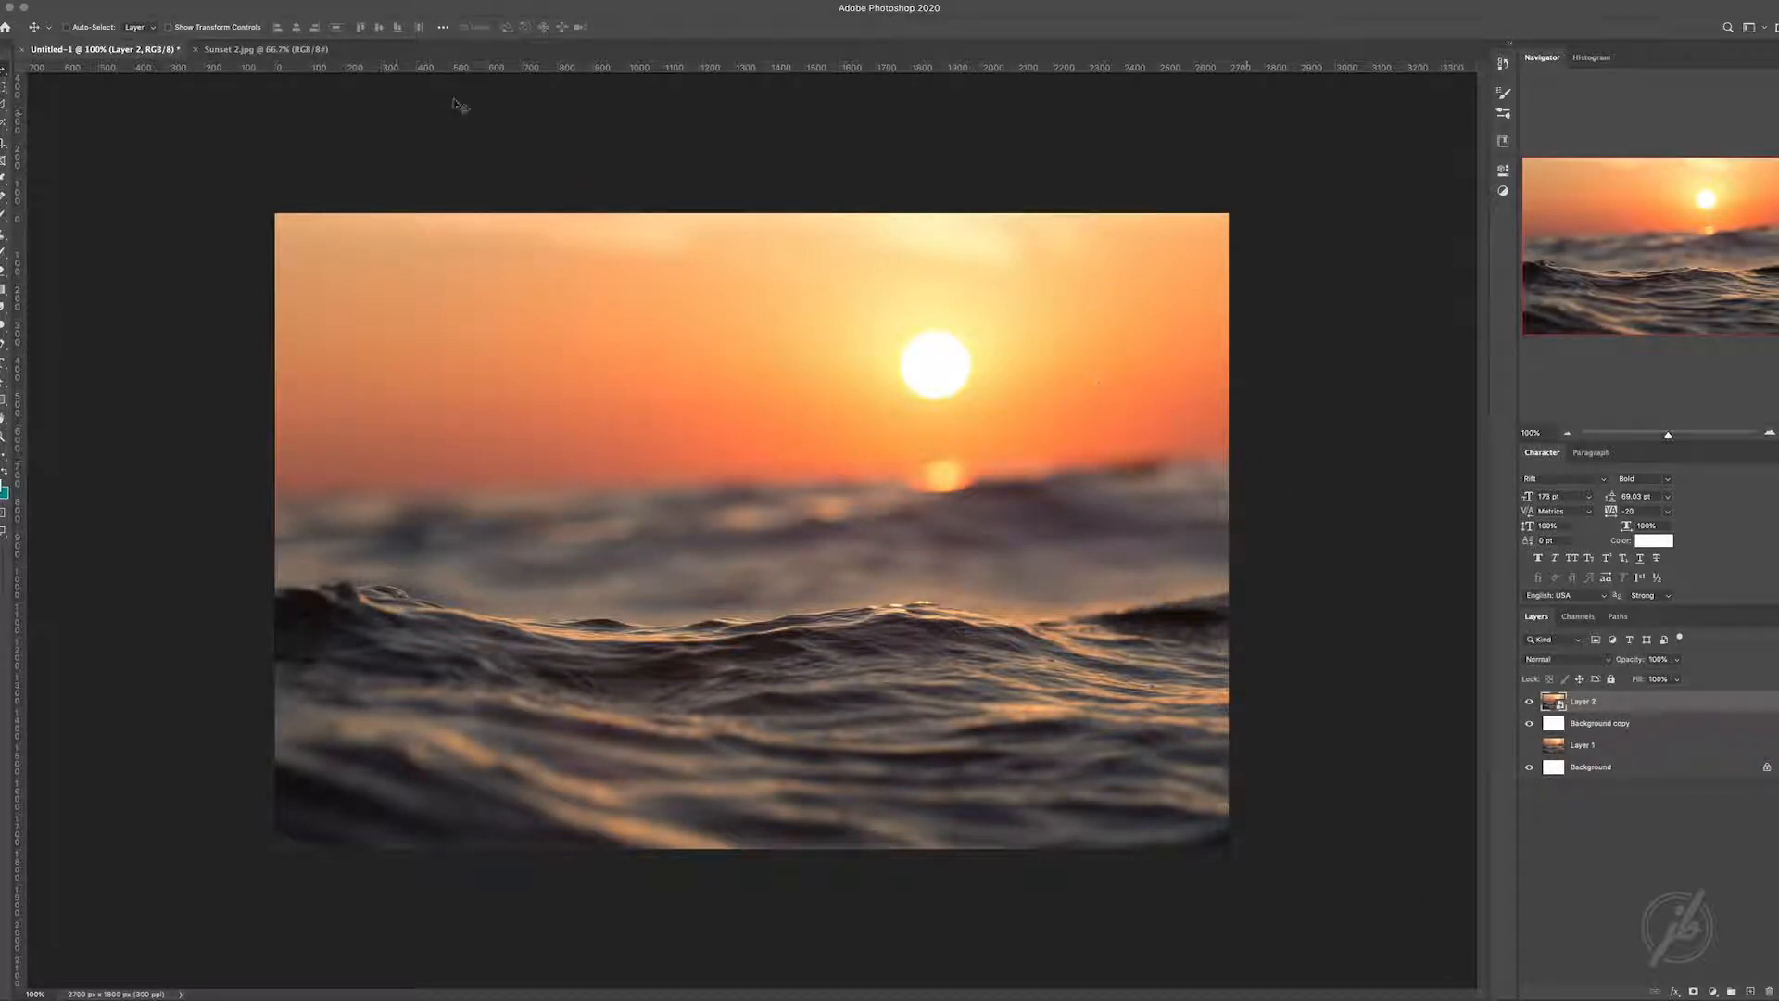
- In the Camera Raw filter, set Contrast +8, Highlights +11, Shadows -13, Whites +10, Blacks -11, Texture +3, Clarity +32, Dehaze +15 and Saturation +5
left_click(322, 3)
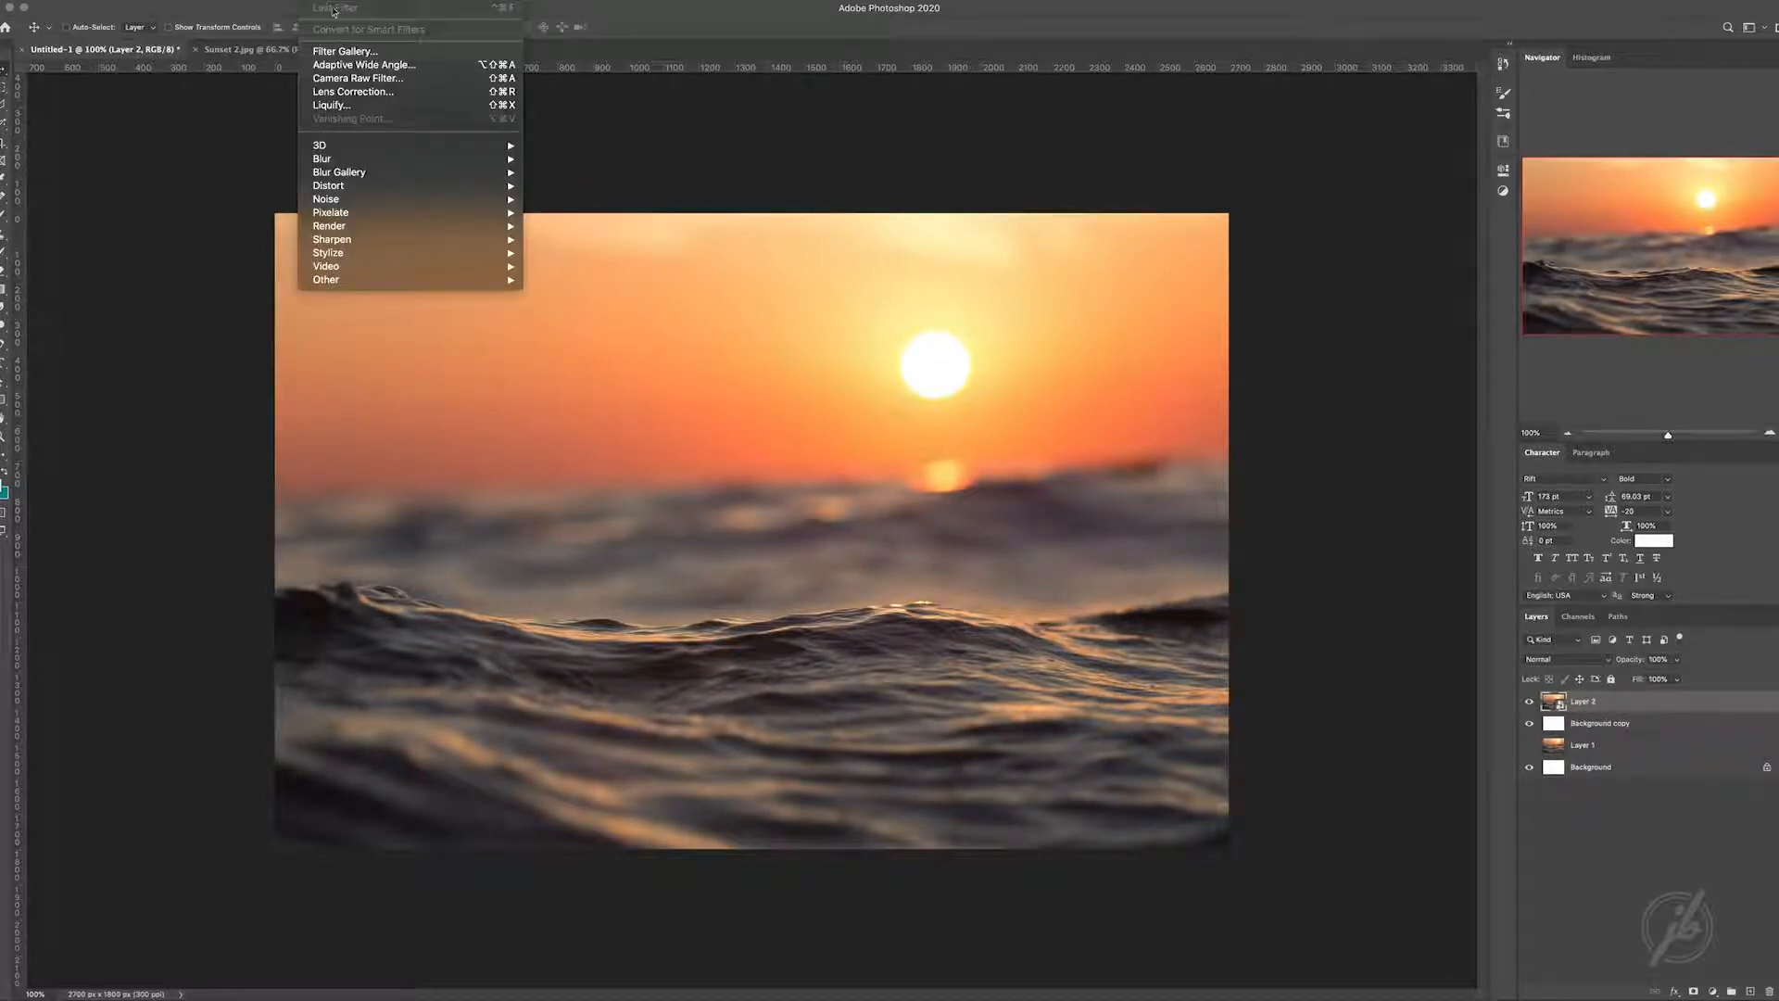
left_click(357, 82)
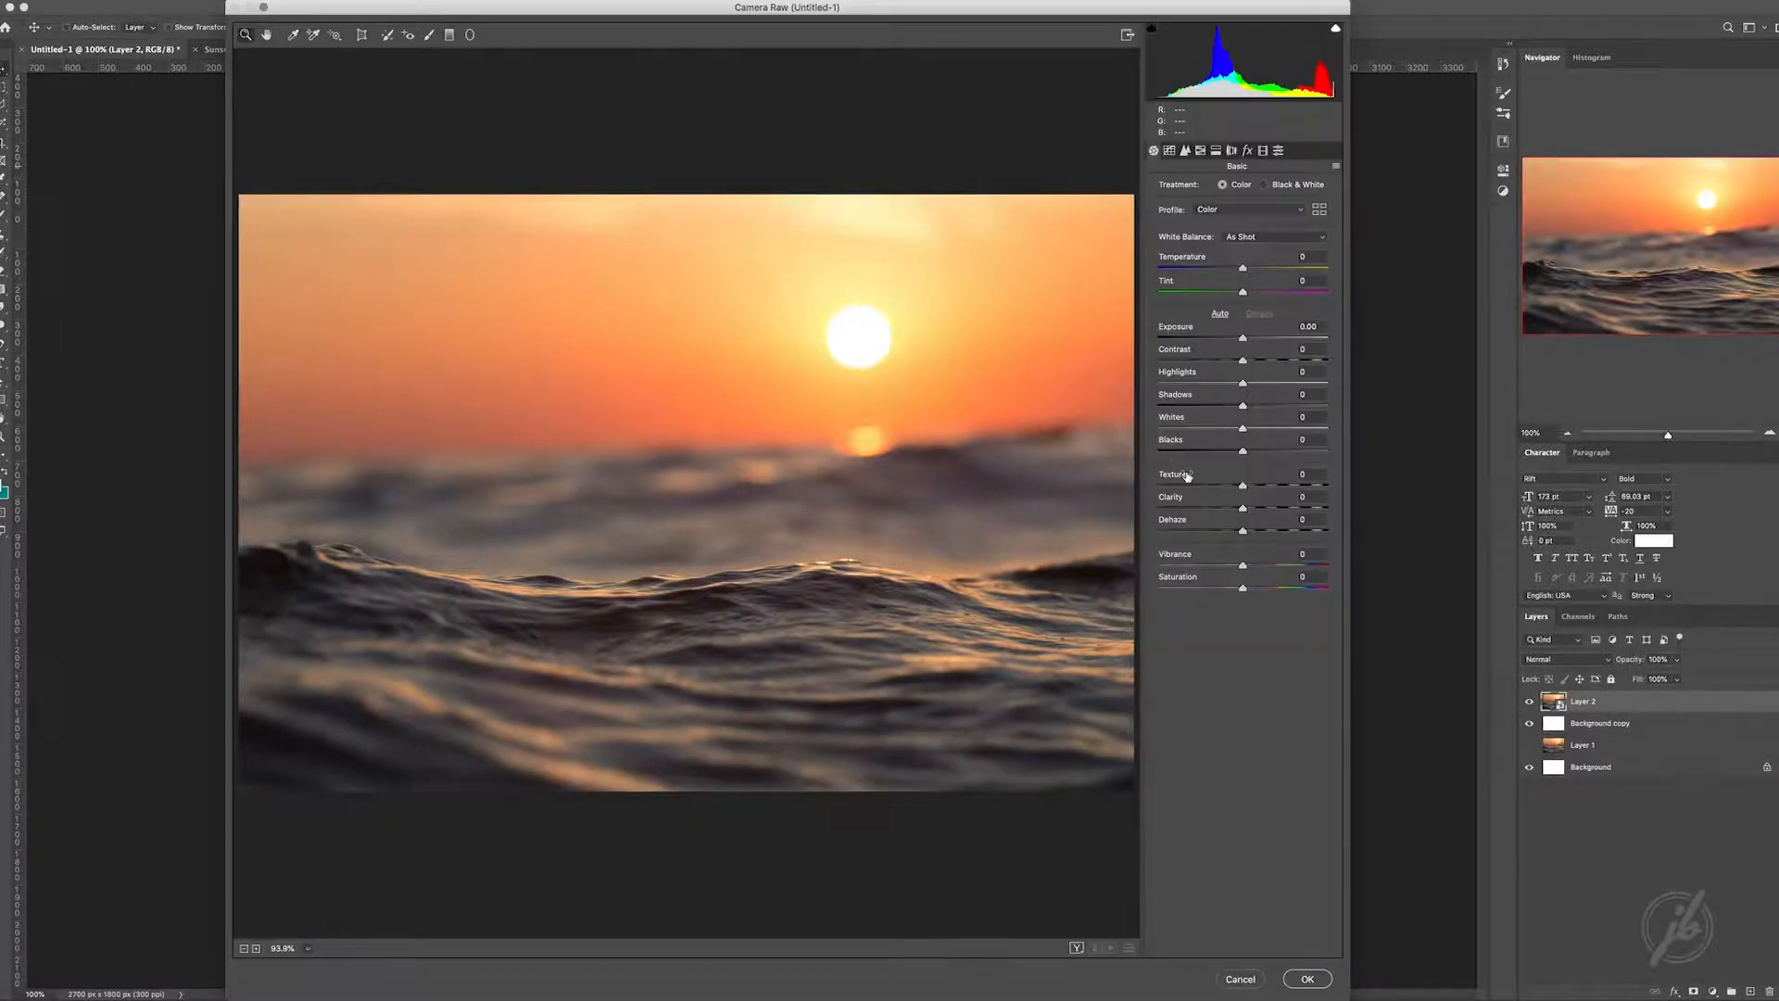
left_click_drag(1242, 509, 1252, 383)
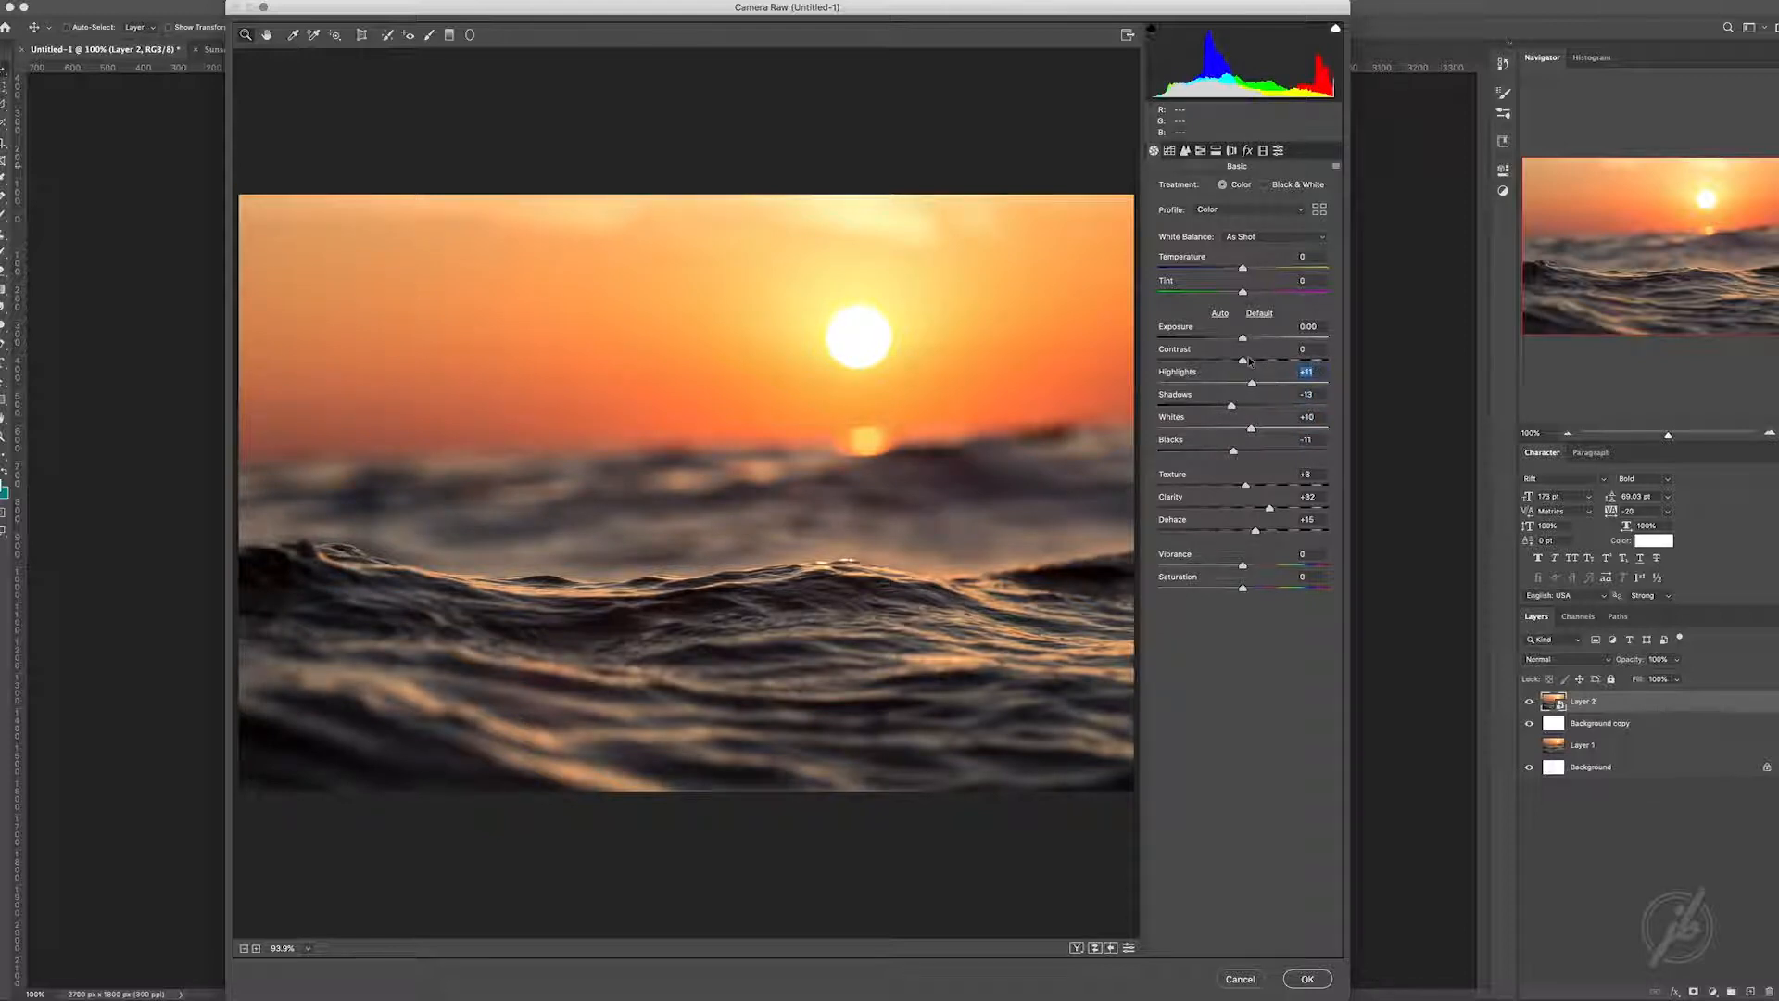
left_click_drag(1243, 361, 1252, 364)
left_click_drag(1244, 589, 1249, 588)
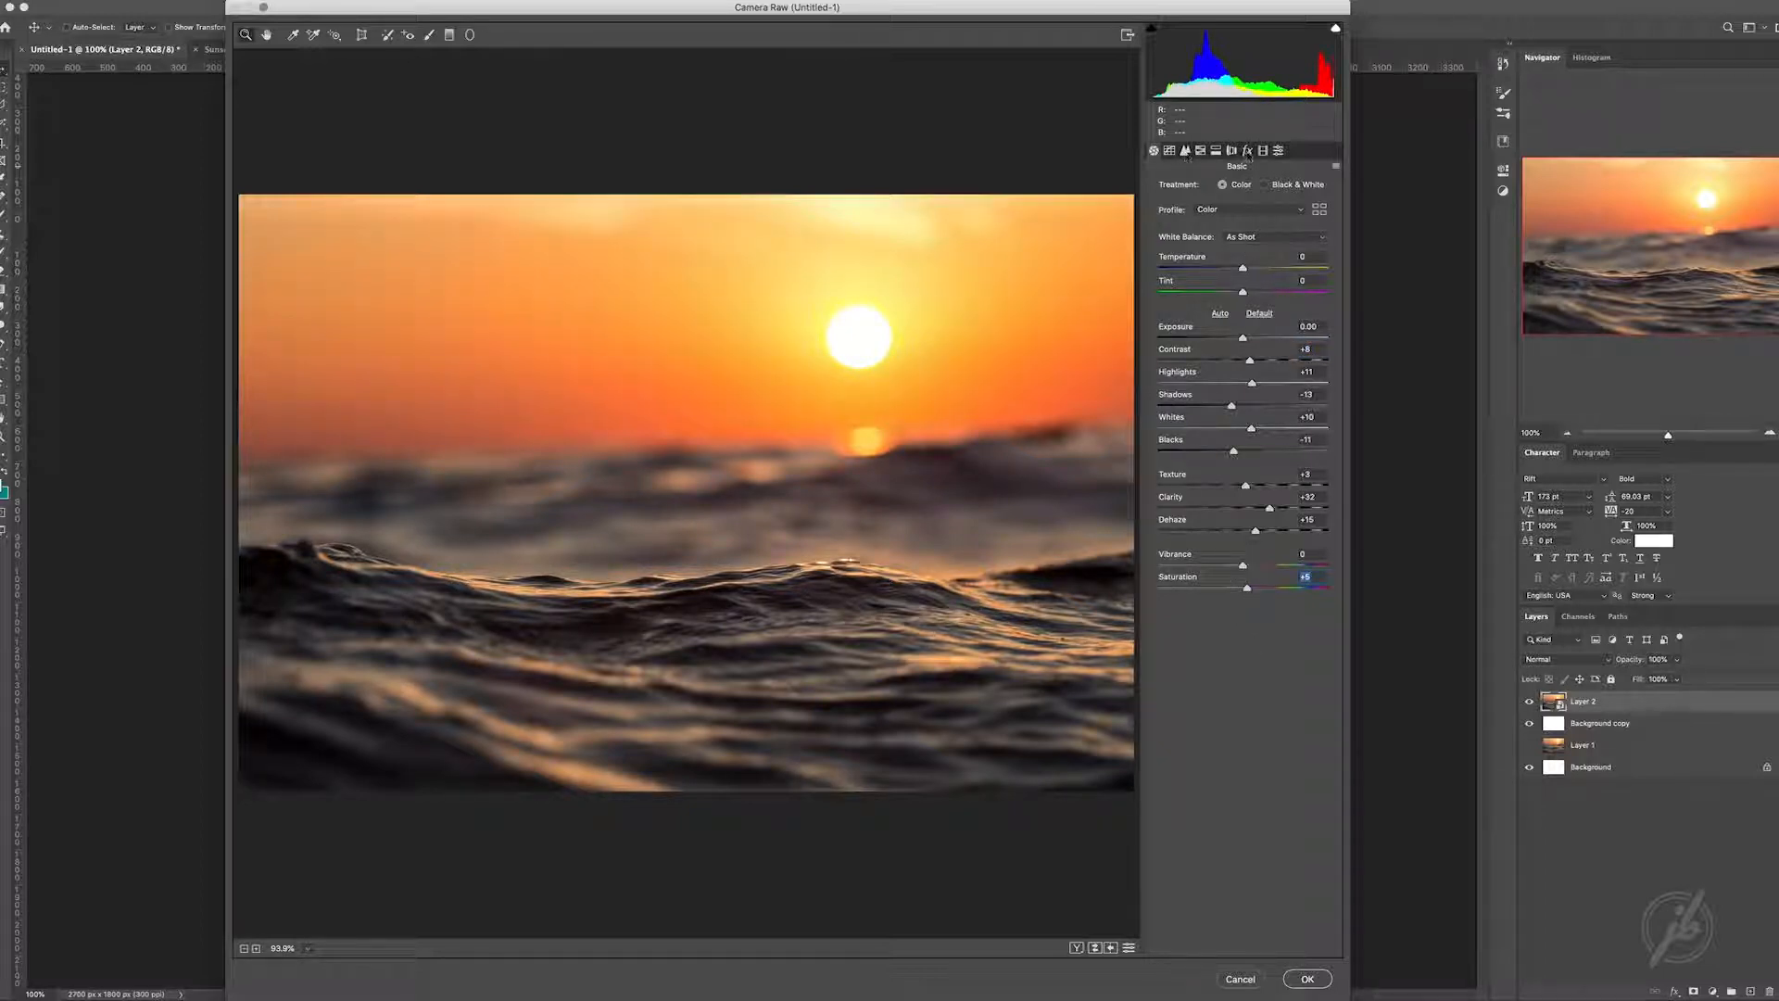
- Apply the Camera Raw filter with grain of Amount 16, Size 18 and Roughness 34, and compare the photo with smart filters off and on
left_click(1248, 152)
mouse_move(1159, 212)
left_mouse_down()
mouse_move(1192, 213)
mouse_move(1195, 262)
mouse_move(1181, 214)
left_mouse_up()
left_click(1218, 264)
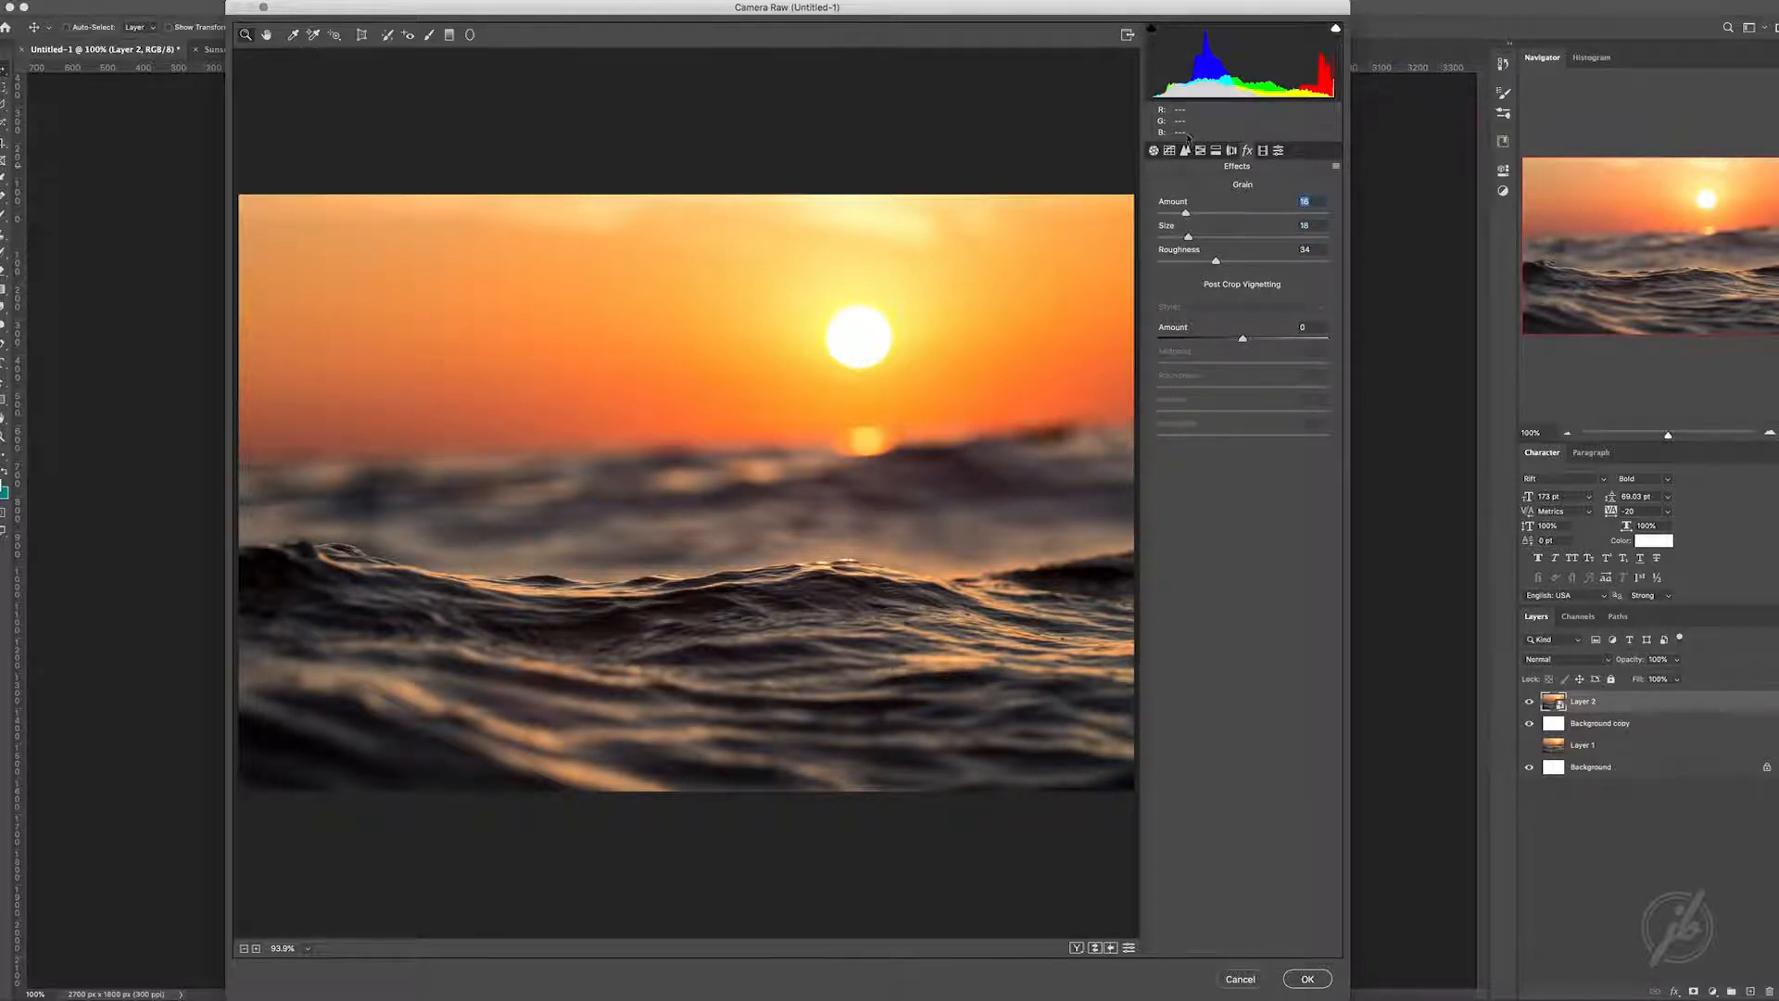
left_click(1154, 151)
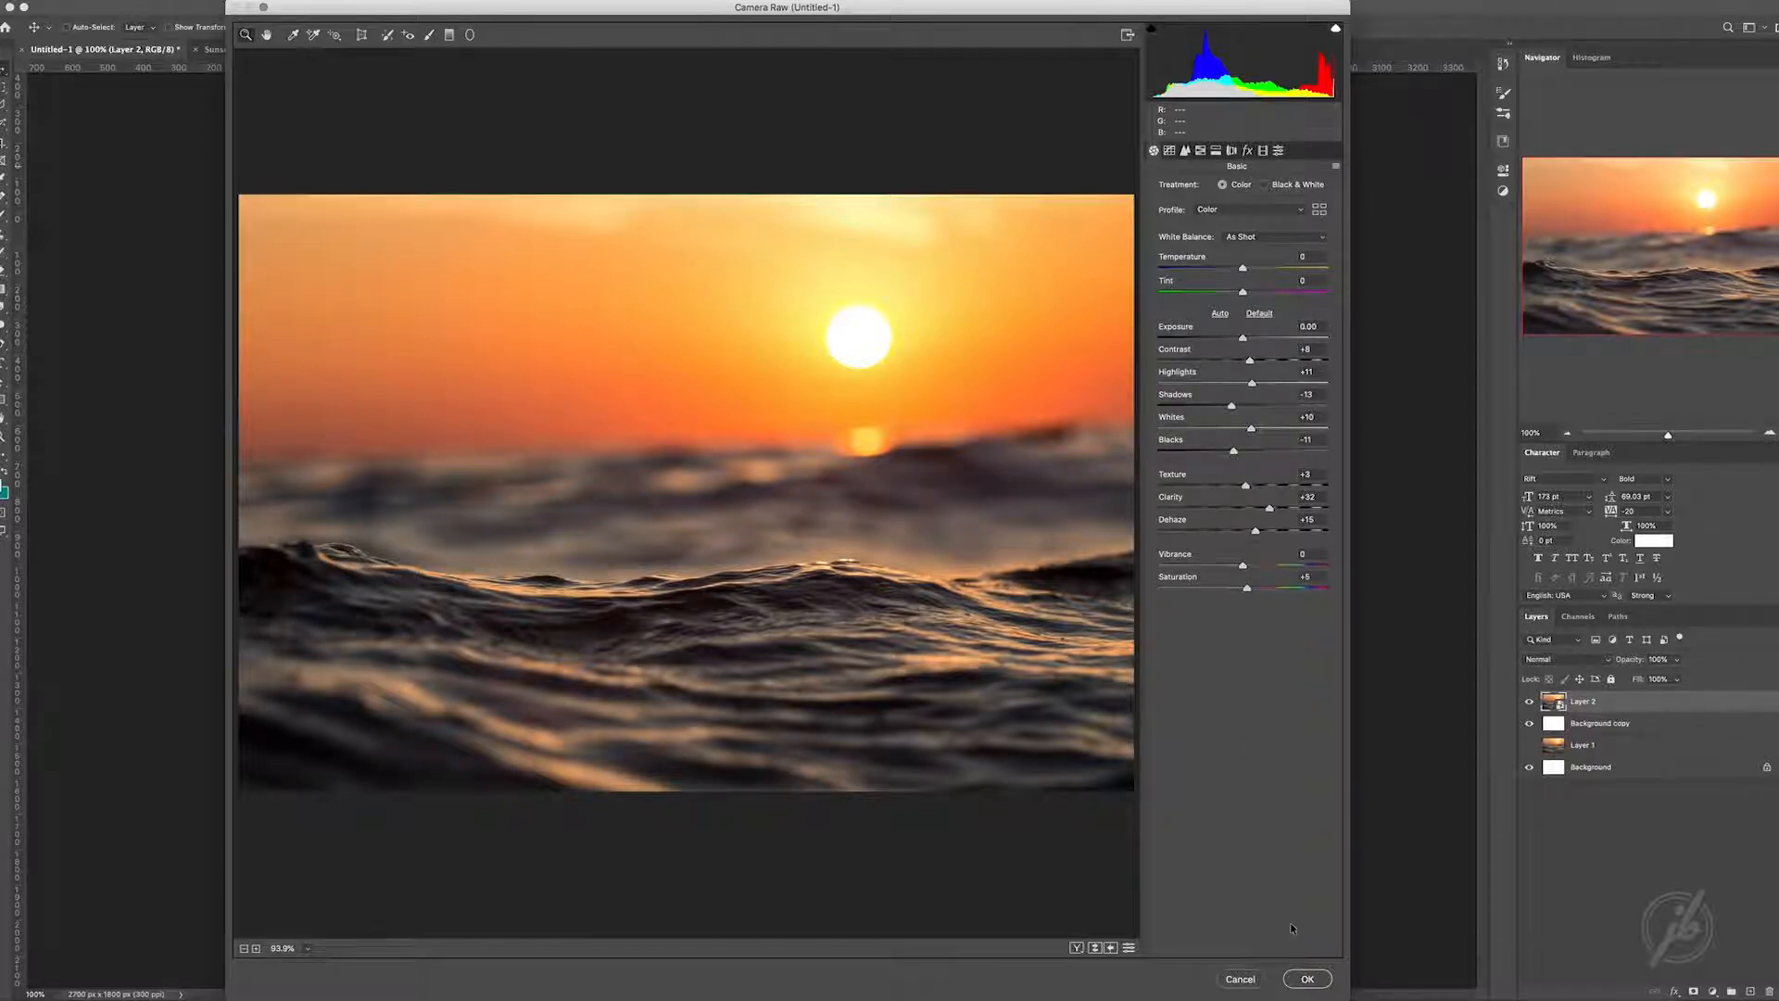
left_click(1306, 979)
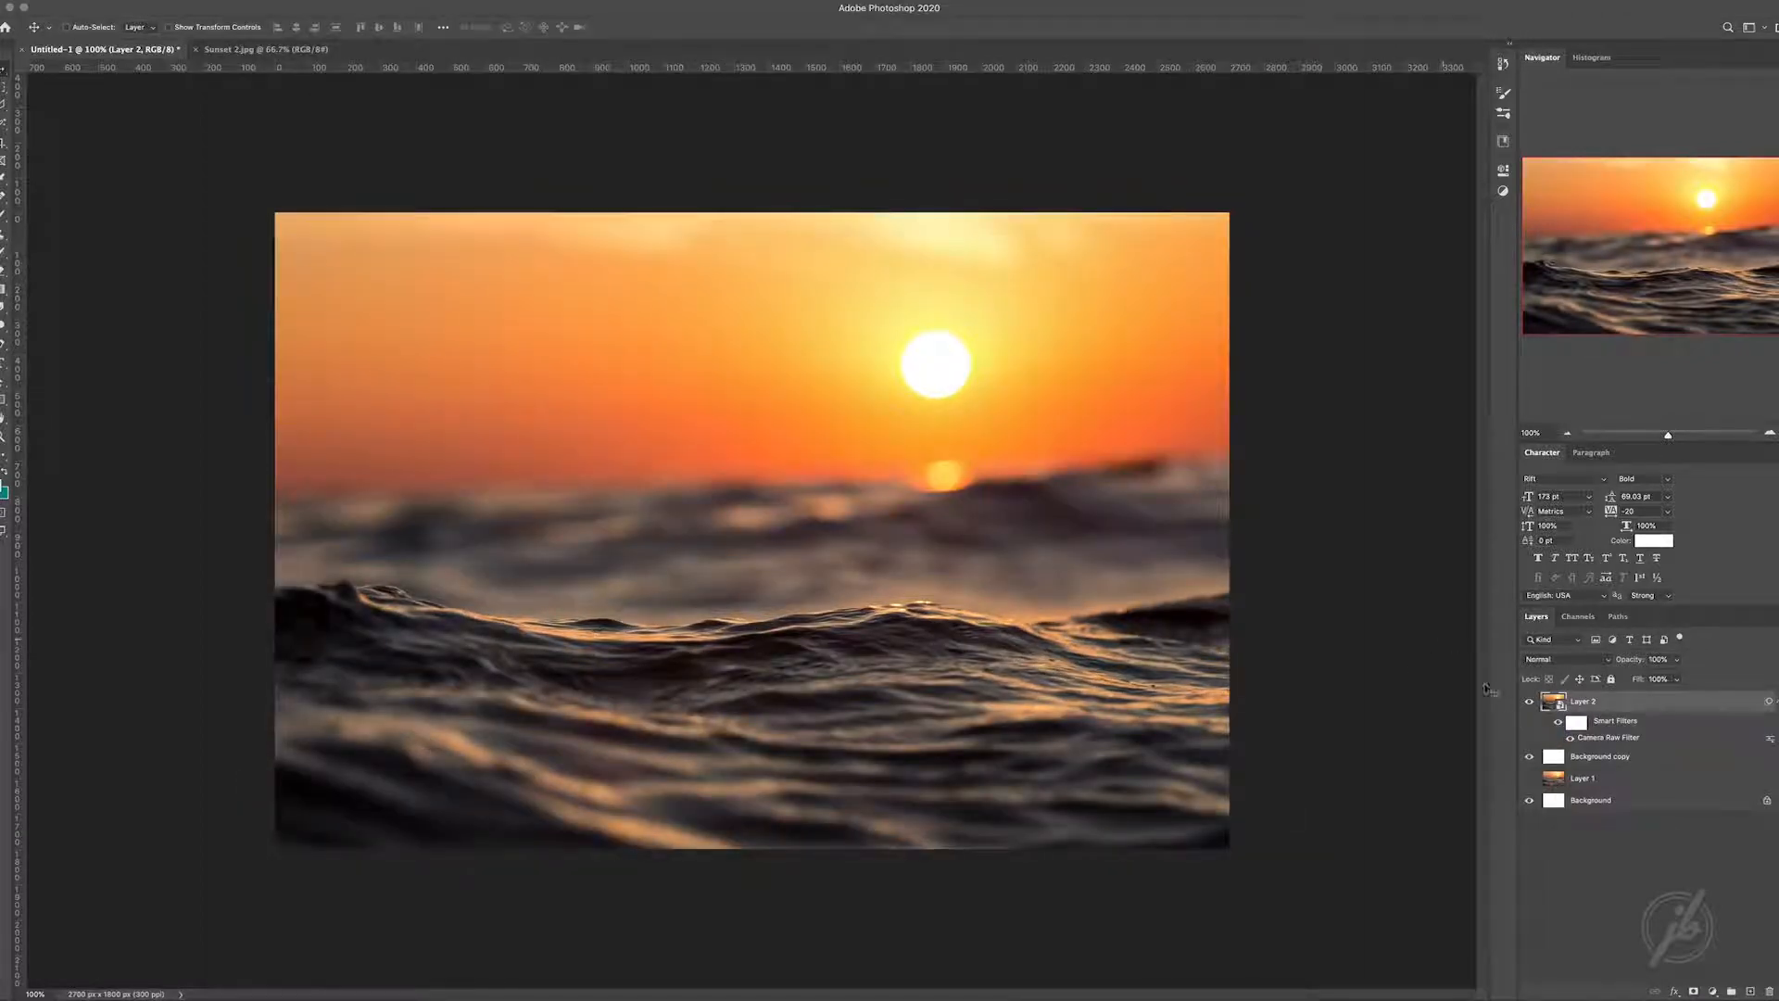
left_click(1560, 725)
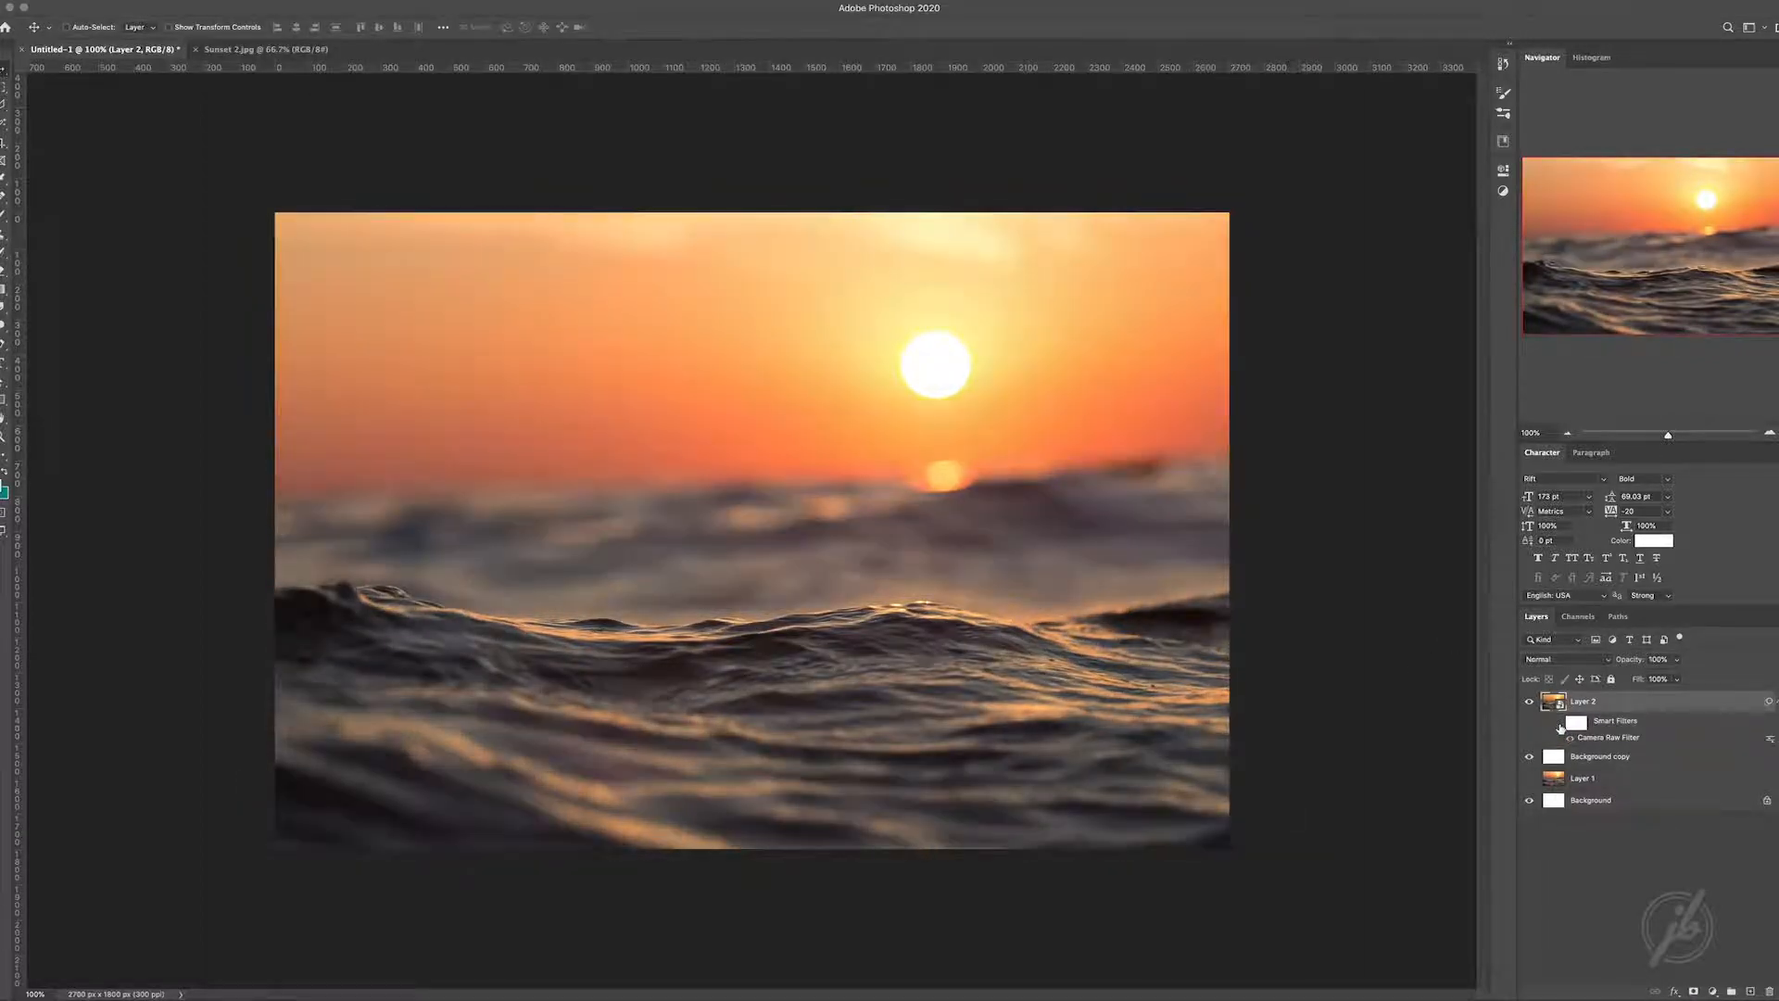
left_click(1559, 725)
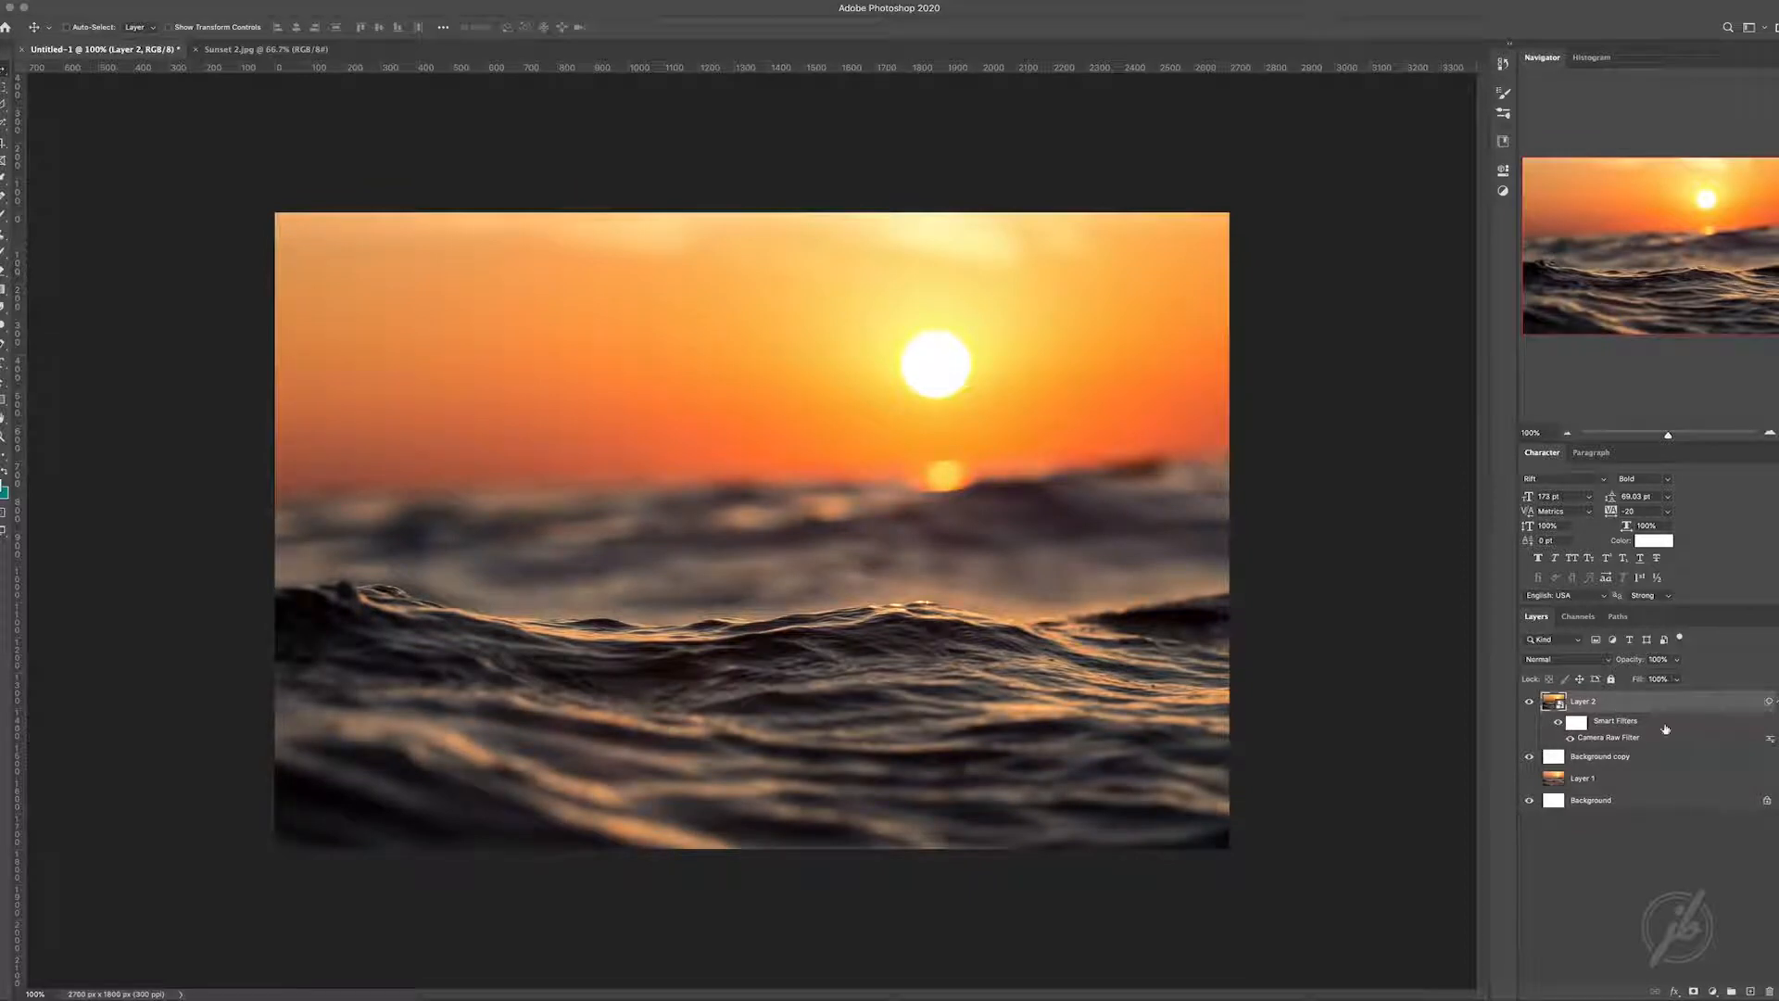
- Add an Exposure adjustment layer above the photo and lower its Gamma Correction to about 0.83
left_click(1713, 990)
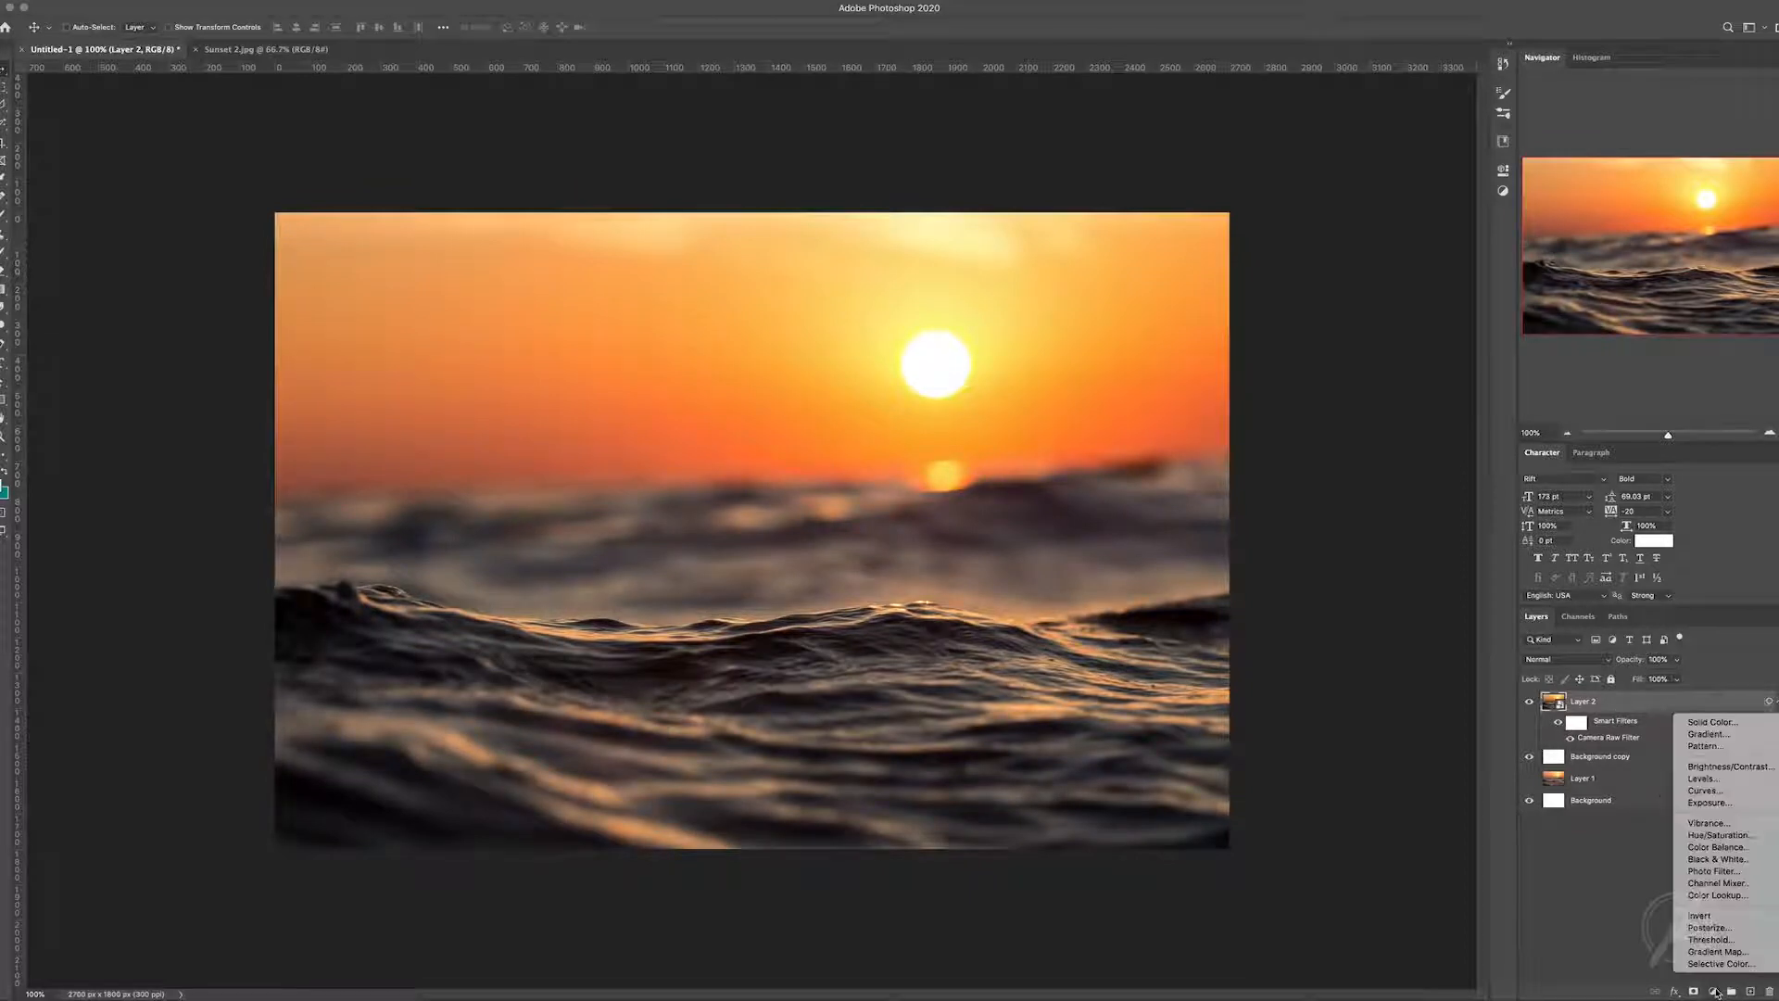
left_click(1601, 905)
left_click(1713, 992)
left_click(1731, 803)
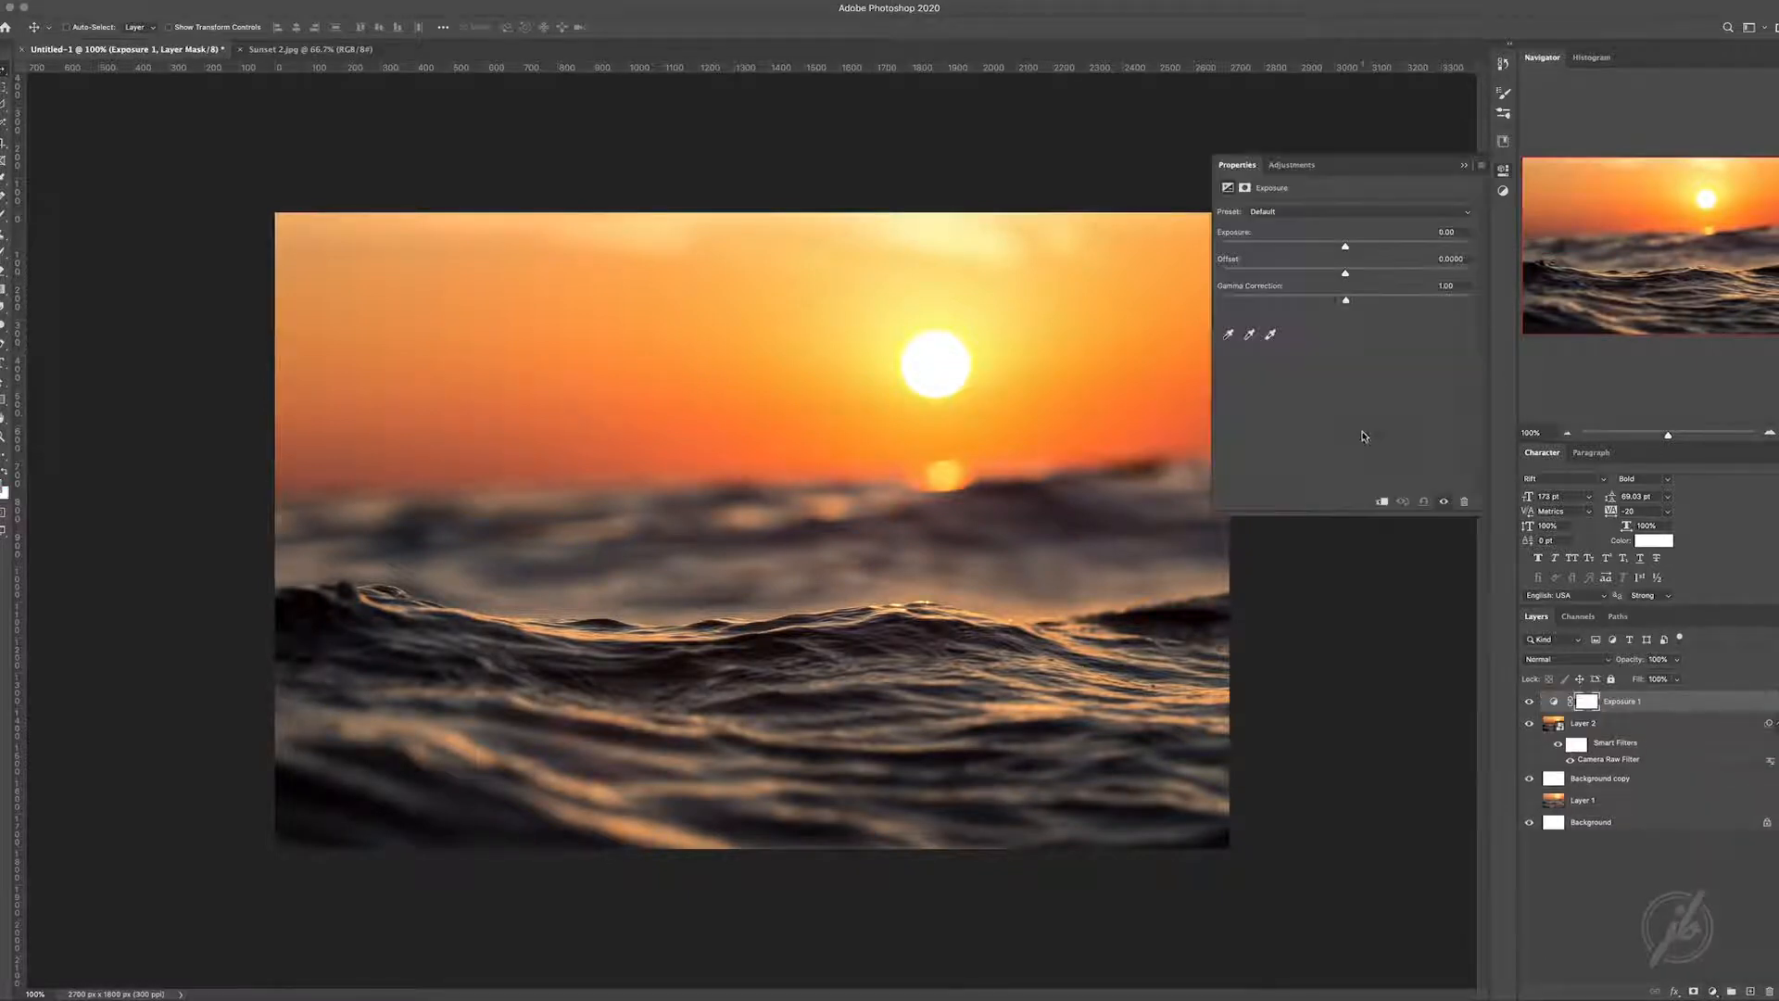
left_click_drag(1347, 302, 1352, 301)
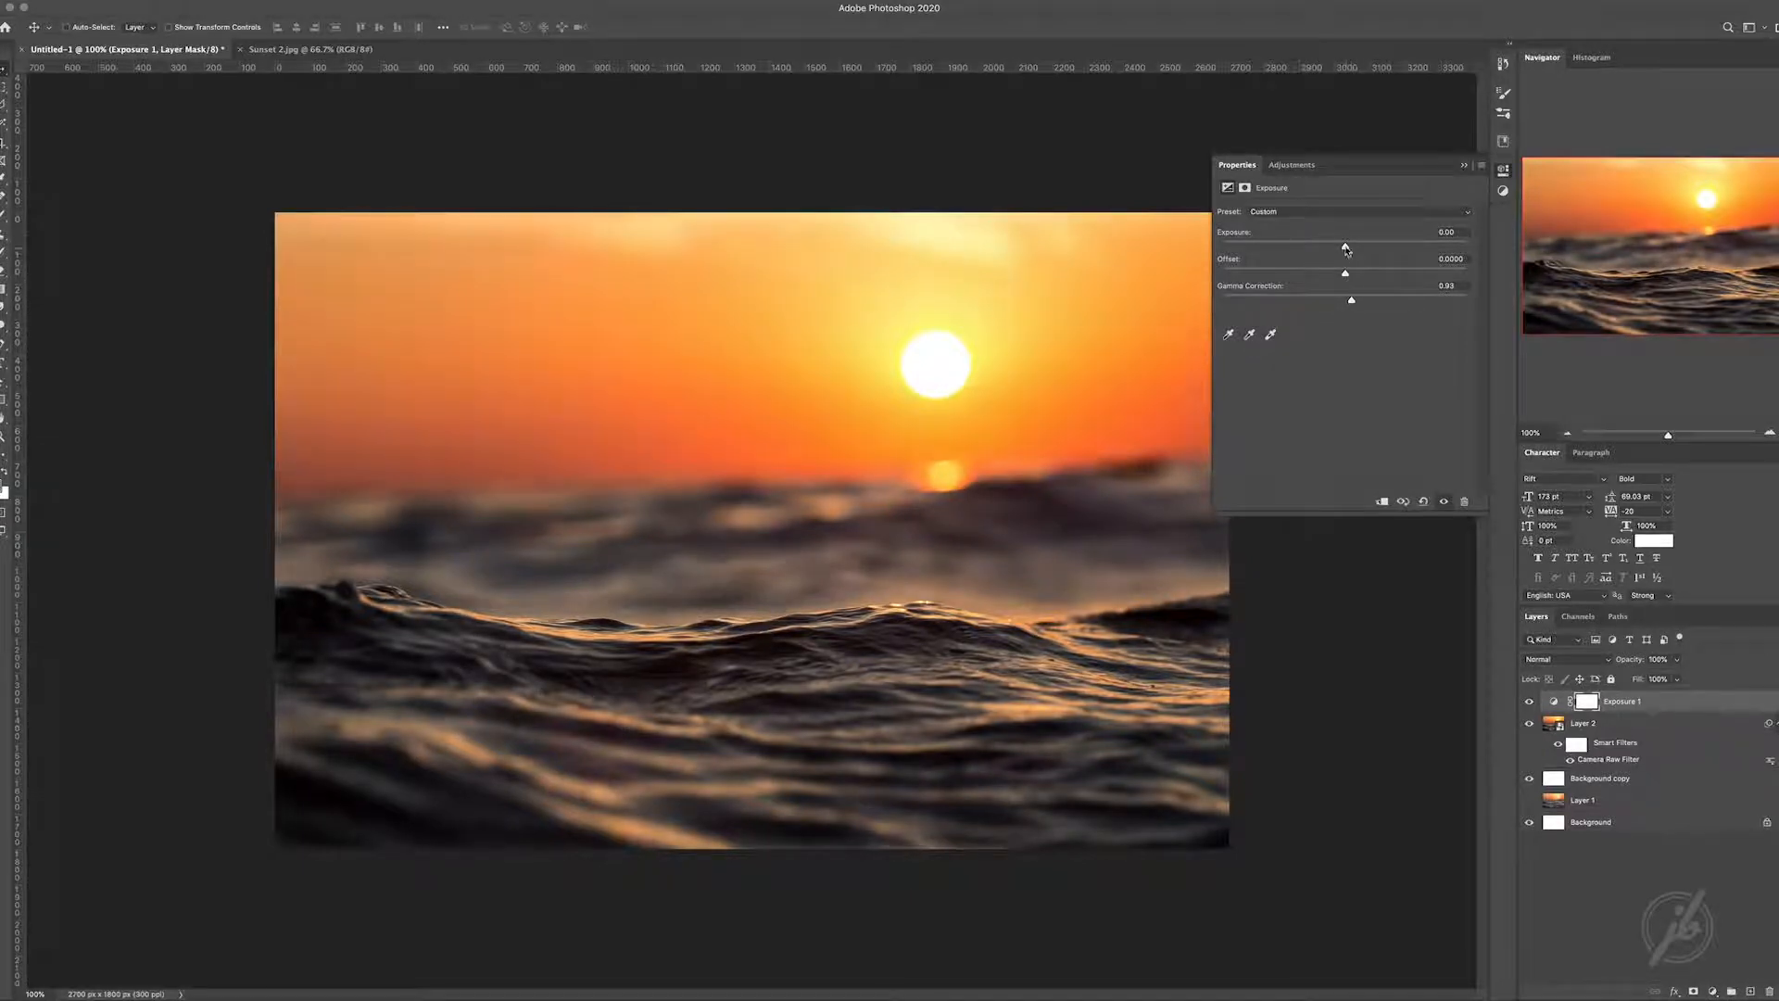
left_click(1465, 166)
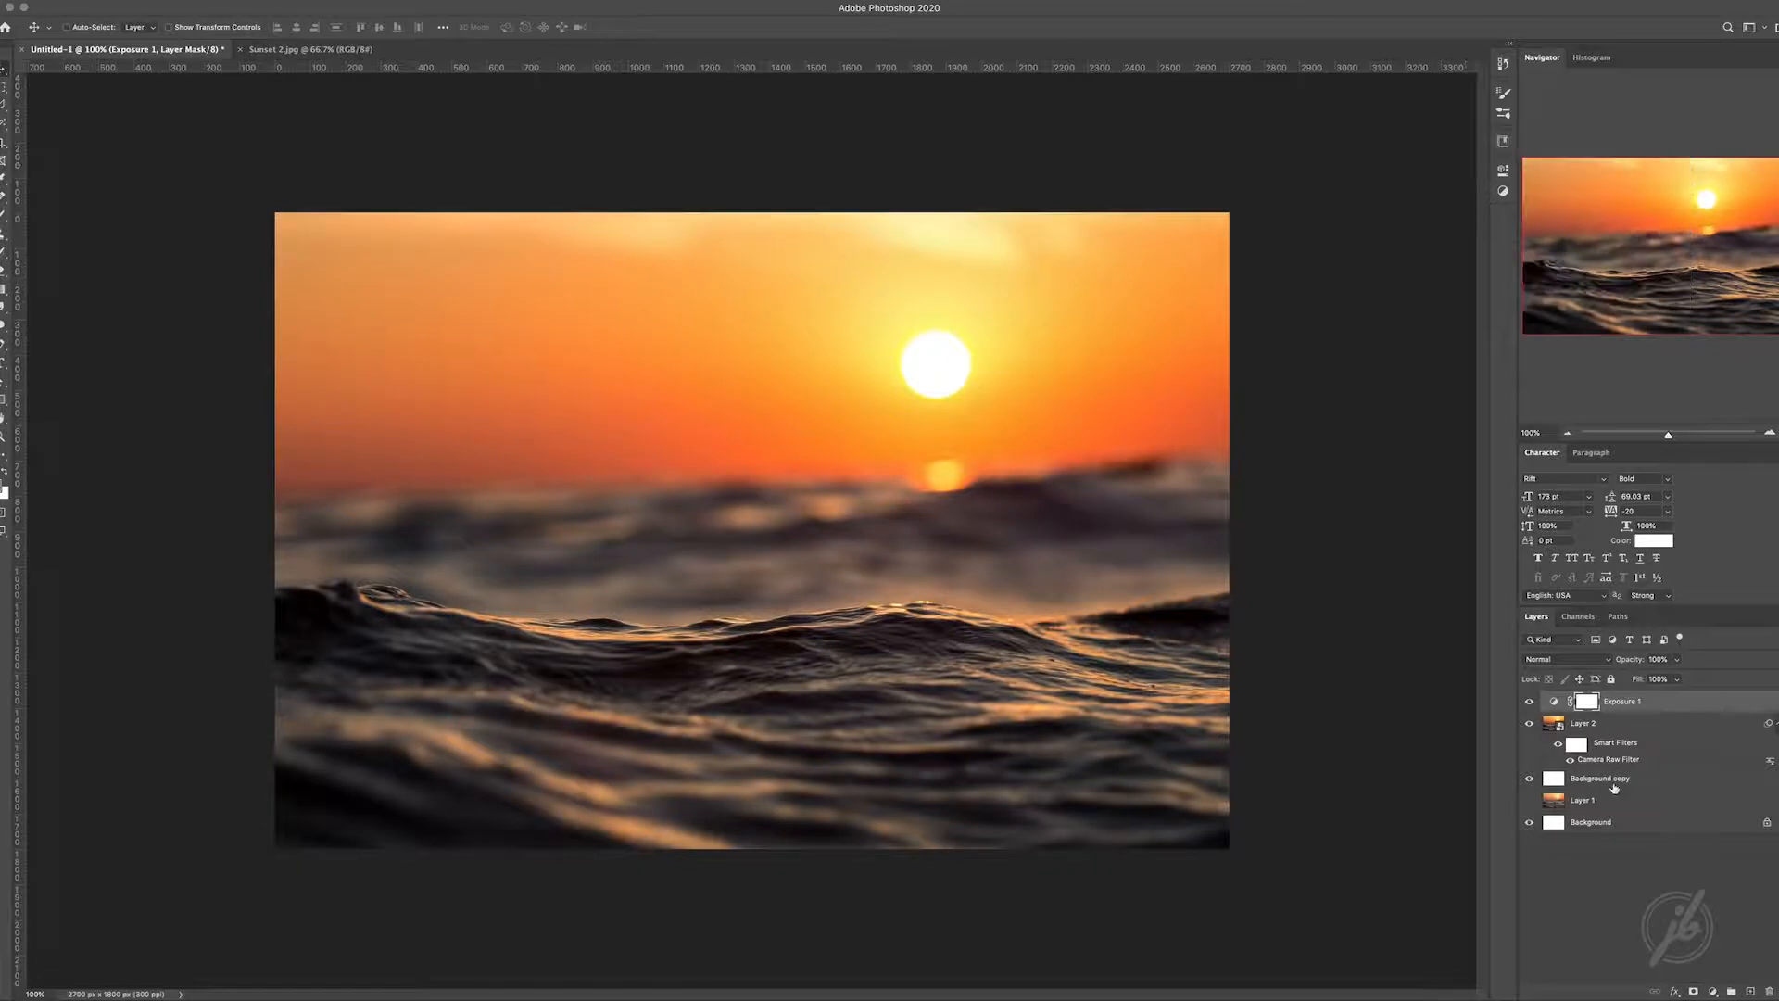
- Add a Color Balance adjustment layer and, for the shadows, set Cyan-Red to -17, Yellow-Blue to +4 and Magenta-Green slightly toward green
left_click(1716, 994)
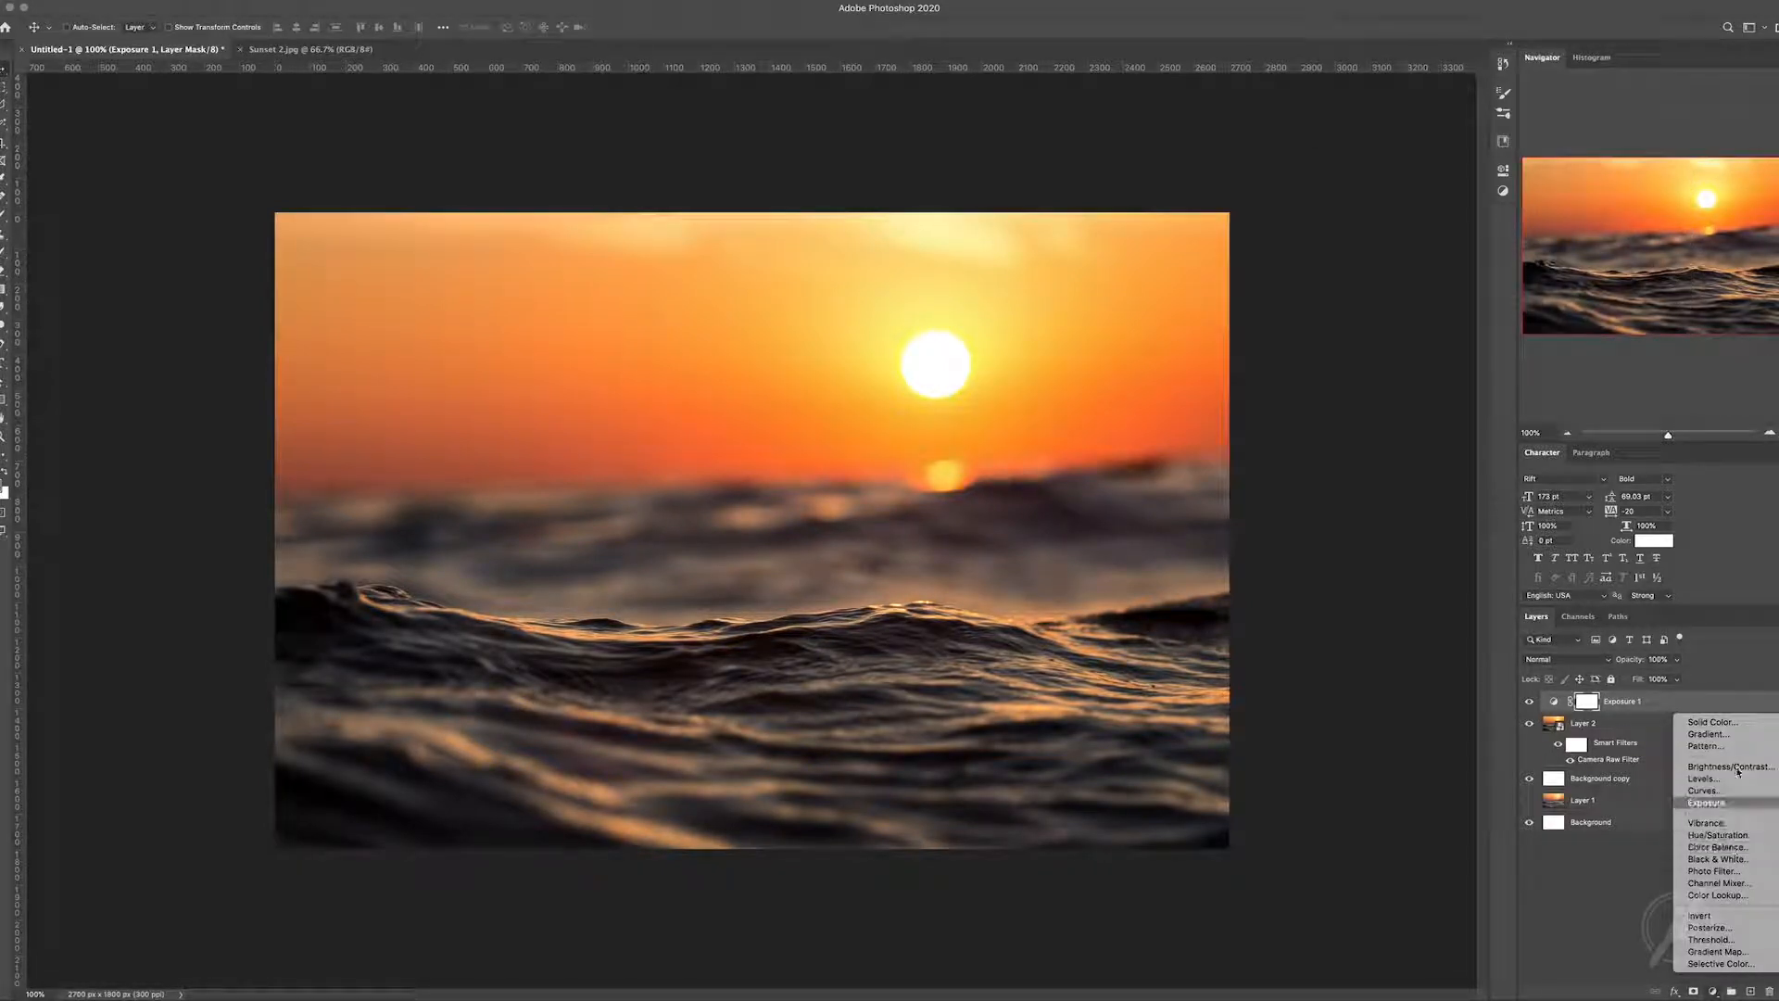
left_click(1729, 848)
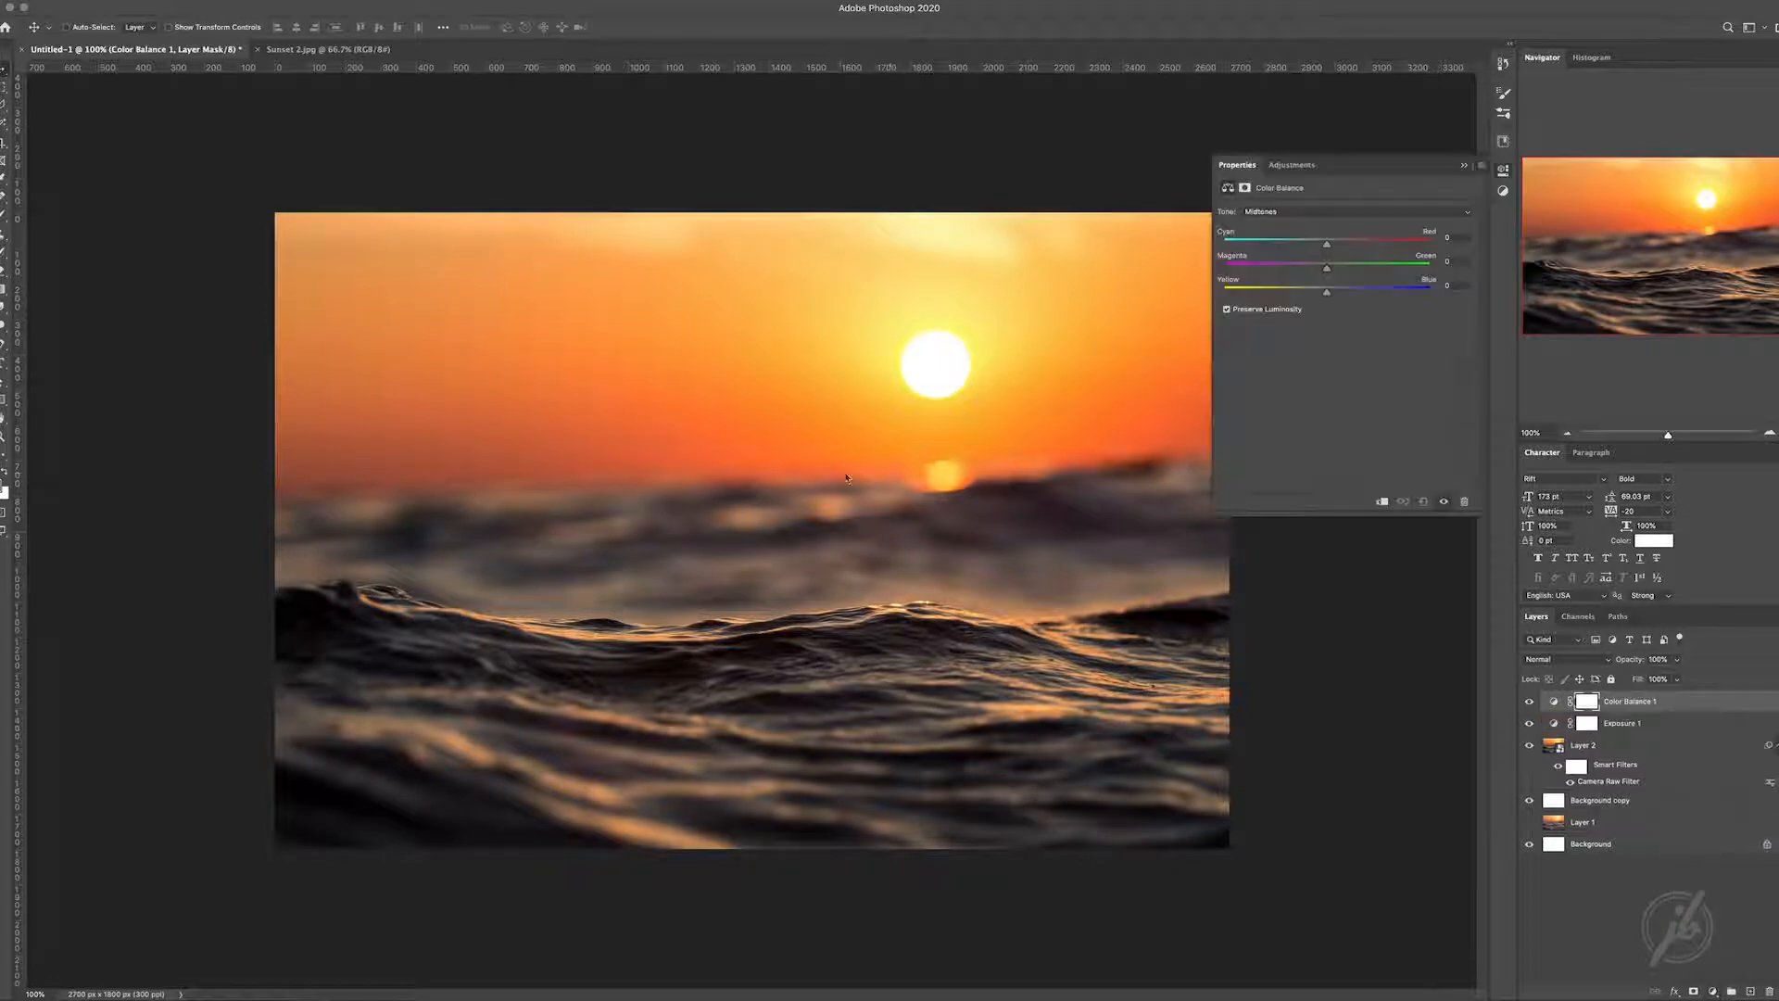
left_click_drag(1328, 295, 1309, 245)
left_click(1285, 211)
left_click(1262, 201)
mouse_move(1326, 248)
left_mouse_down()
mouse_move(1335, 294)
mouse_move(1308, 250)
left_mouse_up()
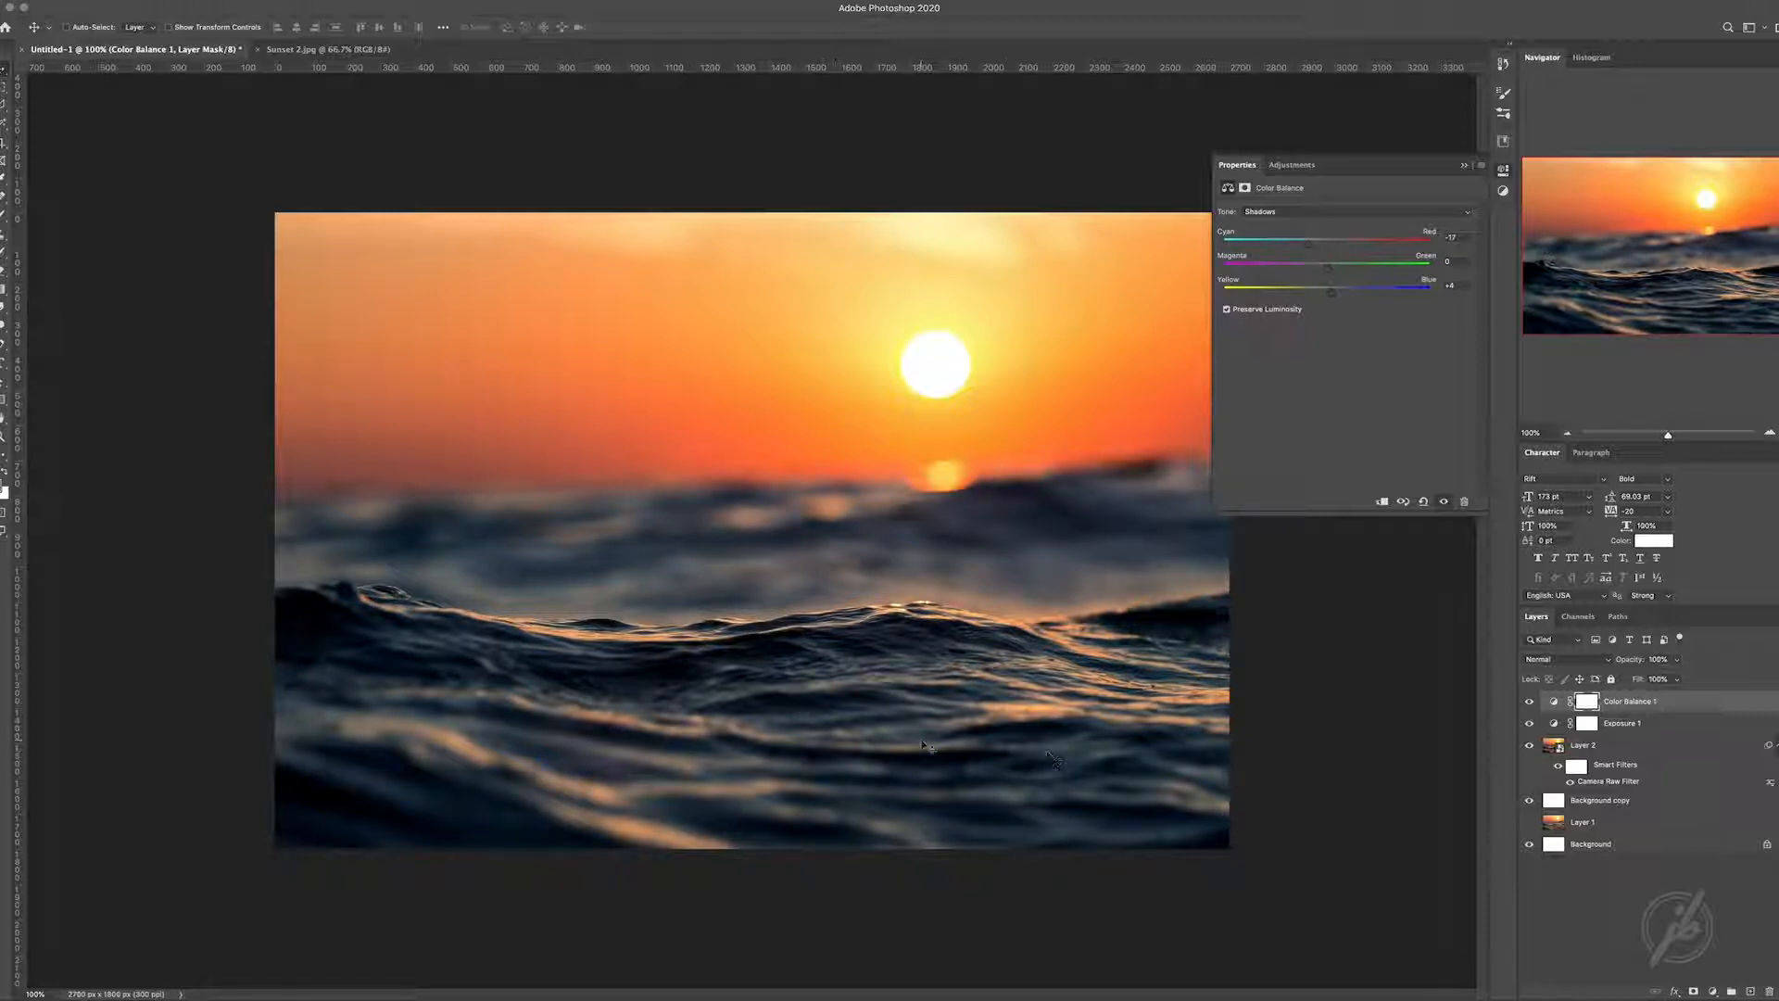
left_click_drag(1328, 269, 1330, 269)
left_click(1465, 165)
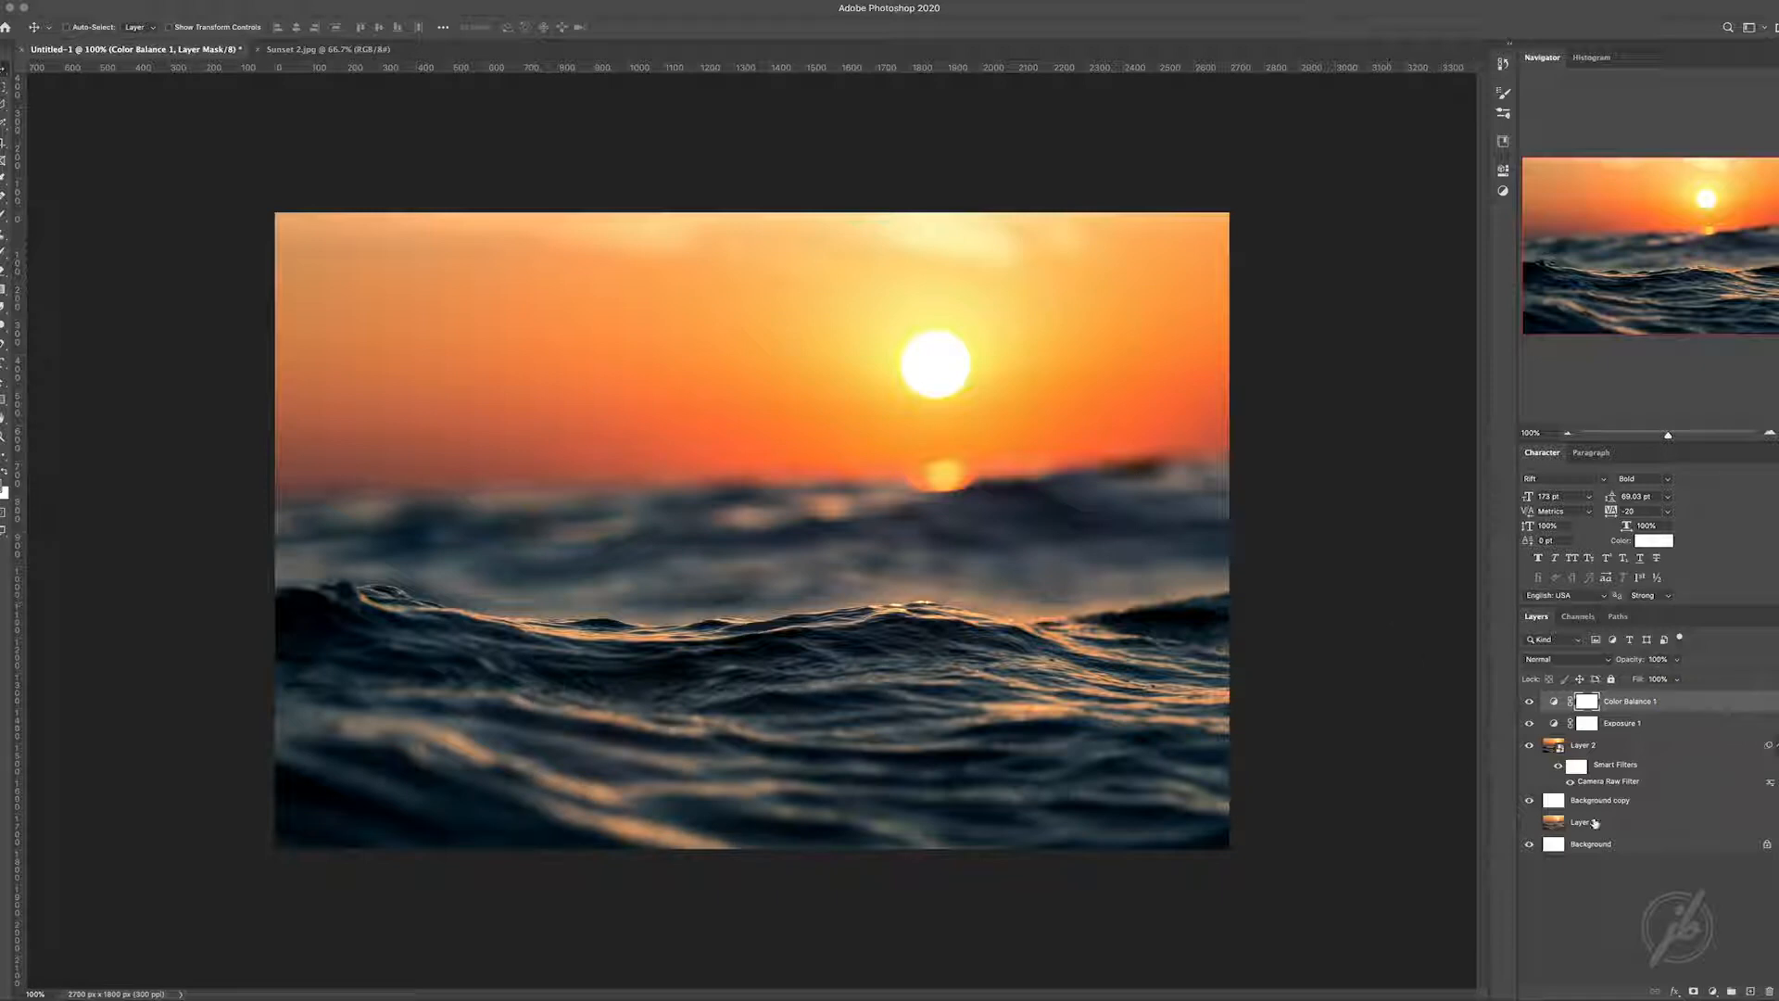
- Add the title "RISE" over the photo and format it in Dunbar Low Bold at 187 pt
key("t")
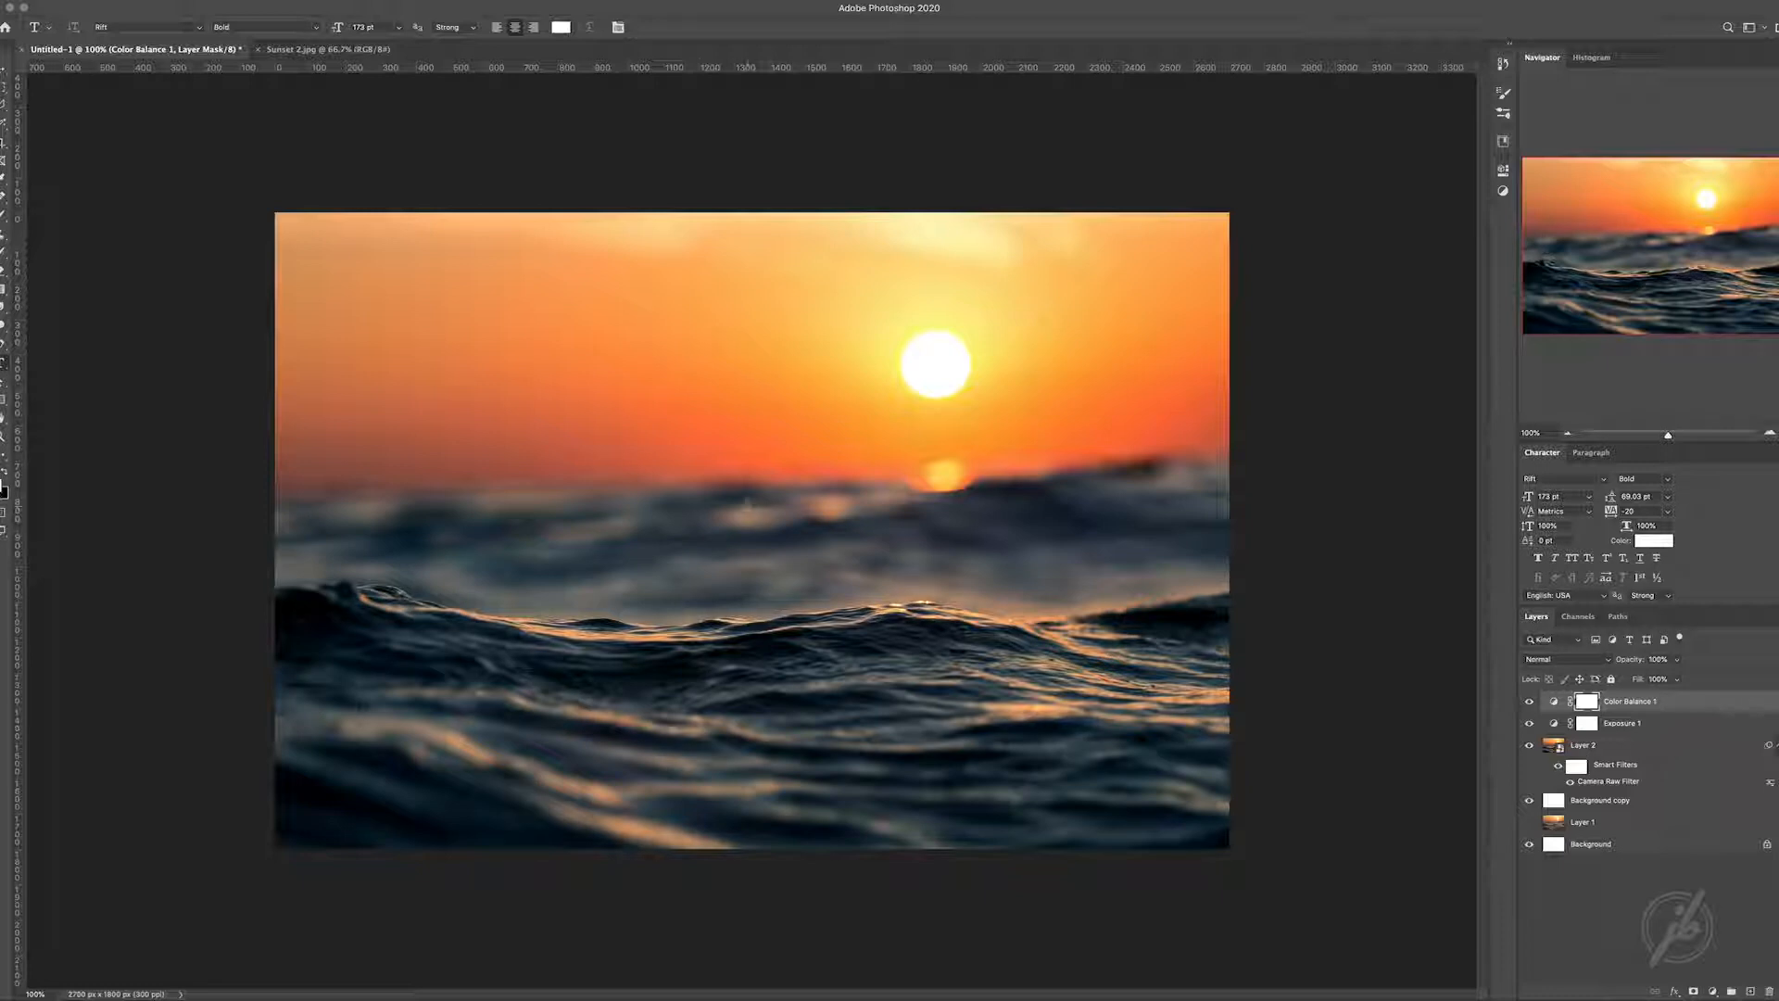
left_click(771, 503)
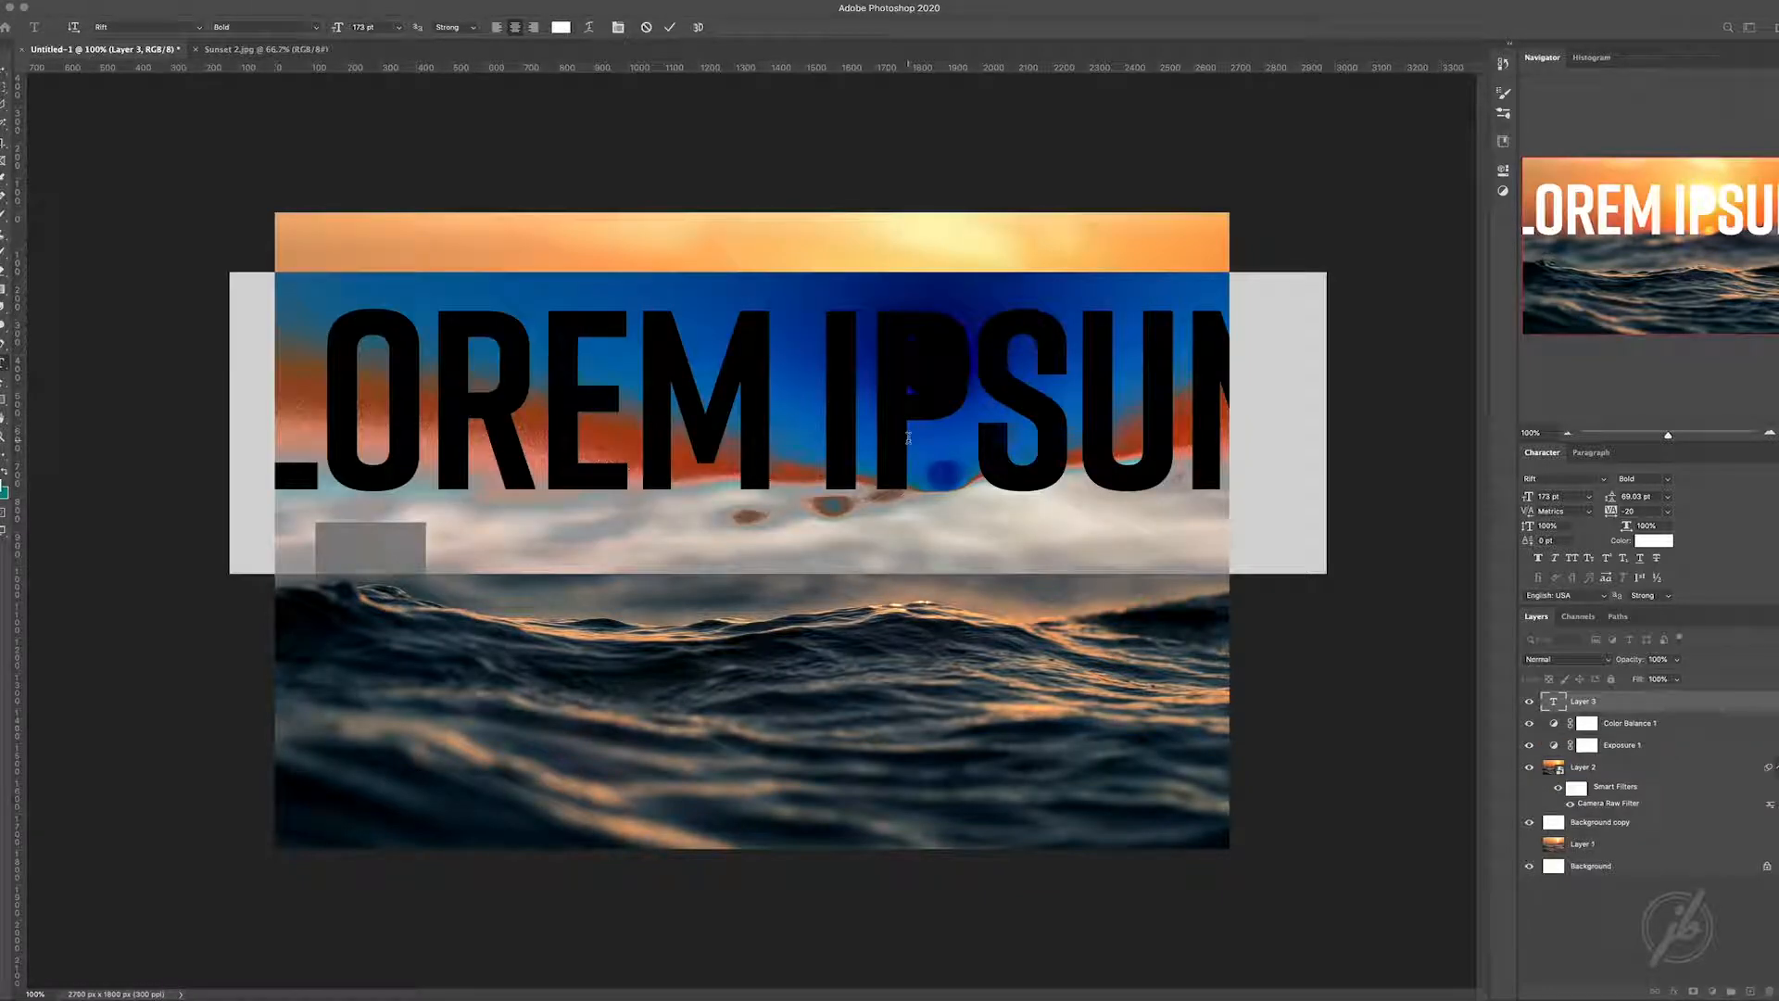
type("RISE")
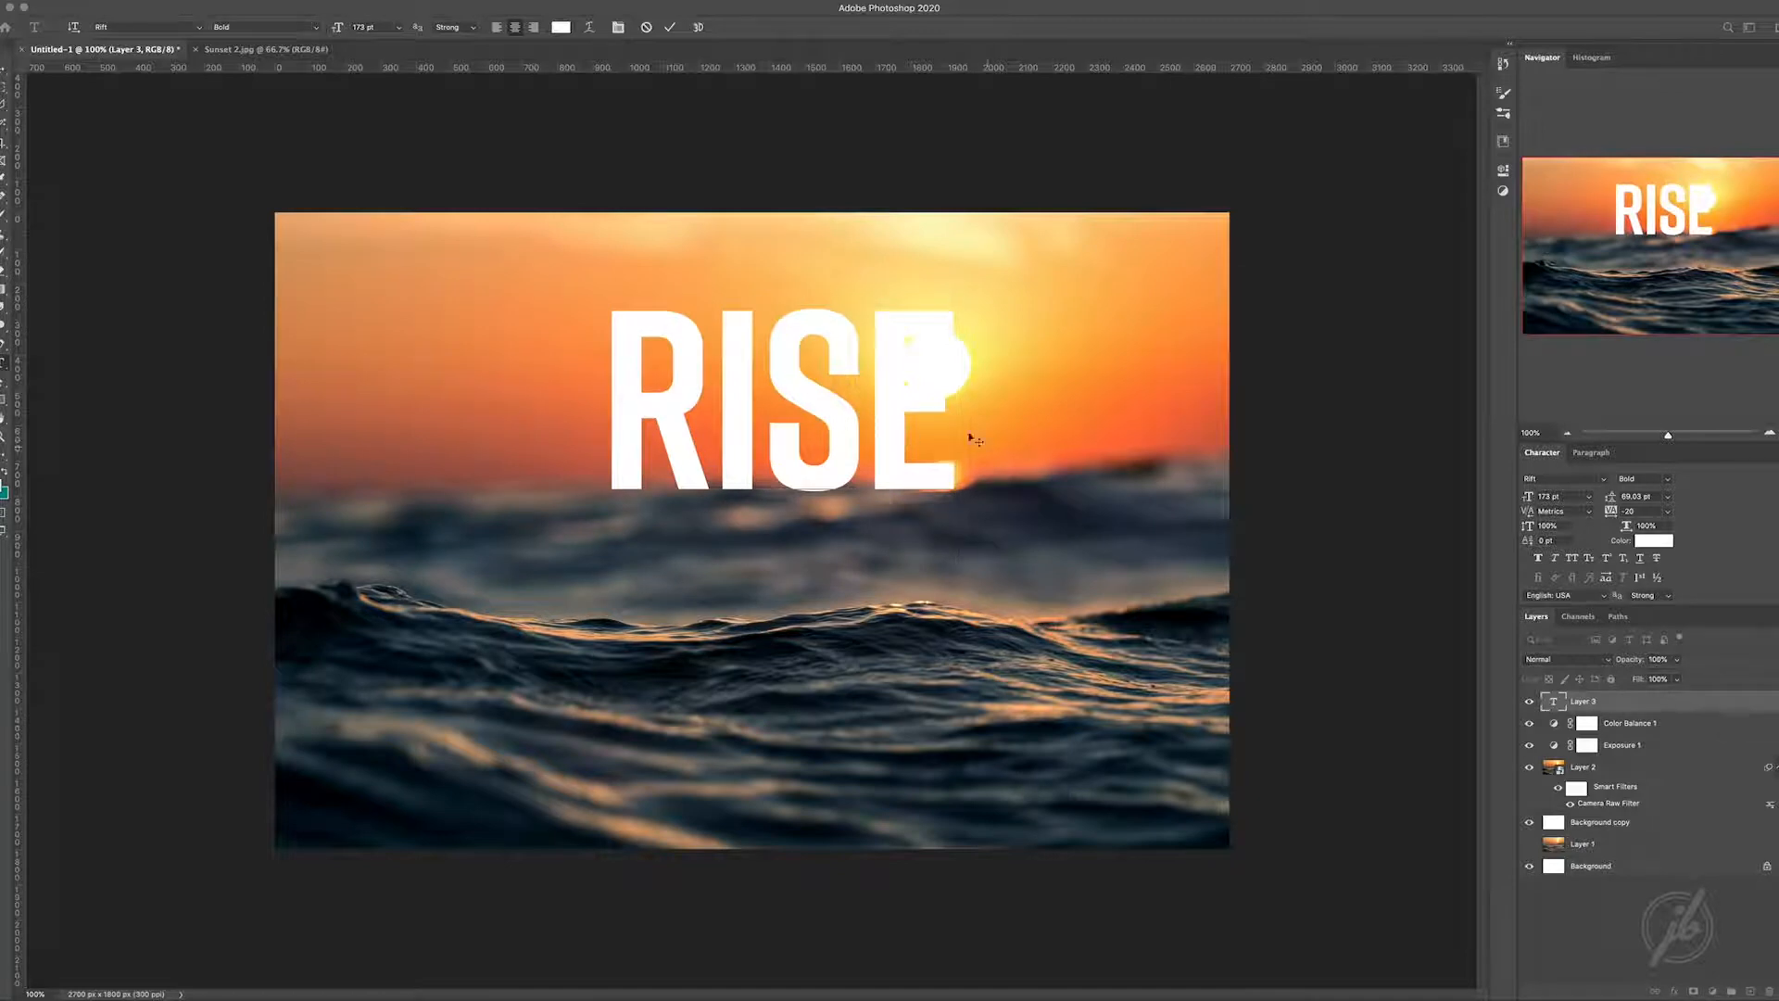
double_click(865, 422)
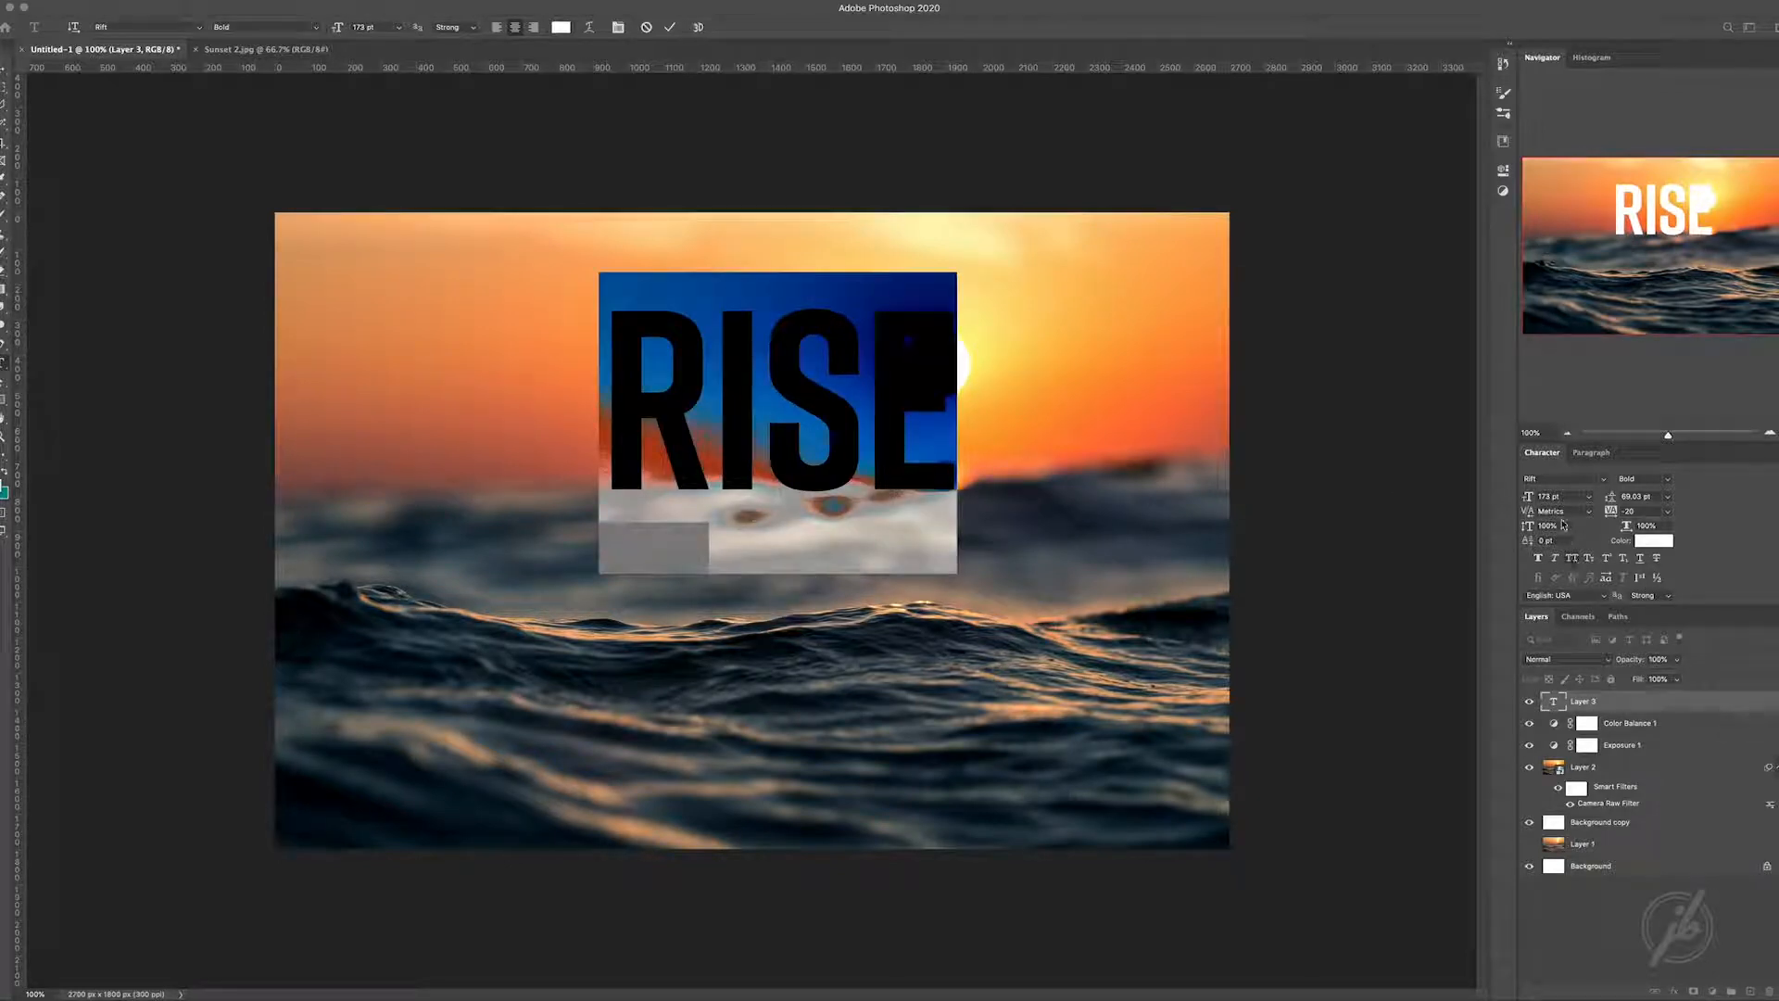
left_click(1606, 480)
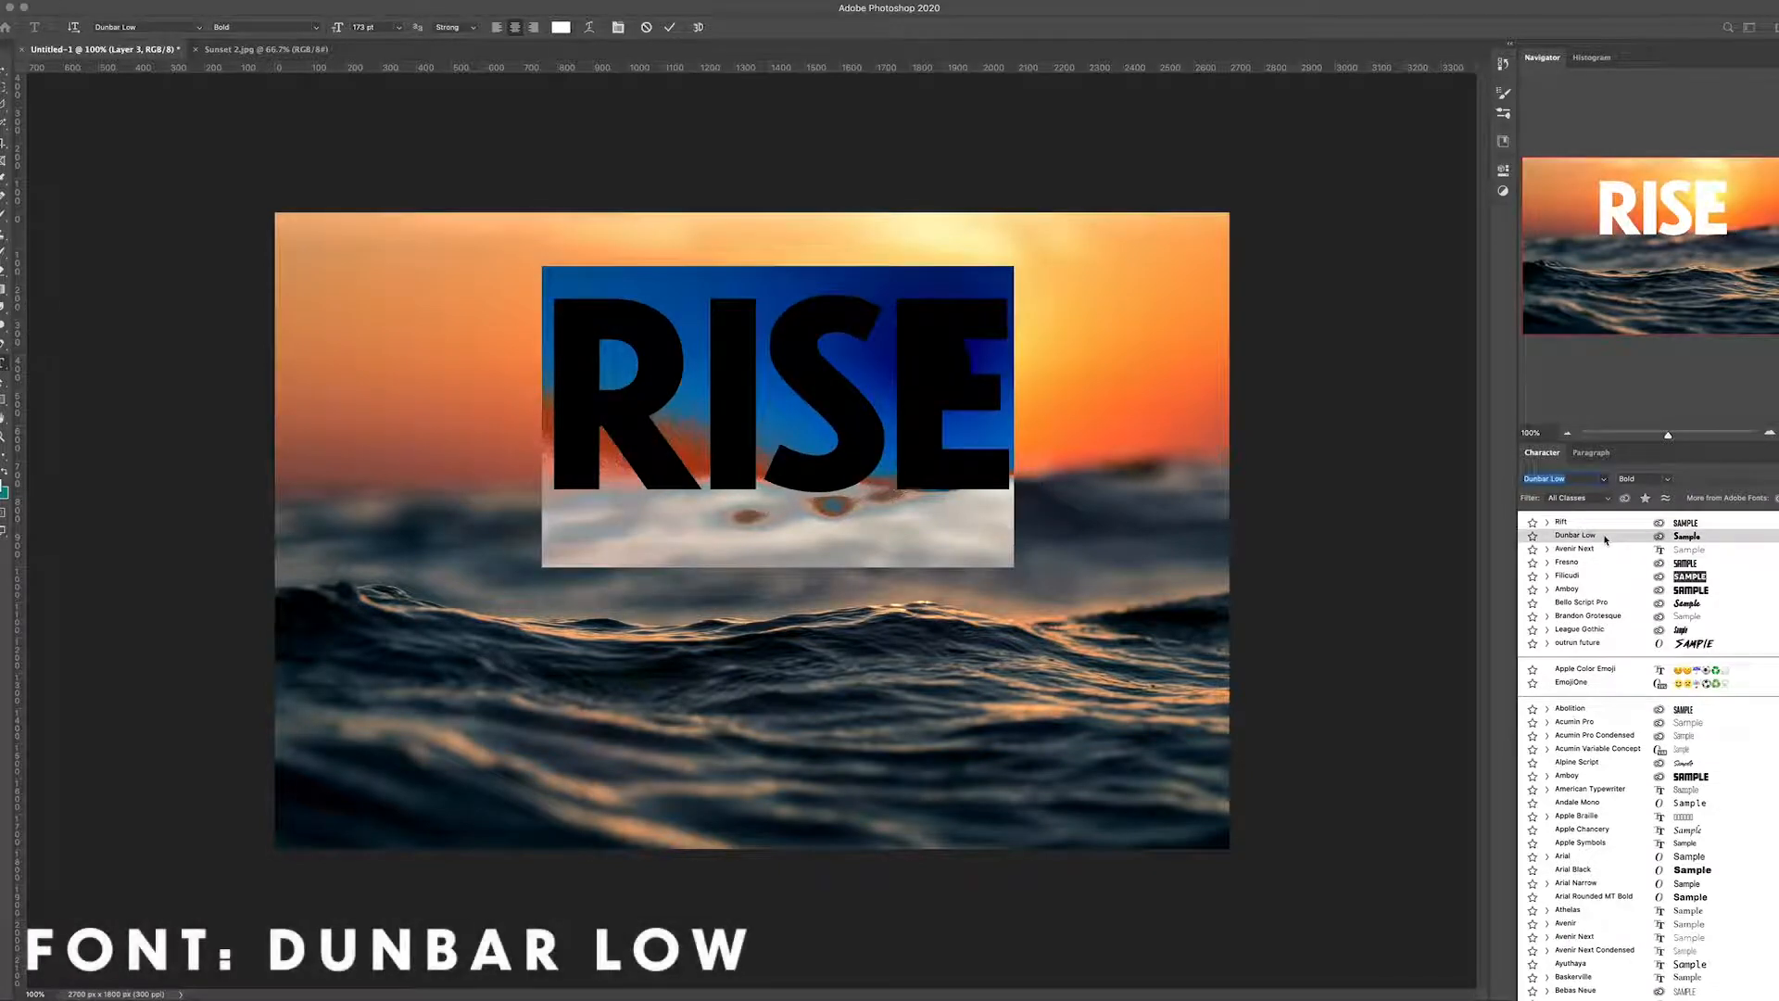
left_click(1605, 537)
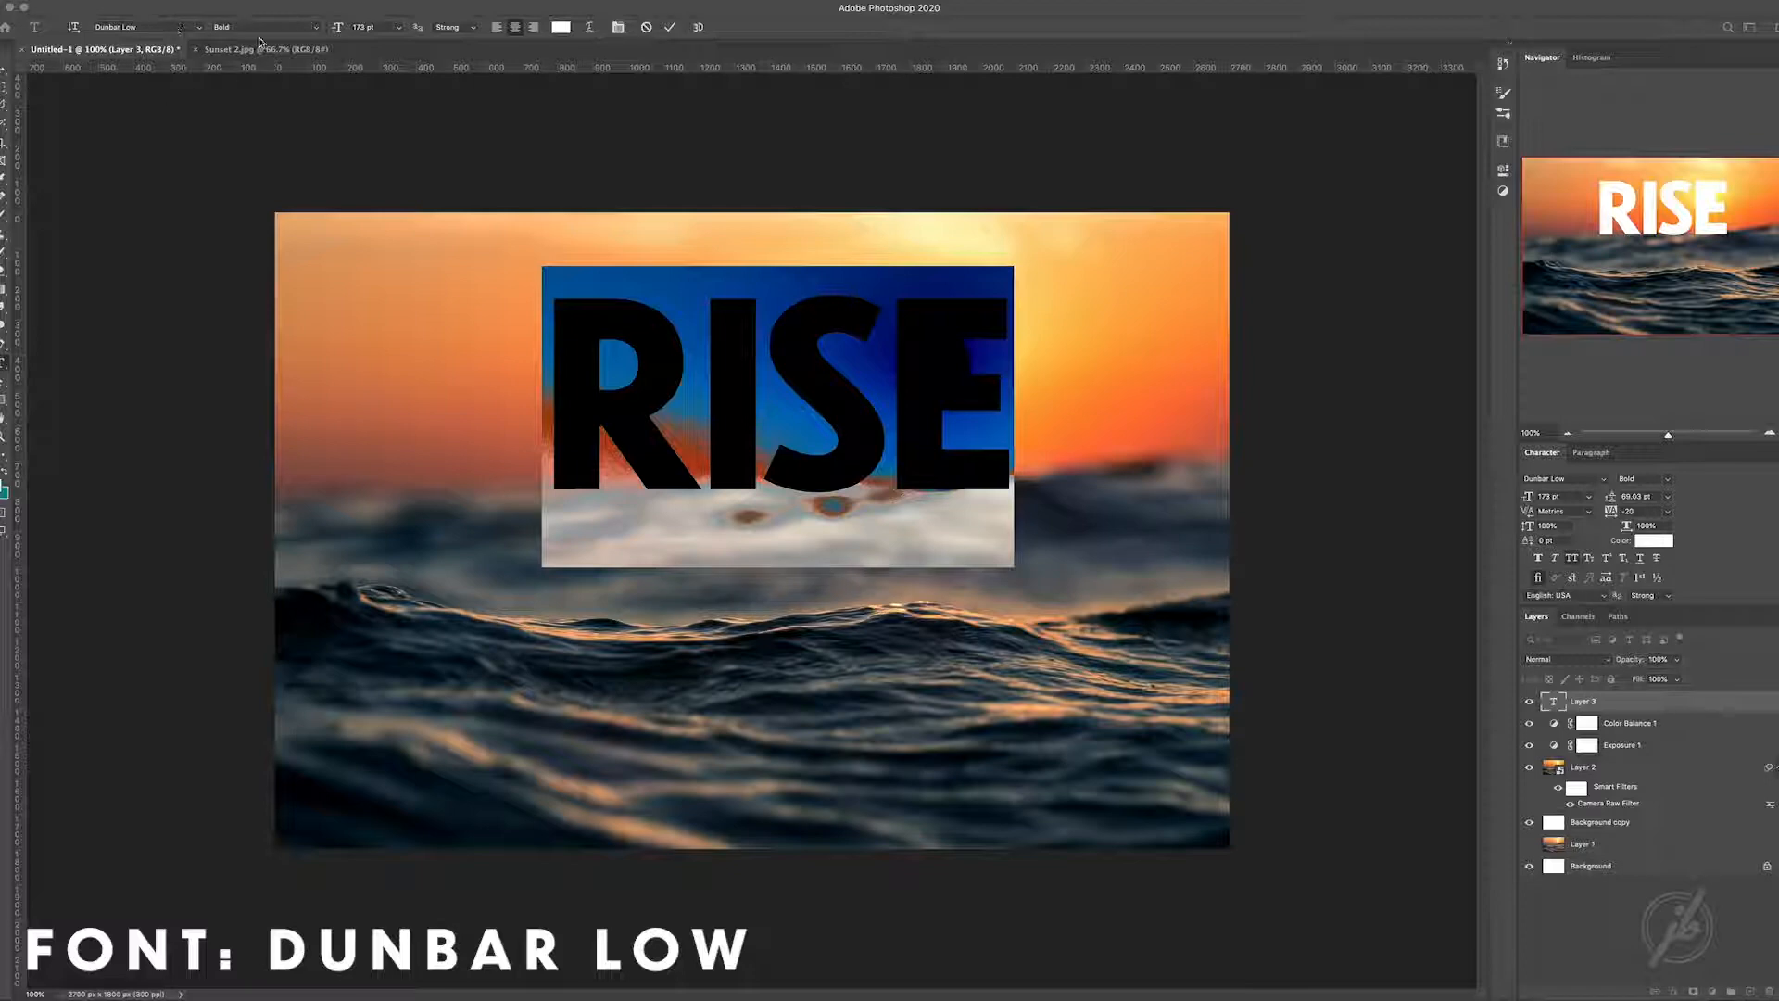
left_click_drag(332, 31, 648, 185)
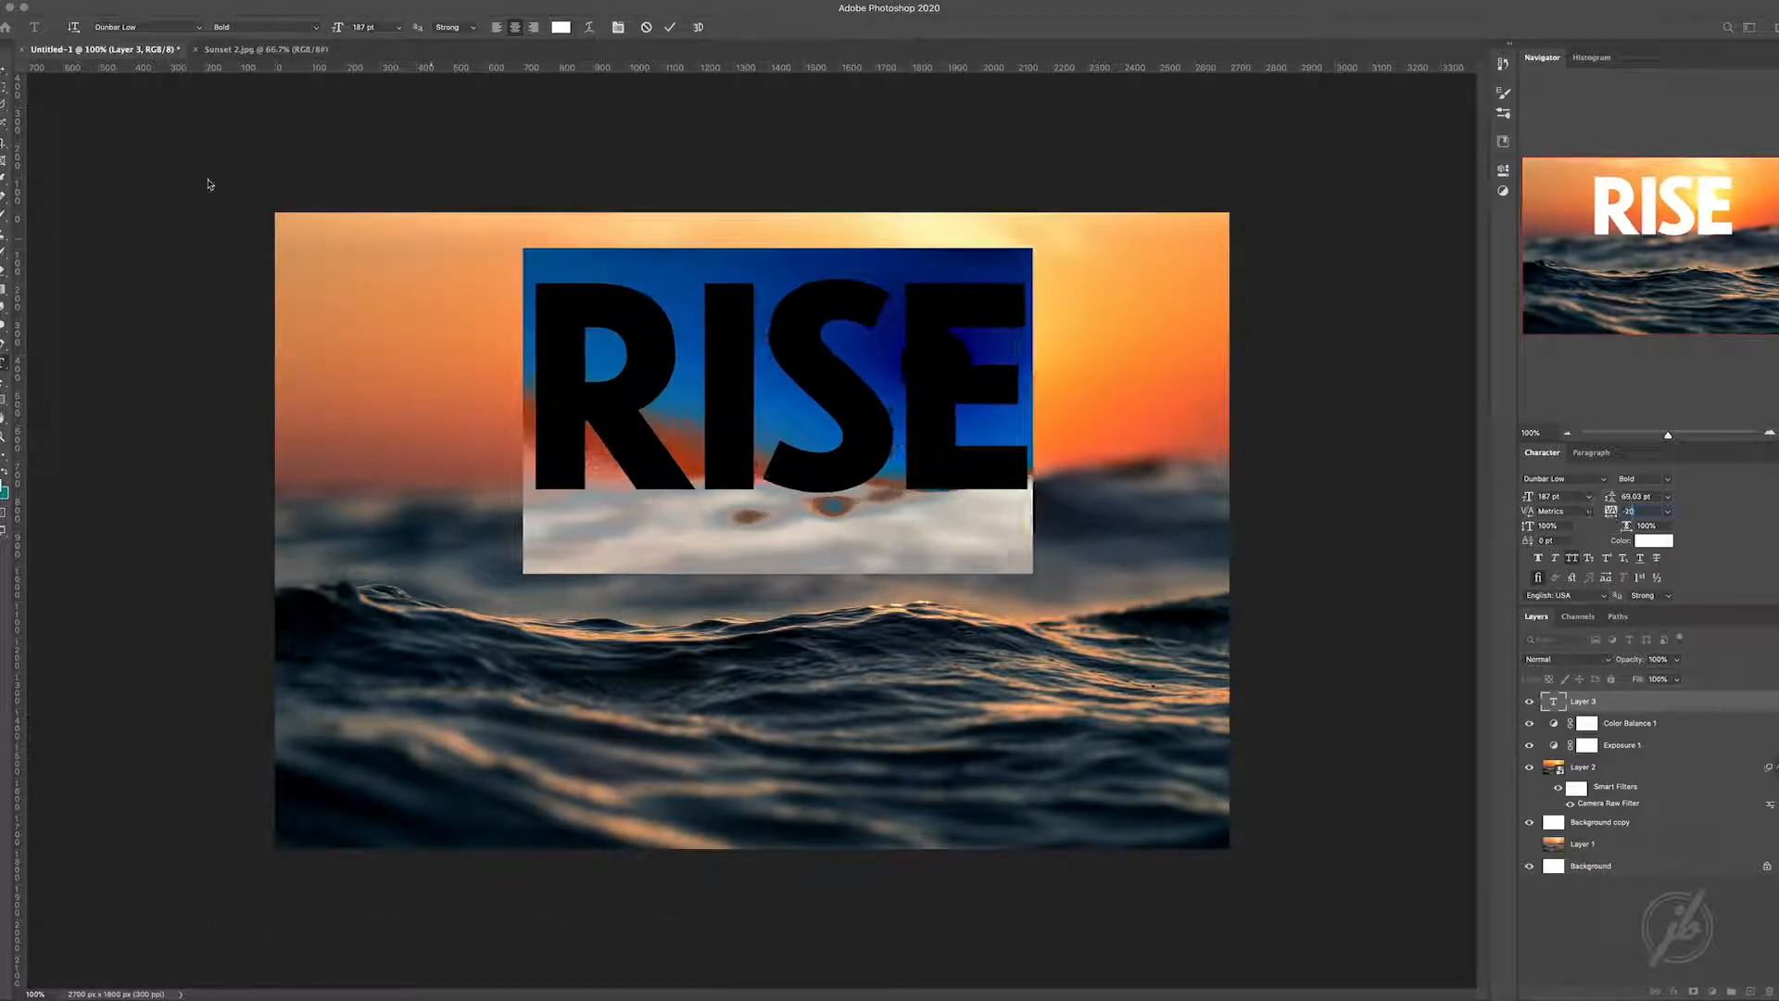
- Move the RISE title down over the horizon so its base overlaps the foreground wave crest
left_click(6, 78)
left_click_drag(811, 384, 899, 550)
key("ctrl+t")
key("Return")
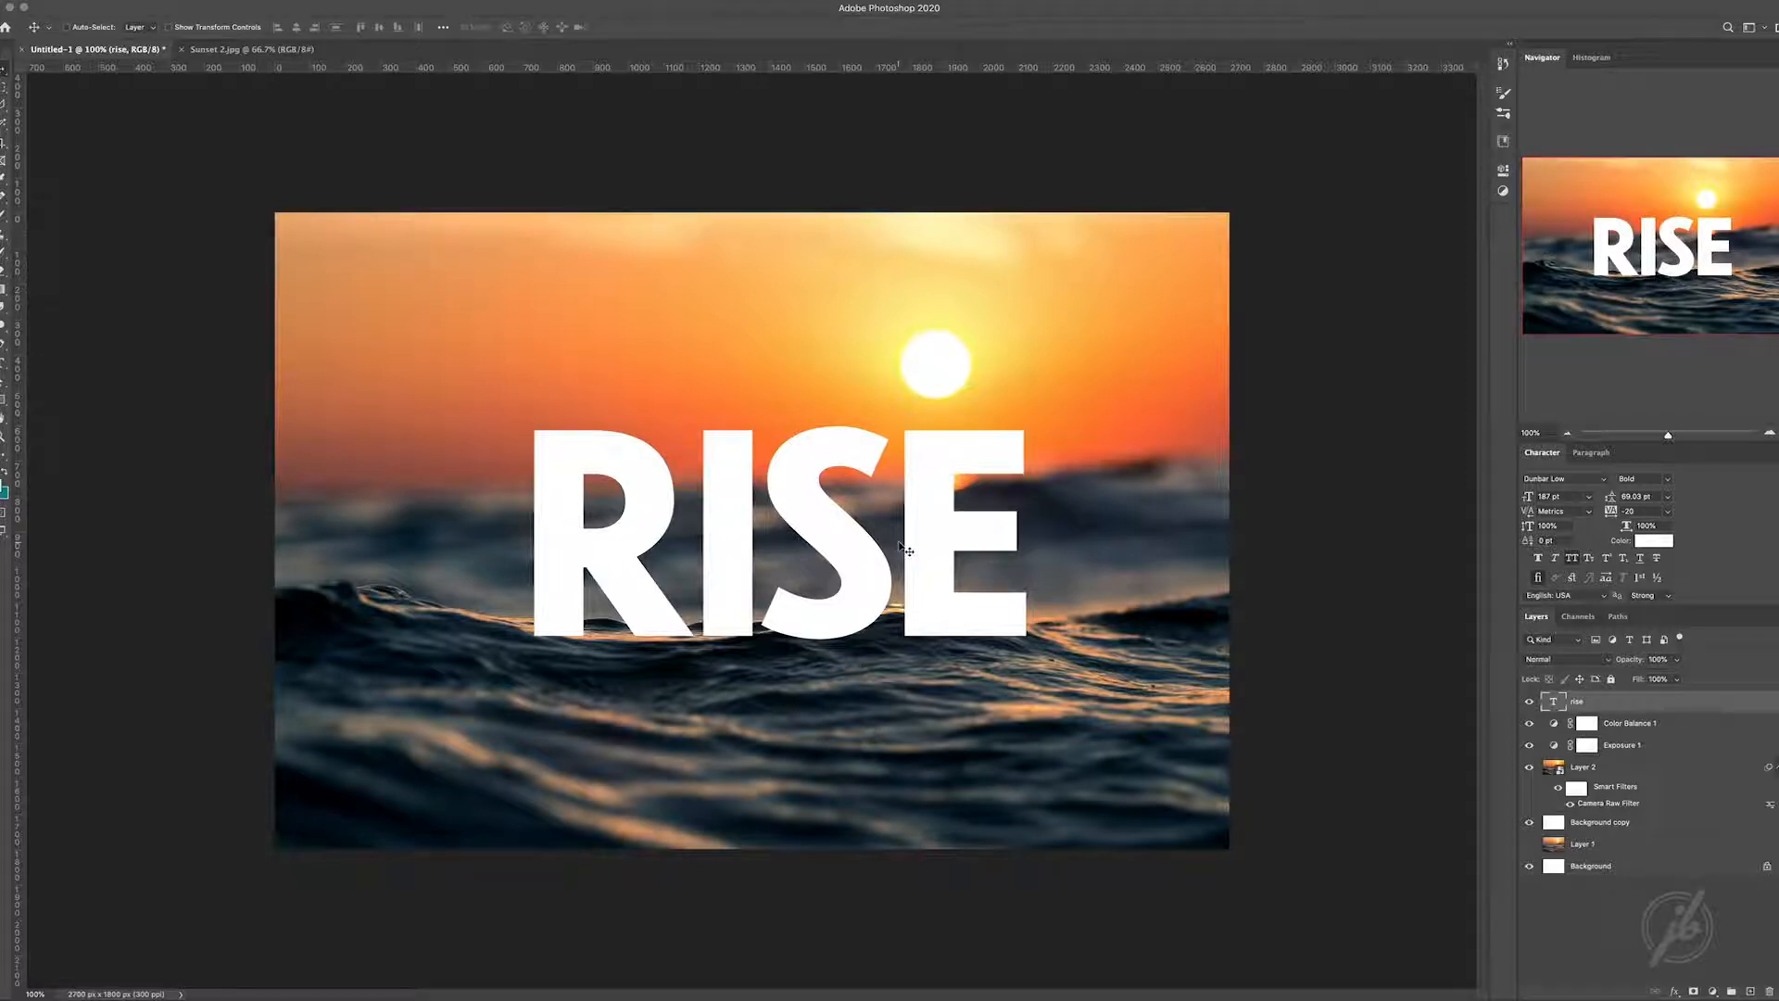
mouse_move(899, 543)
left_mouse_down()
mouse_move(927, 544)
mouse_move(889, 548)
left_mouse_up()
key("super+t")
key("Return")
- Lower the title's opacity to 57%, nudge it slightly up and to the left over the wave crest, and restore 100% opacity
left_click_drag(1625, 662, 1591, 663)
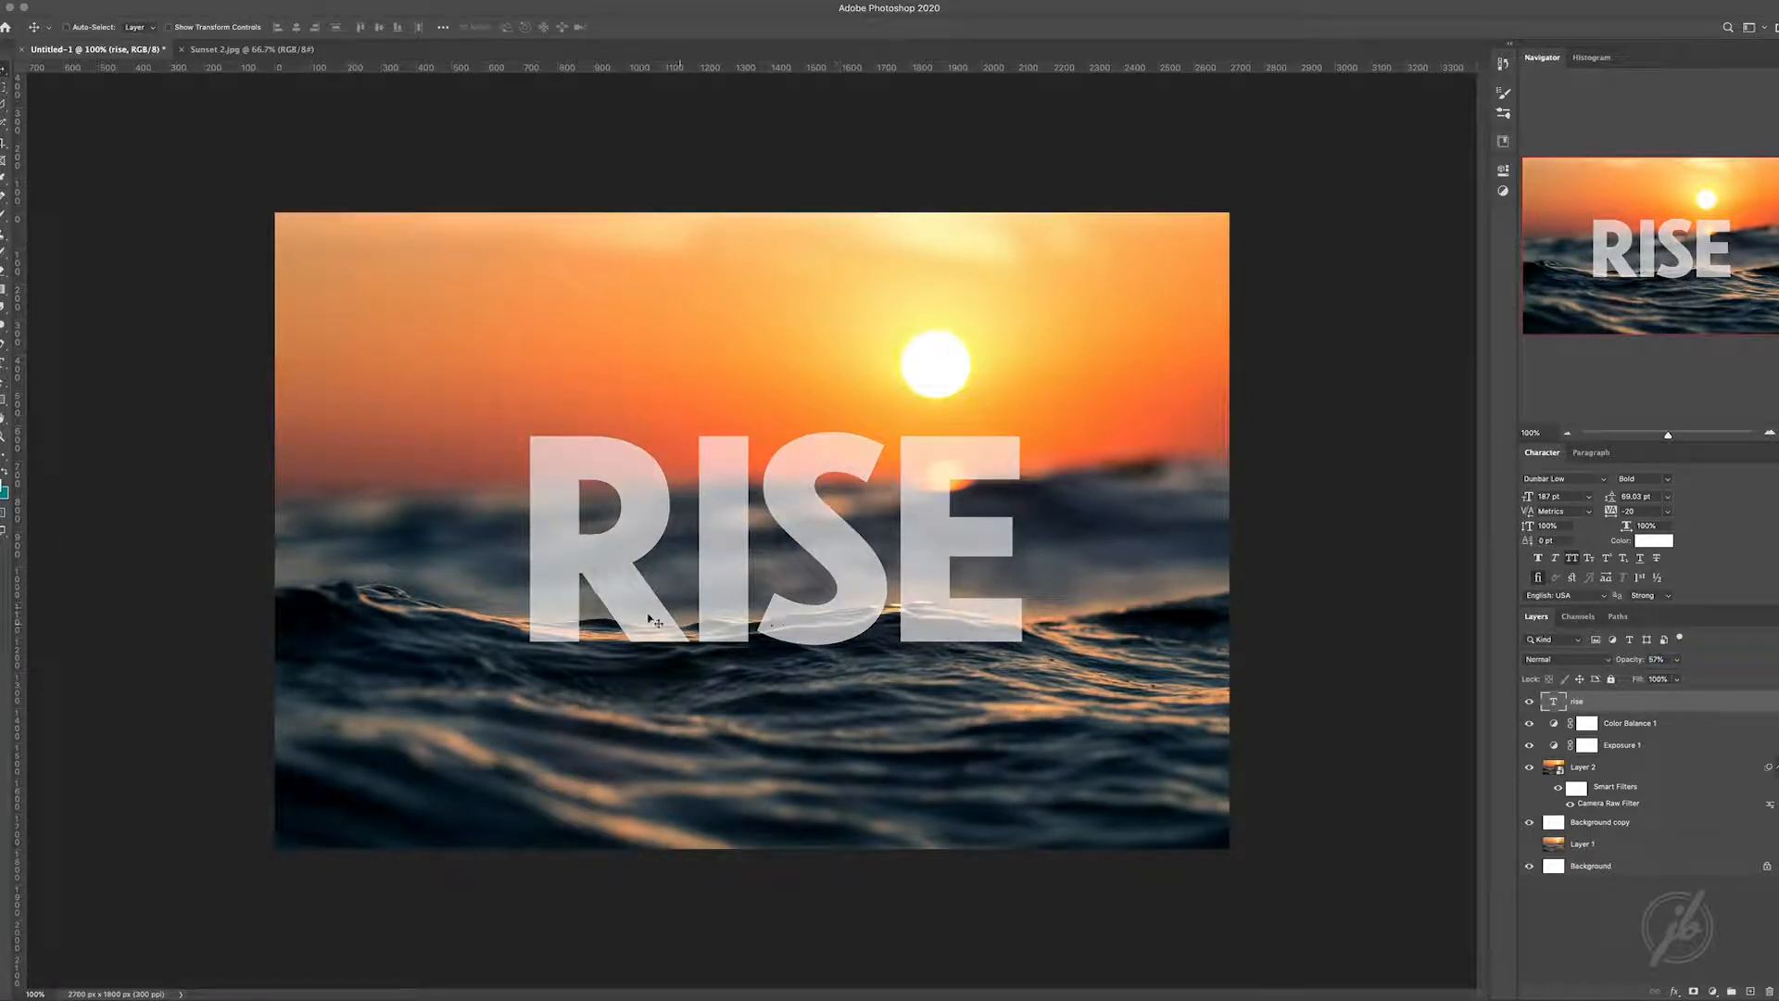
left_click_drag(854, 623, 848, 616)
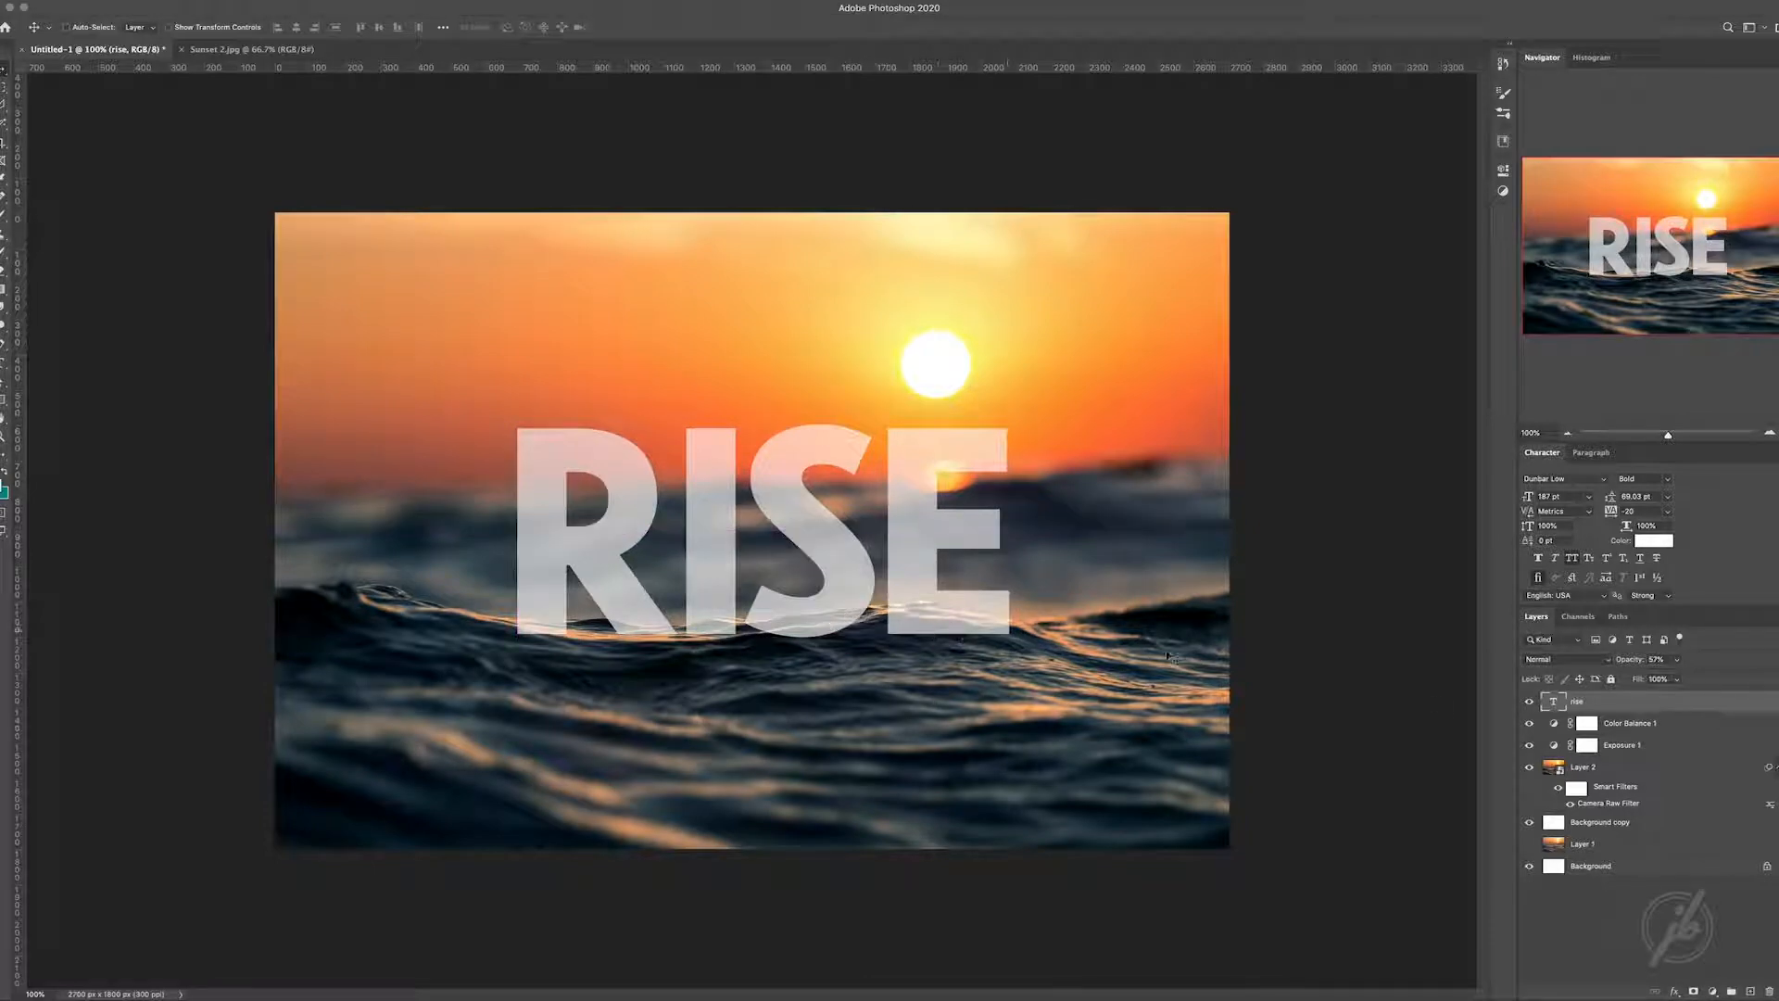
key("0")
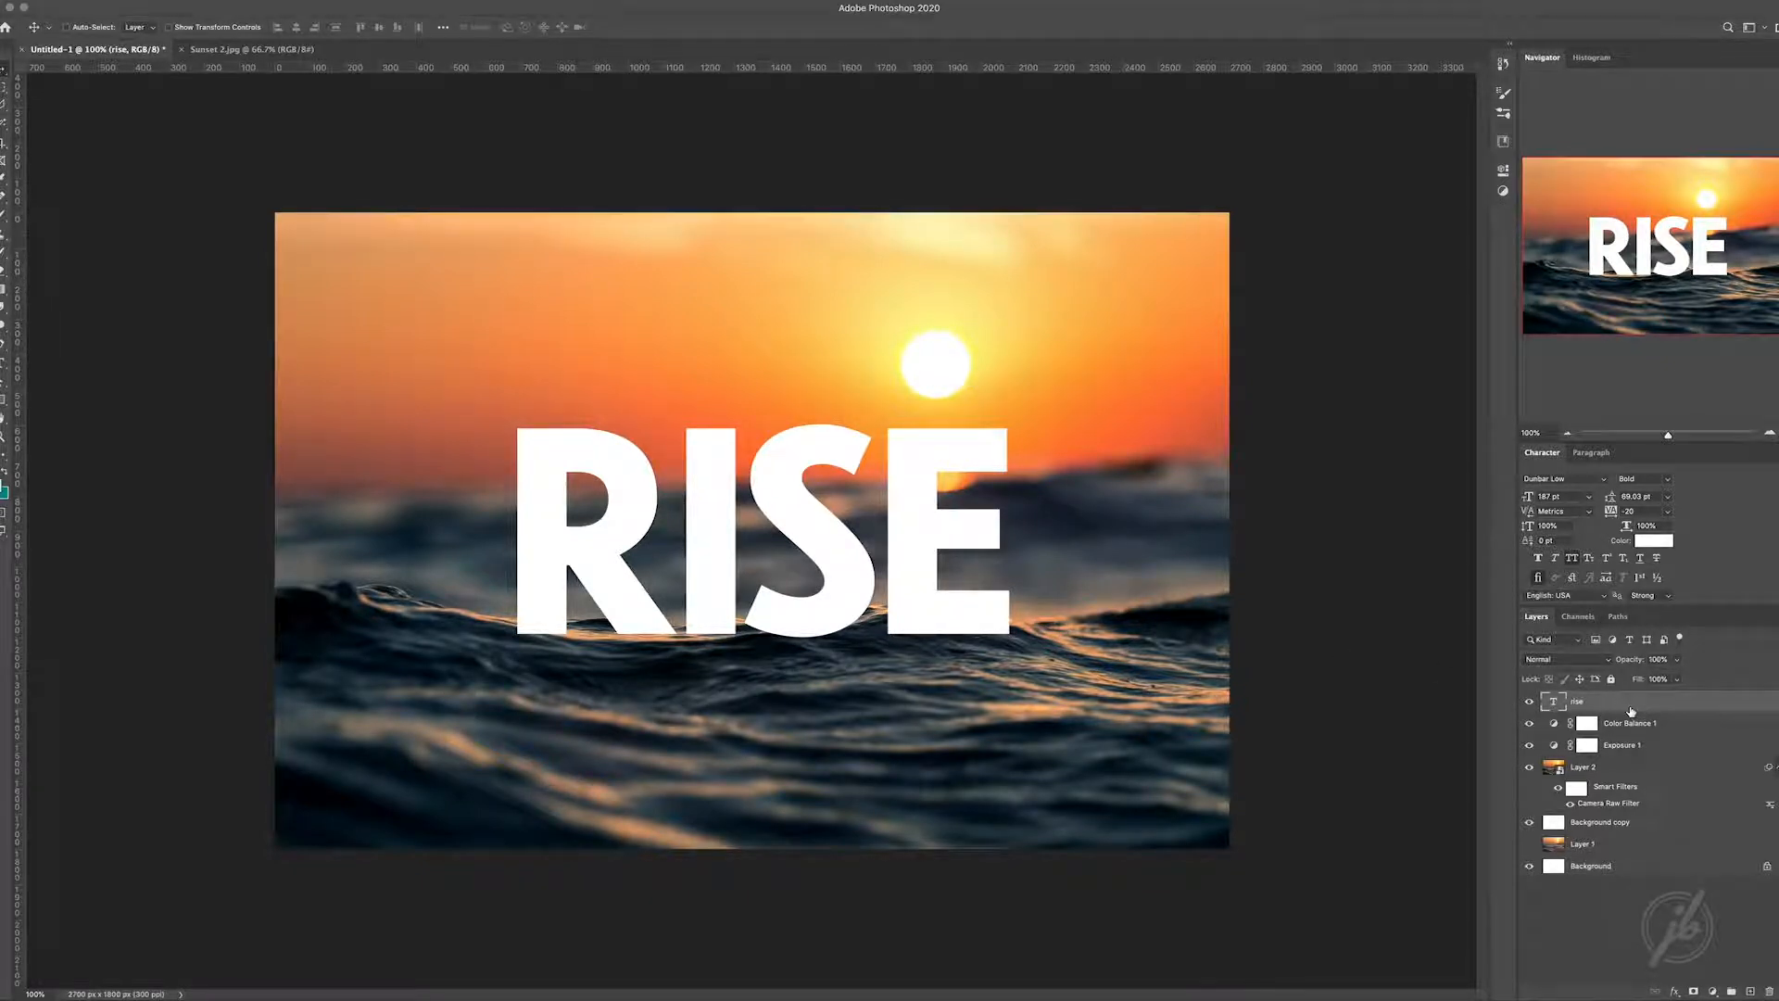
- Add a layer mask to the rise text layer
left_click(1694, 992)
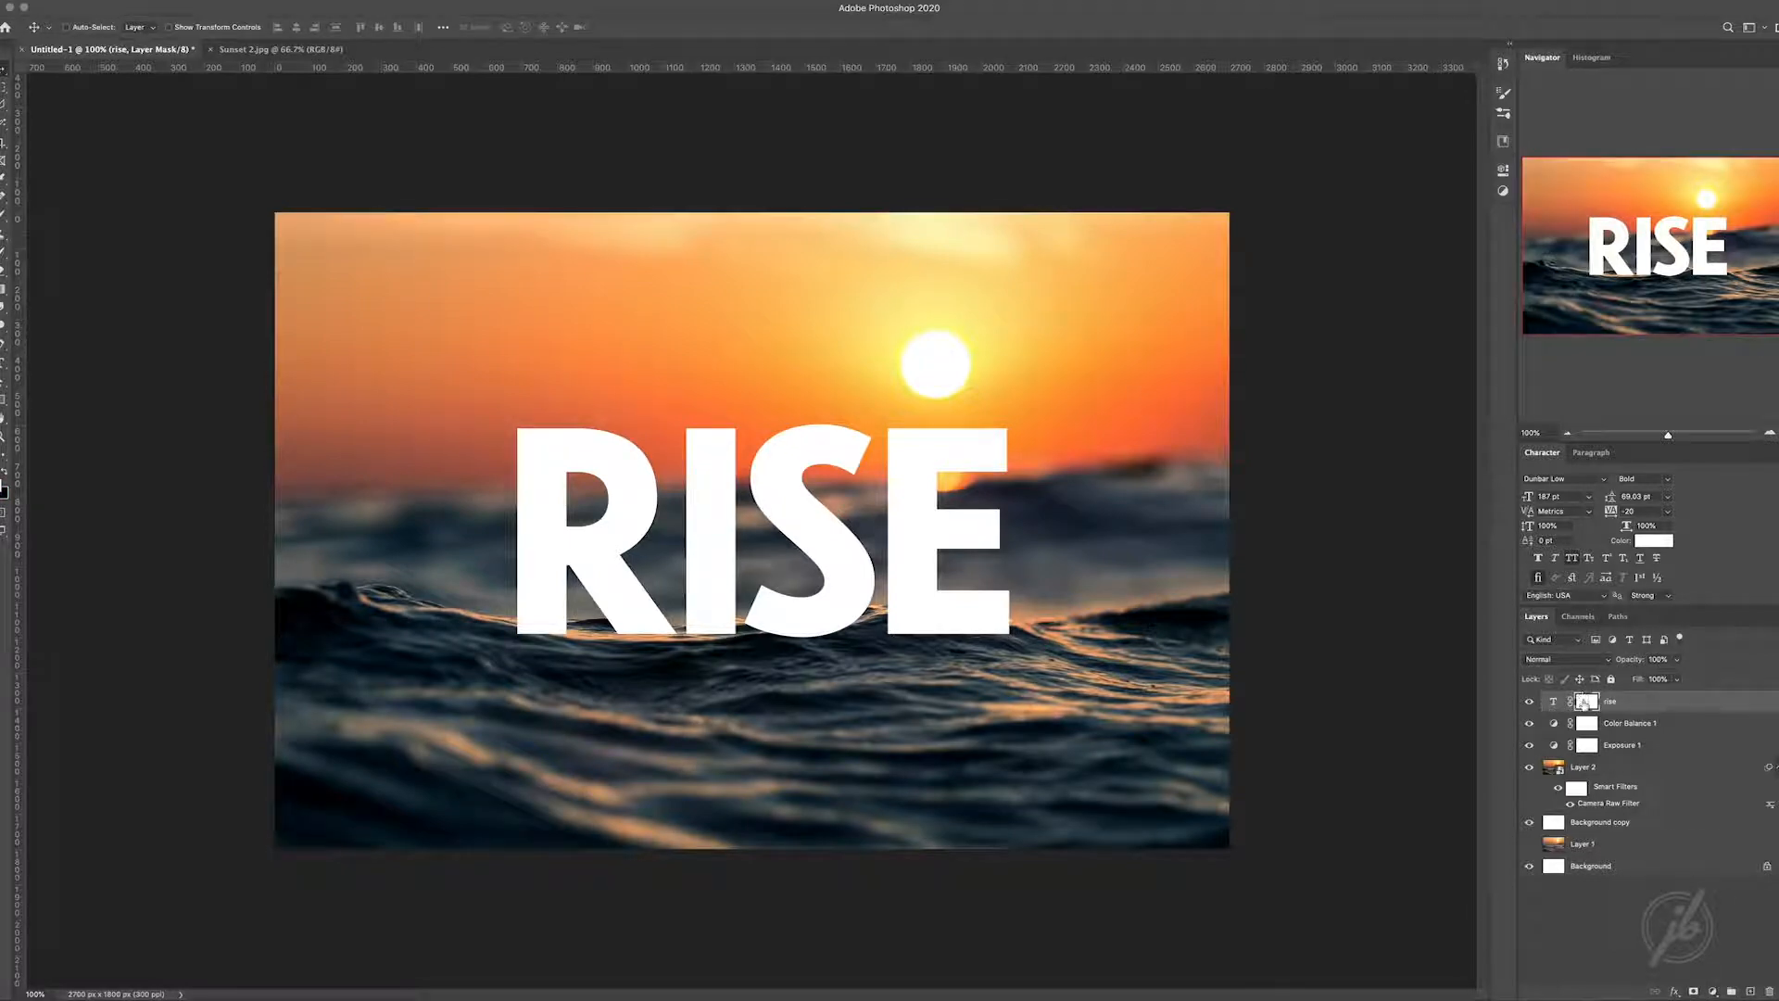
left_click(1771, 434)
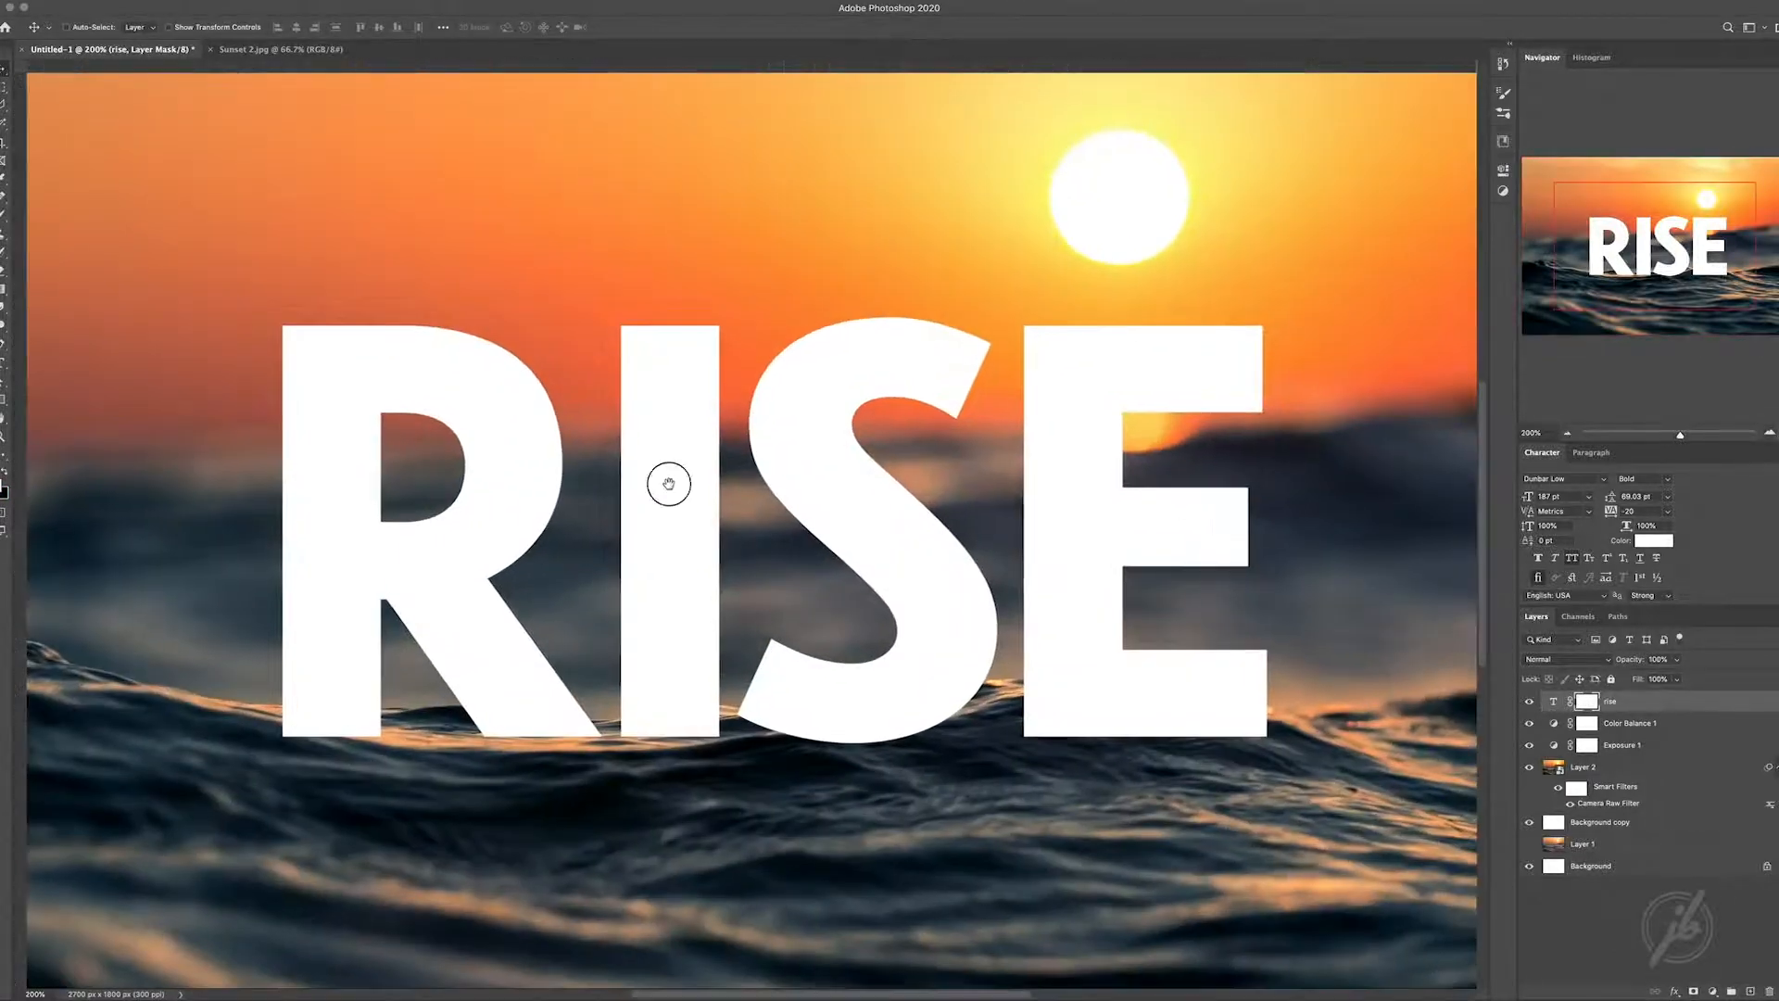
left_click_drag(668, 485, 917, 362)
left_click(1772, 435)
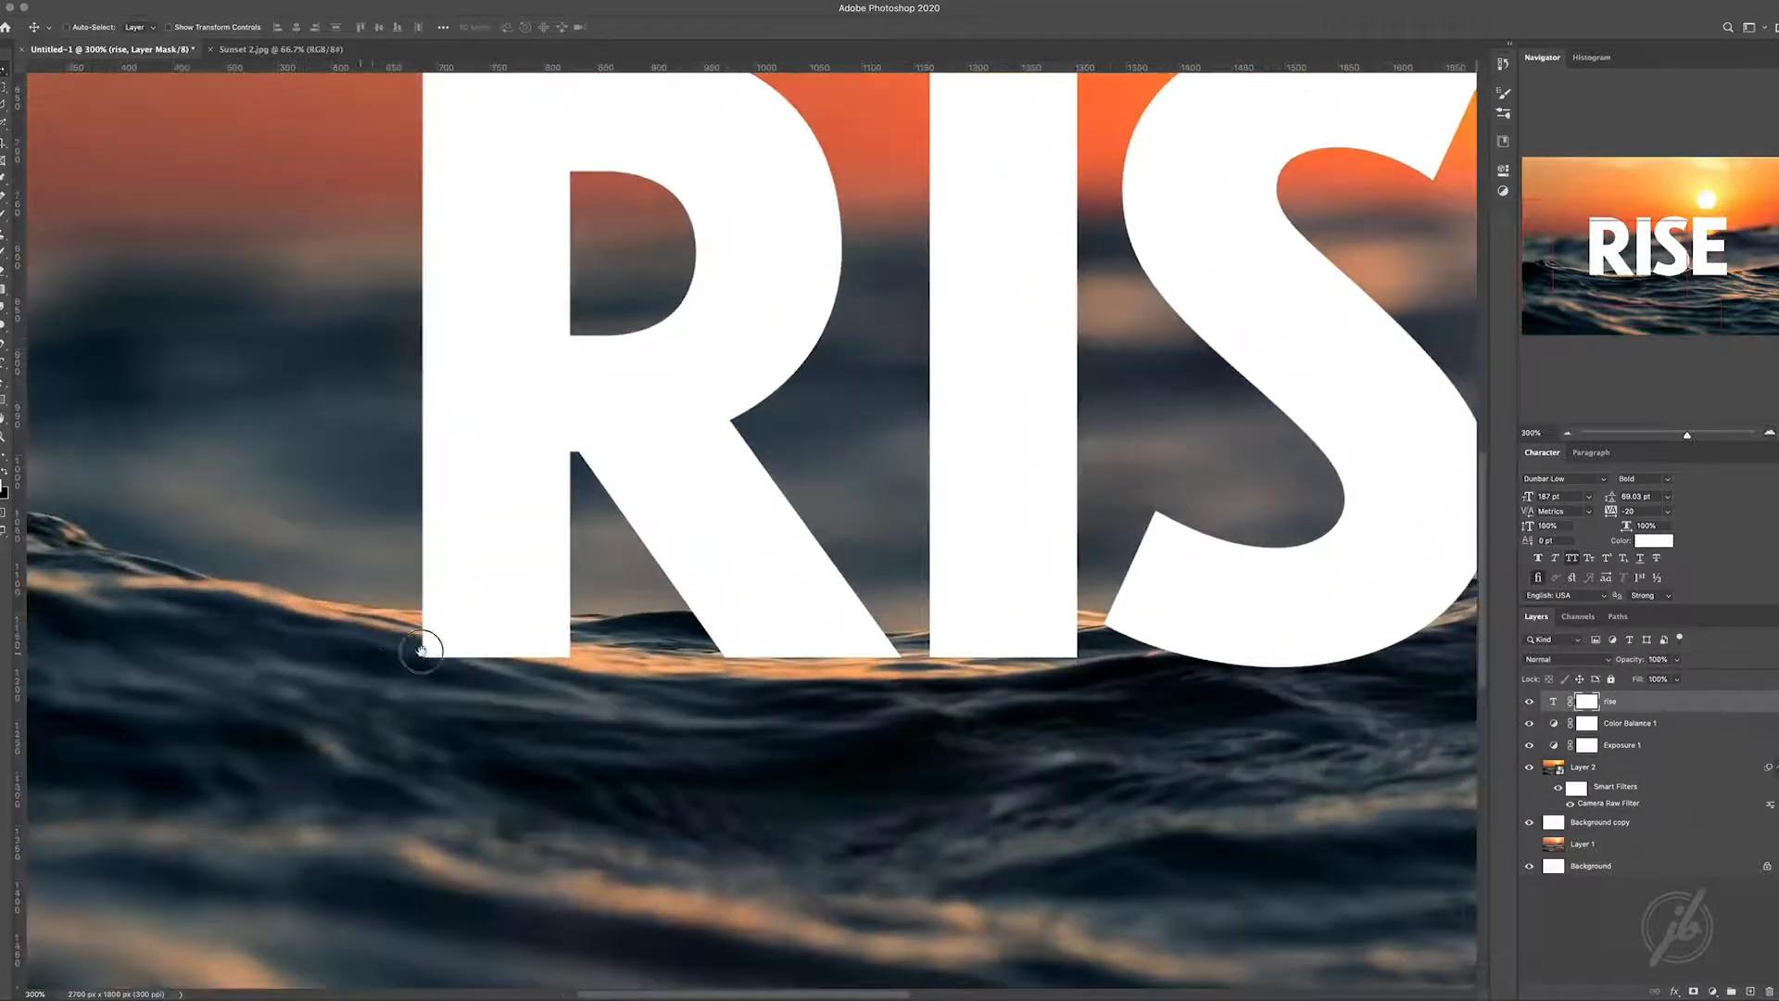
left_click_drag(358, 651, 716, 629)
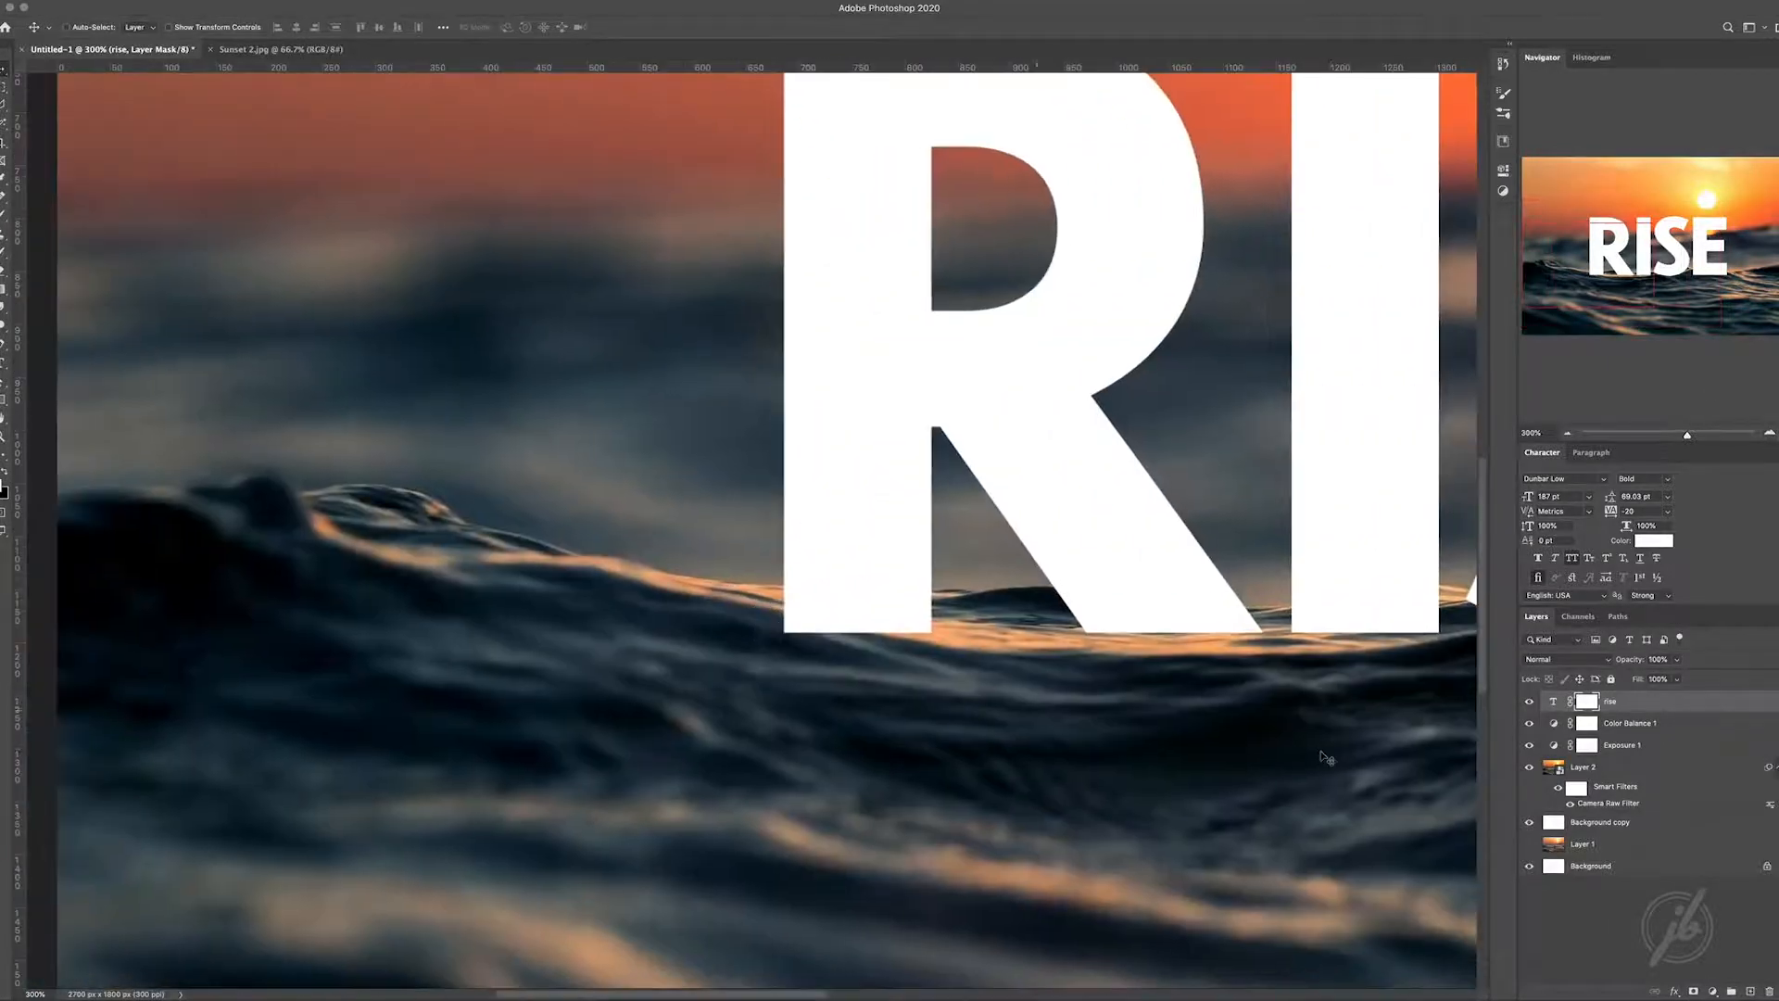
- Add a layer mask to Layer 2, the ocean photo, after toggling its visibility off and on
left_click(1636, 772)
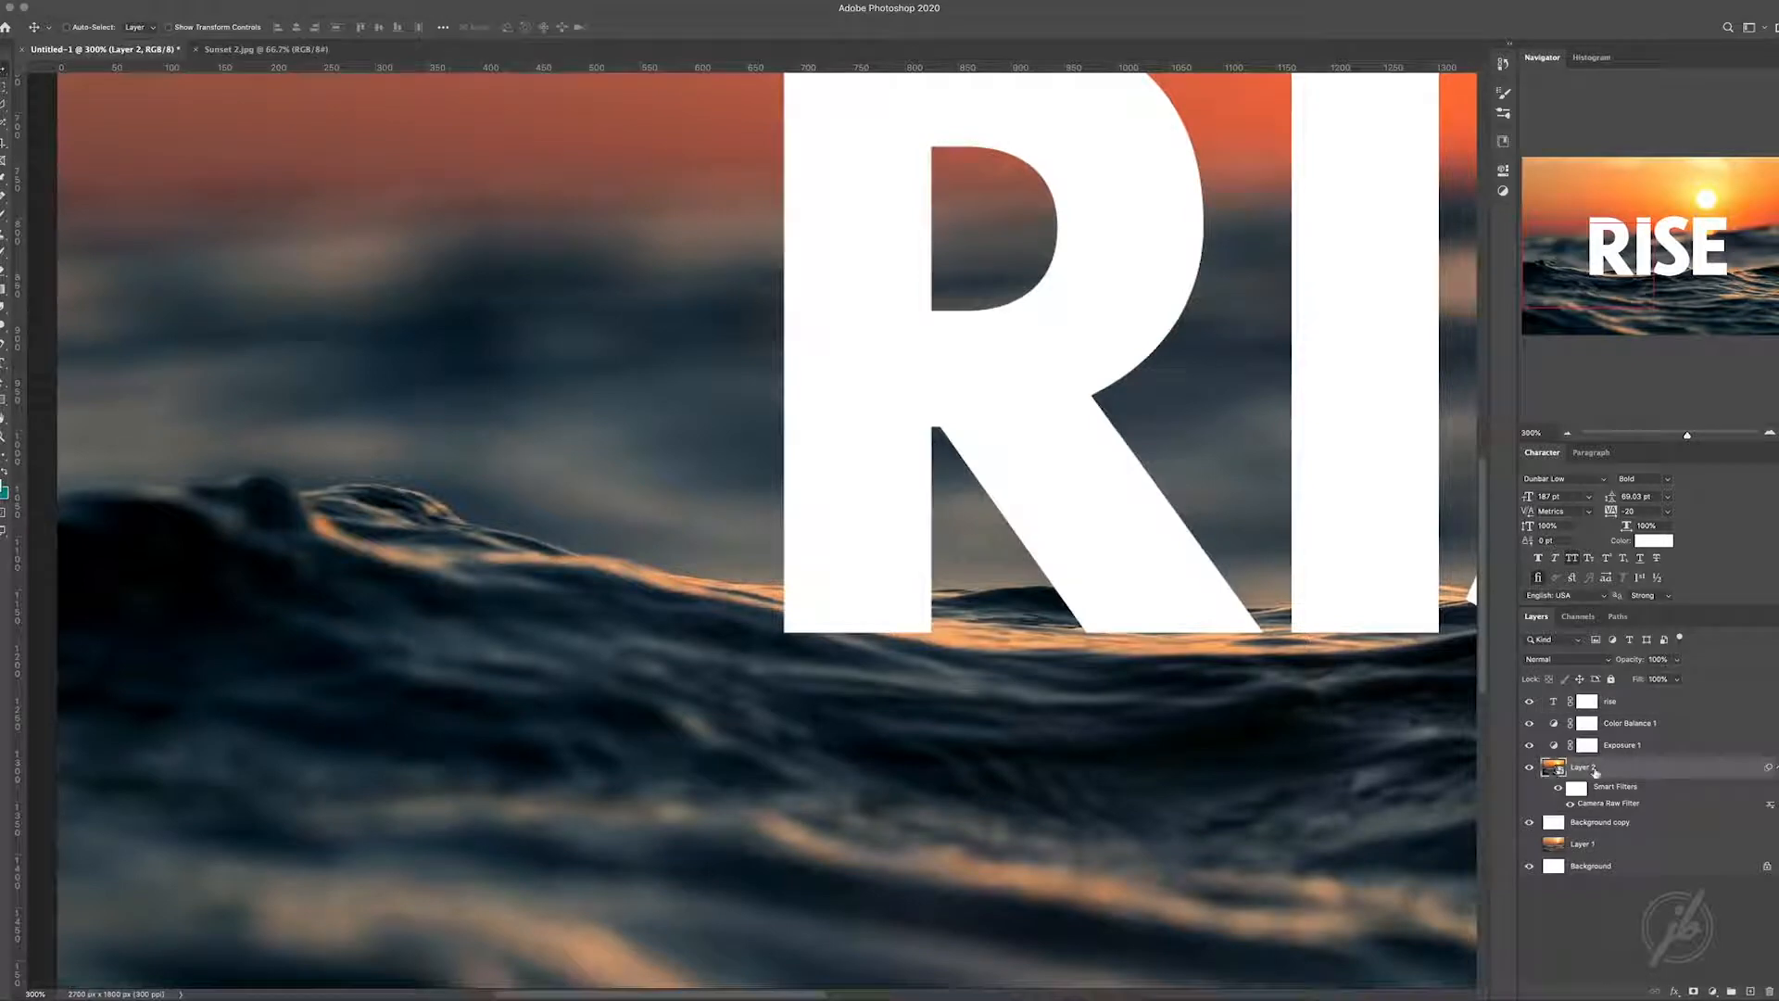
left_click_drag(1600, 288, 1603, 287)
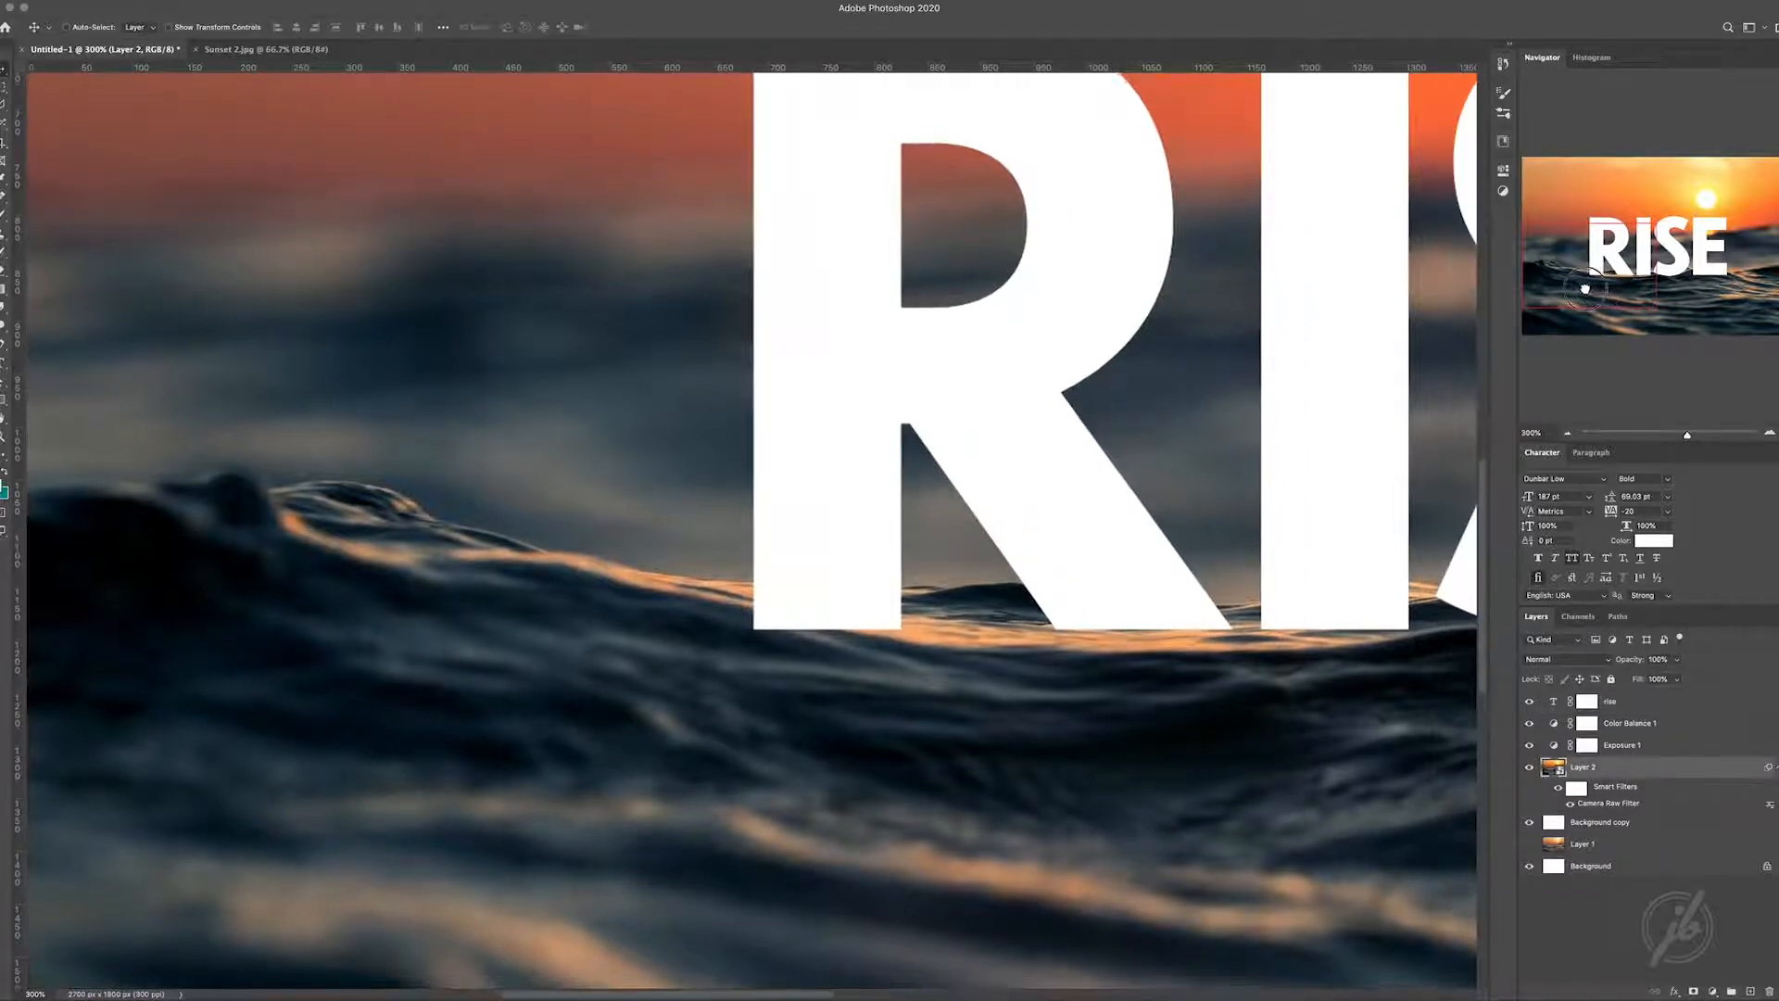
left_click_drag(648, 477, 872, 481)
key("super+r")
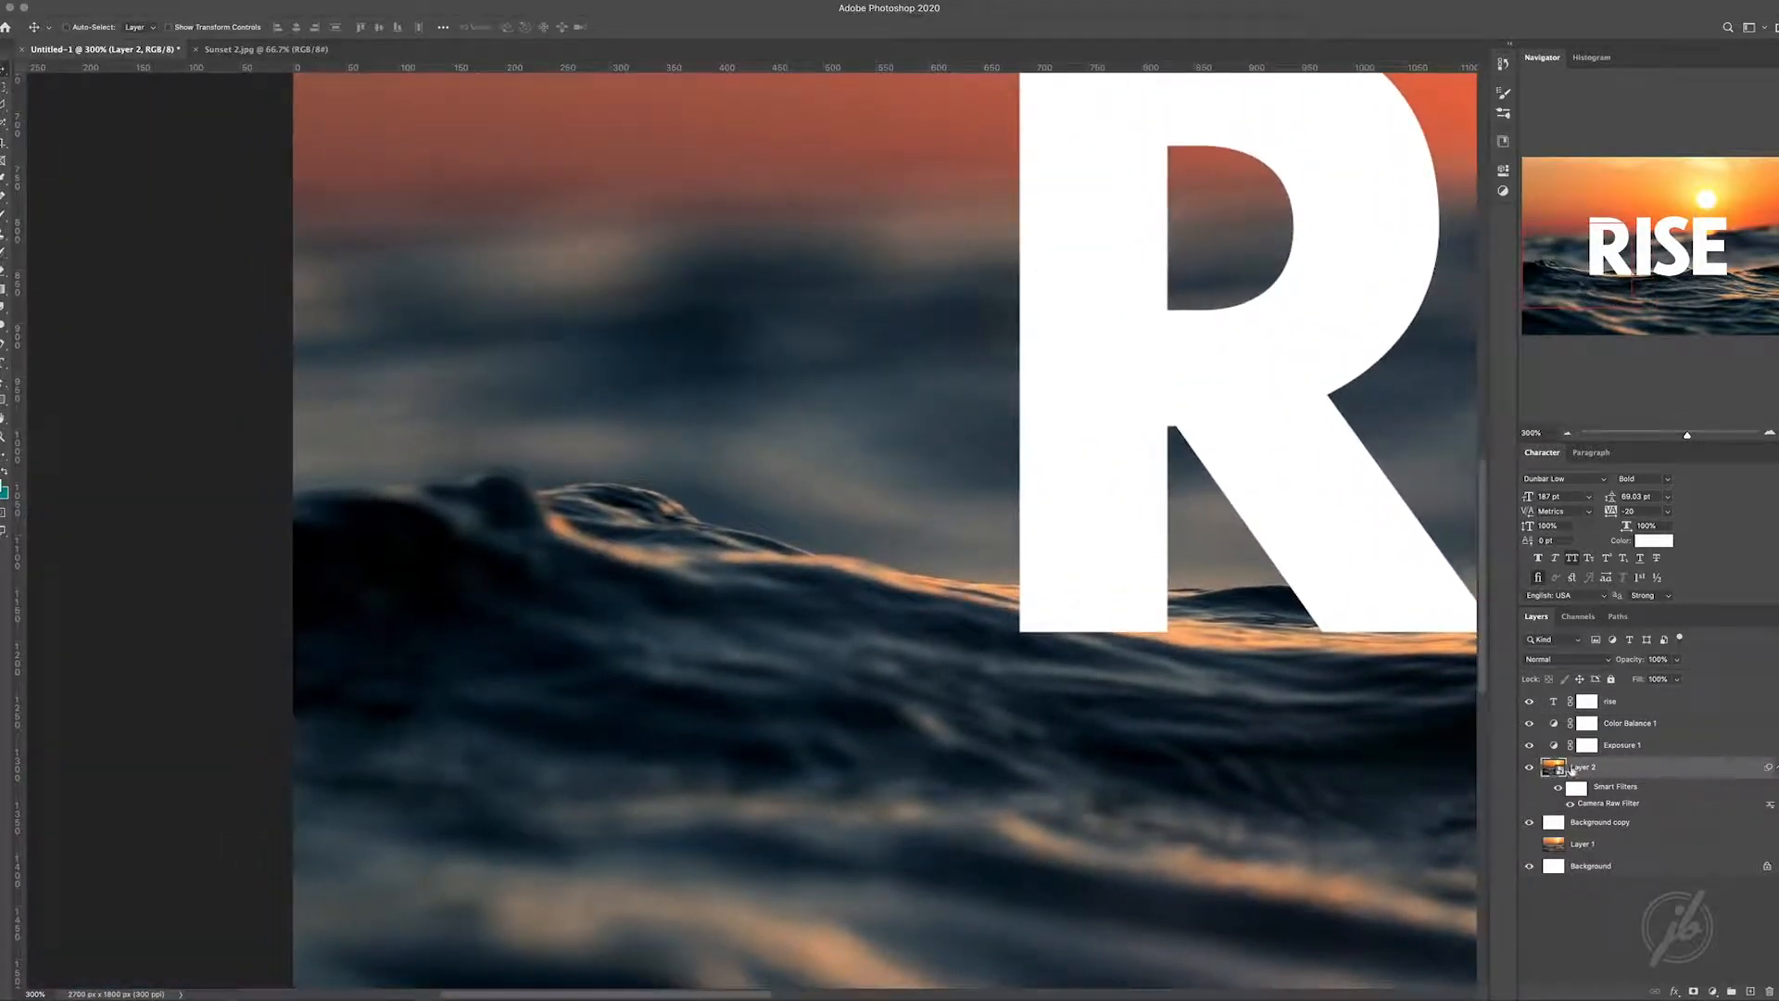
left_click(1530, 767)
left_click(1530, 768)
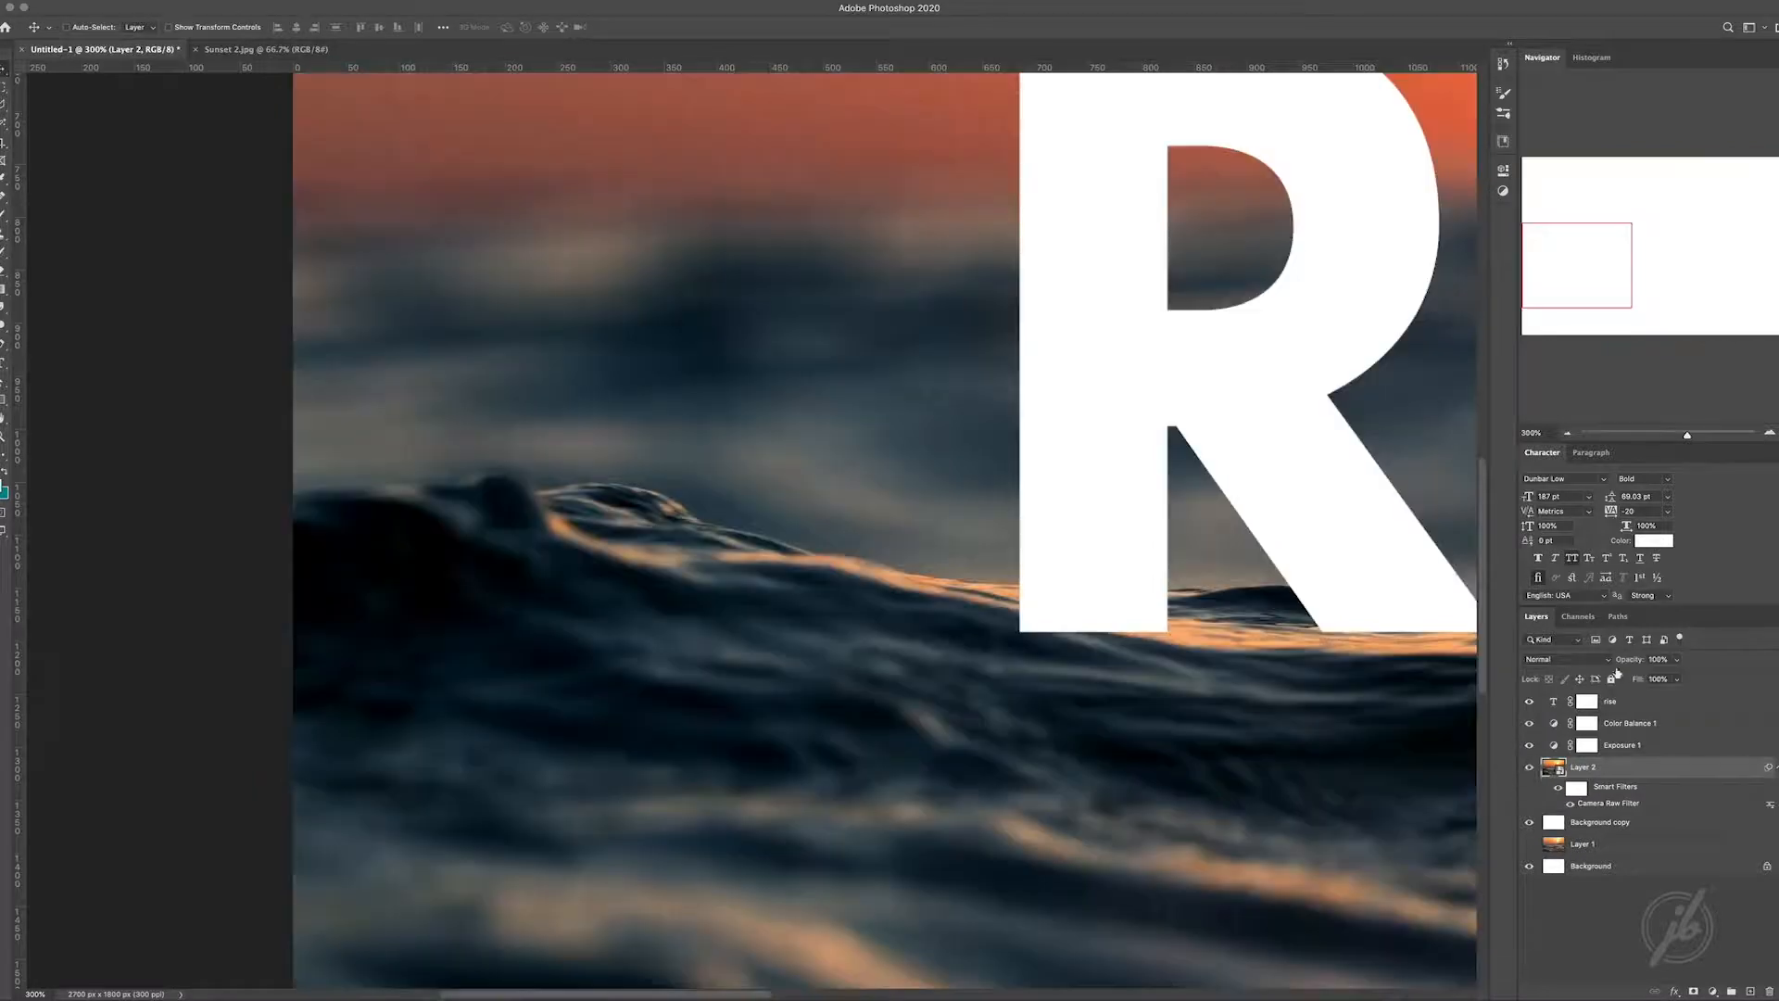
left_click(1693, 991)
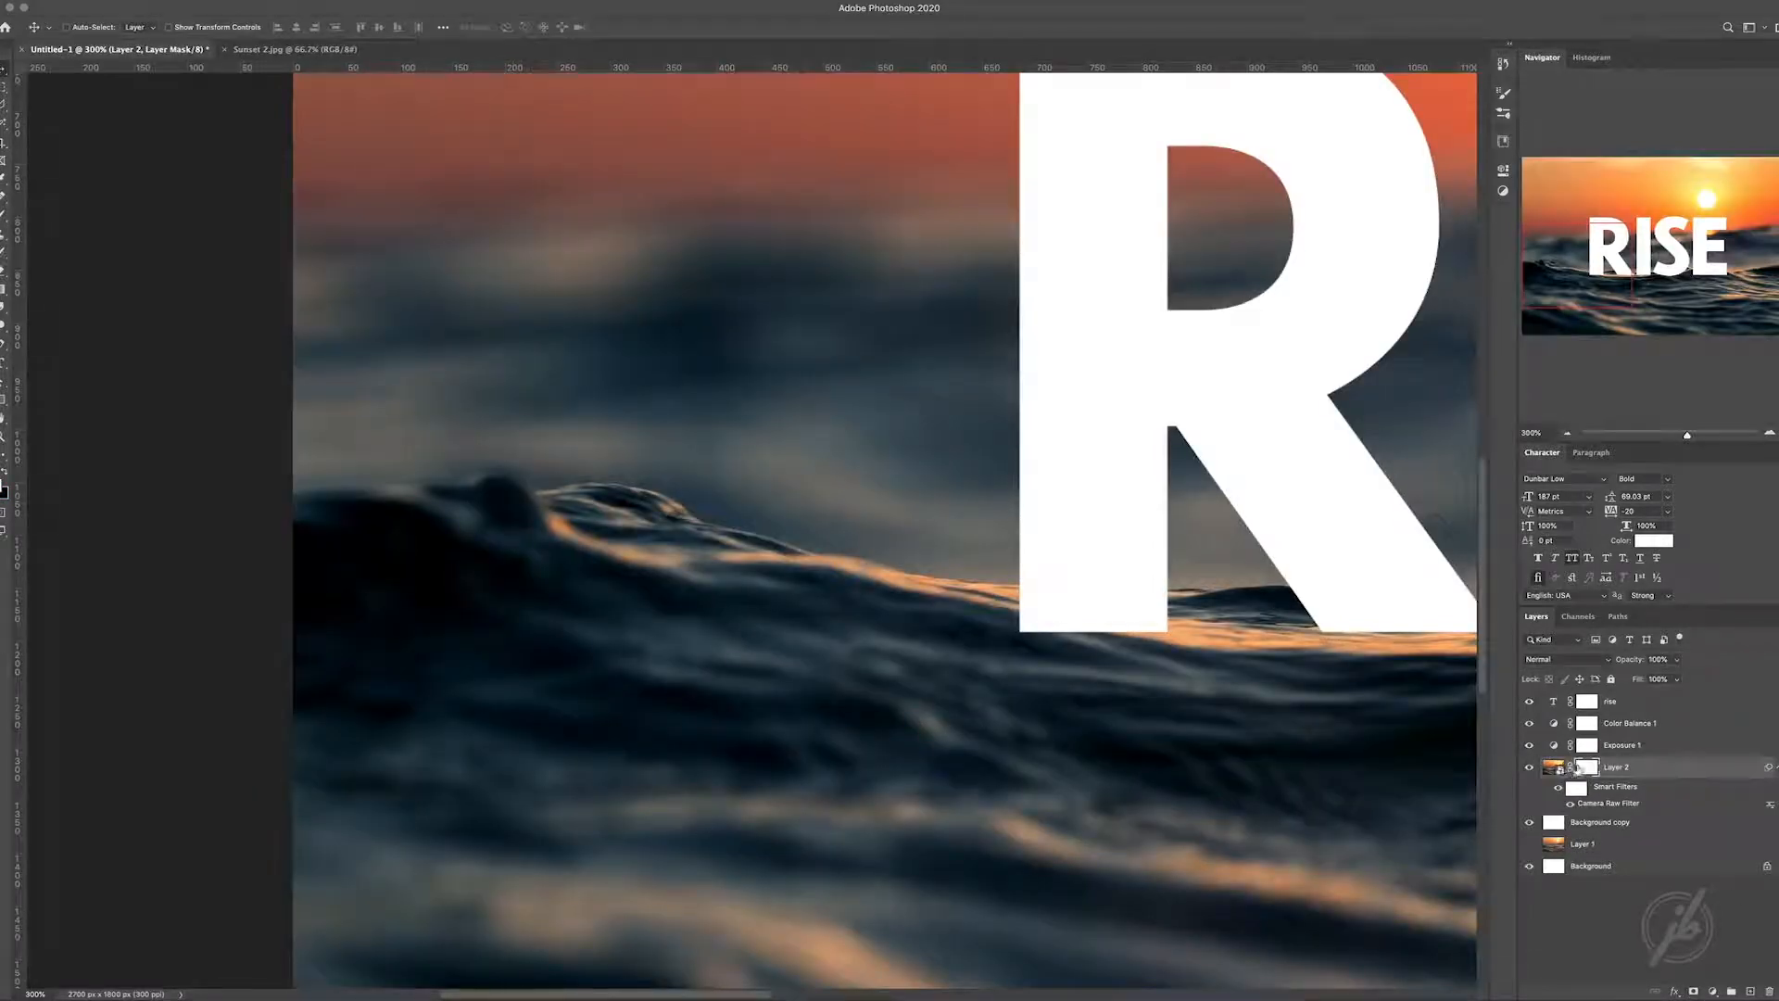
- Start a Pen path just outside the photo's left edge and trace the foreground wave crest up to the letter R
key("p")
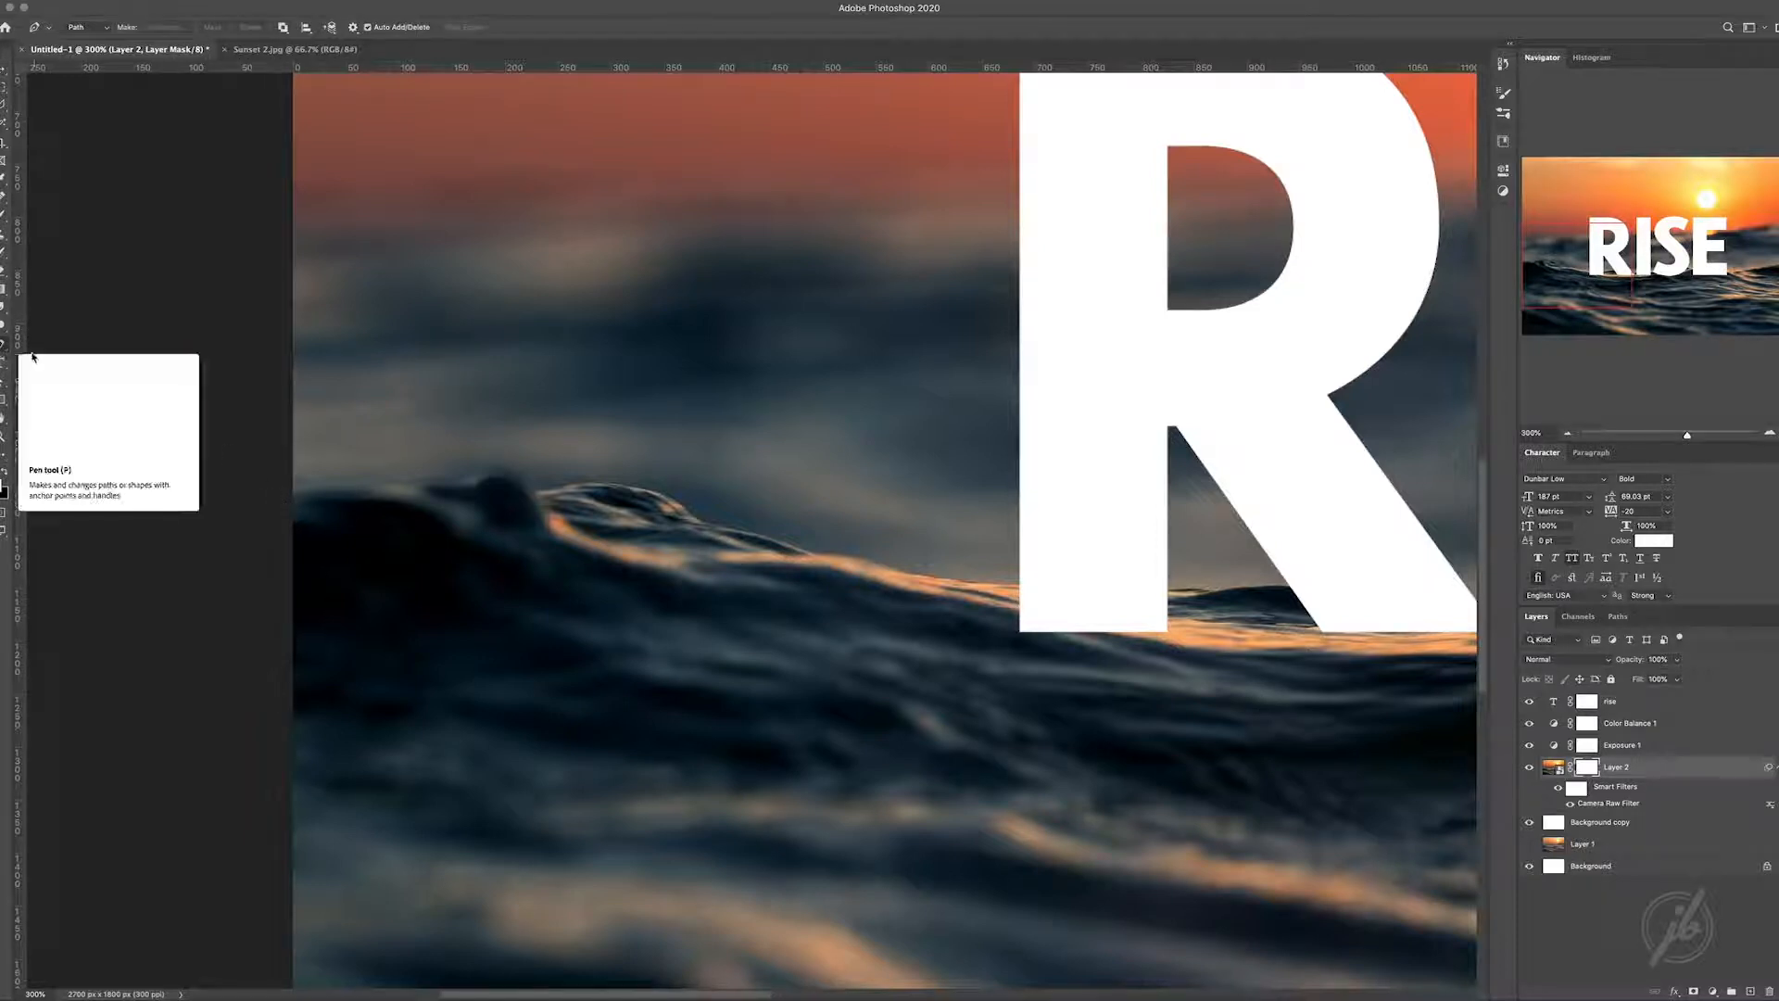
left_click(282, 499)
left_click_drag(346, 492, 890, 568)
left_click(534, 497)
left_click(540, 498)
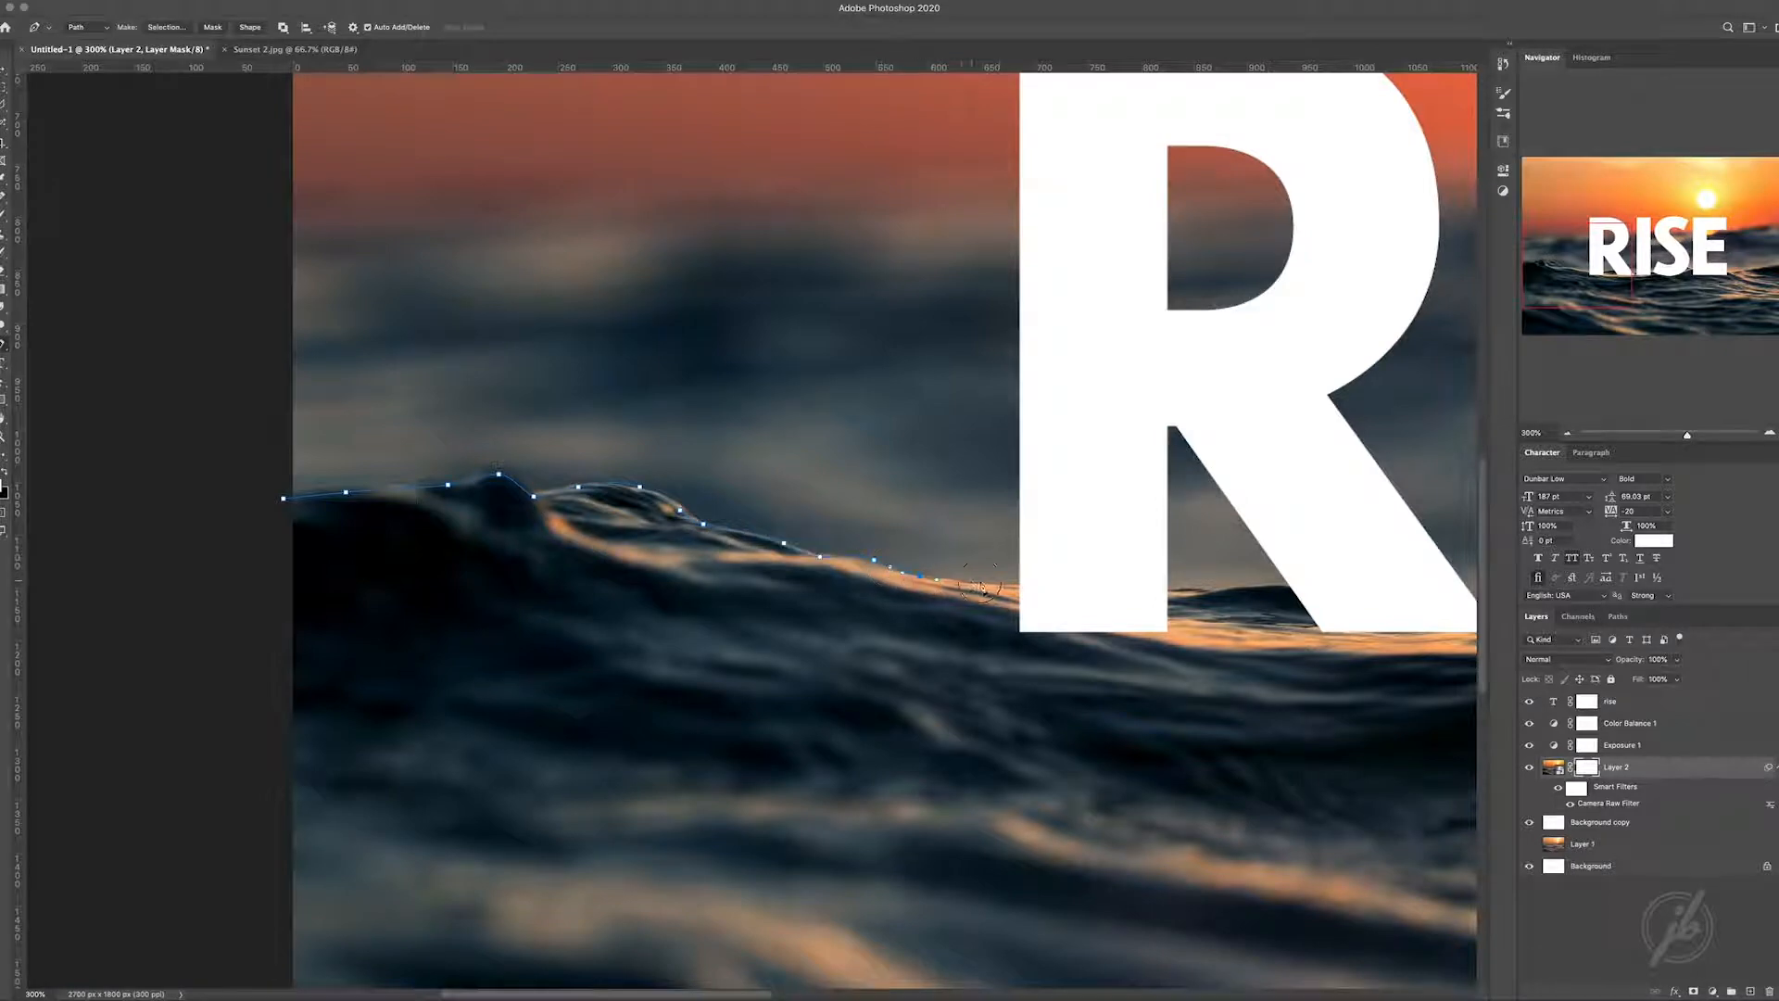
- Hide the rise text layer and continue the Pen path along the wave crest to the photo's right edge
scroll(1437, 691, "right", 5)
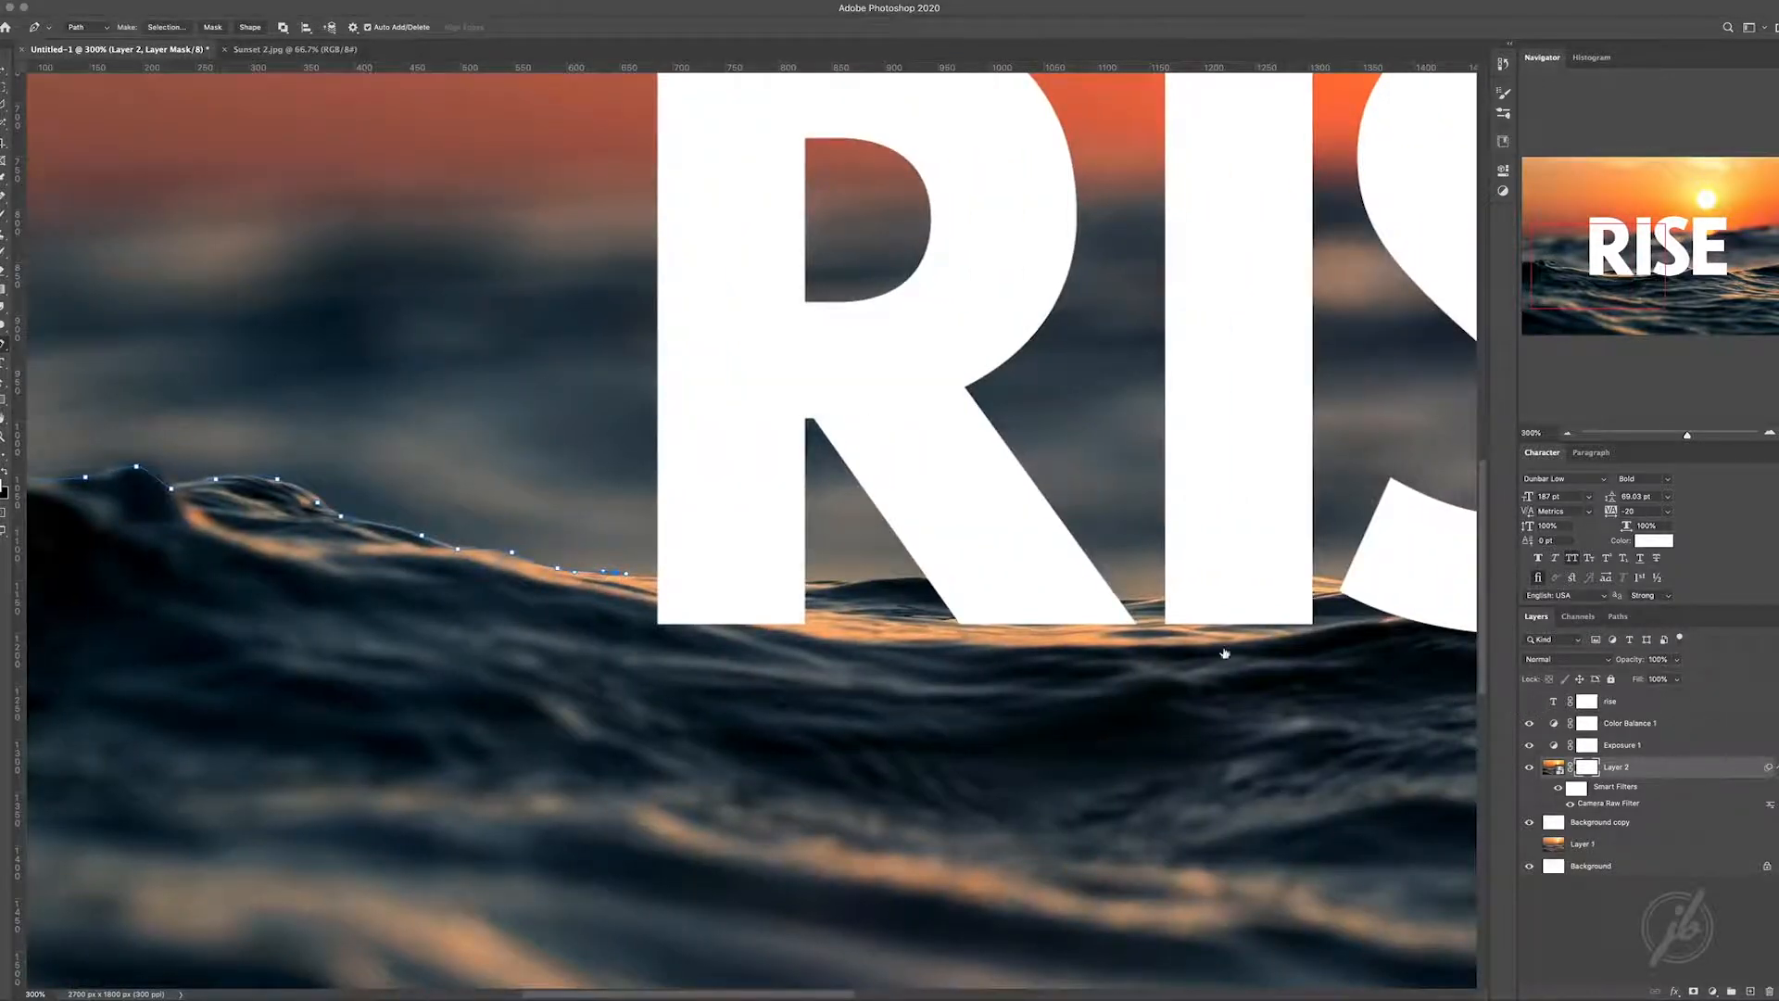
left_click_drag(685, 580, 1049, 599)
left_click_drag(1085, 602, 1231, 583)
left_click_drag(1252, 581, 1112, 576)
left_click_drag(1295, 573, 1026, 586)
left_click(1069, 593)
left_click(1129, 594)
left_click_drag(1195, 586, 1209, 586)
left_click_drag(1266, 584, 890, 583)
left_click(1070, 556)
left_click(1109, 544)
left_click(1170, 538)
left_click(1225, 522)
- Carry the path around the foreground water outside the photo's right, lower and left edges and close it at the starting point
left_click(1568, 433)
left_click_drag(1193, 667, 1298, 416)
left_click(1216, 771)
left_click(1182, 843)
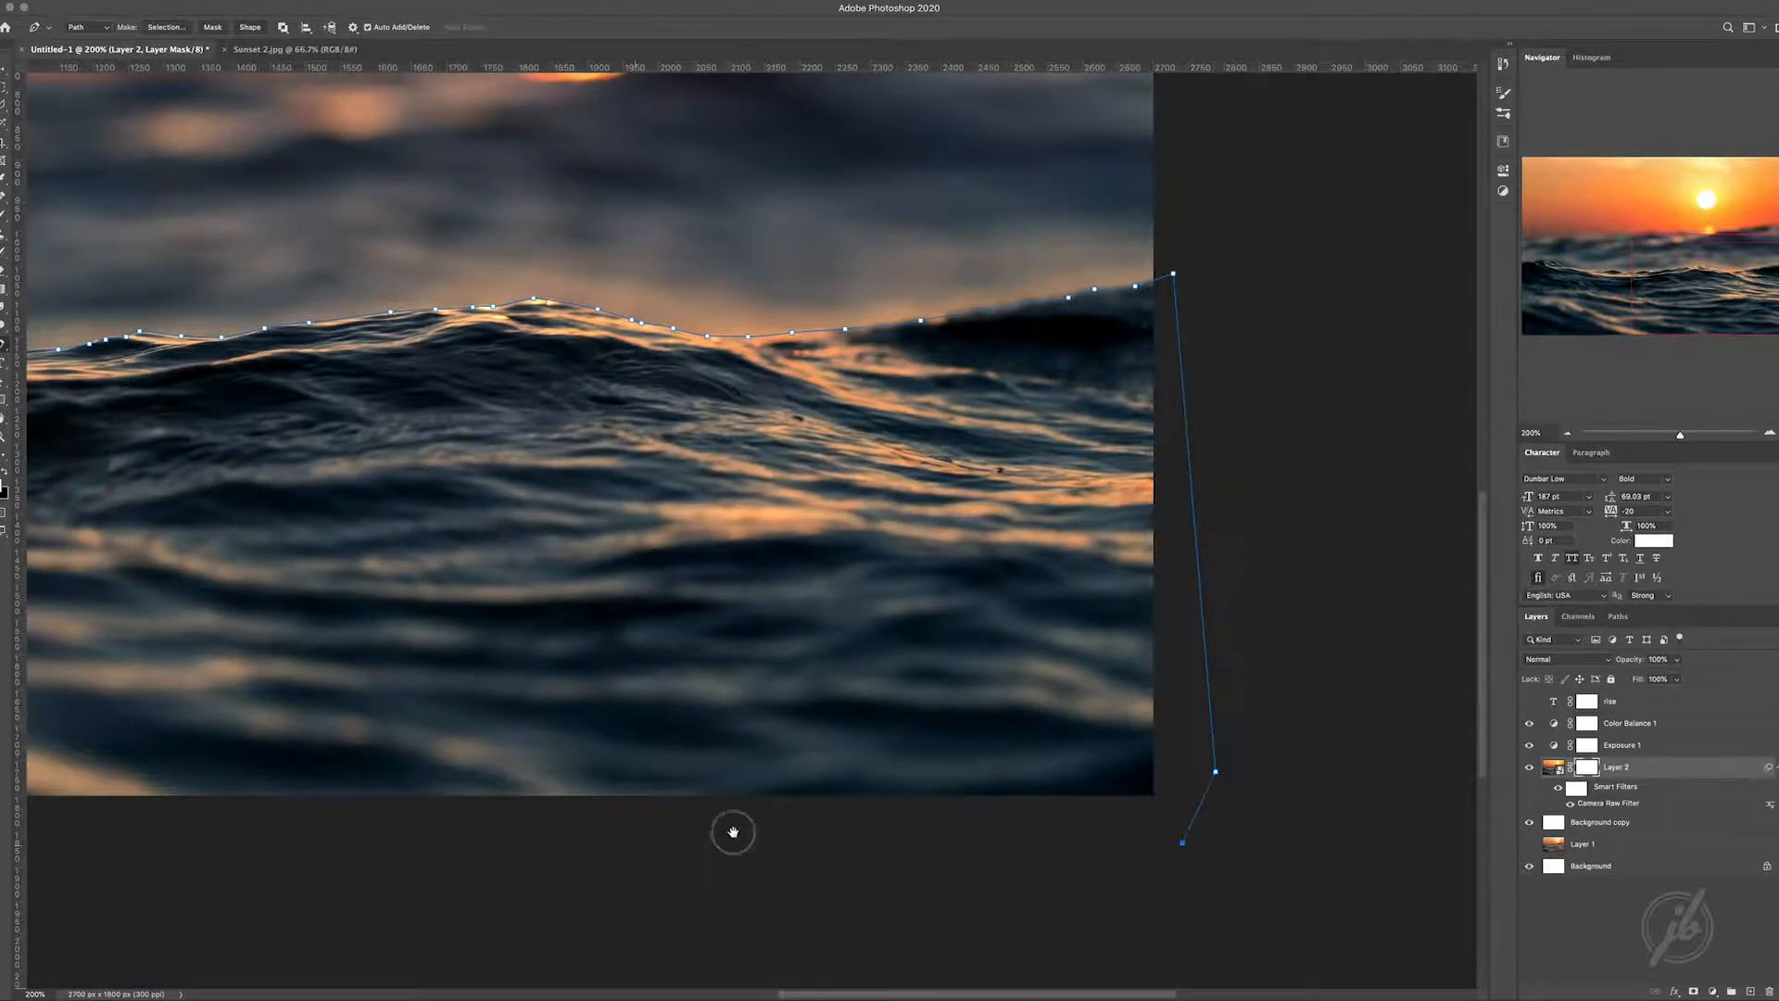
left_click_drag(731, 832, 1171, 768)
left_click(332, 762)
left_click_drag(332, 762, 965, 751)
left_click(393, 744)
left_click(256, 754)
left_click(255, 560)
left_click(270, 214)
left_click(310, 204)
- Convert the closed wave path into a new anti-aliased selection with a feather radius of 0.5 pixels
left_click_drag(916, 400, 298, 433)
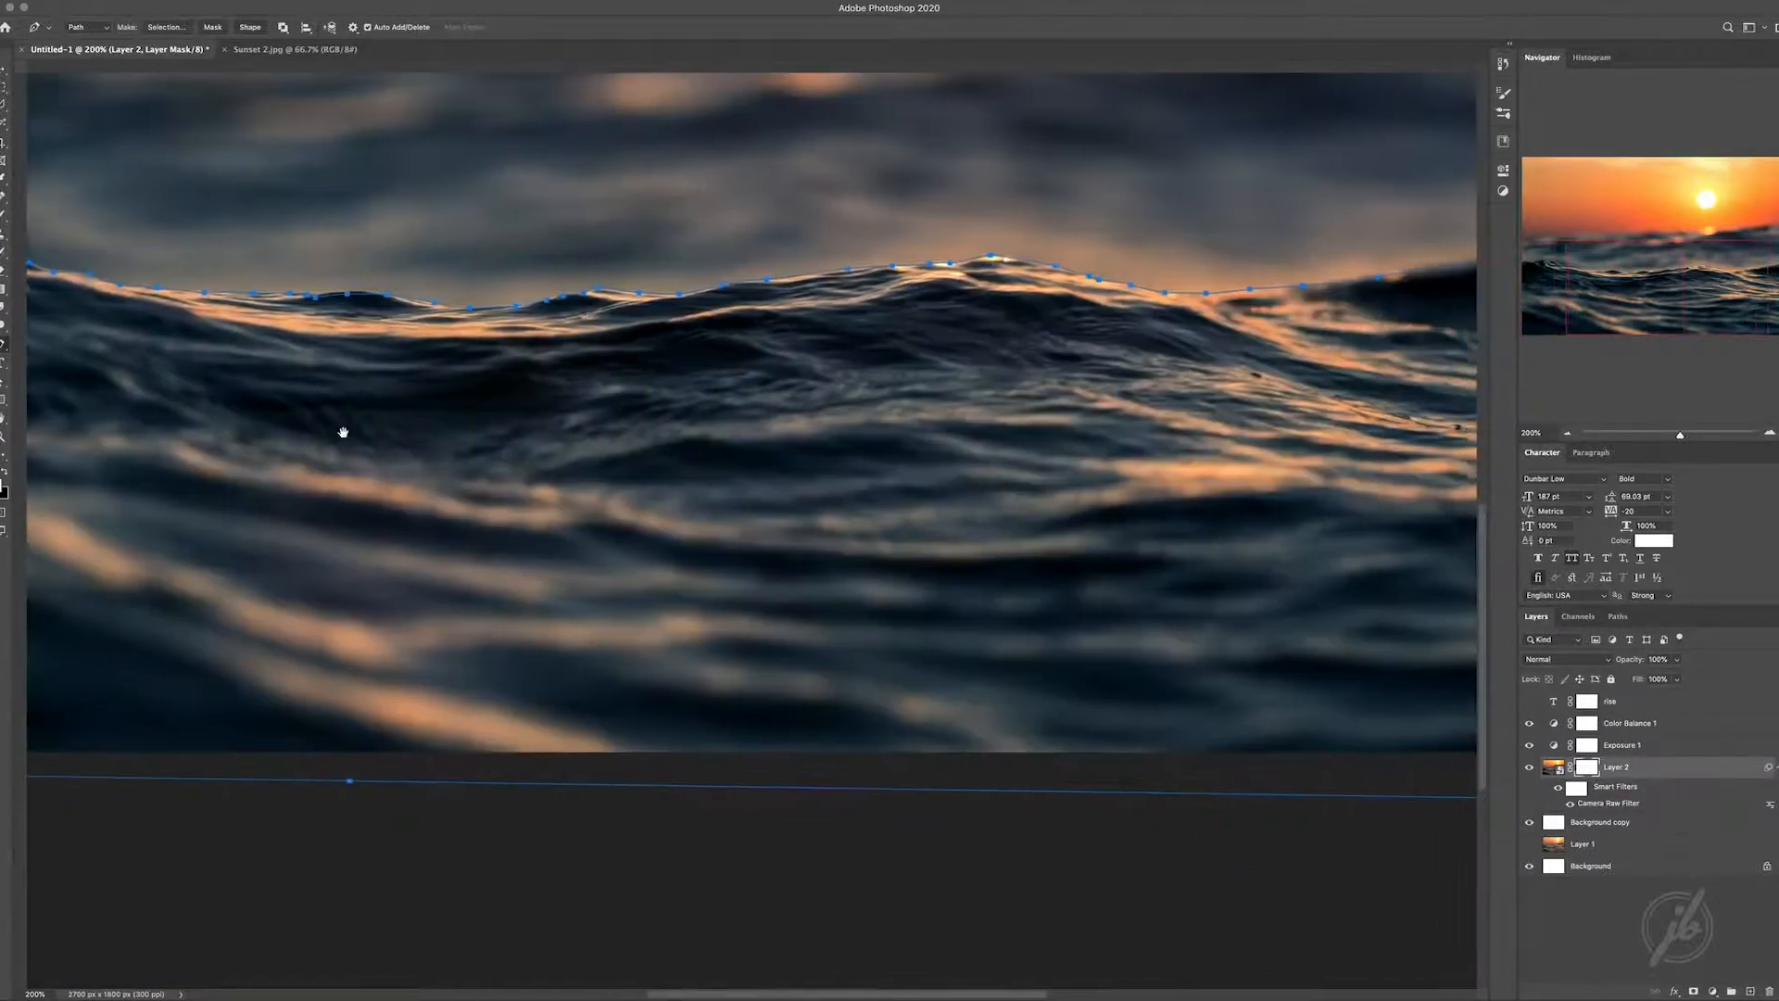
right_click(582, 428)
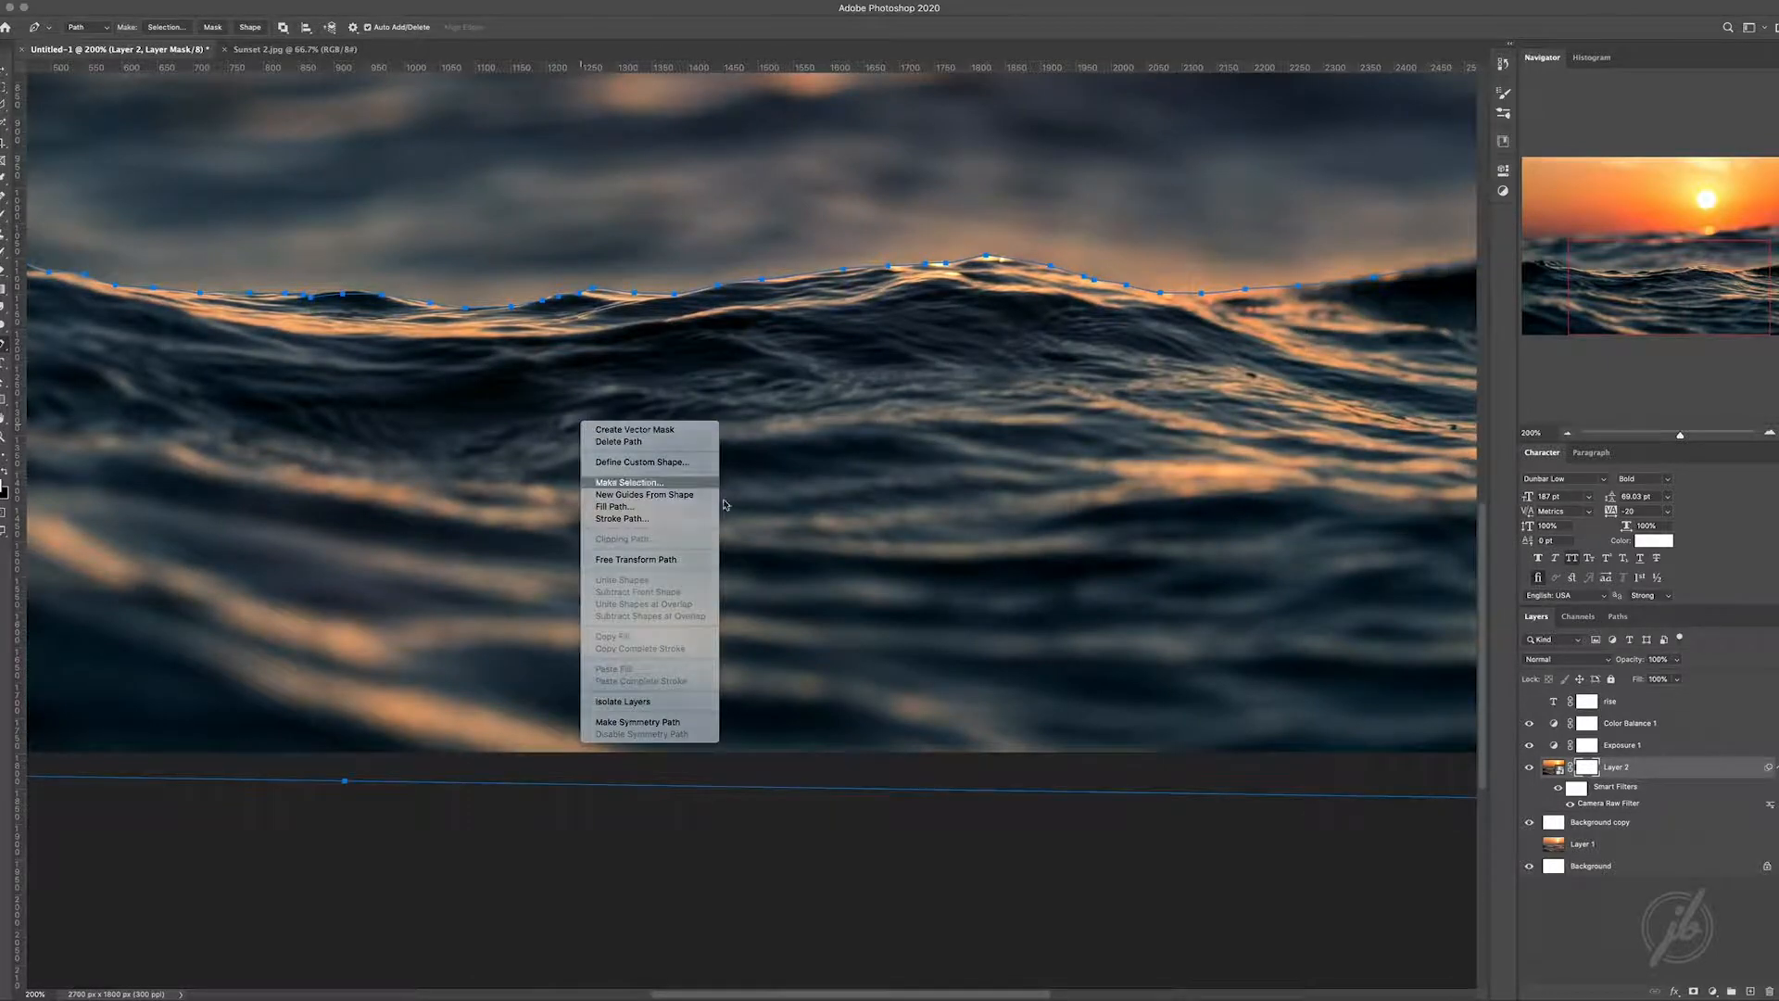
left_click(629, 482)
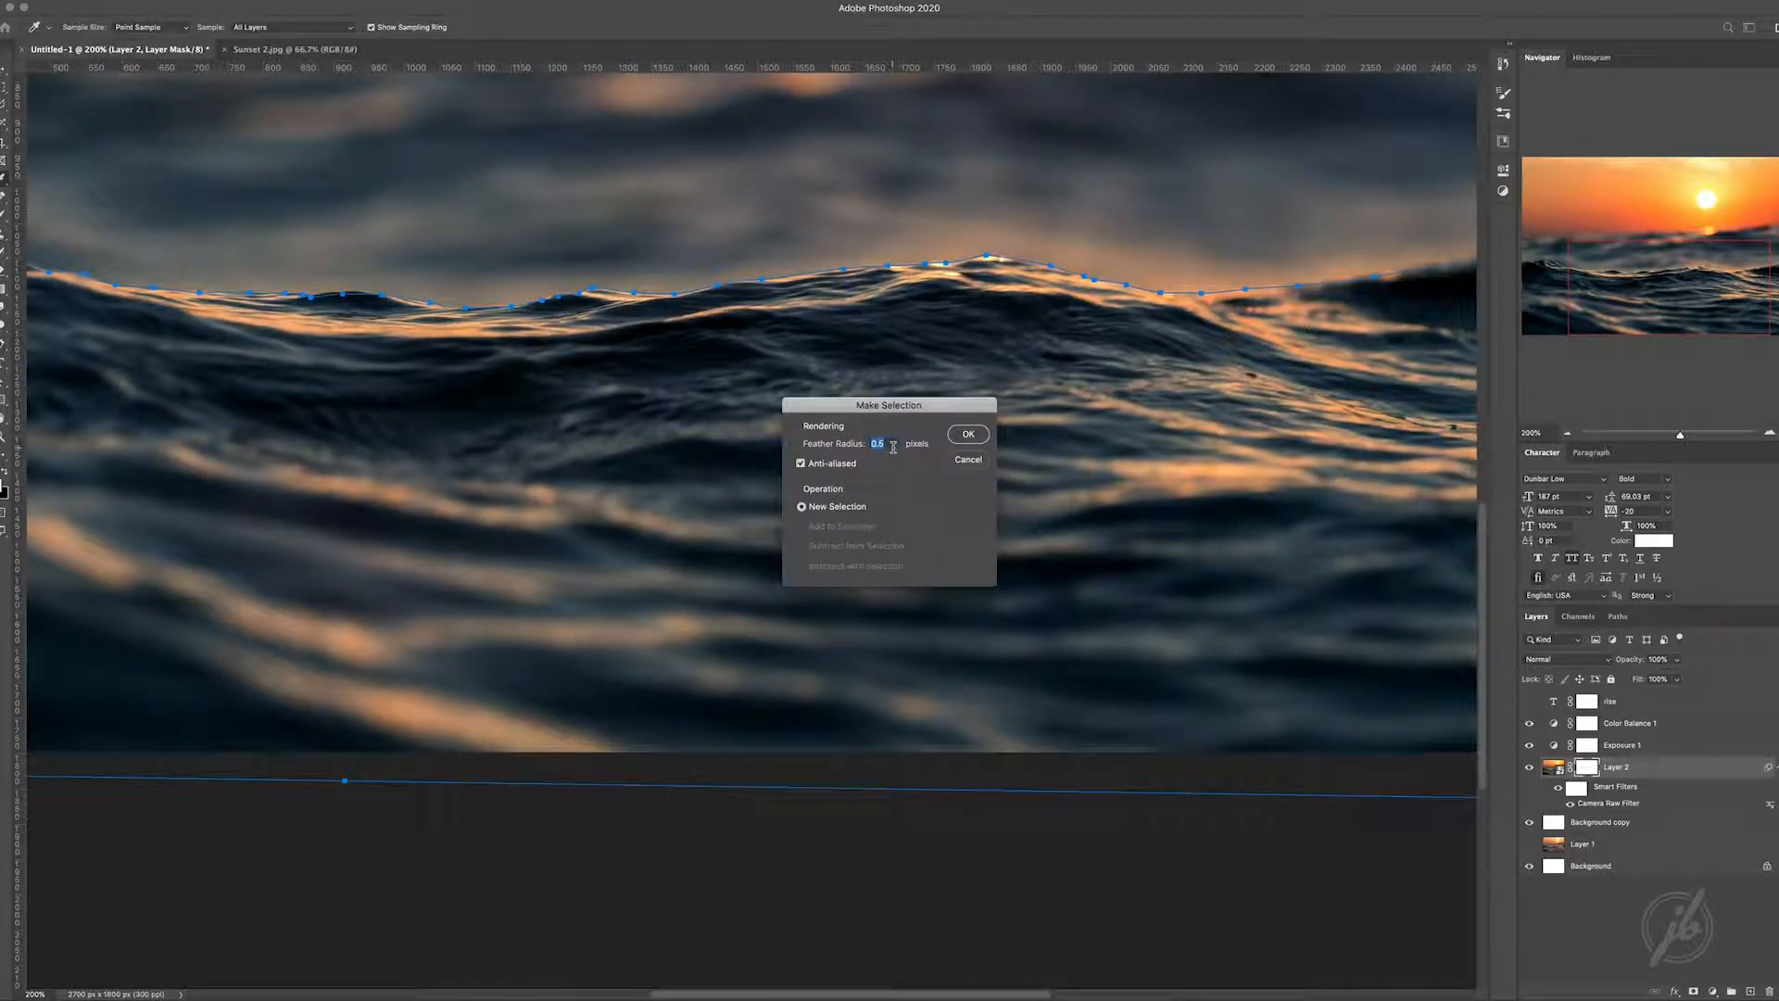
left_click(968, 435)
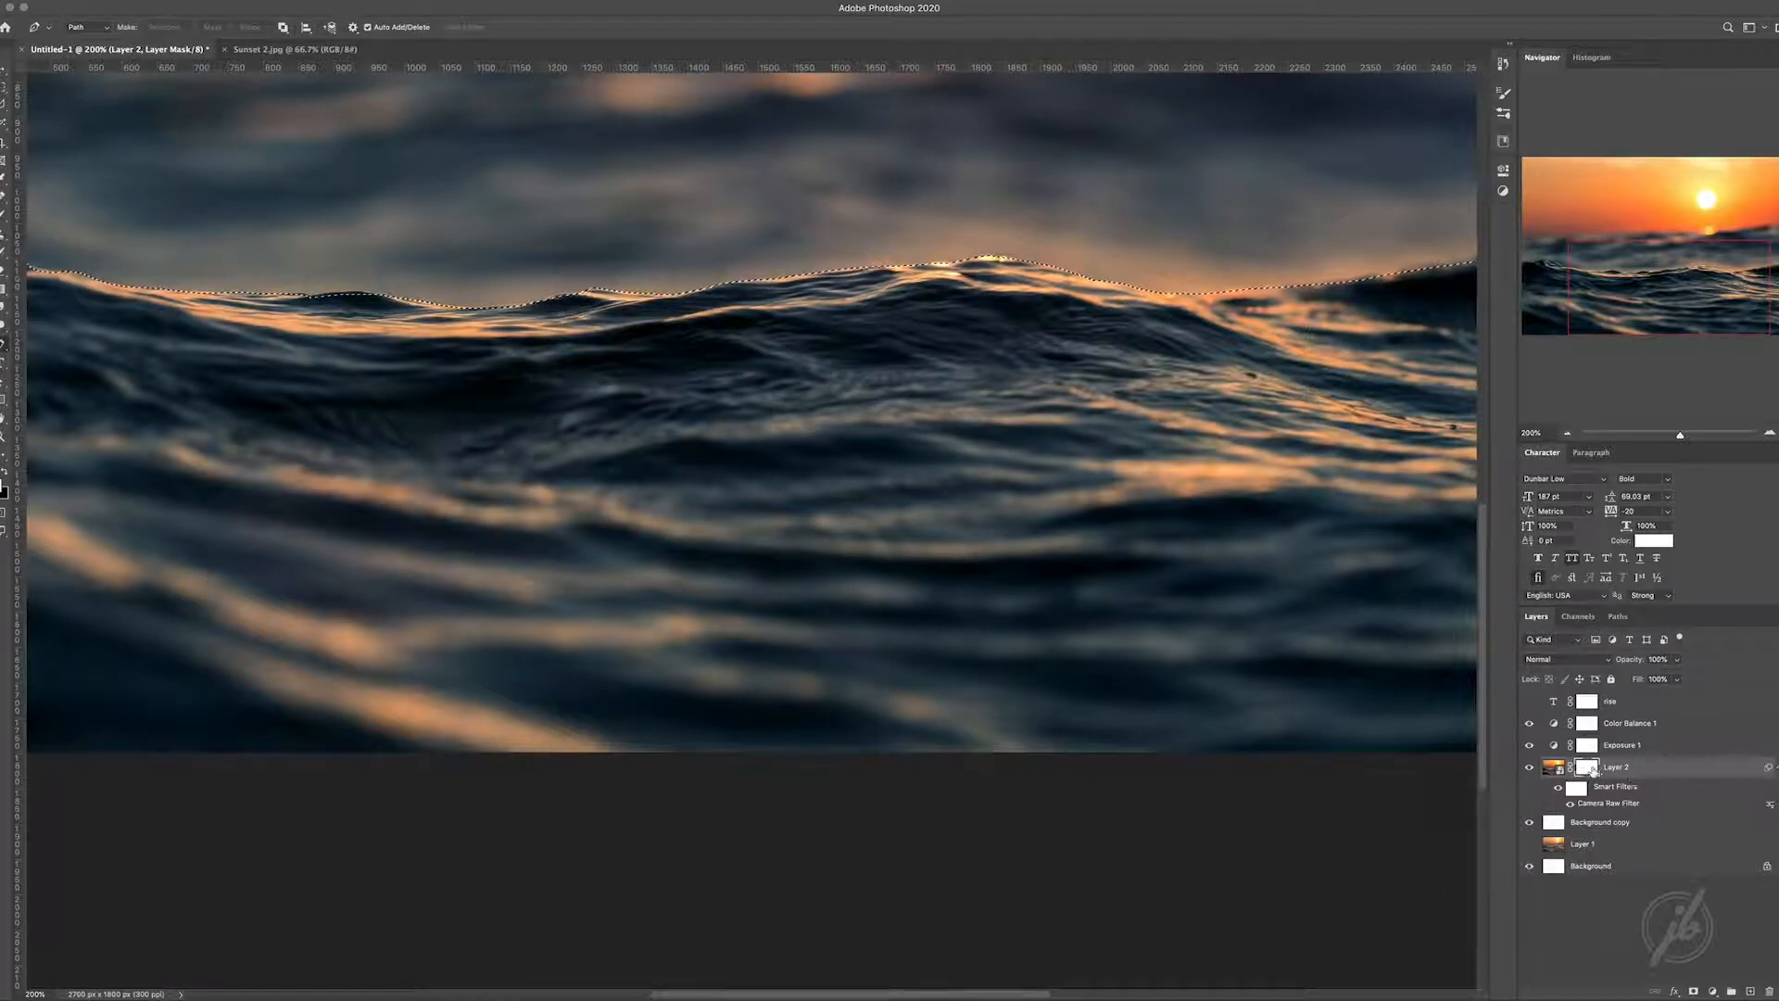
- Fill the wave selection with black on Layer 2's mask, deselect, and invert the mask to keep only the foreground water
key("x")
key("shift+F5")
key("Return")
key("super+d")
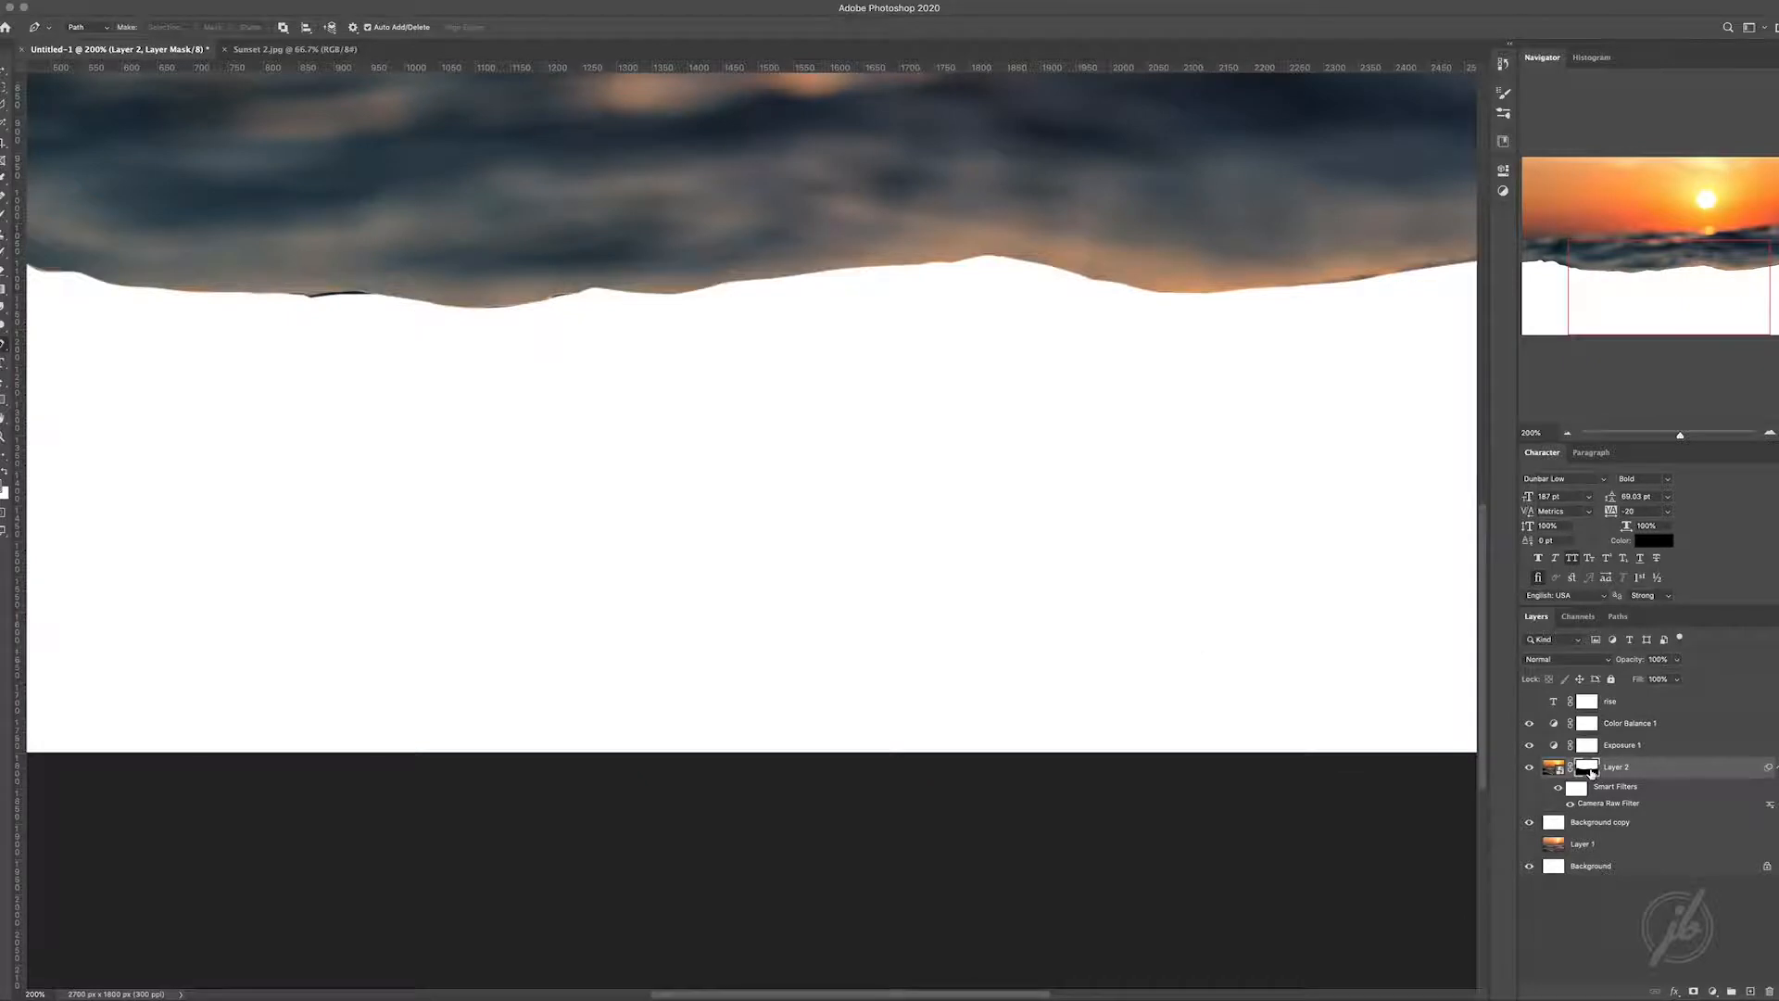
key("super+i")
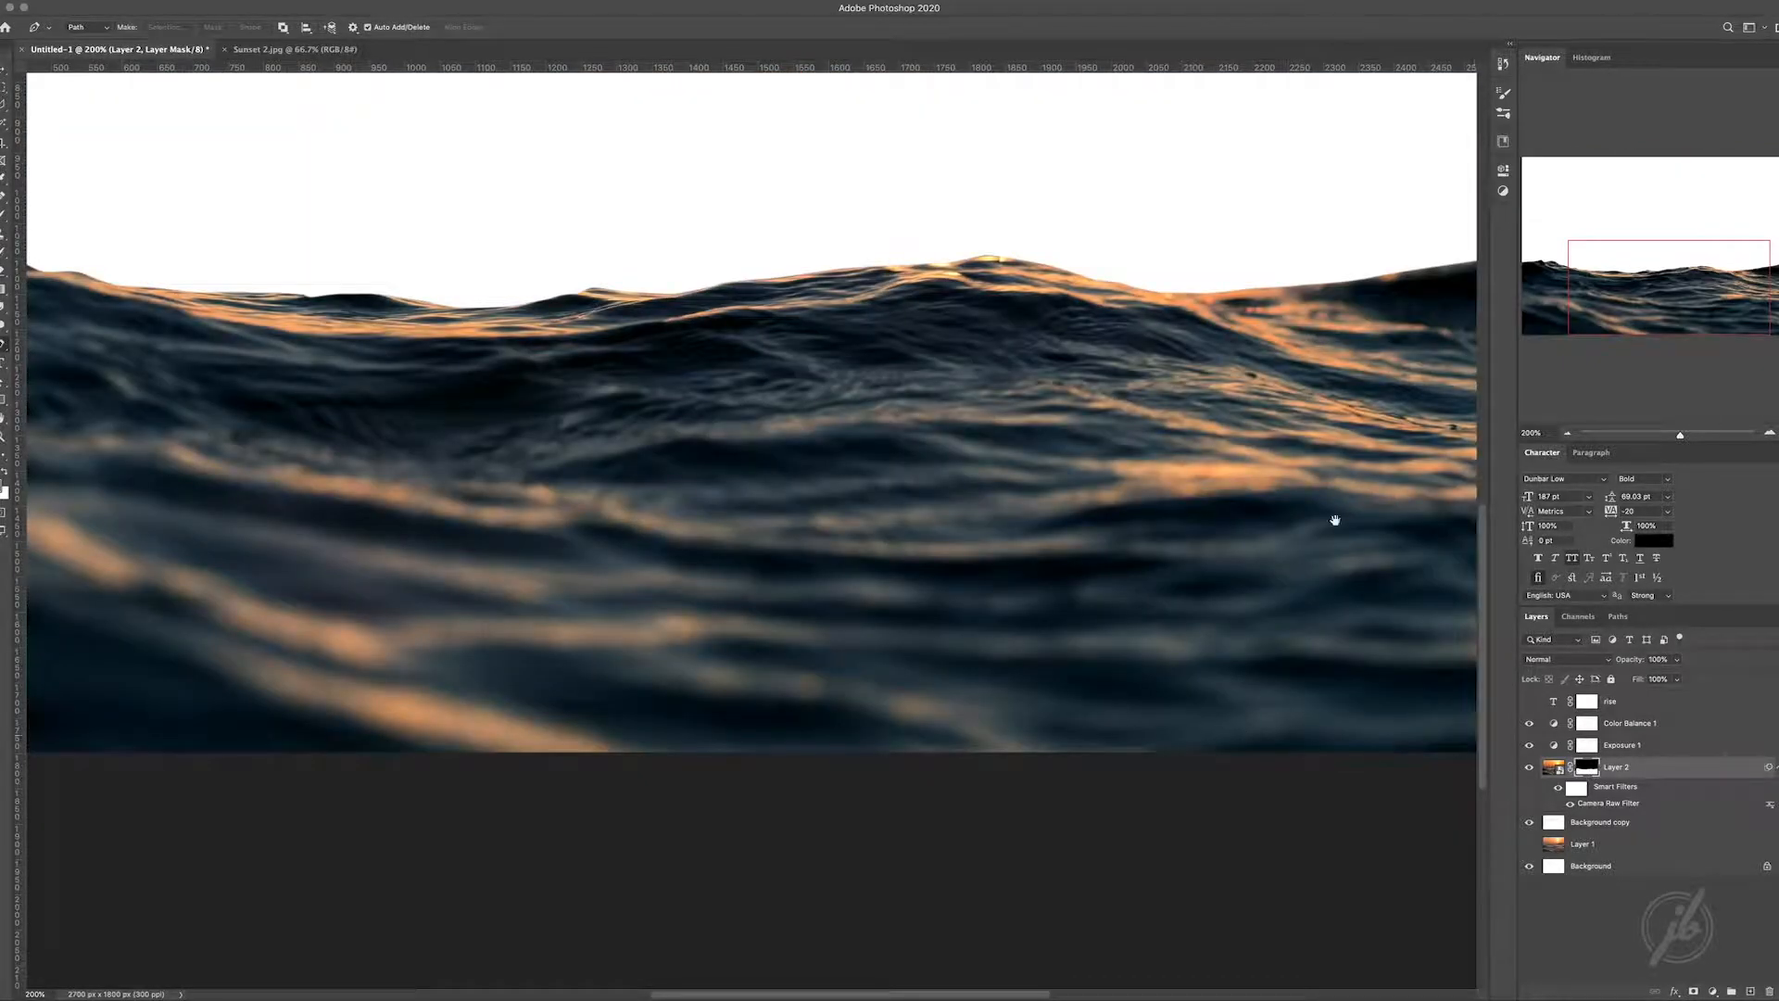
- Place an unmasked duplicate of Layer 2 directly beneath it and move the rise text layer between the two
left_click(1569, 433)
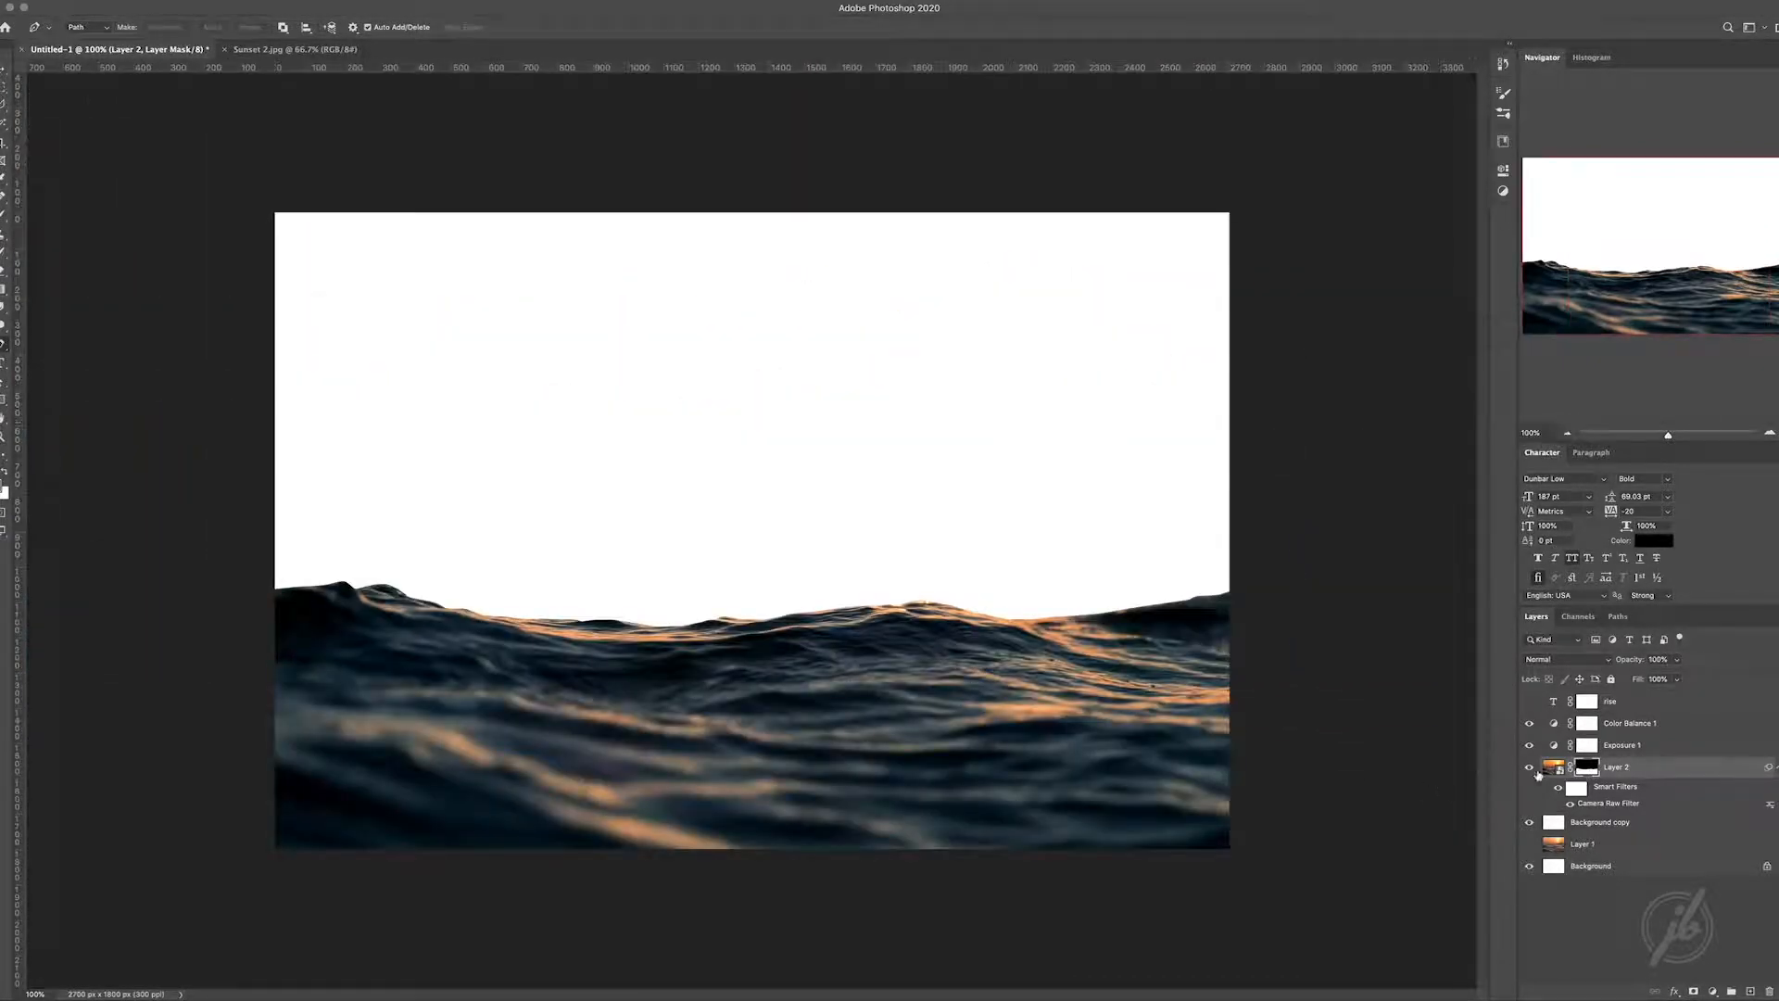
key("v")
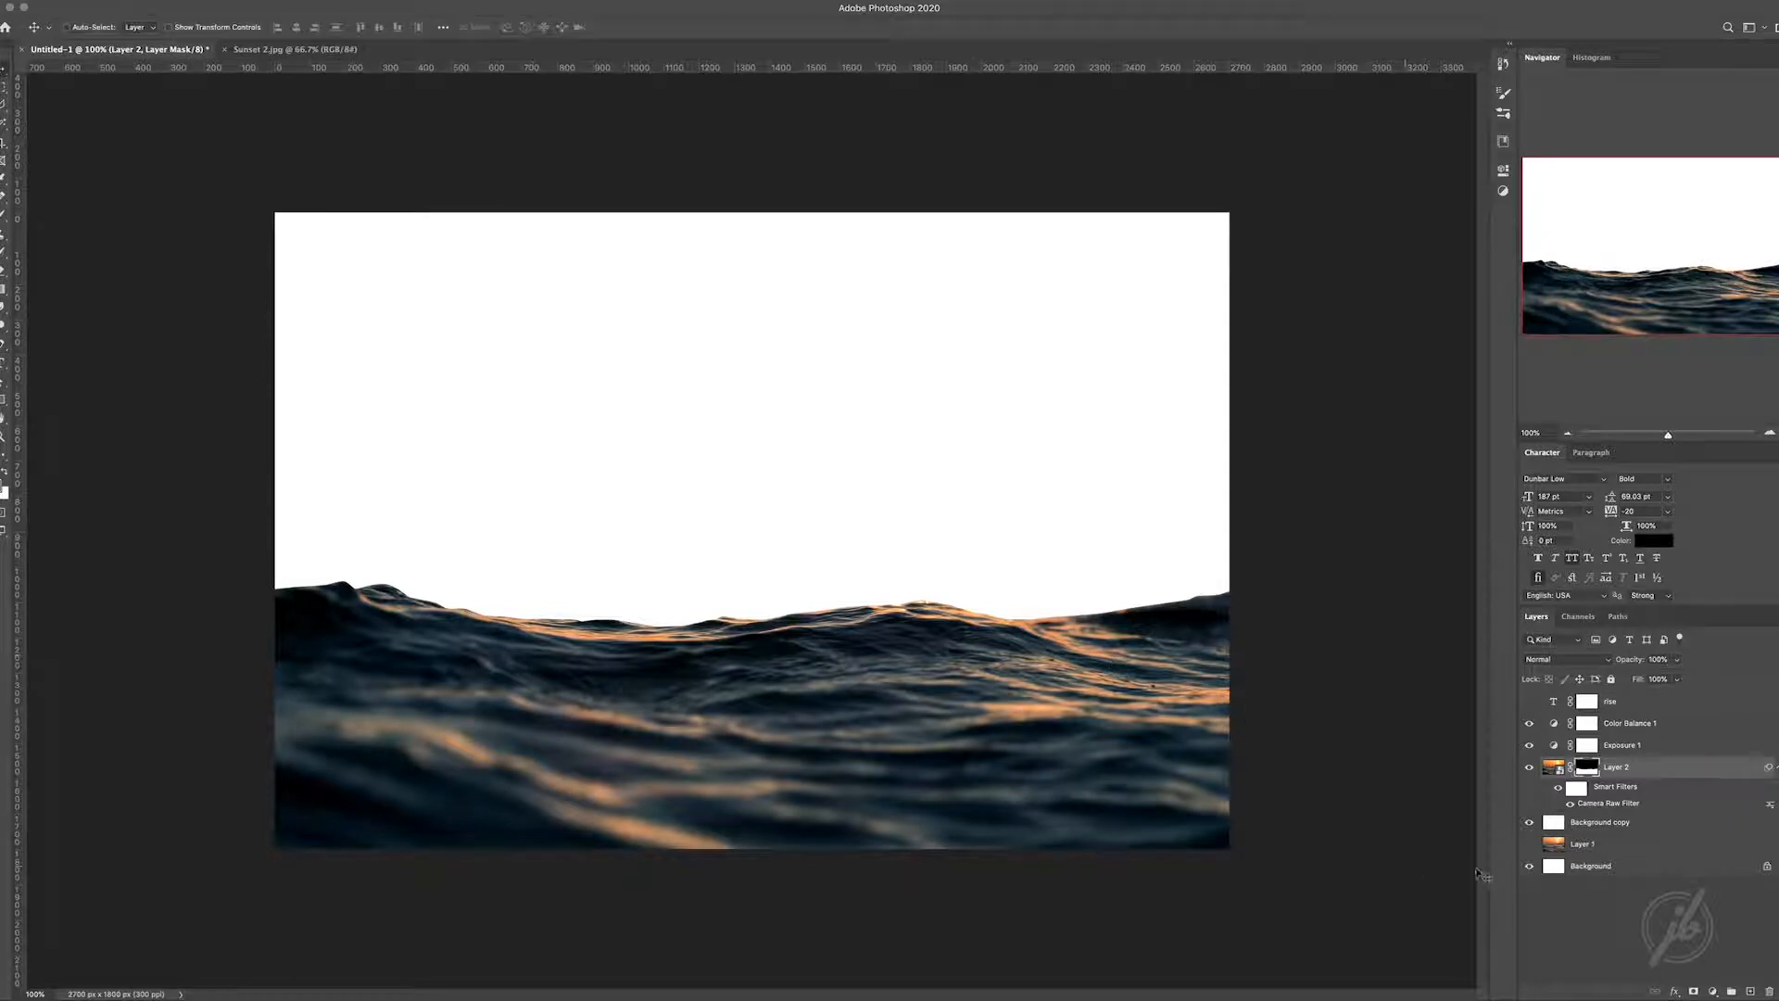
left_click(1550, 766)
key("ctrl+j")
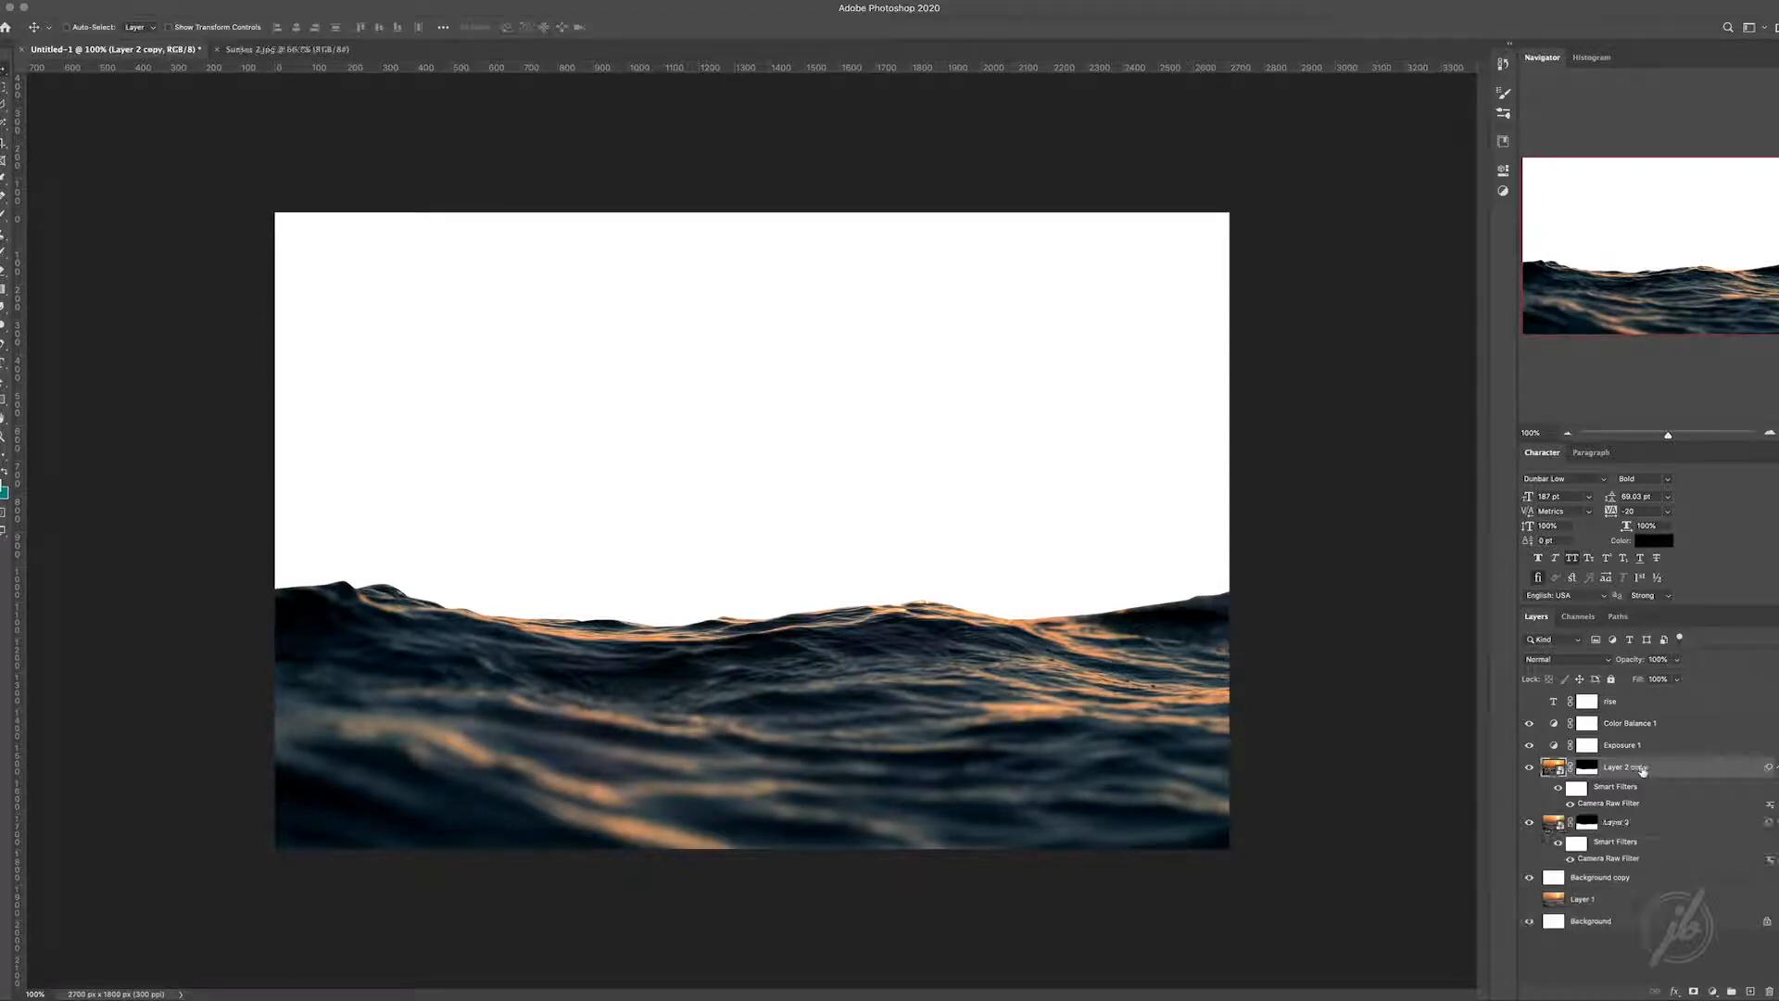
left_click_drag(1643, 770, 1768, 991)
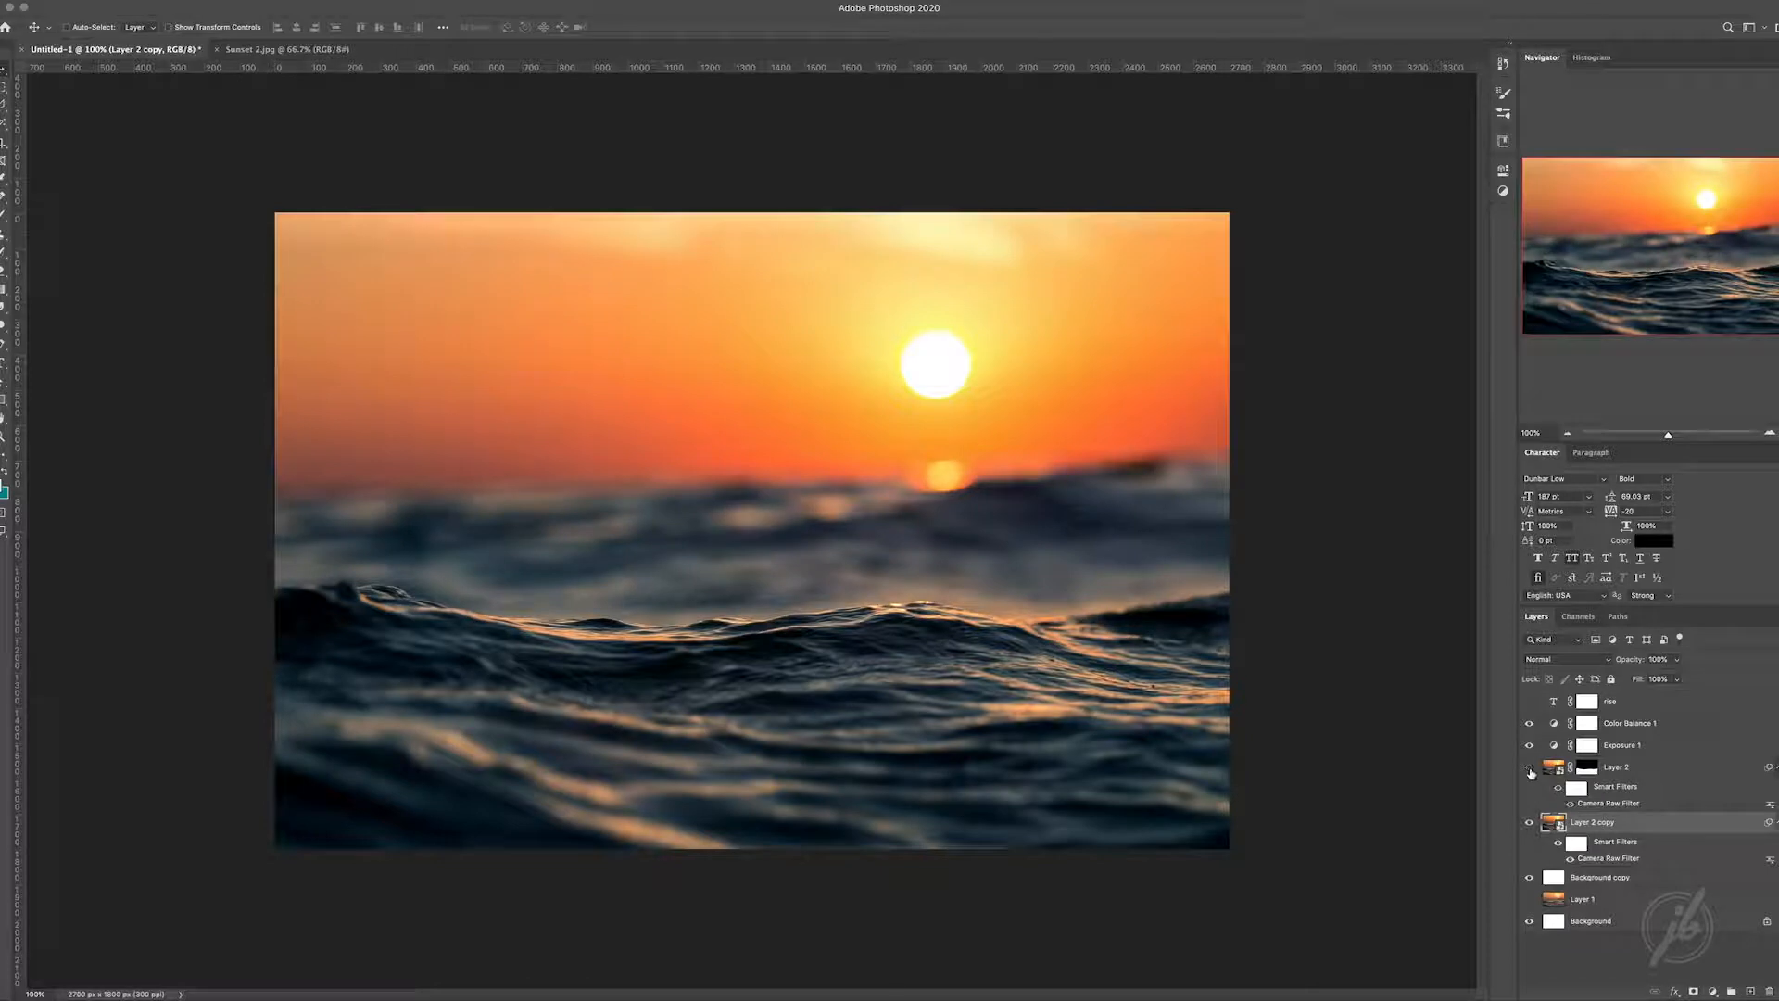
left_click_drag(1571, 706, 1589, 802)
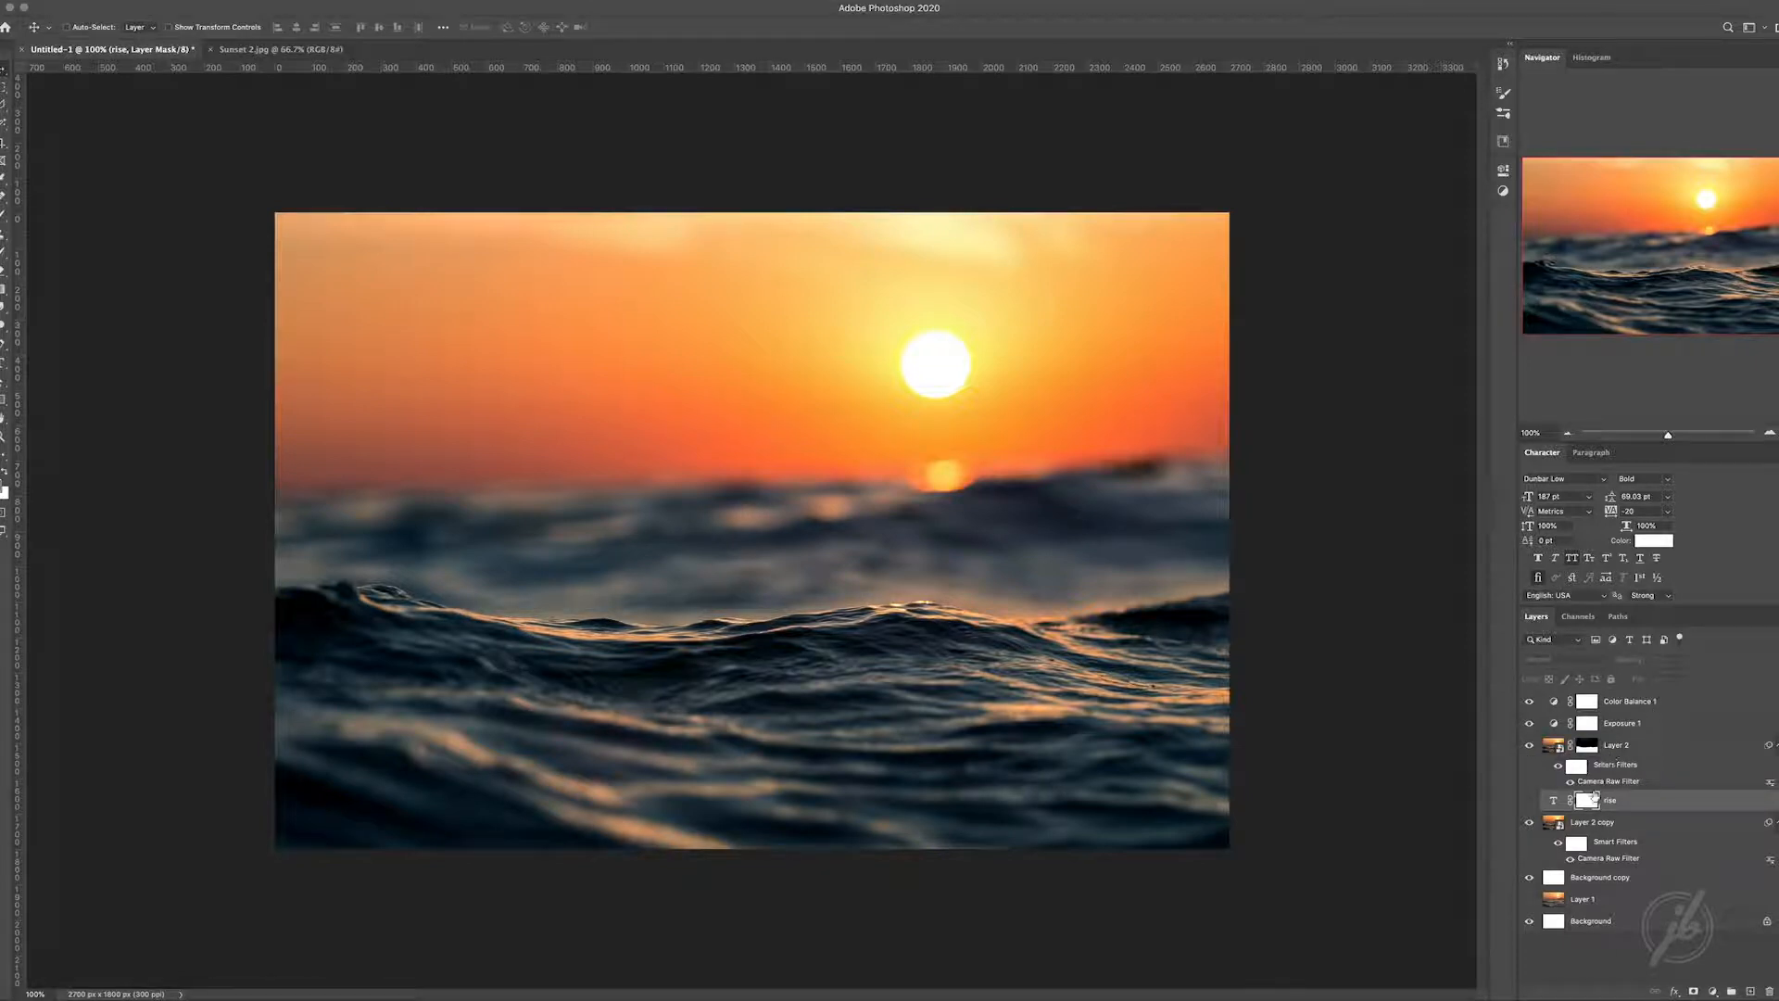
- Delete the layer mask from the rise text layer and turn the layer's visibility on
key("Delete")
left_click(1529, 800)
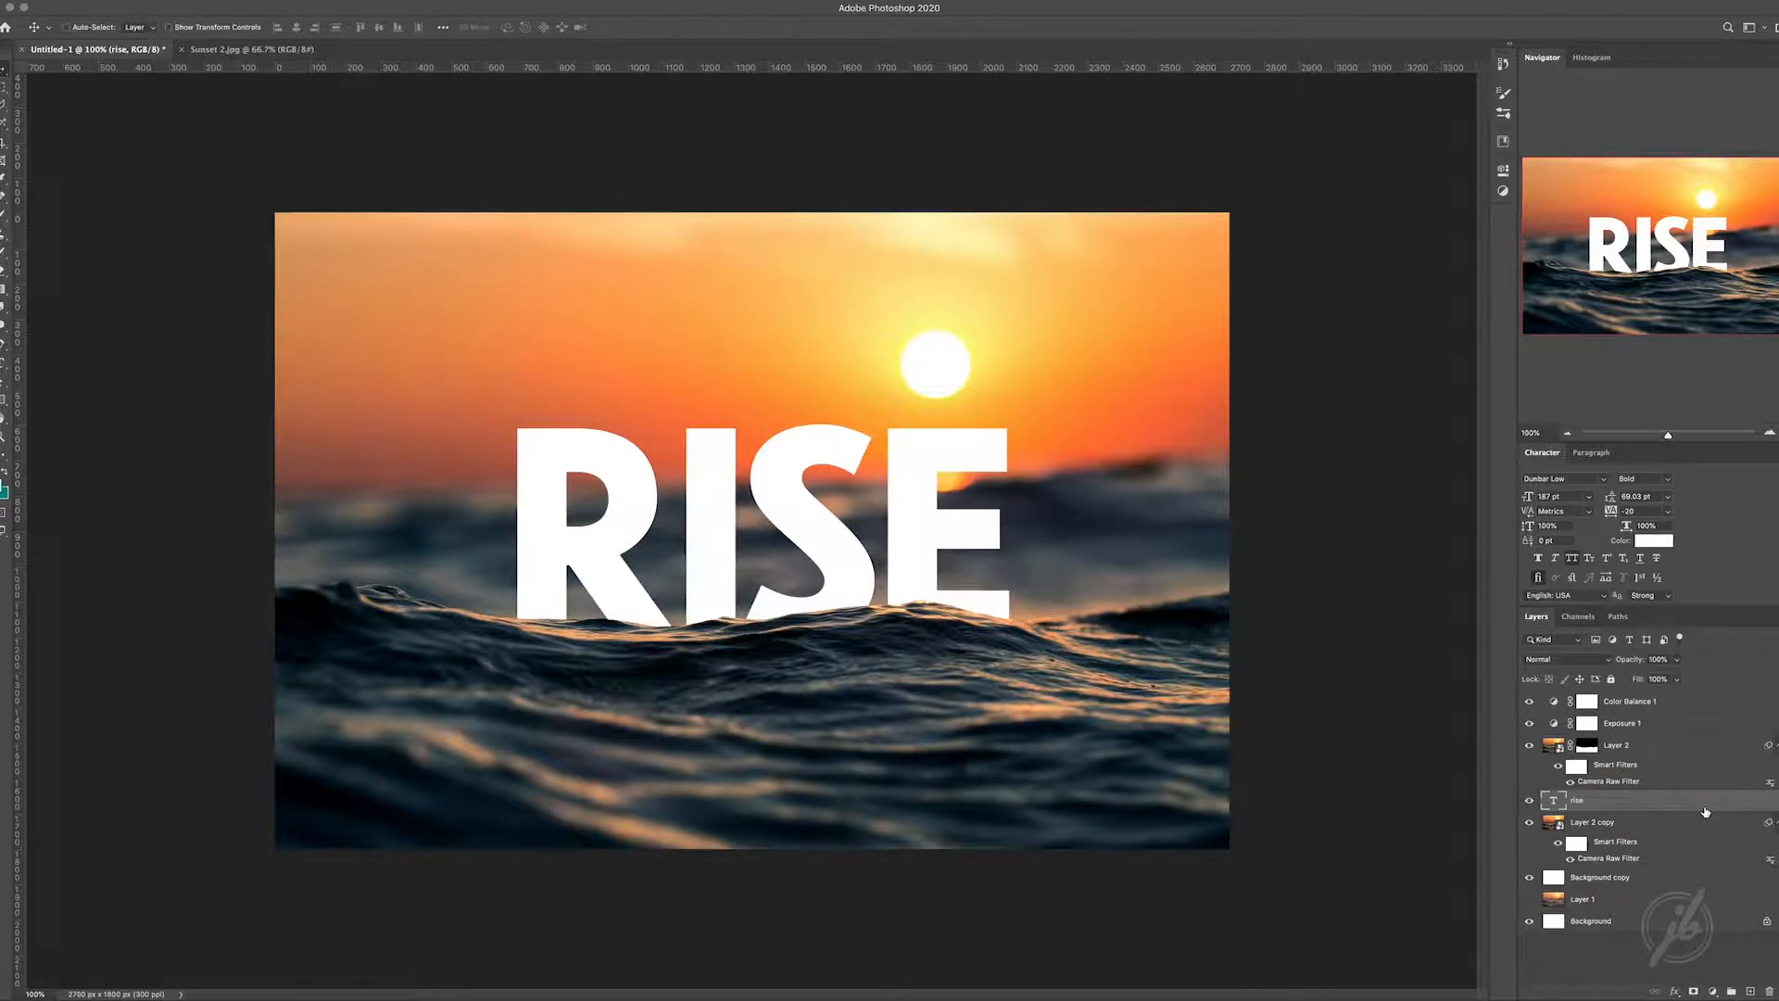
- Examine the masked edge where the bottoms of the RISE letters meet the foreground waves, at up to 300% zoom
left_click(1771, 434)
left_click(1771, 434)
left_click_drag(1657, 260, 1643, 268)
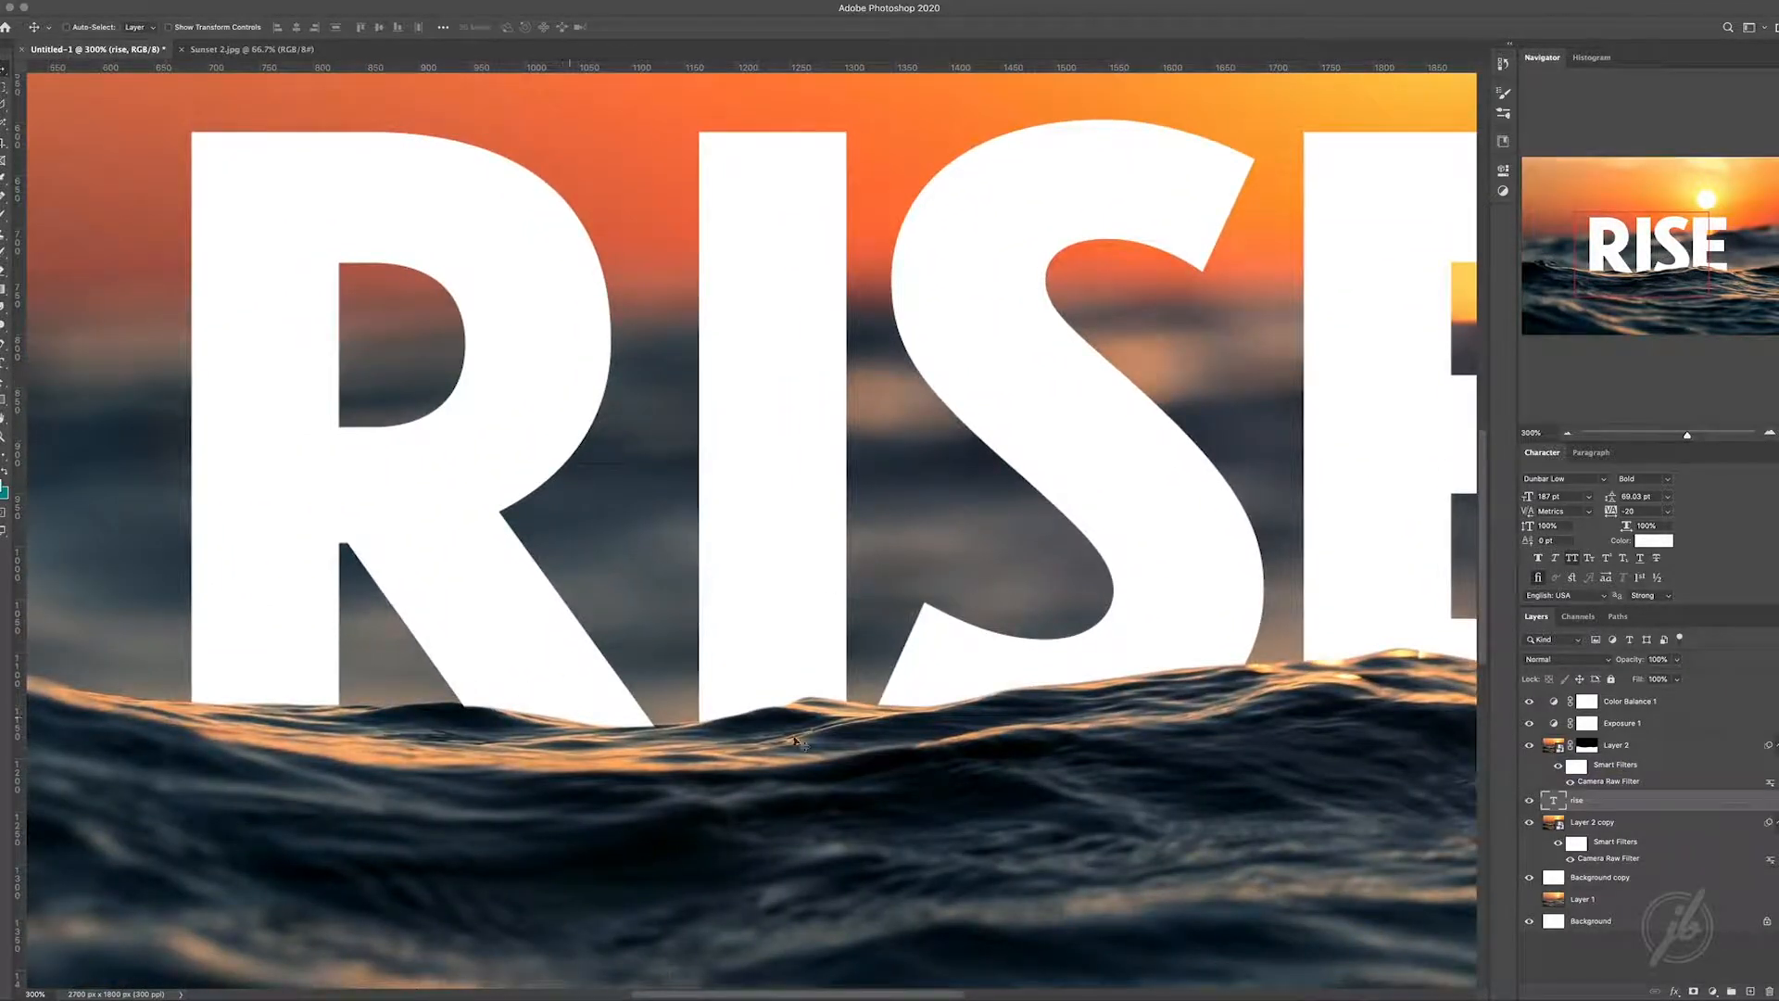
scroll(700, 733, "right", 5)
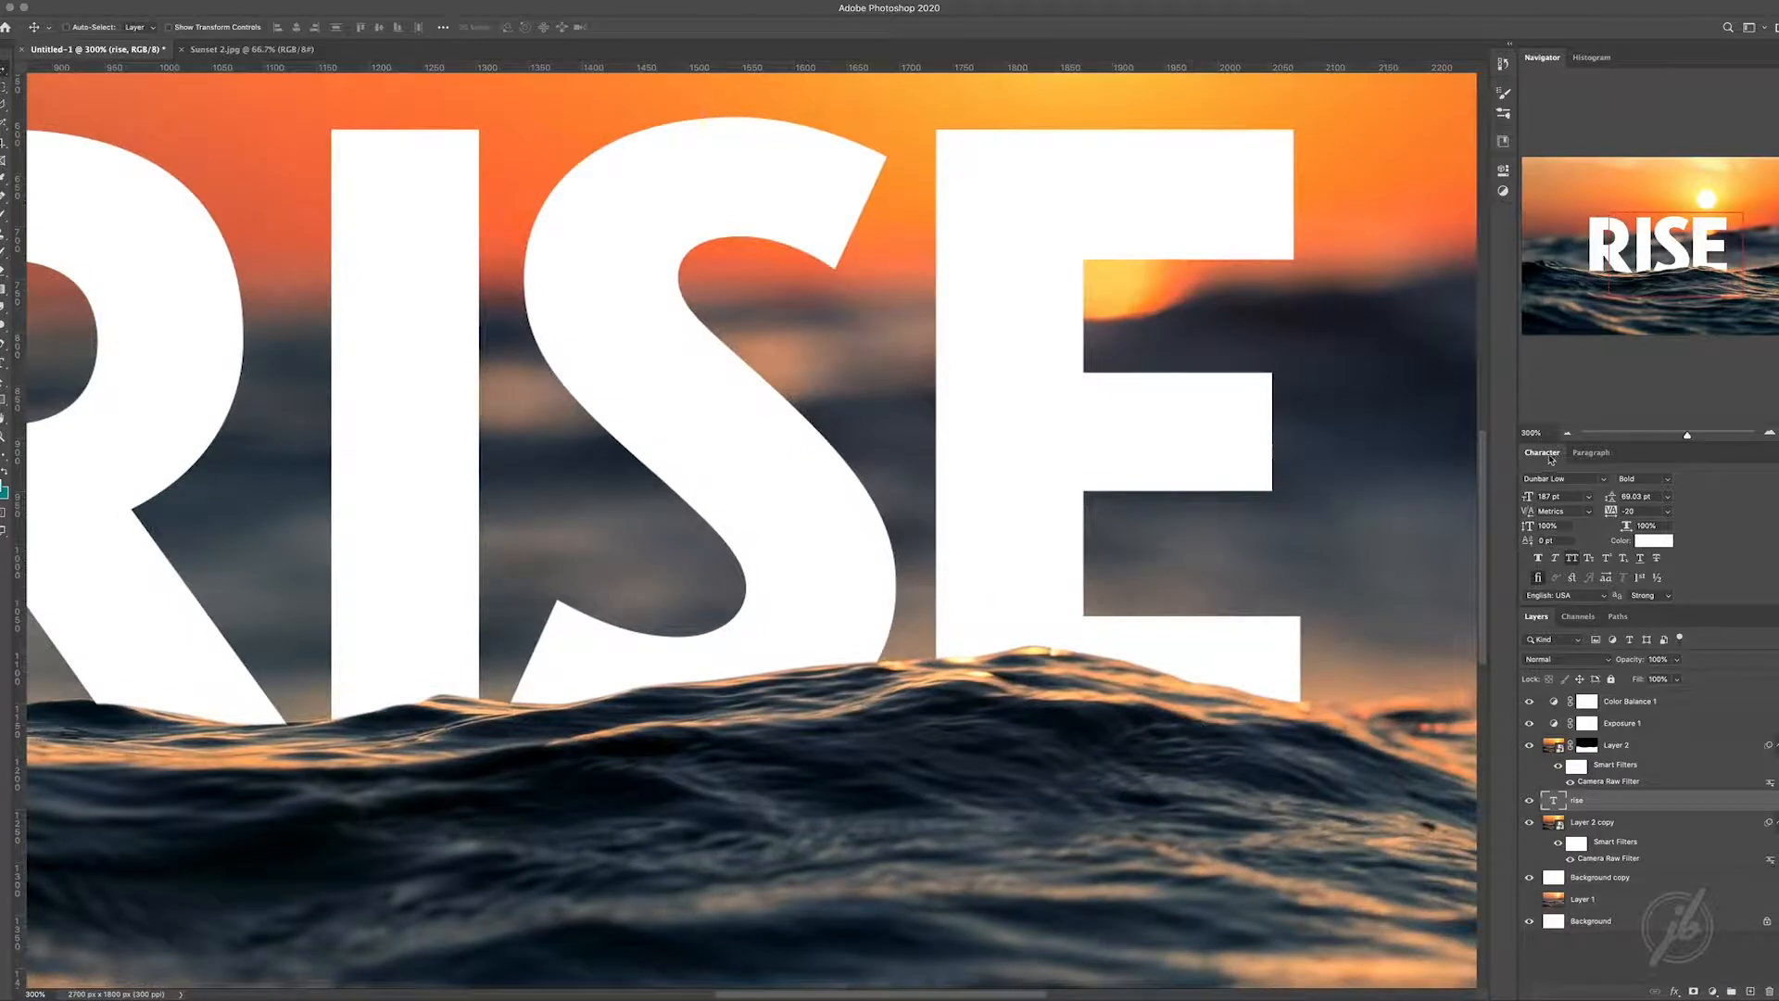
left_click(1568, 435)
scroll(927, 675, "left", 3)
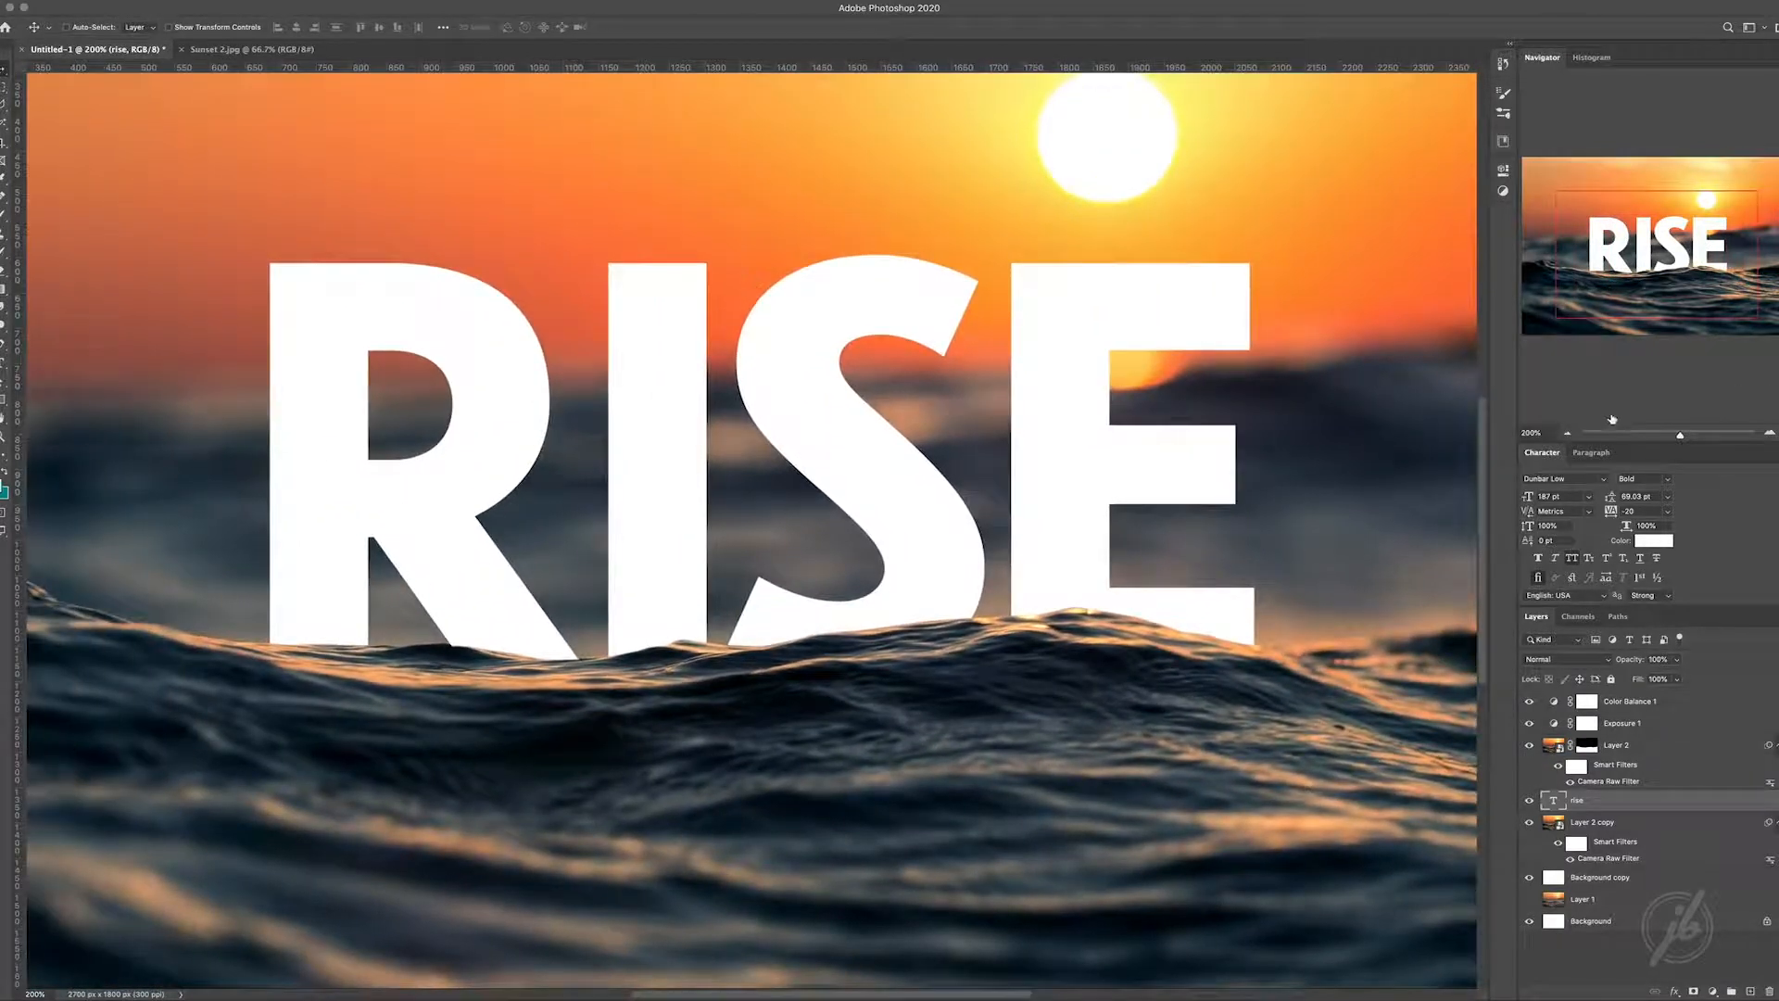
left_click(1581, 433)
left_click_drag(1659, 438, 1666, 439)
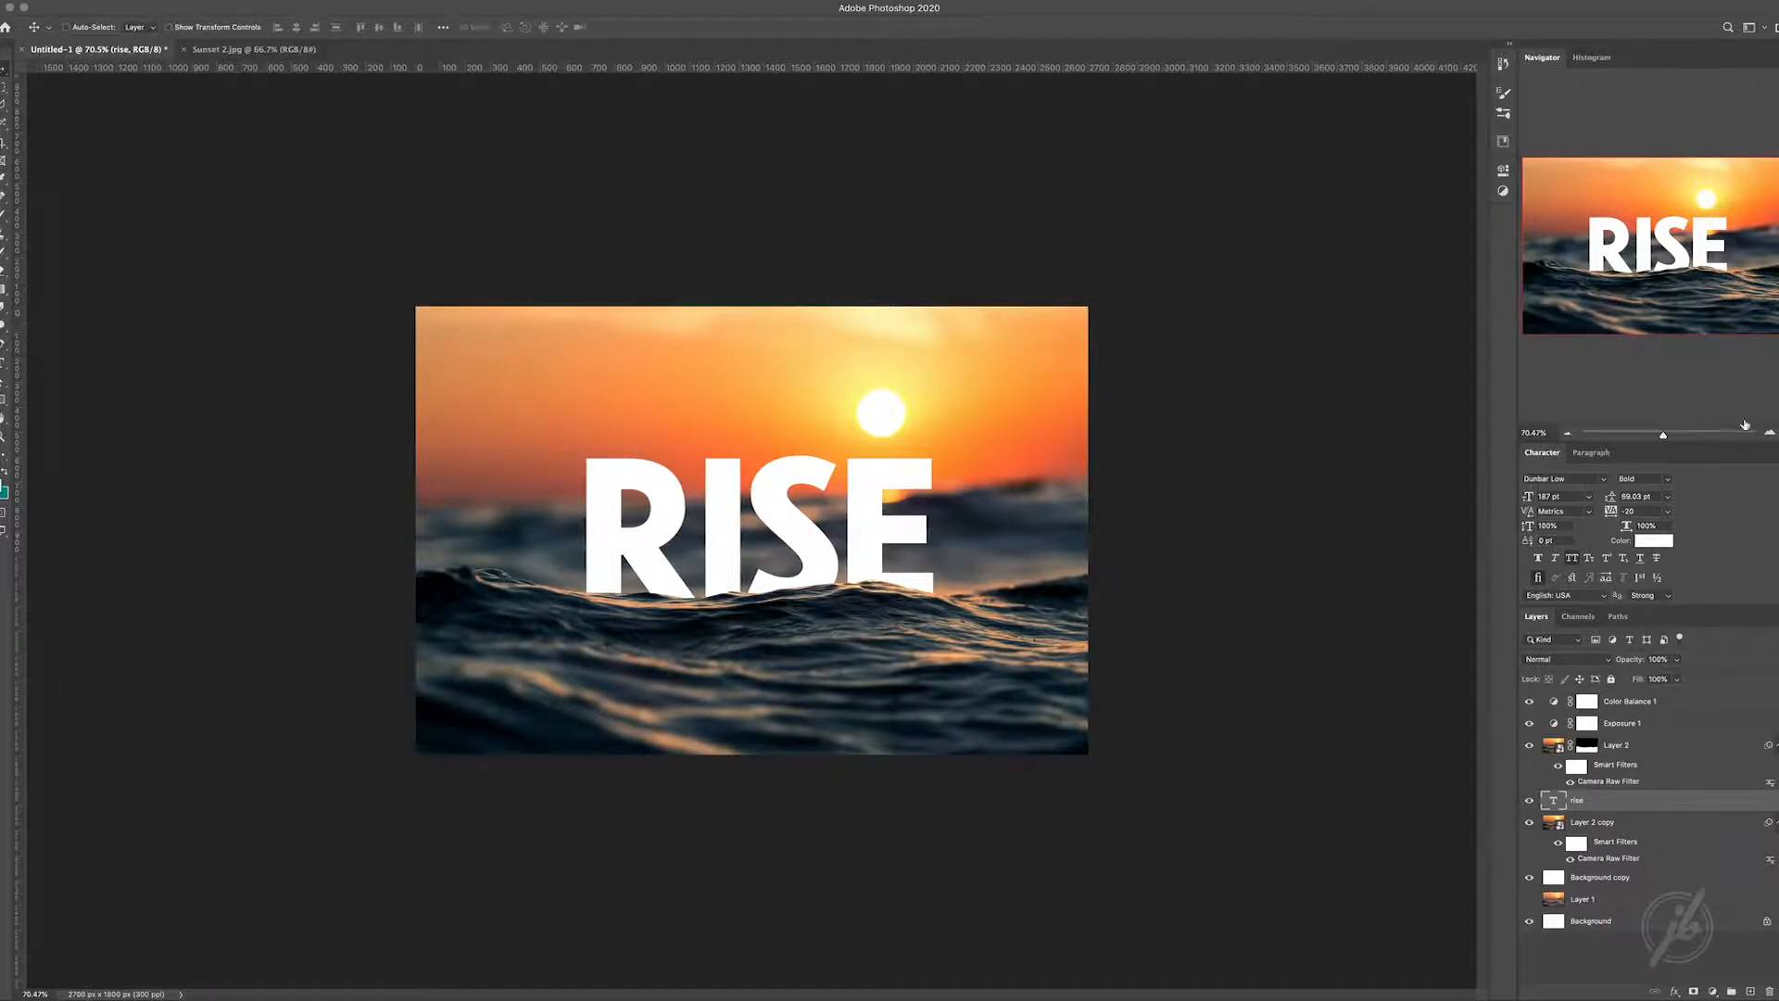
left_click(1768, 433)
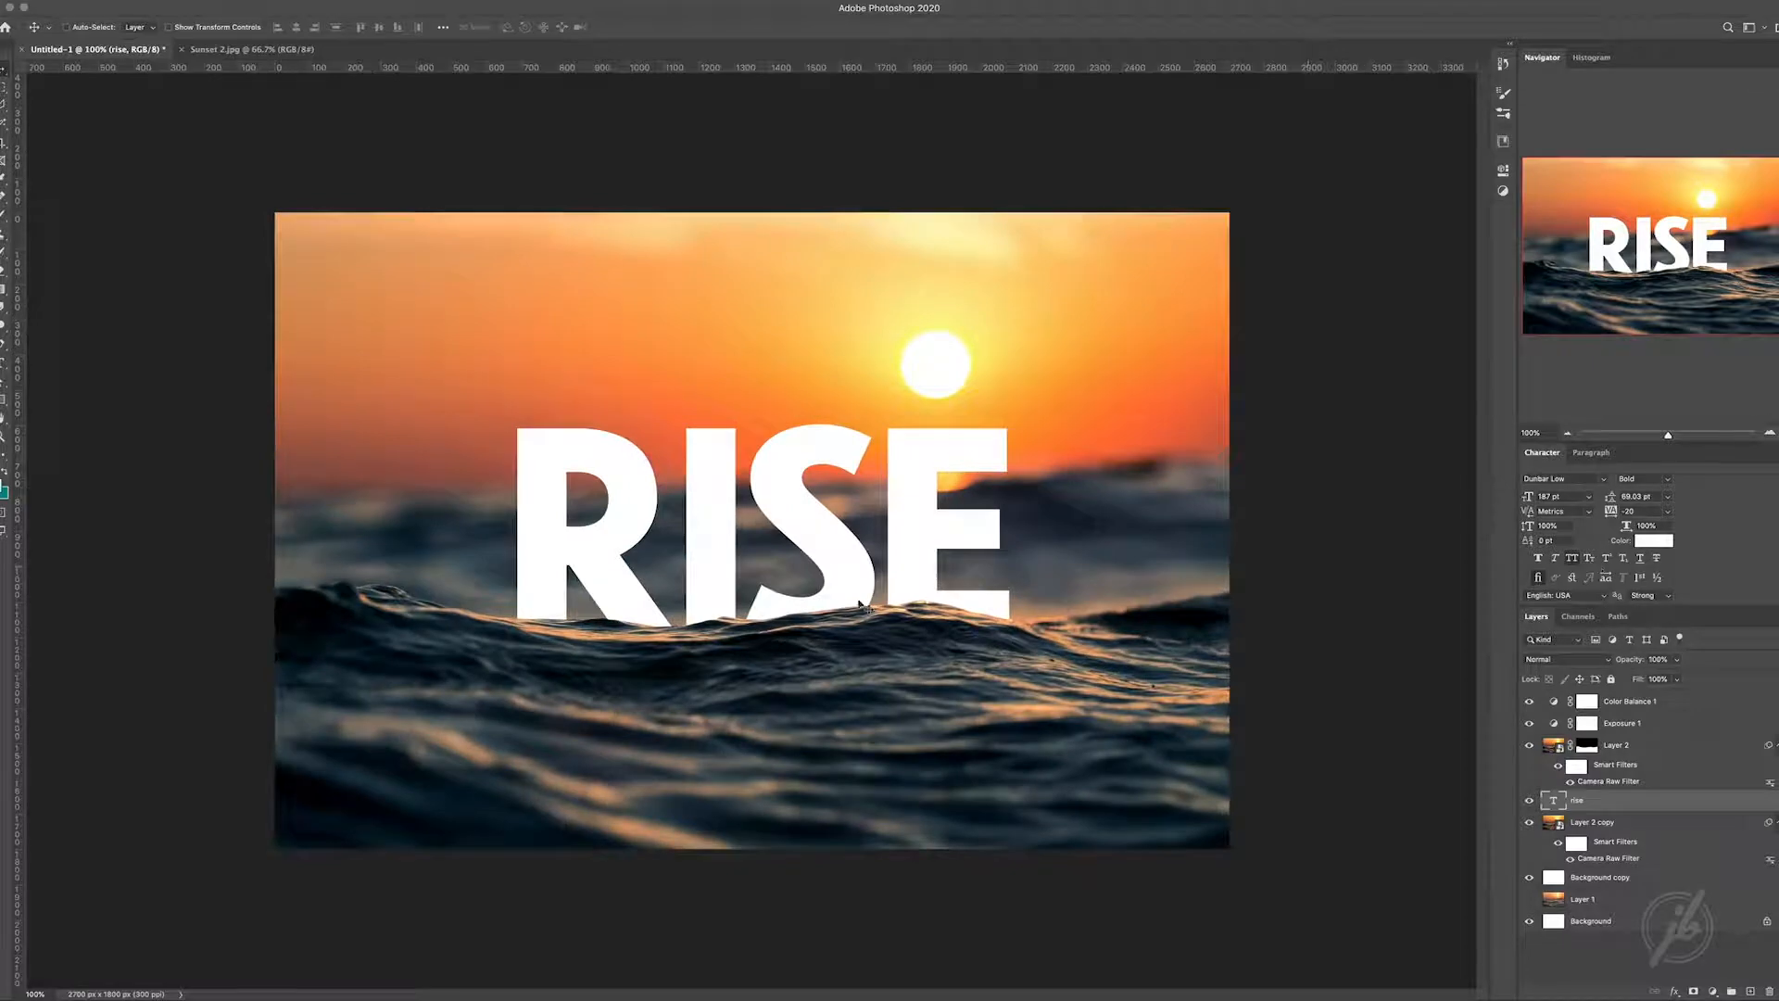
- Try the word WAVE in place of the title text and clear it again
mouse_move(913, 564)
left_mouse_down()
mouse_move(895, 563)
mouse_move(911, 579)
left_mouse_up()
double_click(913, 559)
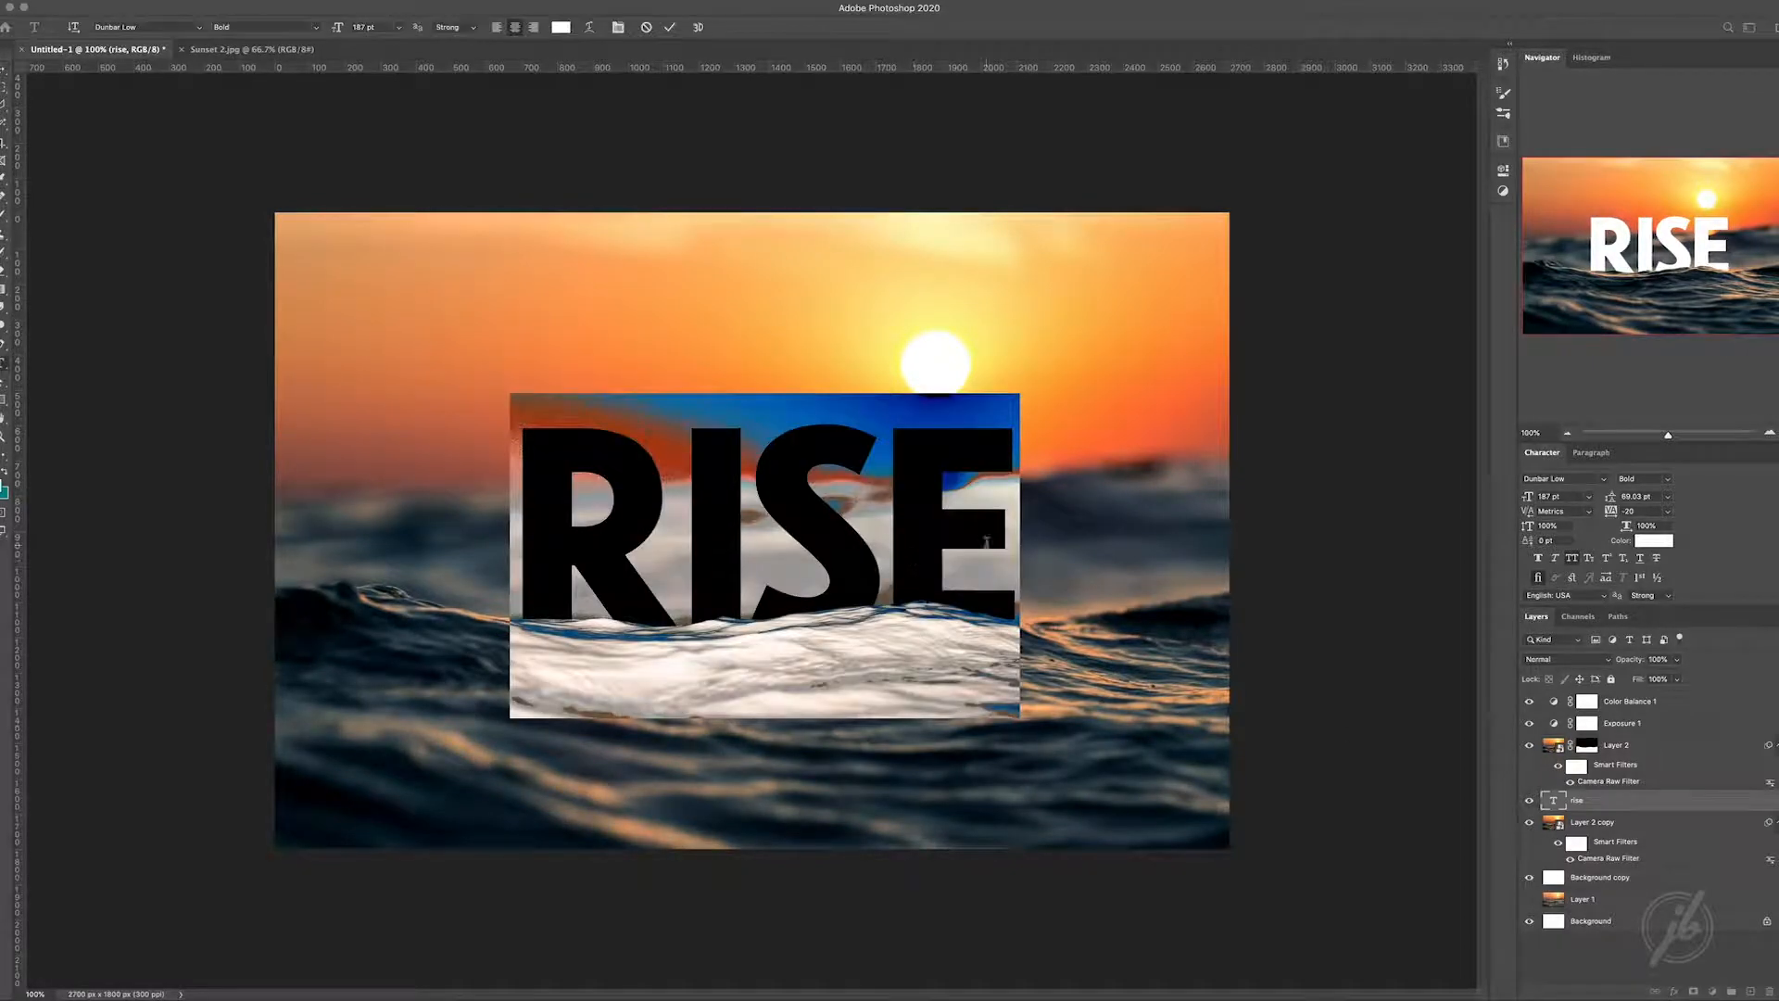
type("WAVE")
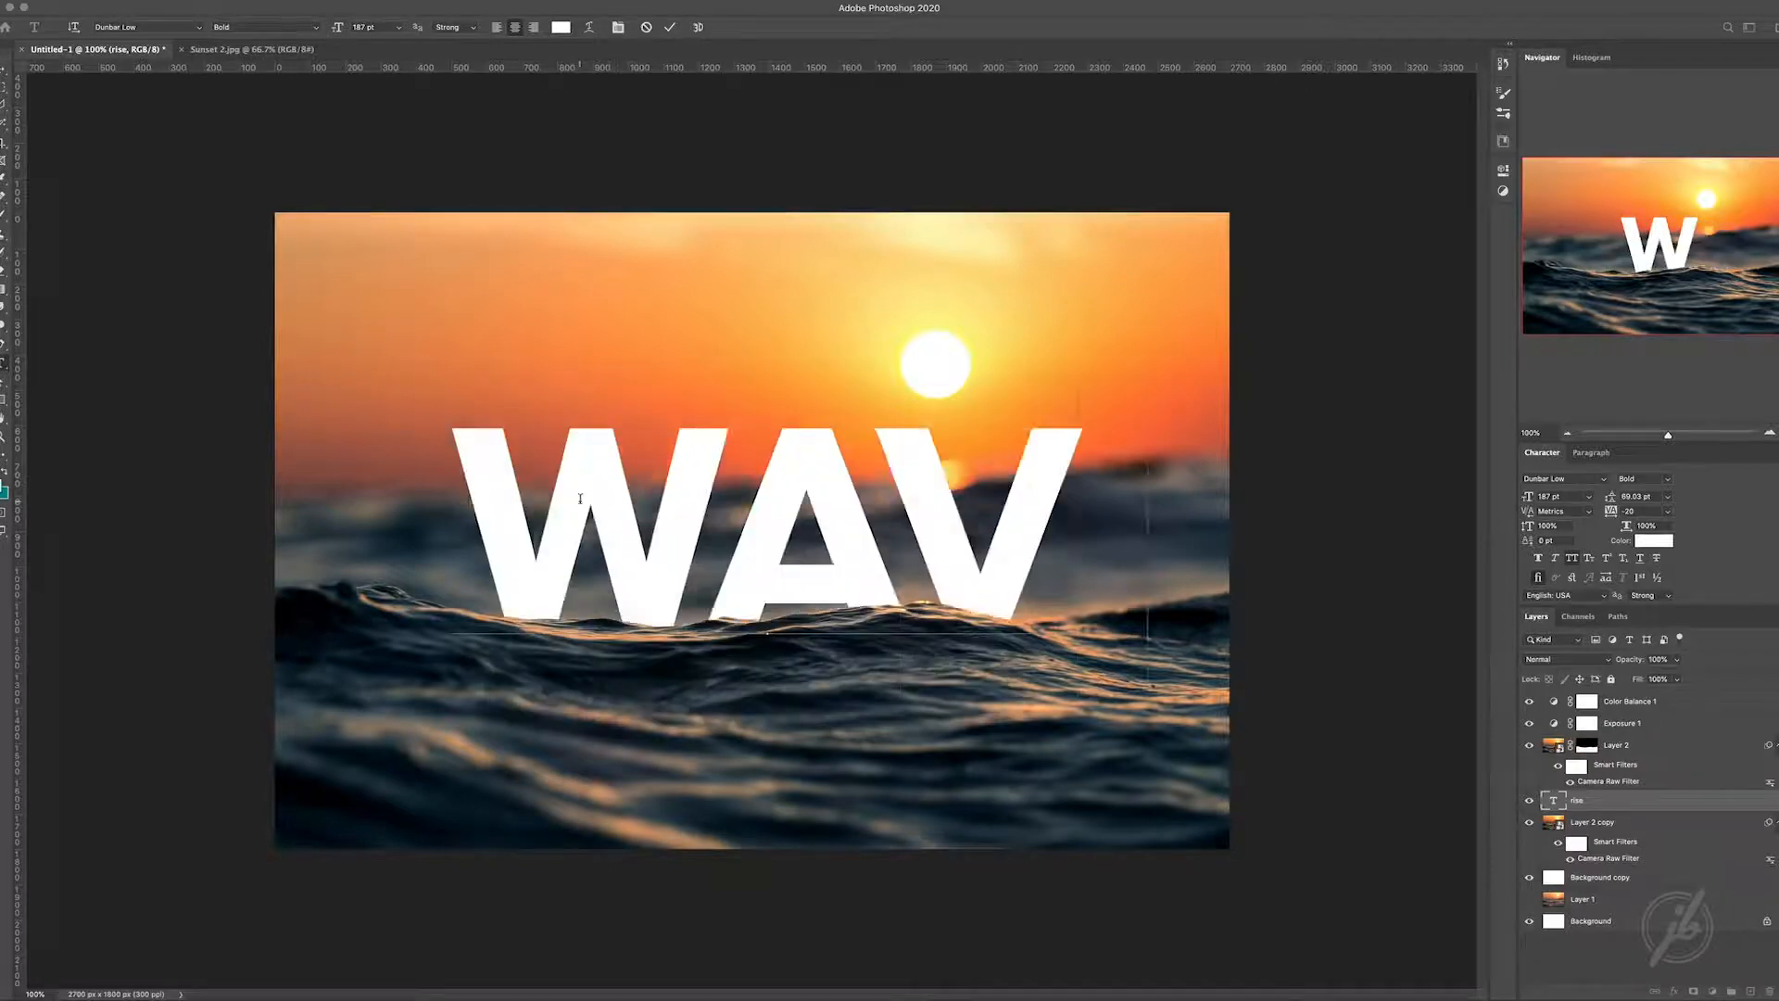
key("BackSpace")
key("BackSpace")
key("BackSpace")
key("BackSpace")
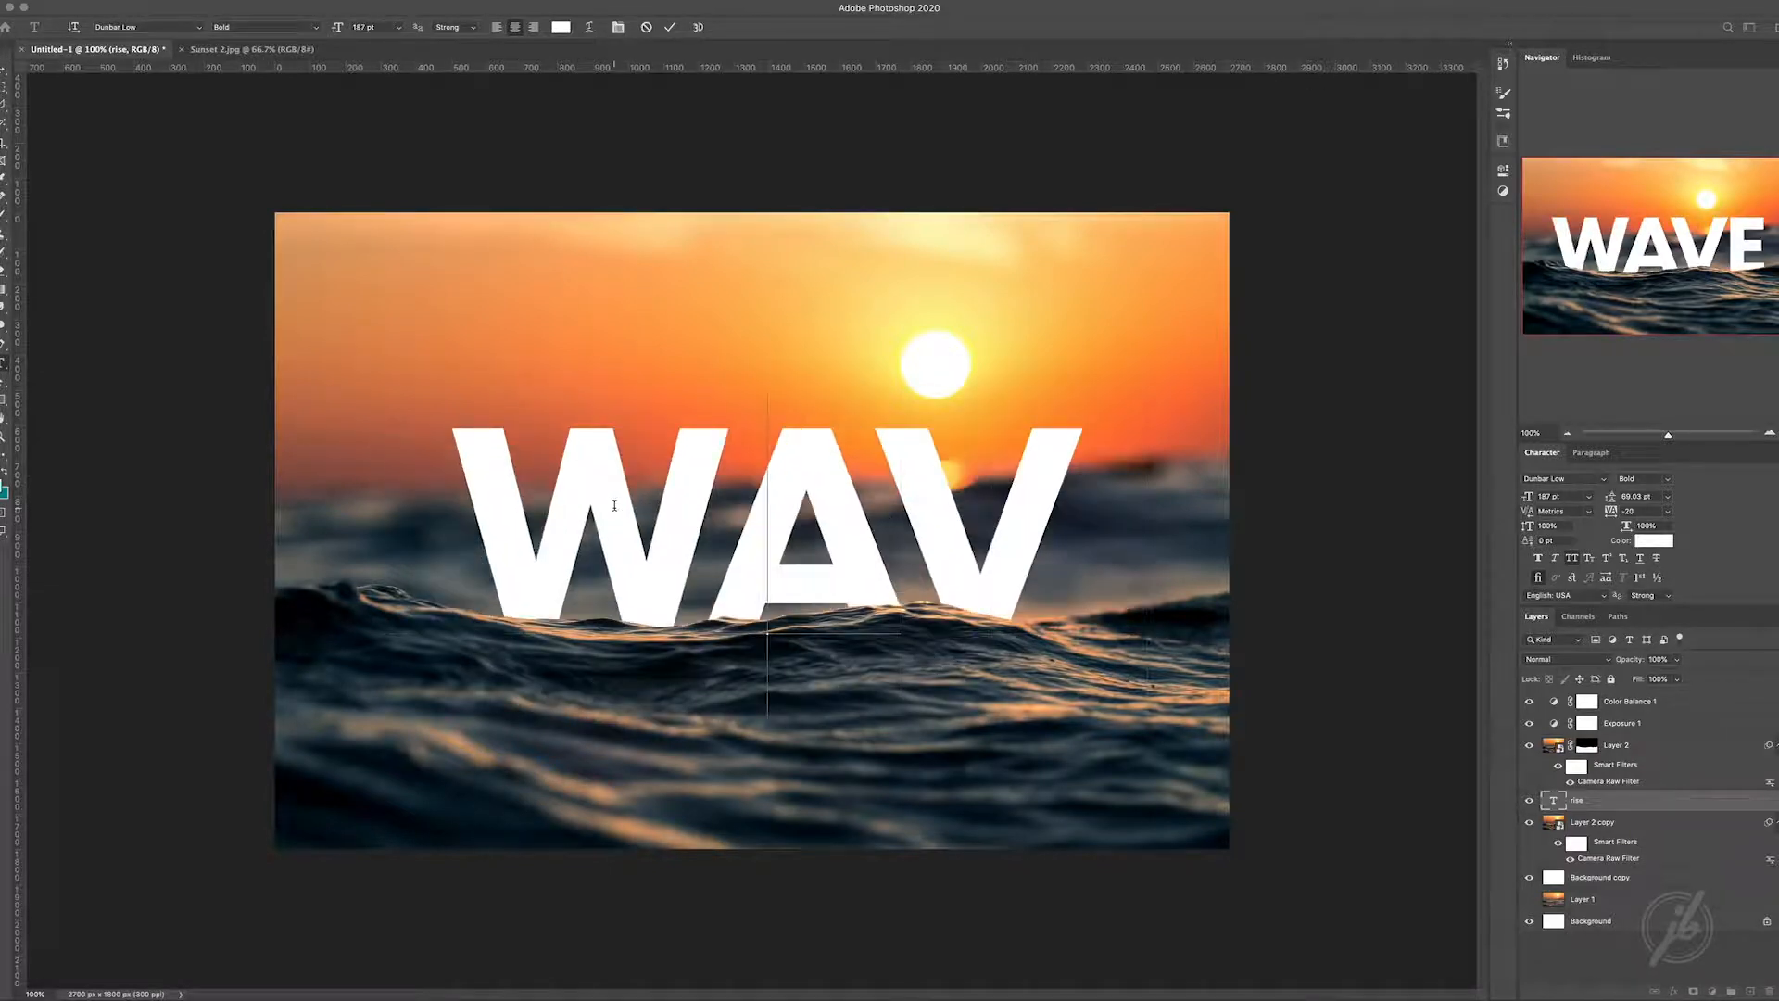
type("RI")
key("BackSpace")
key("BackSpace")
key("BackSpace")
key("BackSpace")
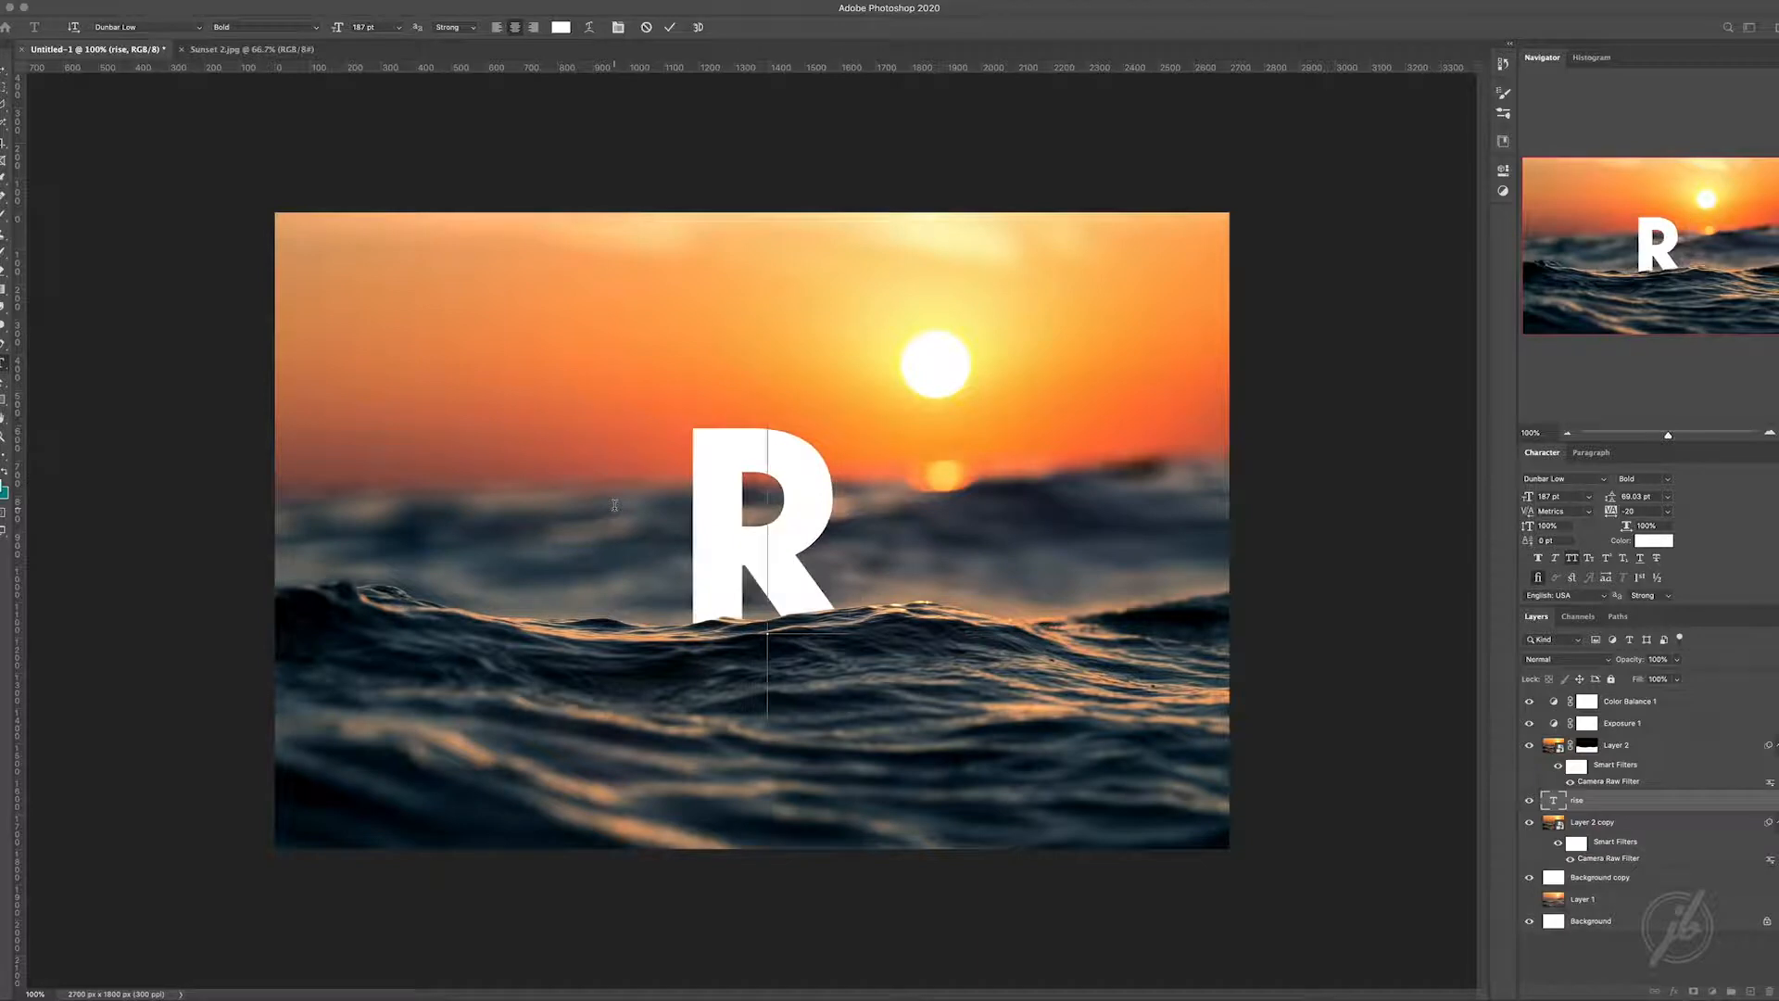
- Try a first name and the word SUN as the title text, and restore it to RISE
type("JORDAN")
key("BackSpace")
key("BackSpace")
key("BackSpace")
key("BackSpace")
key("BackSpace")
key("BackSpace")
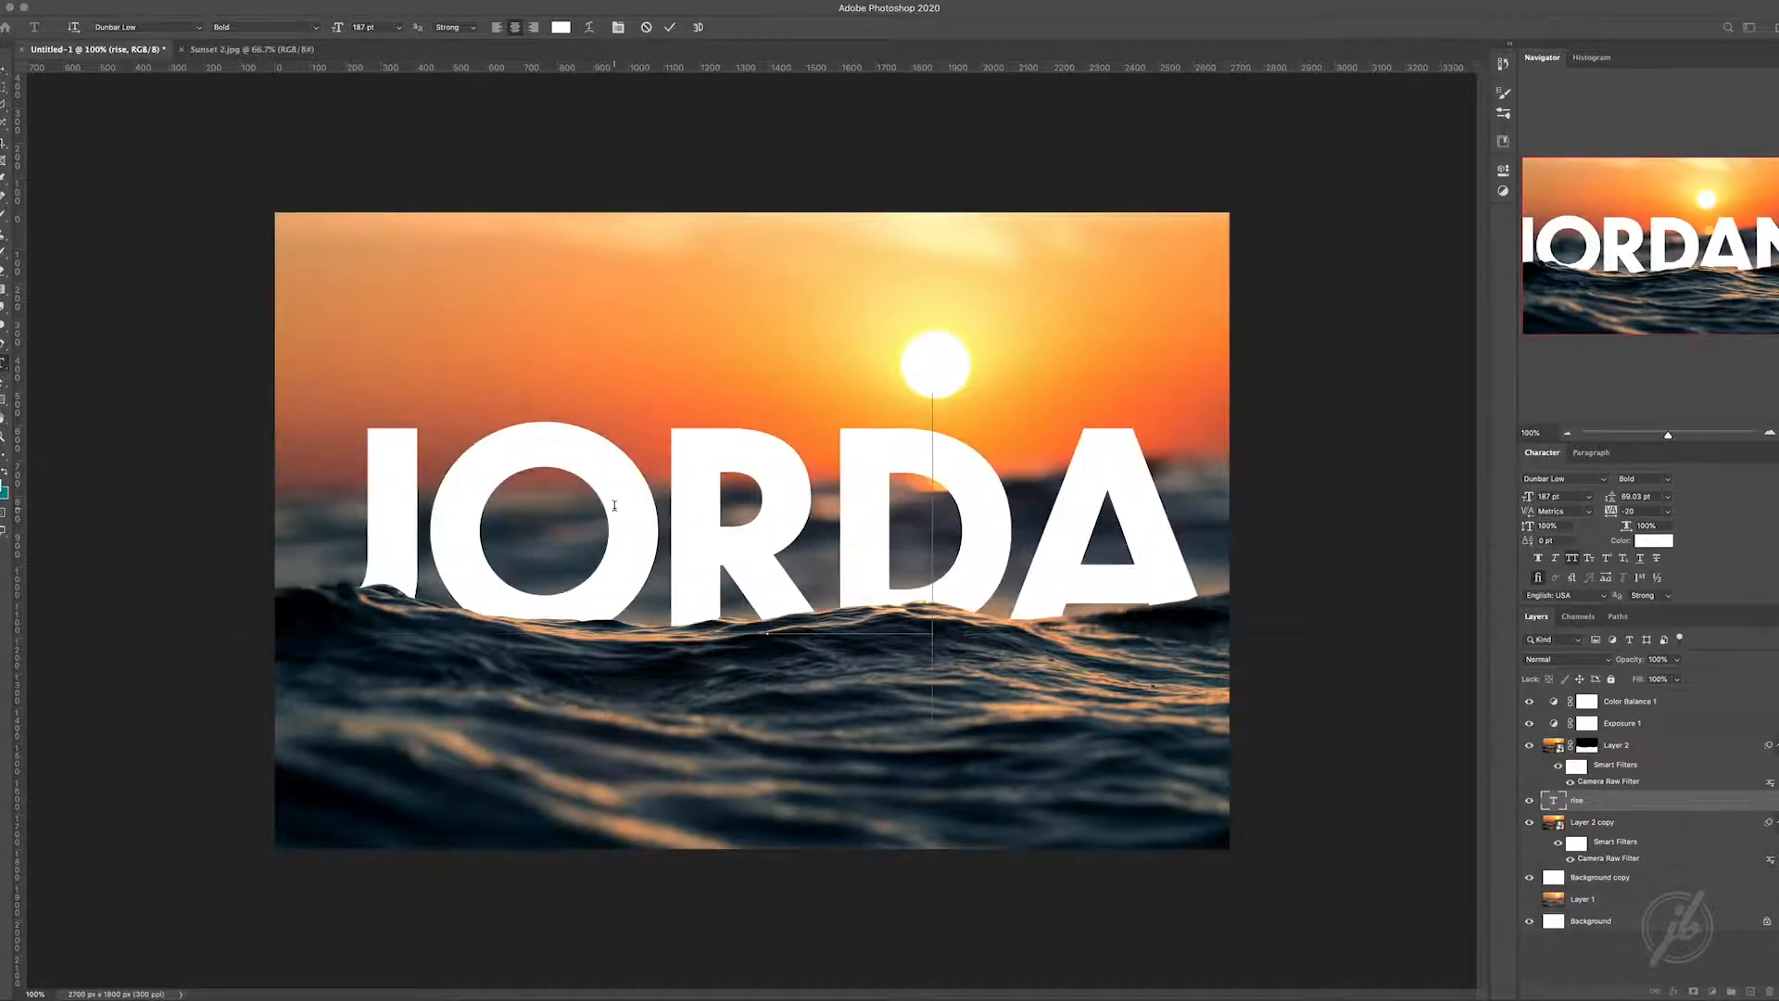
type("SUN")
key("BackSpace")
key("BackSpace")
key("BackSpace")
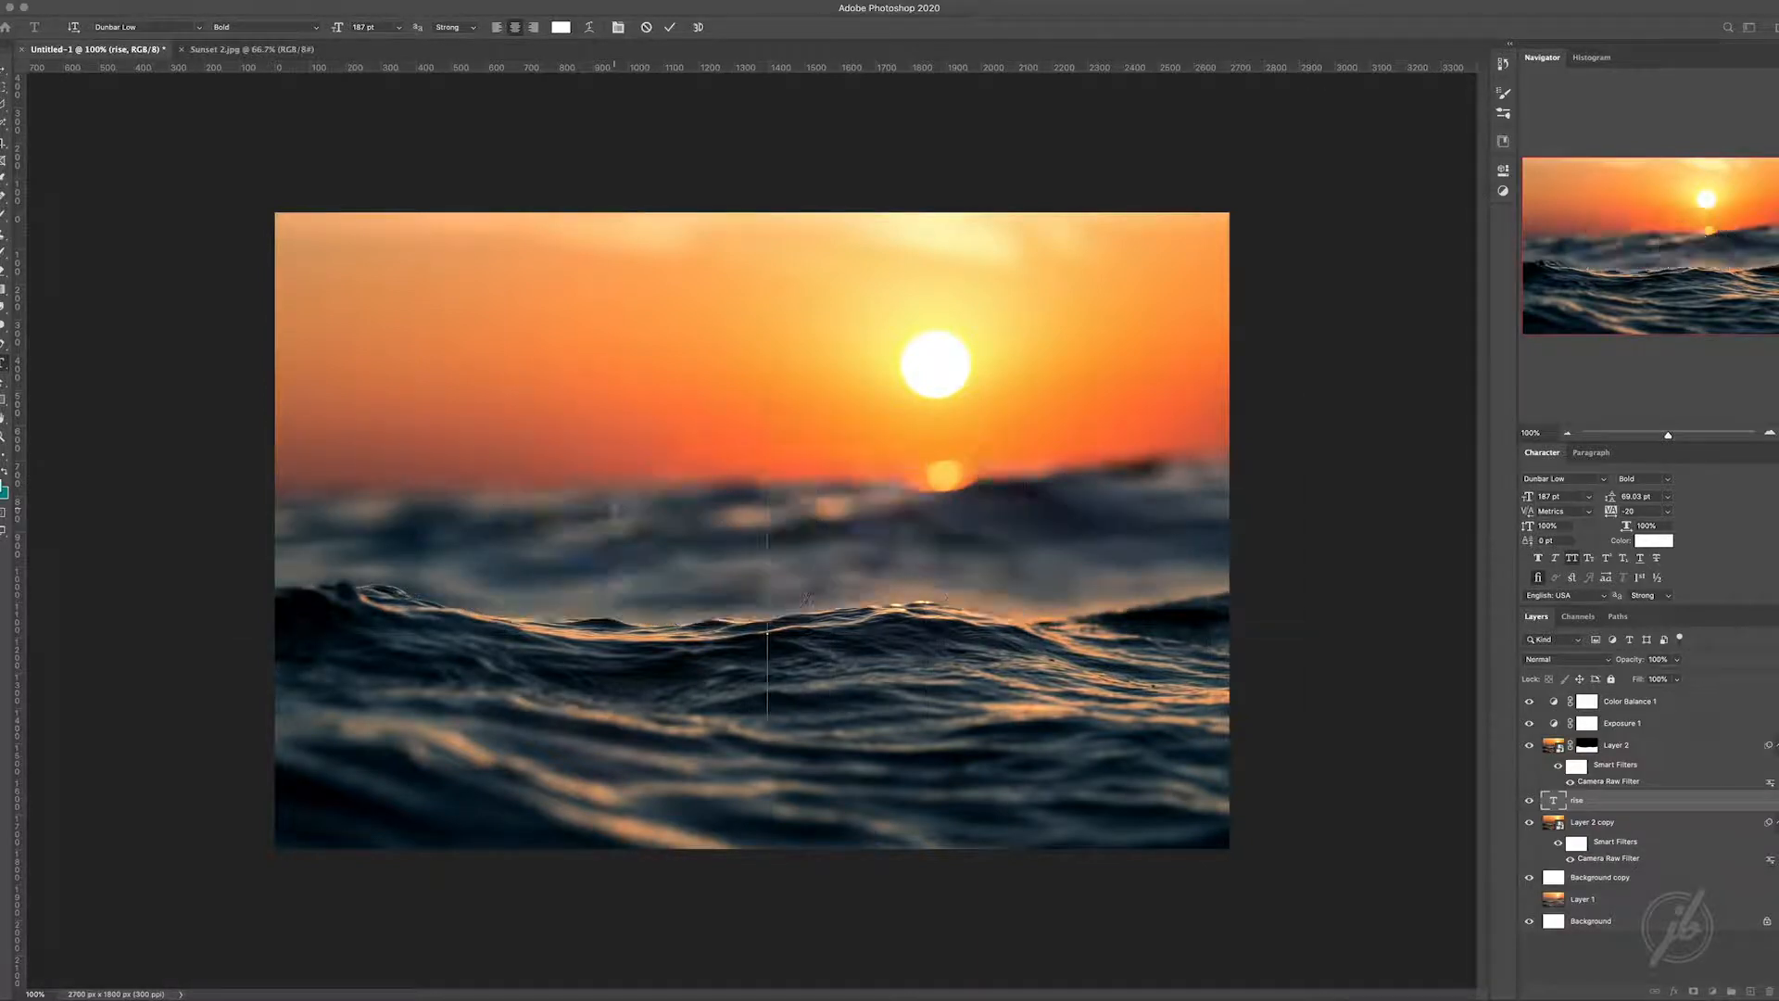
type("RISE")
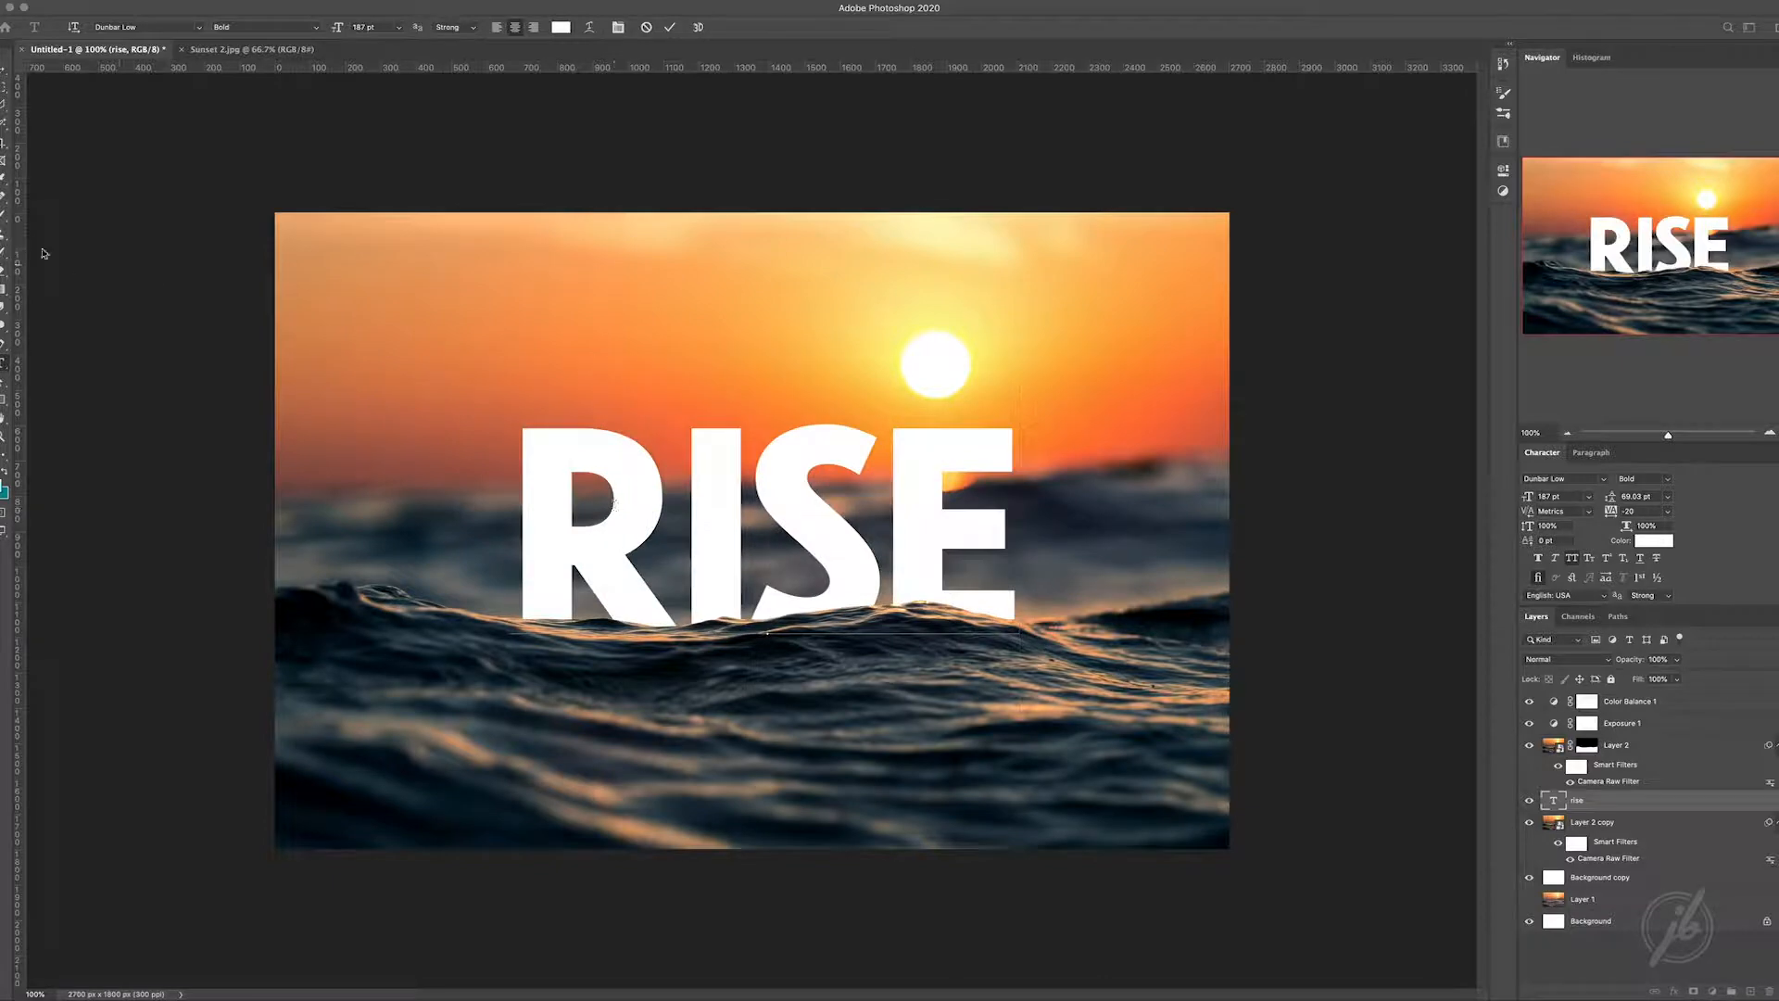
- Nudge the RISE title slightly upward, keeping the letter bottoms tucked behind the foreground wave
left_click(6, 74)
mouse_move(895, 547)
left_mouse_down()
mouse_move(888, 521)
mouse_move(892, 686)
mouse_move(895, 540)
left_mouse_up()
key("super+plus")
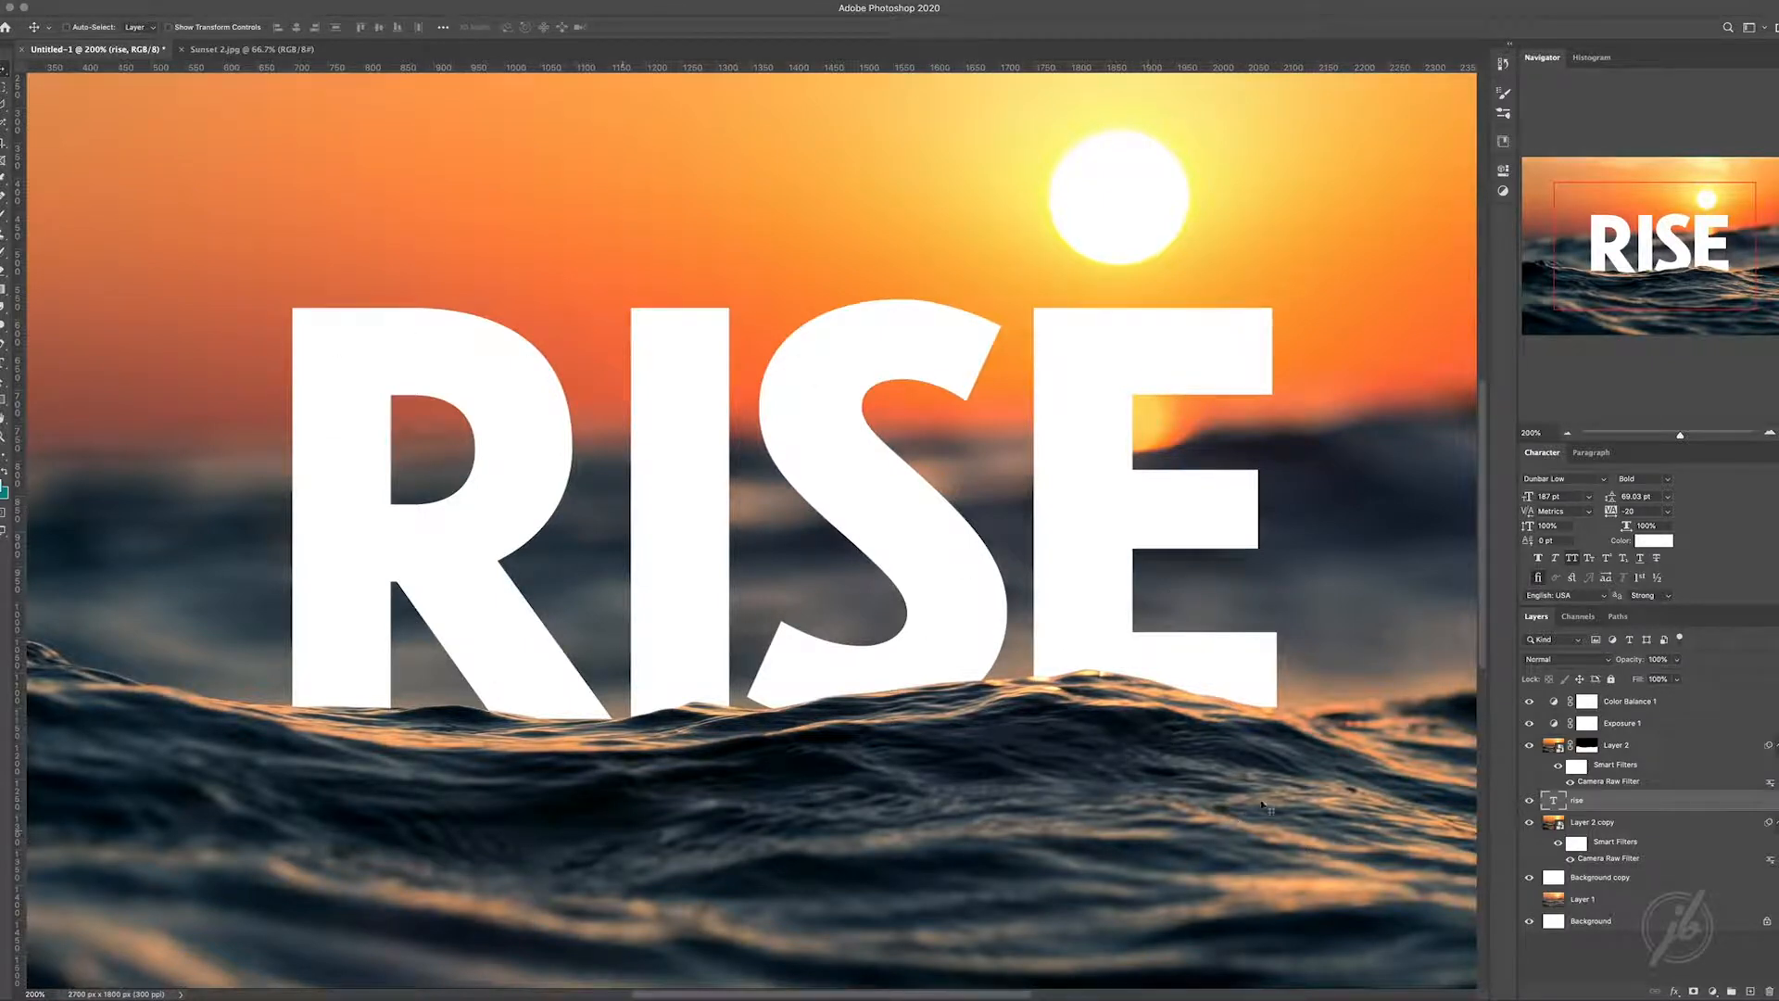
key("ctrl+minus")
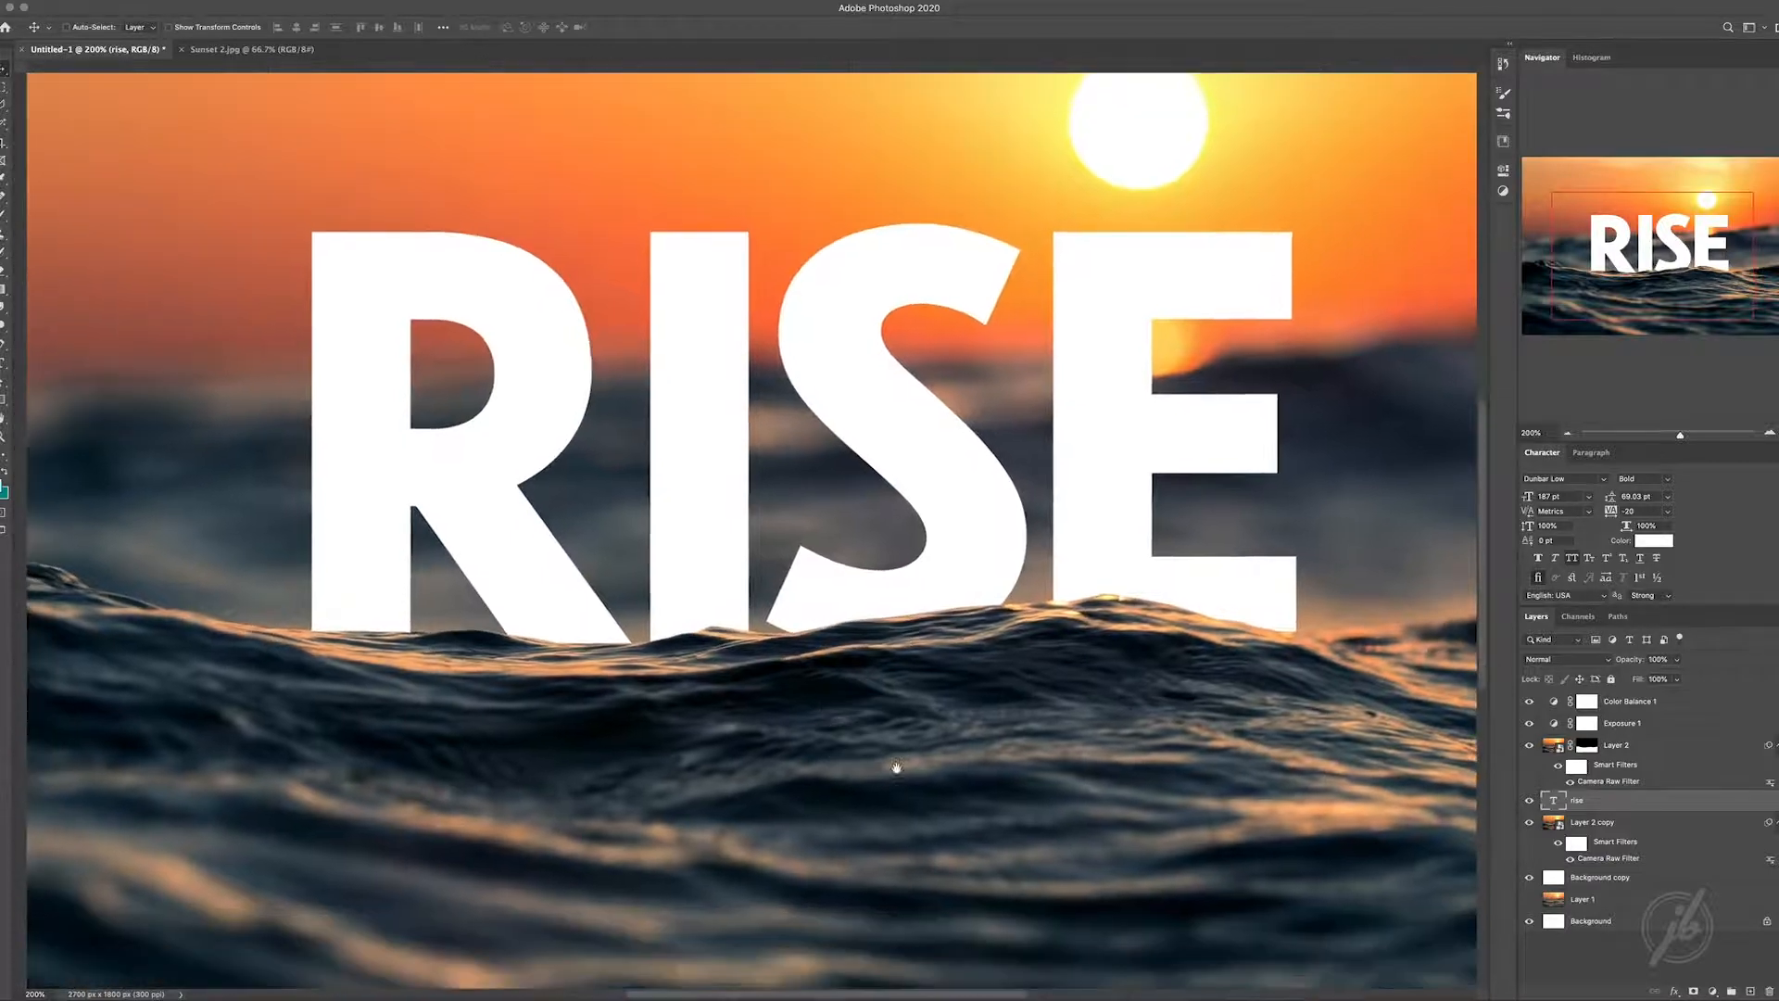
key("ctrl+minus")
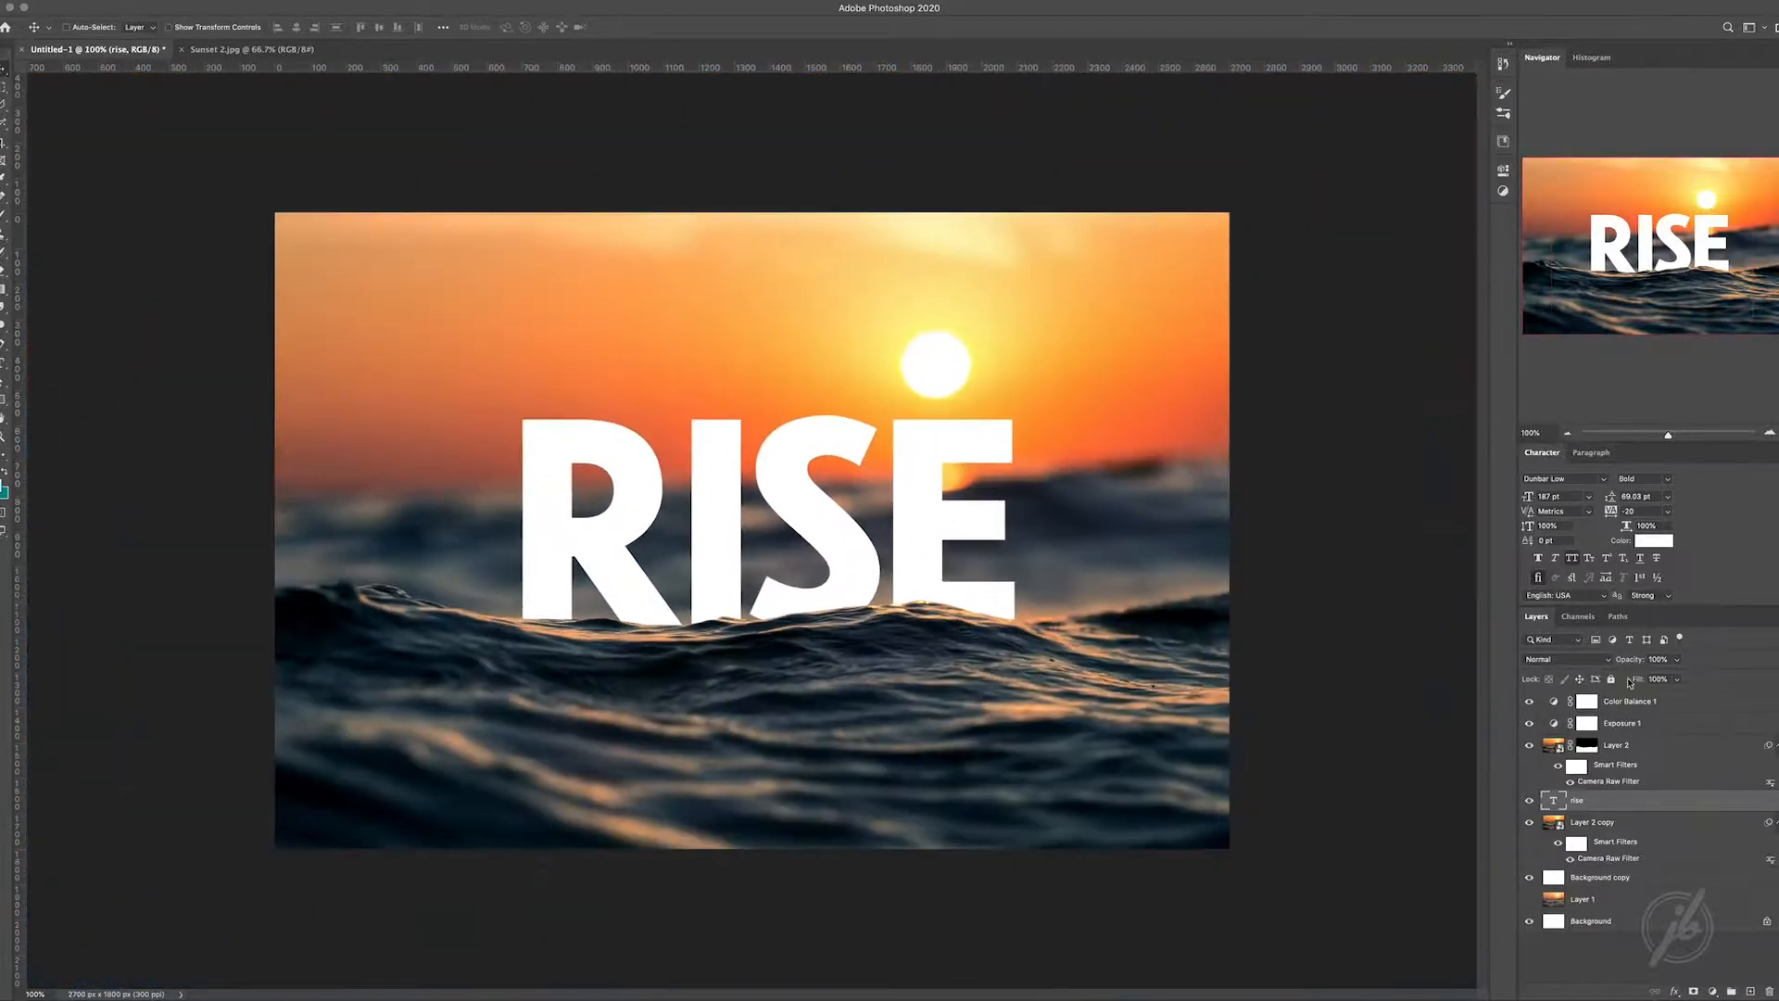
- Convert the rise text layer to a Smart Object
right_click(1608, 807)
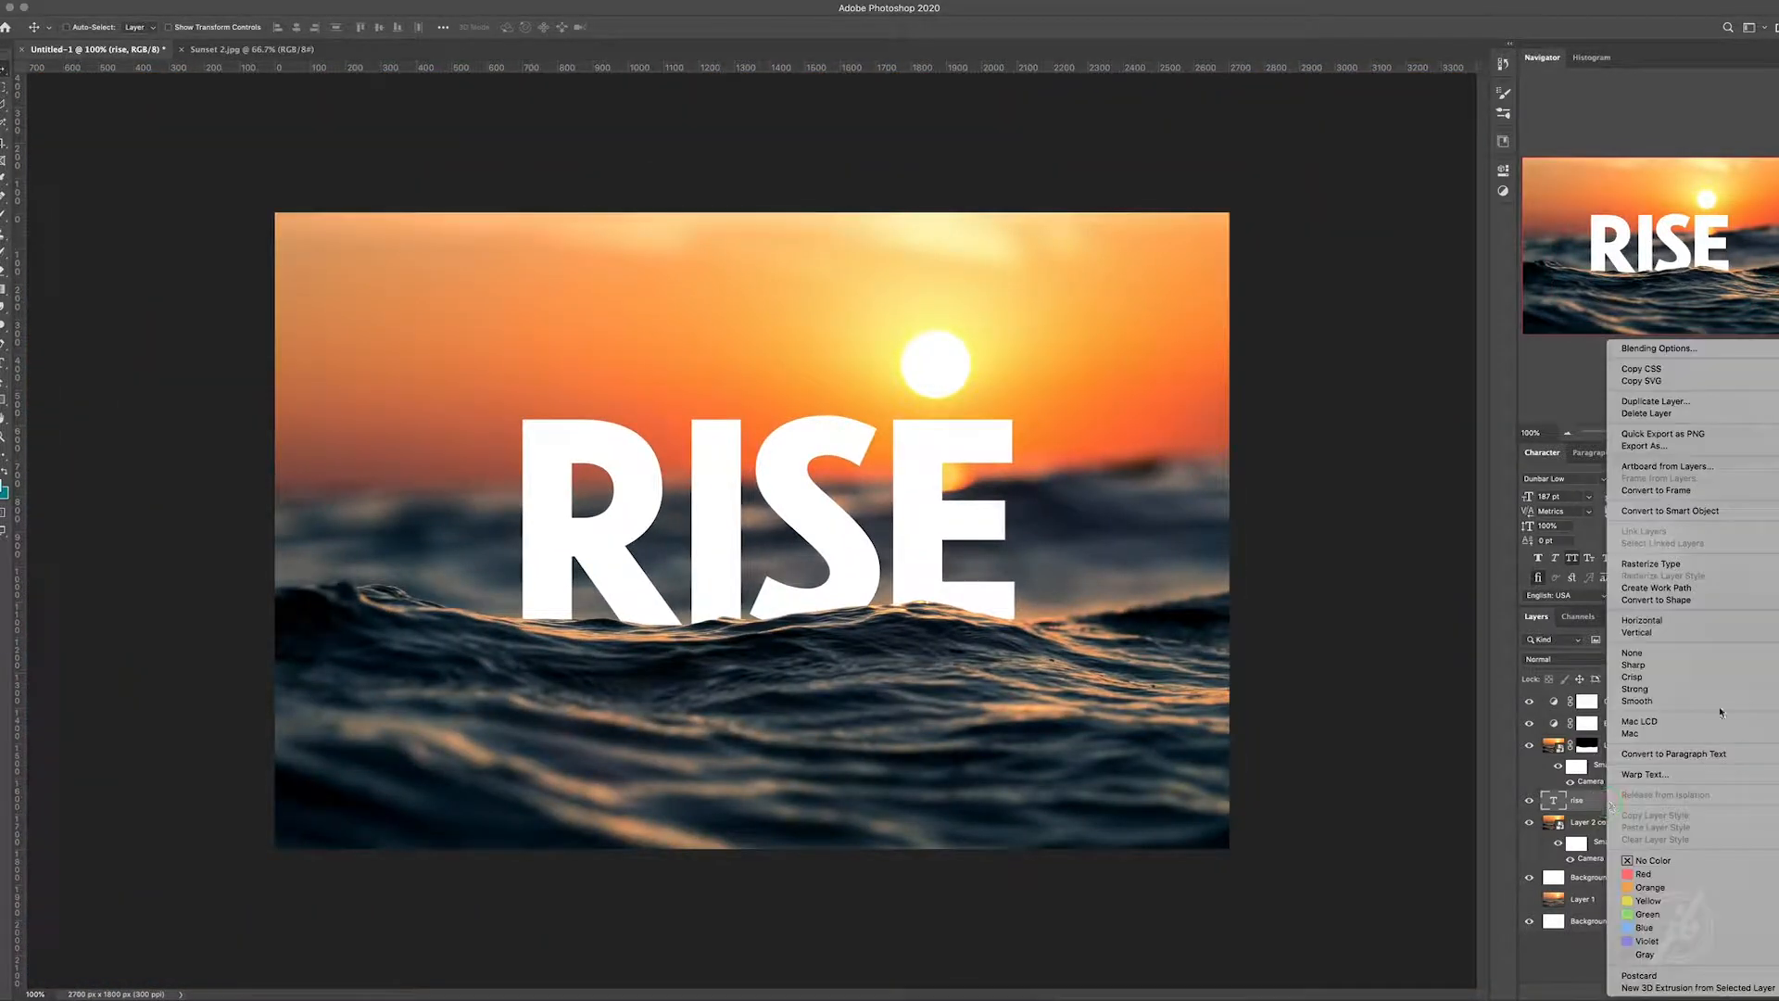
left_click(1668, 511)
left_click(1625, 803)
right_click(1625, 802)
left_click(1680, 805)
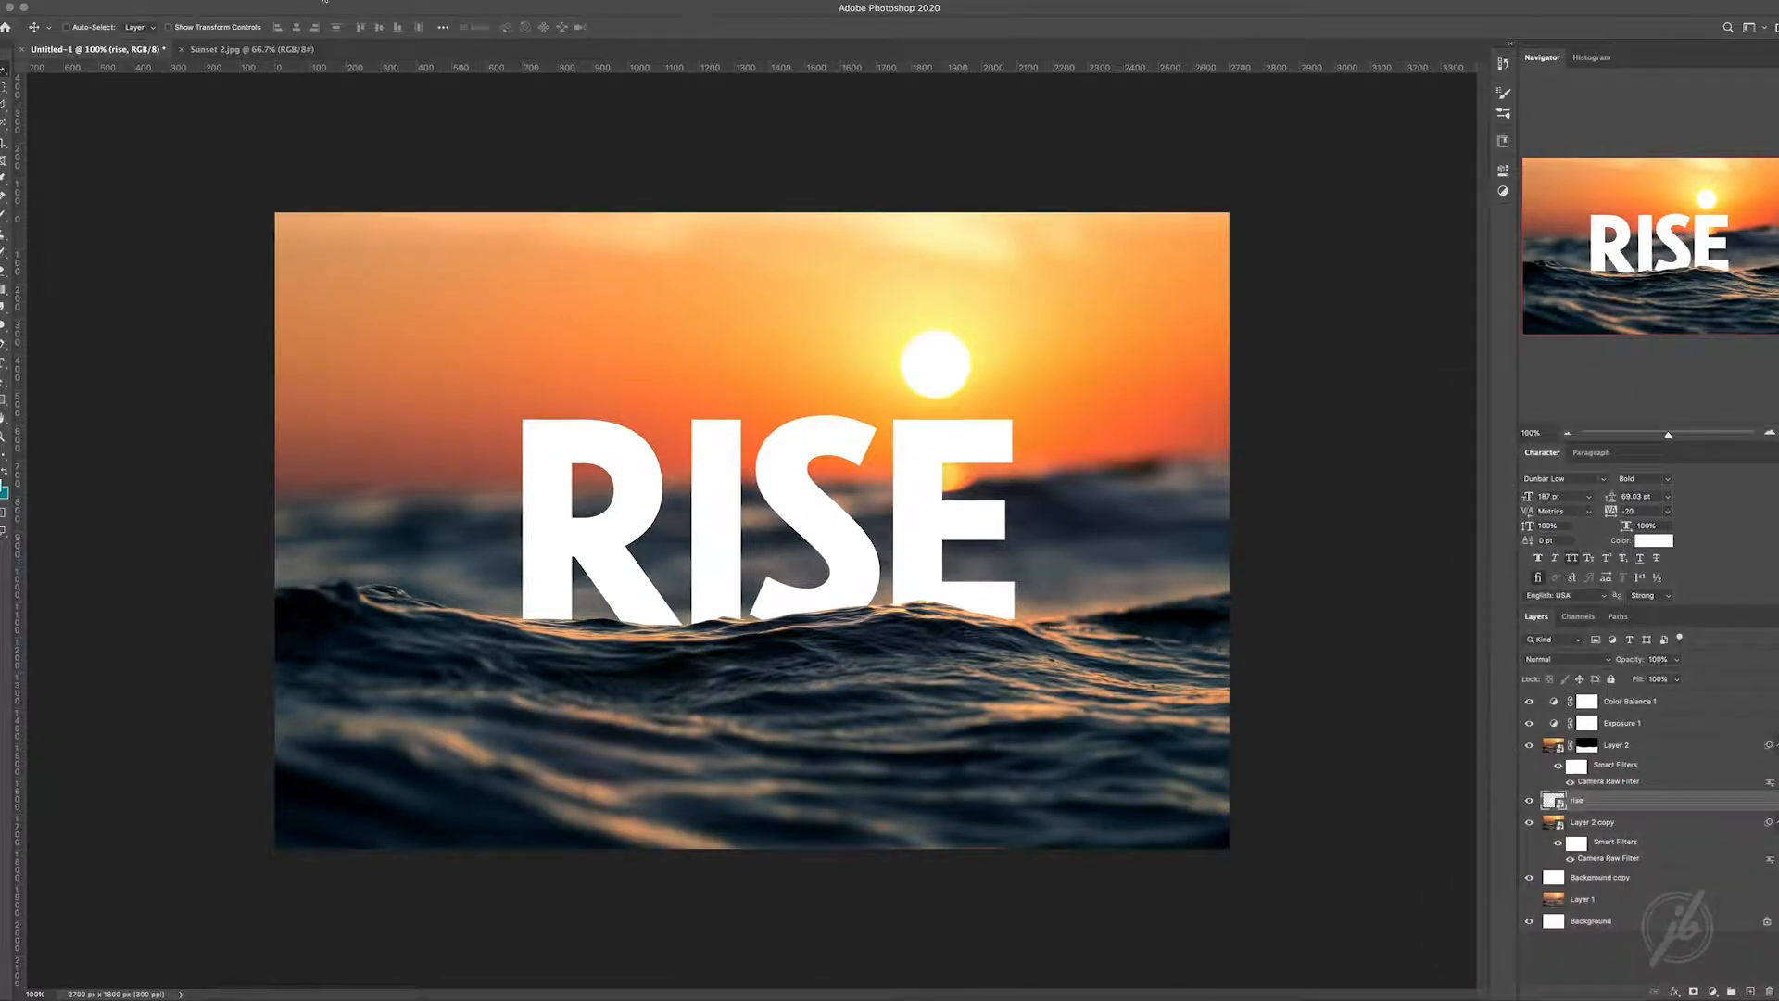
- Start an Iris Blur on the rise layer, pull its inner sharpness points slightly inward and shift the blur ellipse slightly left
left_click(325, 1)
mouse_move(376, 171)
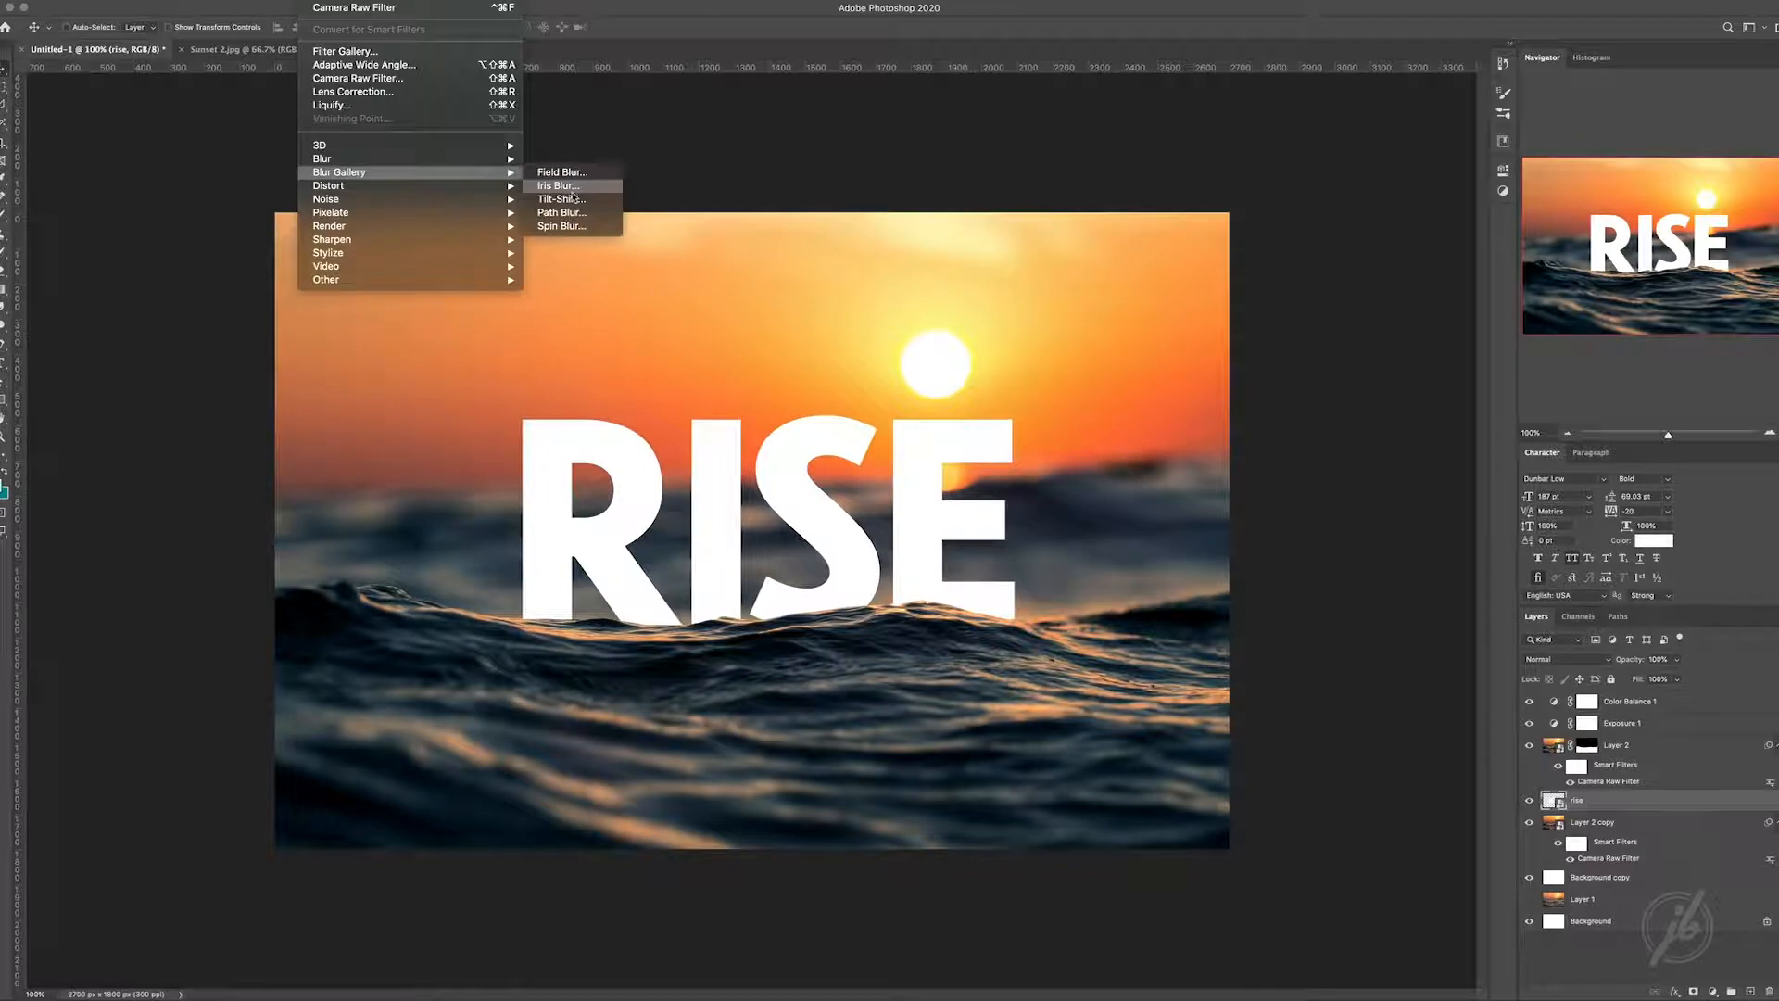
left_click(578, 185)
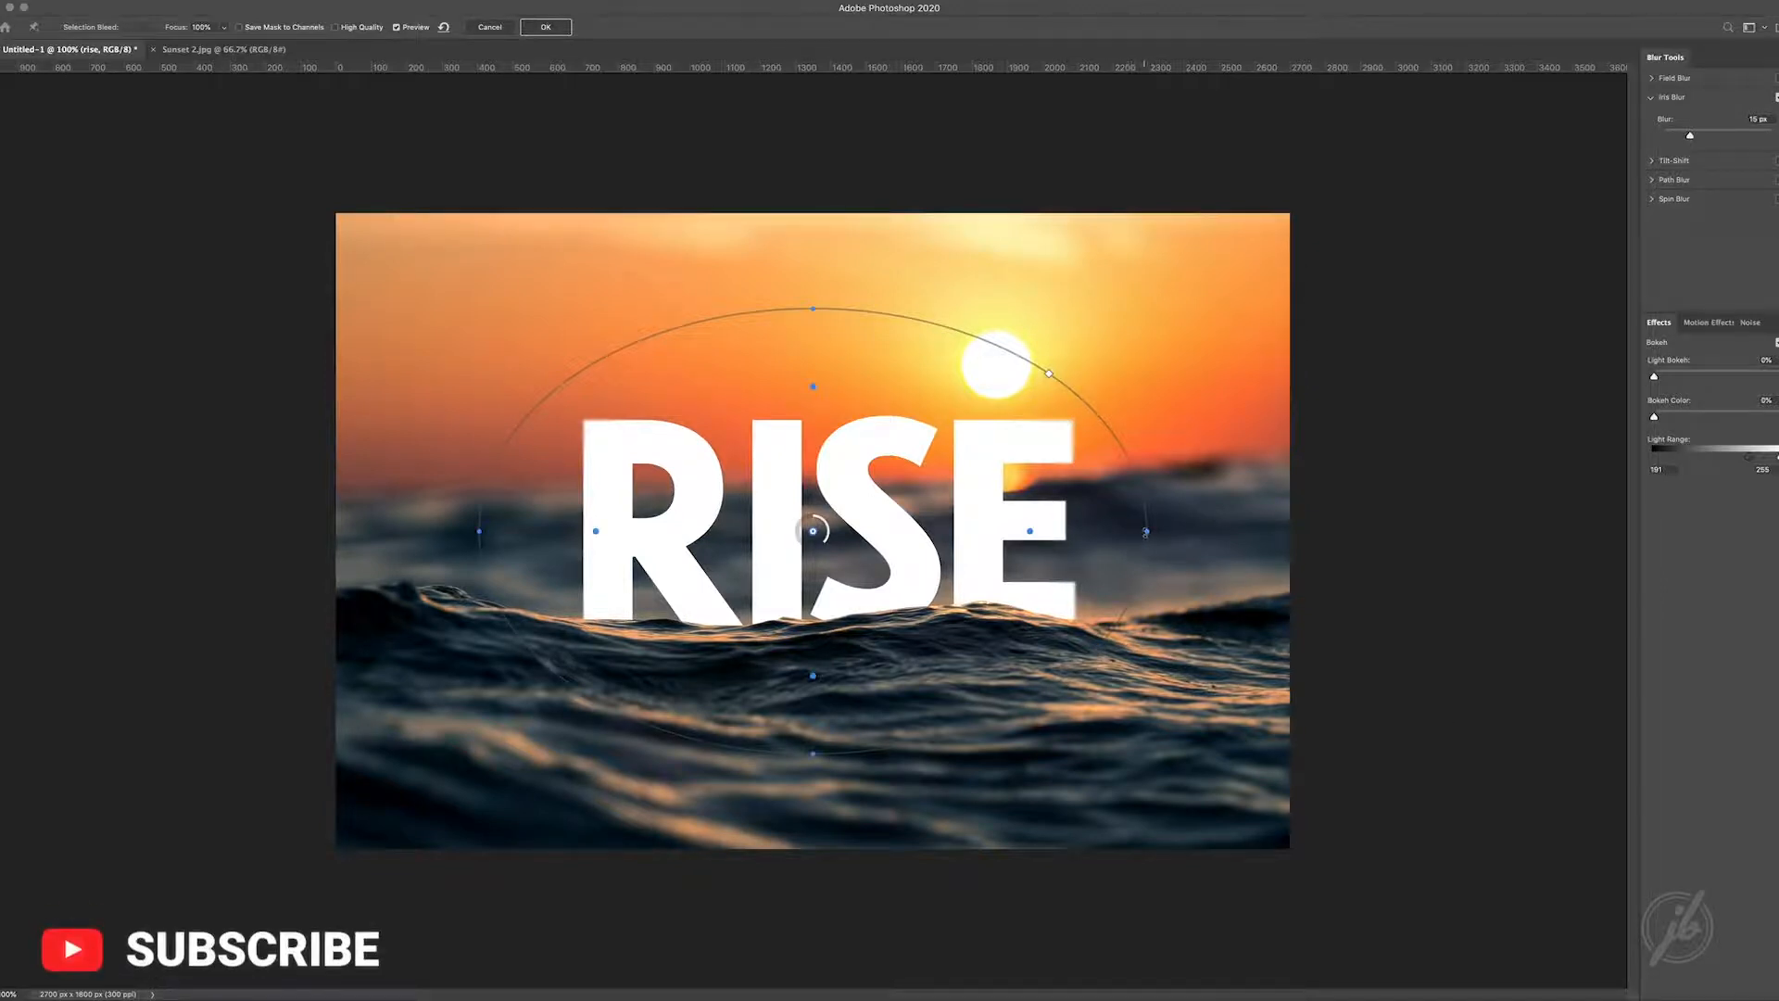
left_click_drag(1031, 533, 1019, 532)
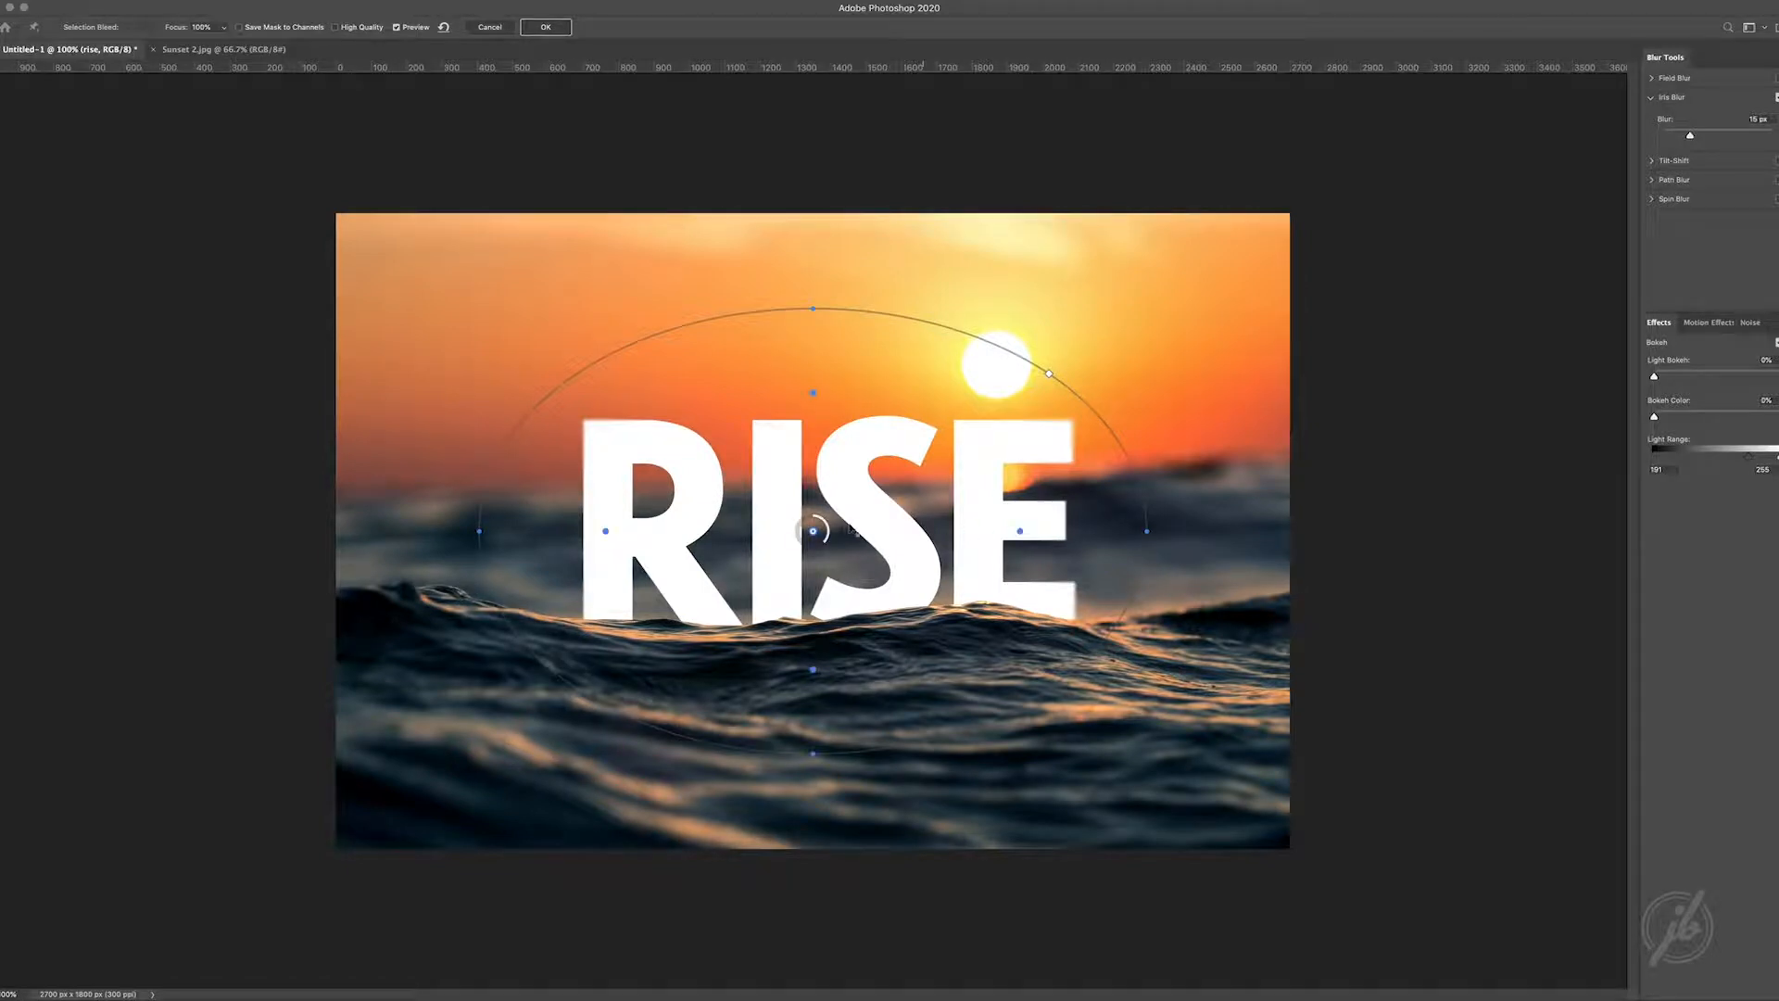
left_click_drag(812, 533, 806, 533)
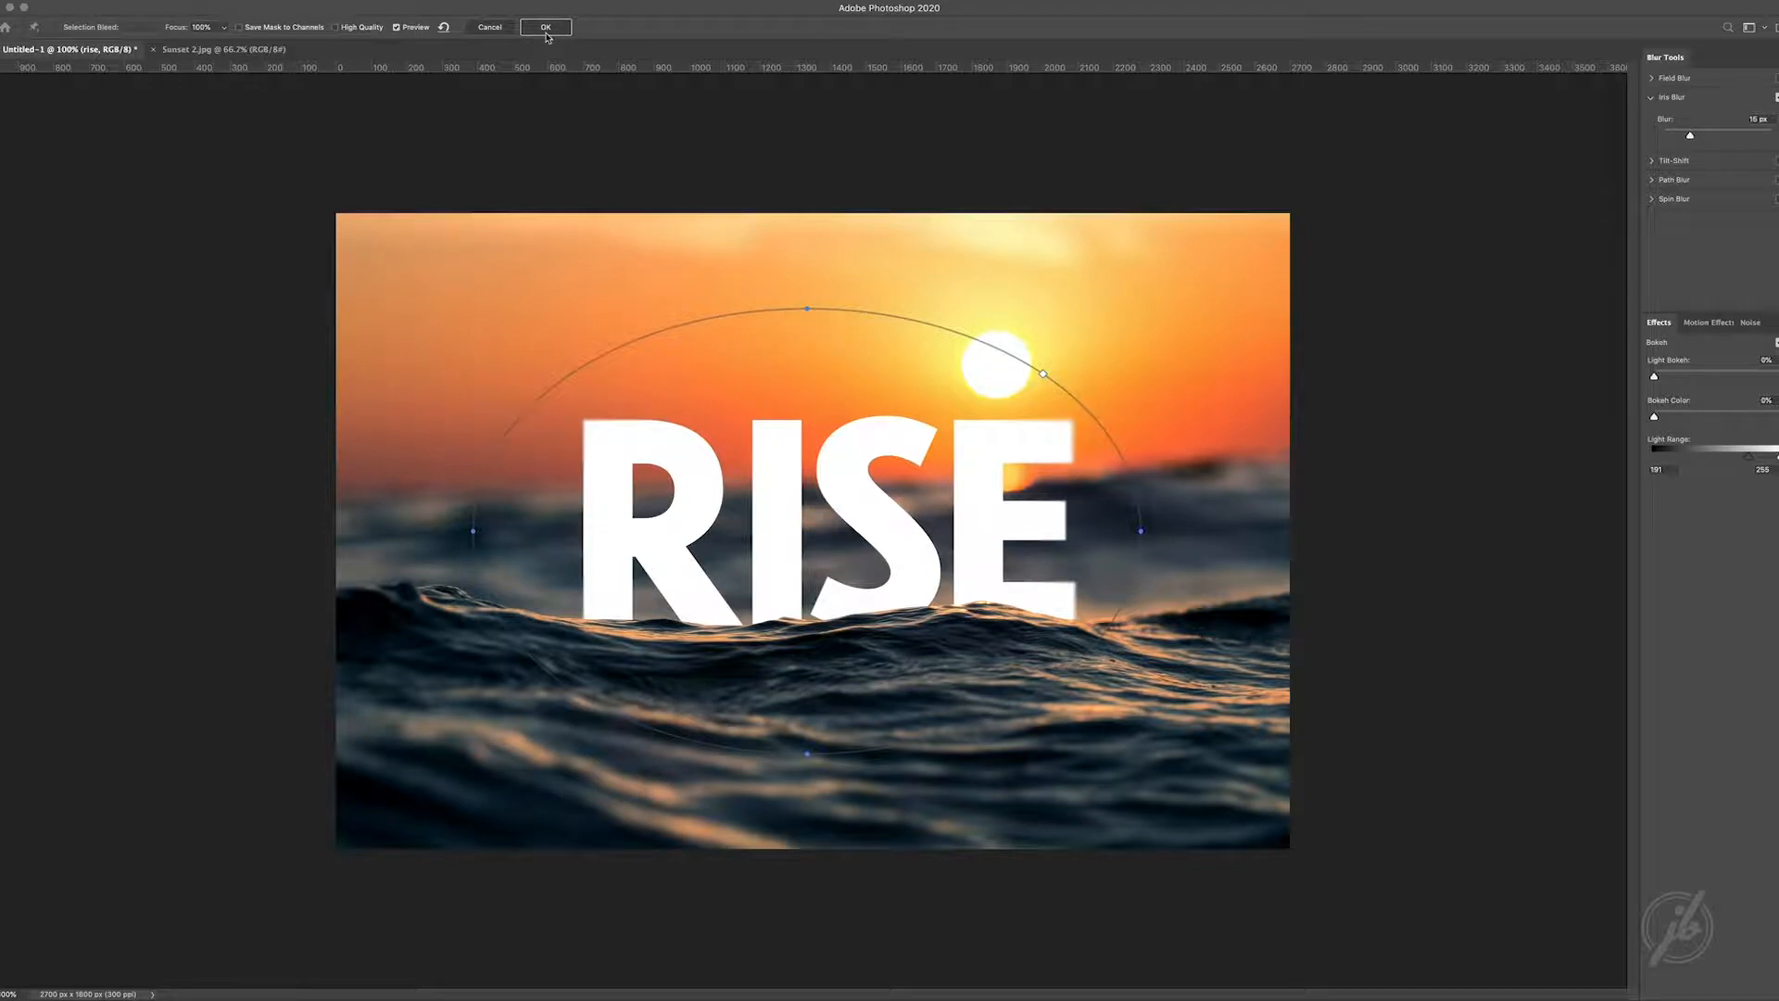
- Set the Iris Blur amount to 15 px and apply it to the title
left_click_drag(1702, 134, 1743, 136)
left_click(1684, 137)
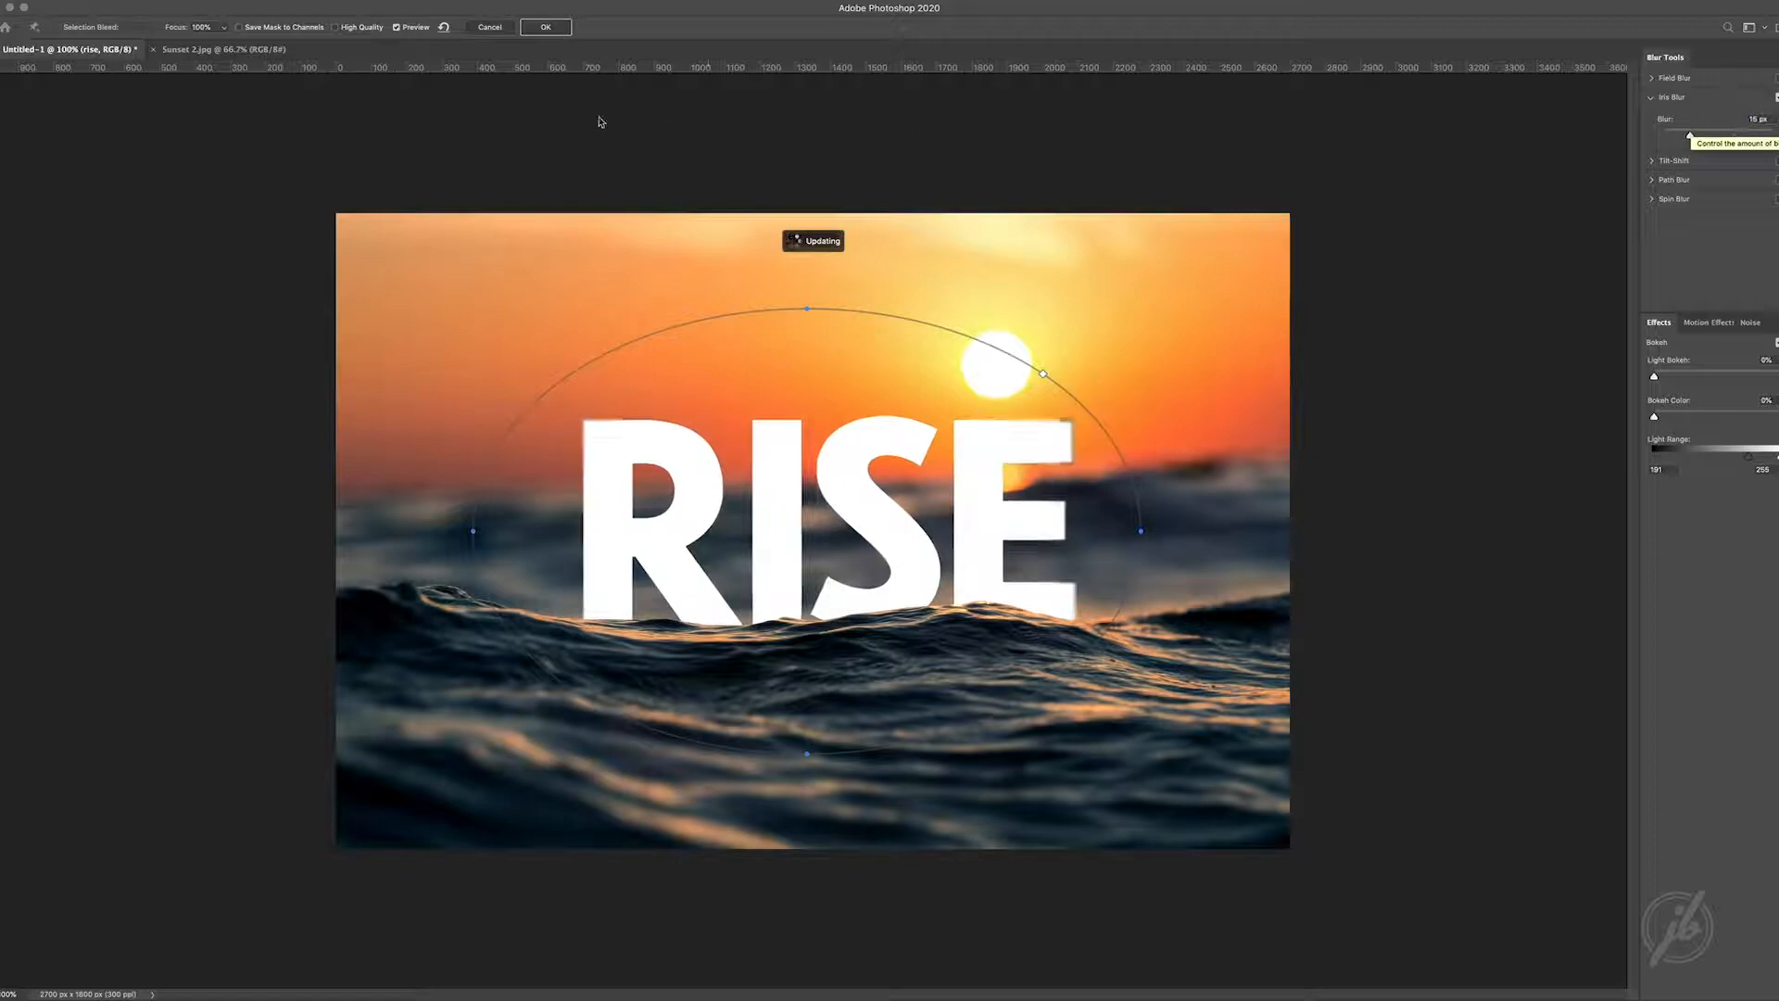
key("Return")
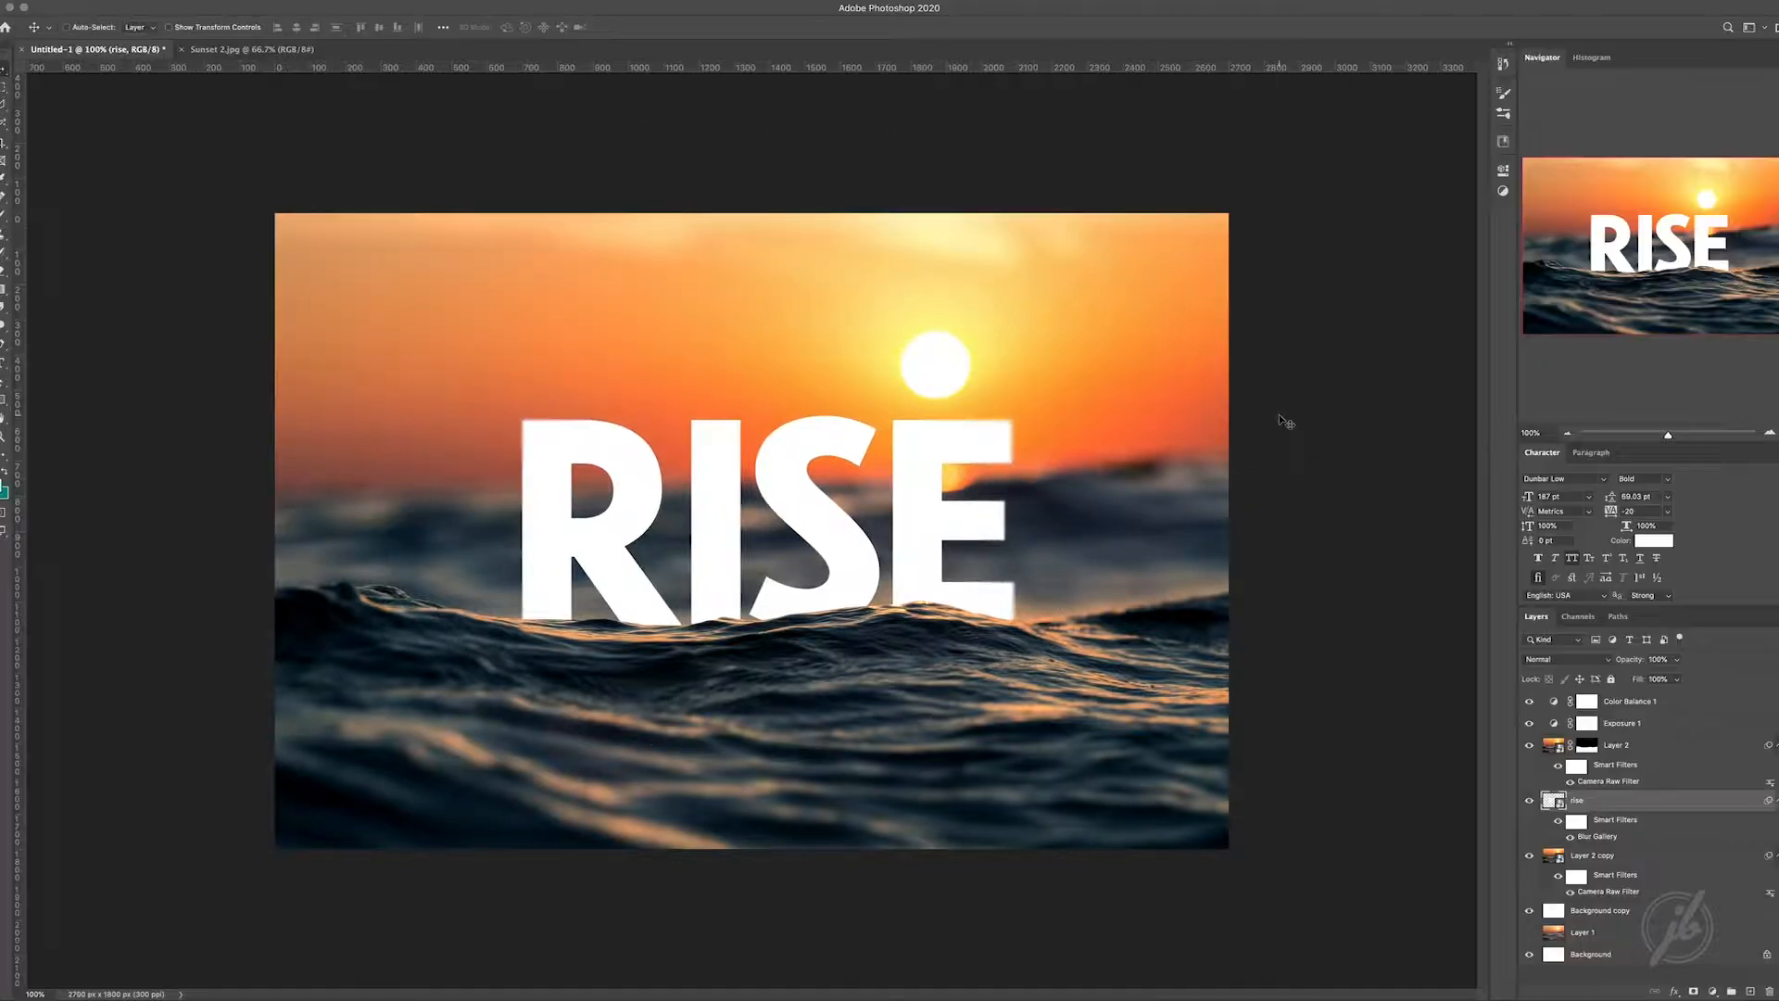
left_click(1770, 434)
mouse_move(1658, 289)
left_mouse_down()
mouse_move(1679, 286)
mouse_move(1664, 281)
left_mouse_up()
left_click(1567, 433)
- Duplicate the blurred rise layer and flip the copy vertically
key("super+j")
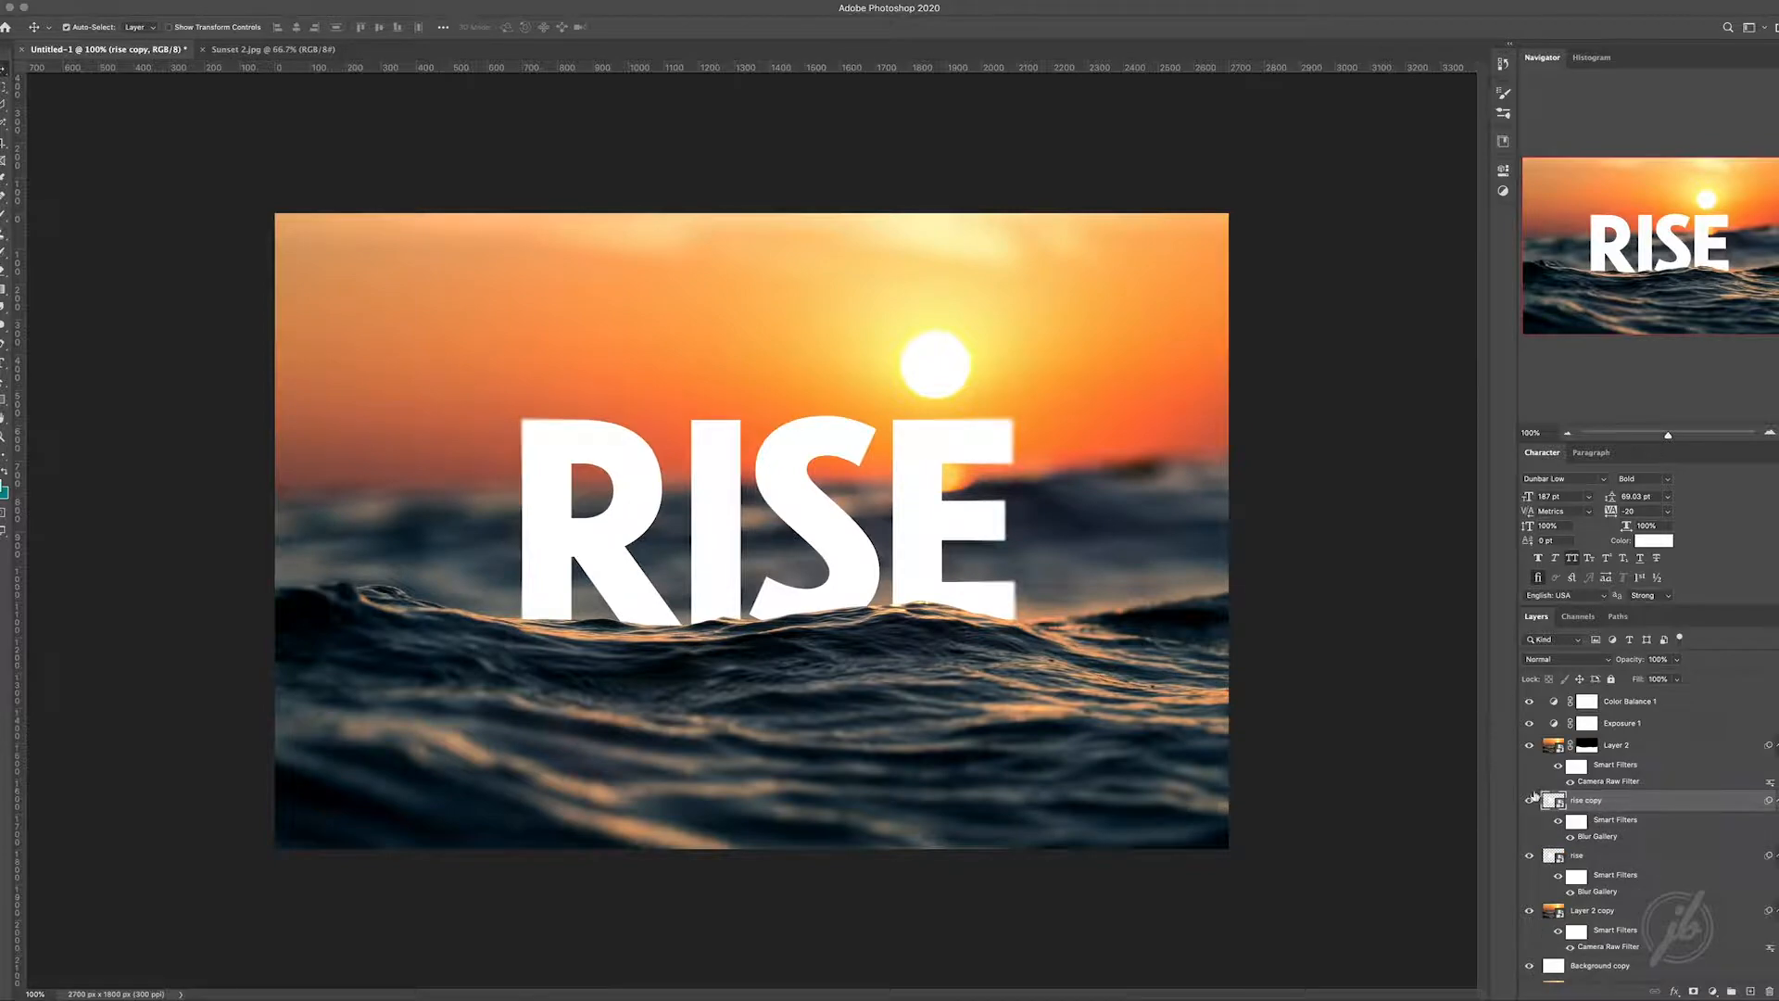
key("super+t")
left_click(992, 331)
right_click(899, 543)
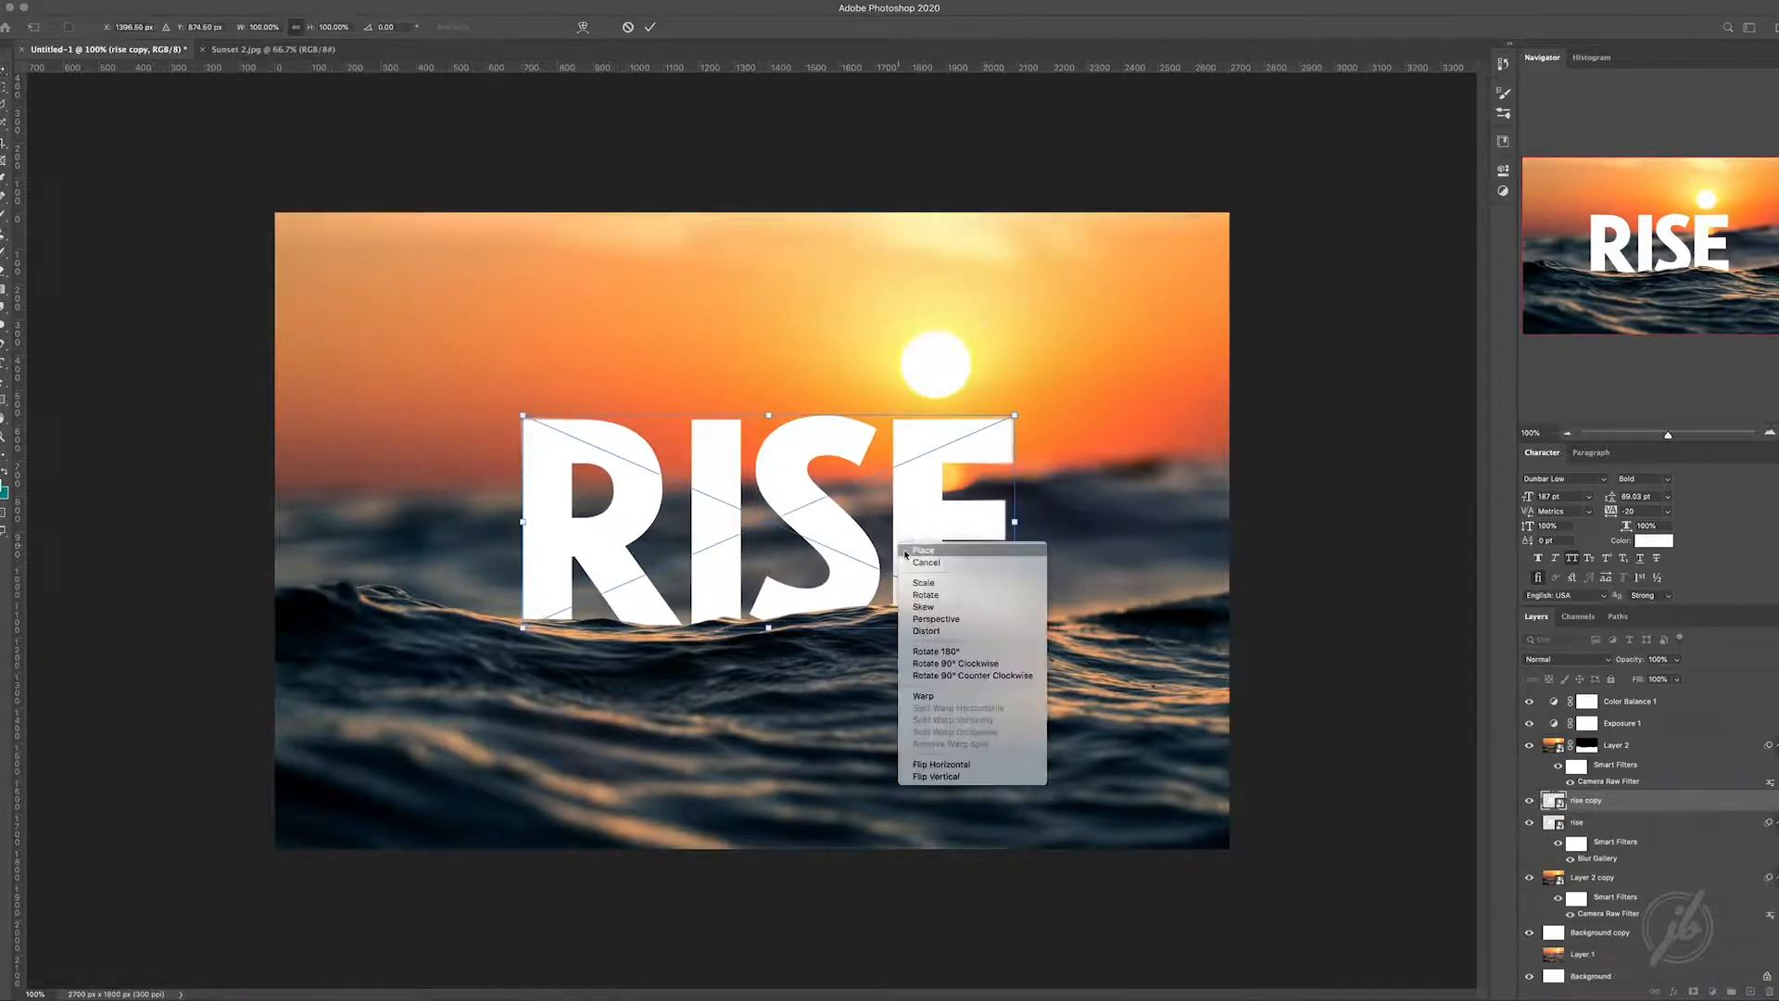
left_click(981, 776)
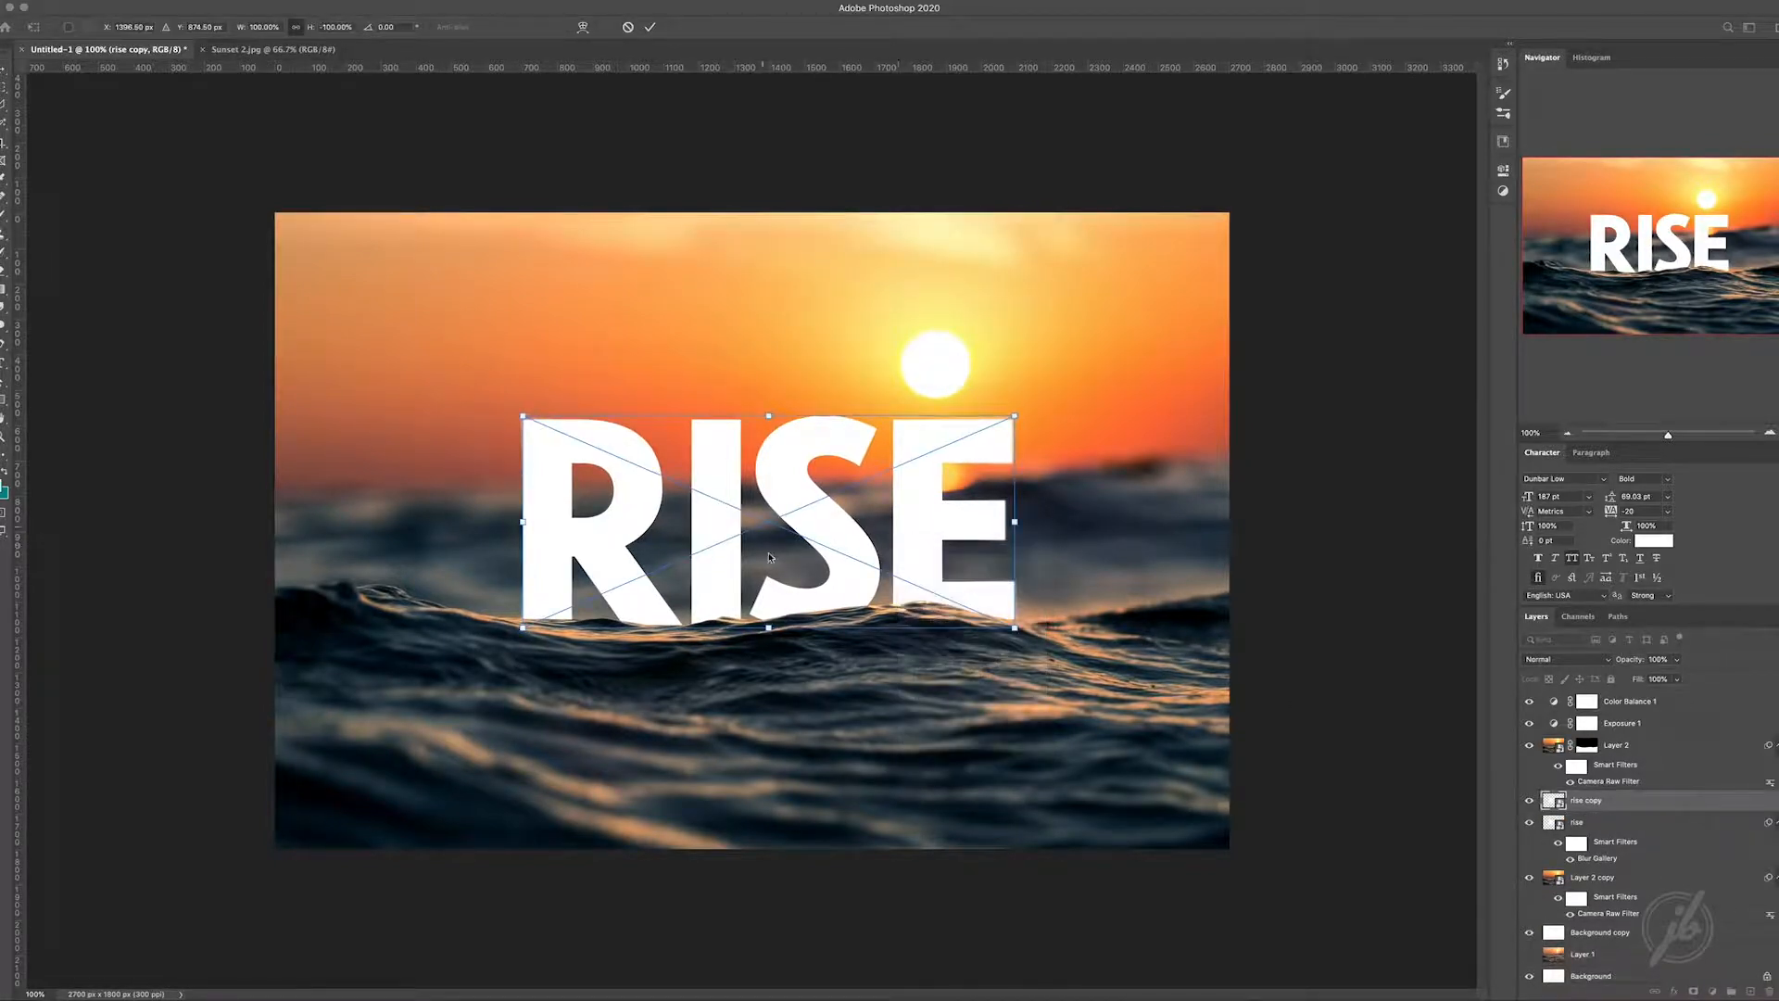
- Move the flipped title copy directly below the original as a reflection and place its layer at the top of the stack
left_click_drag(769, 557, 802, 712)
key("Return")
left_click_drag(1620, 805, 1617, 695)
left_click_drag(864, 674, 863, 687)
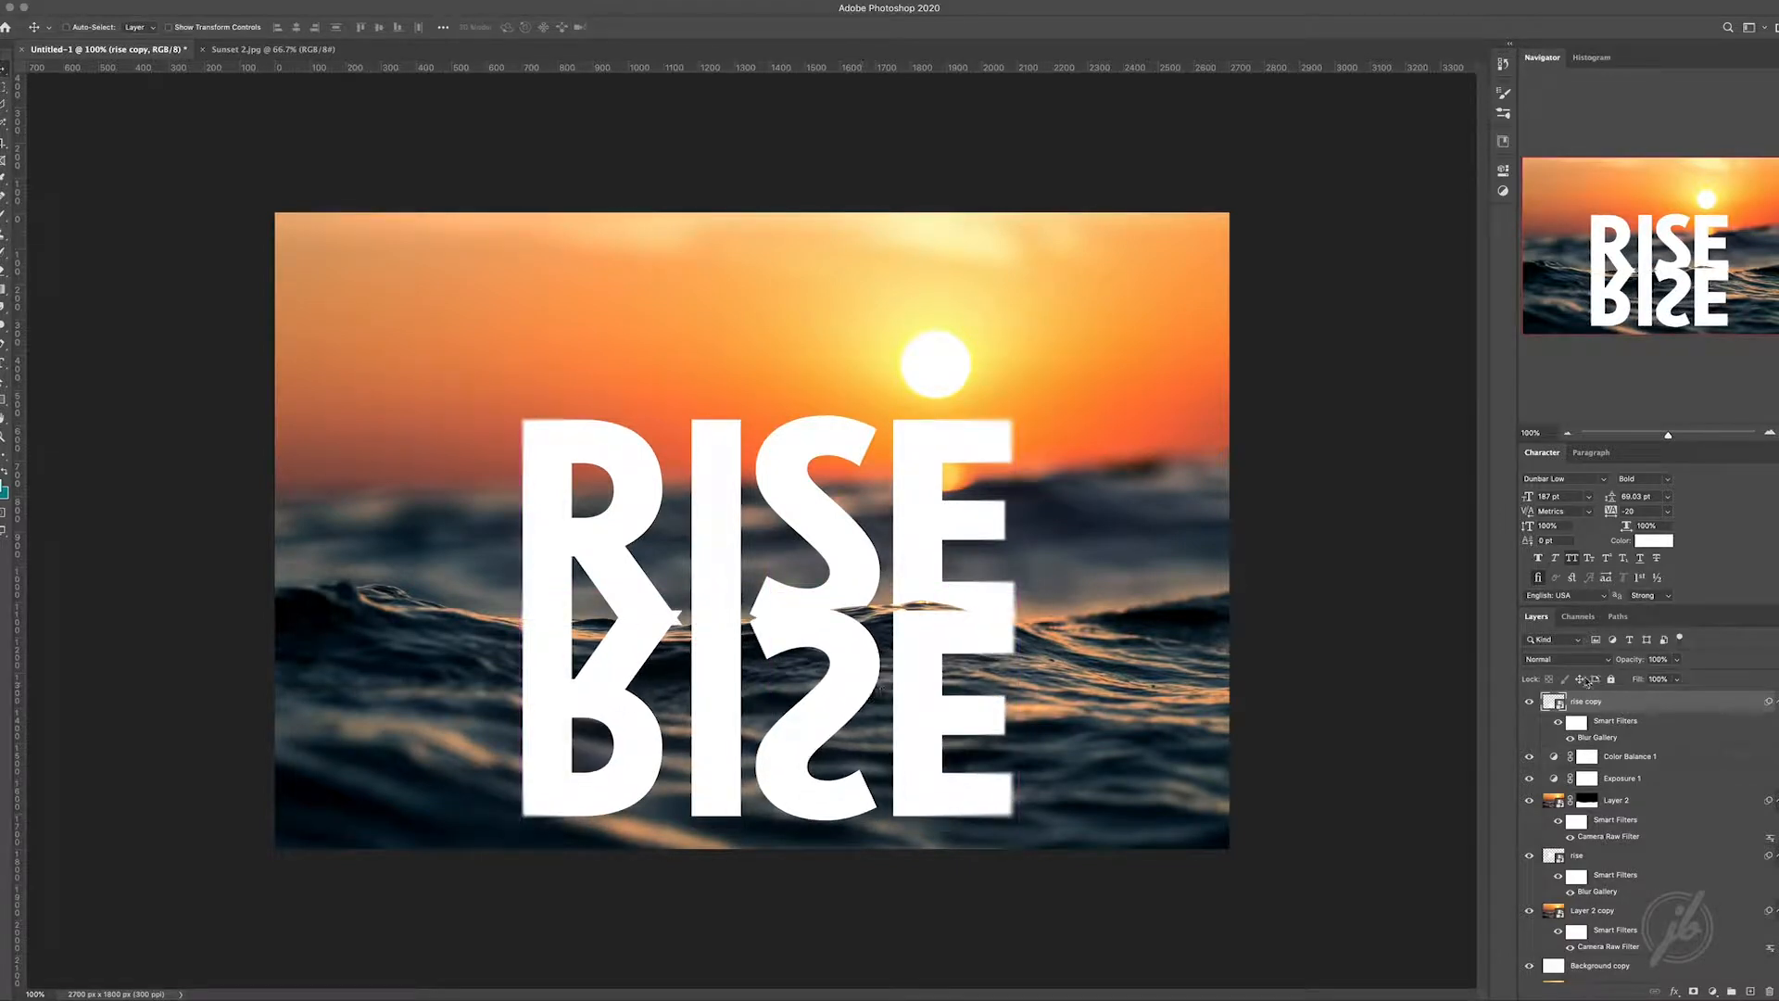
- Distort the flipped title copy so its lower edge flares outward well beyond both sides of the upright title
key("ctrl+t")
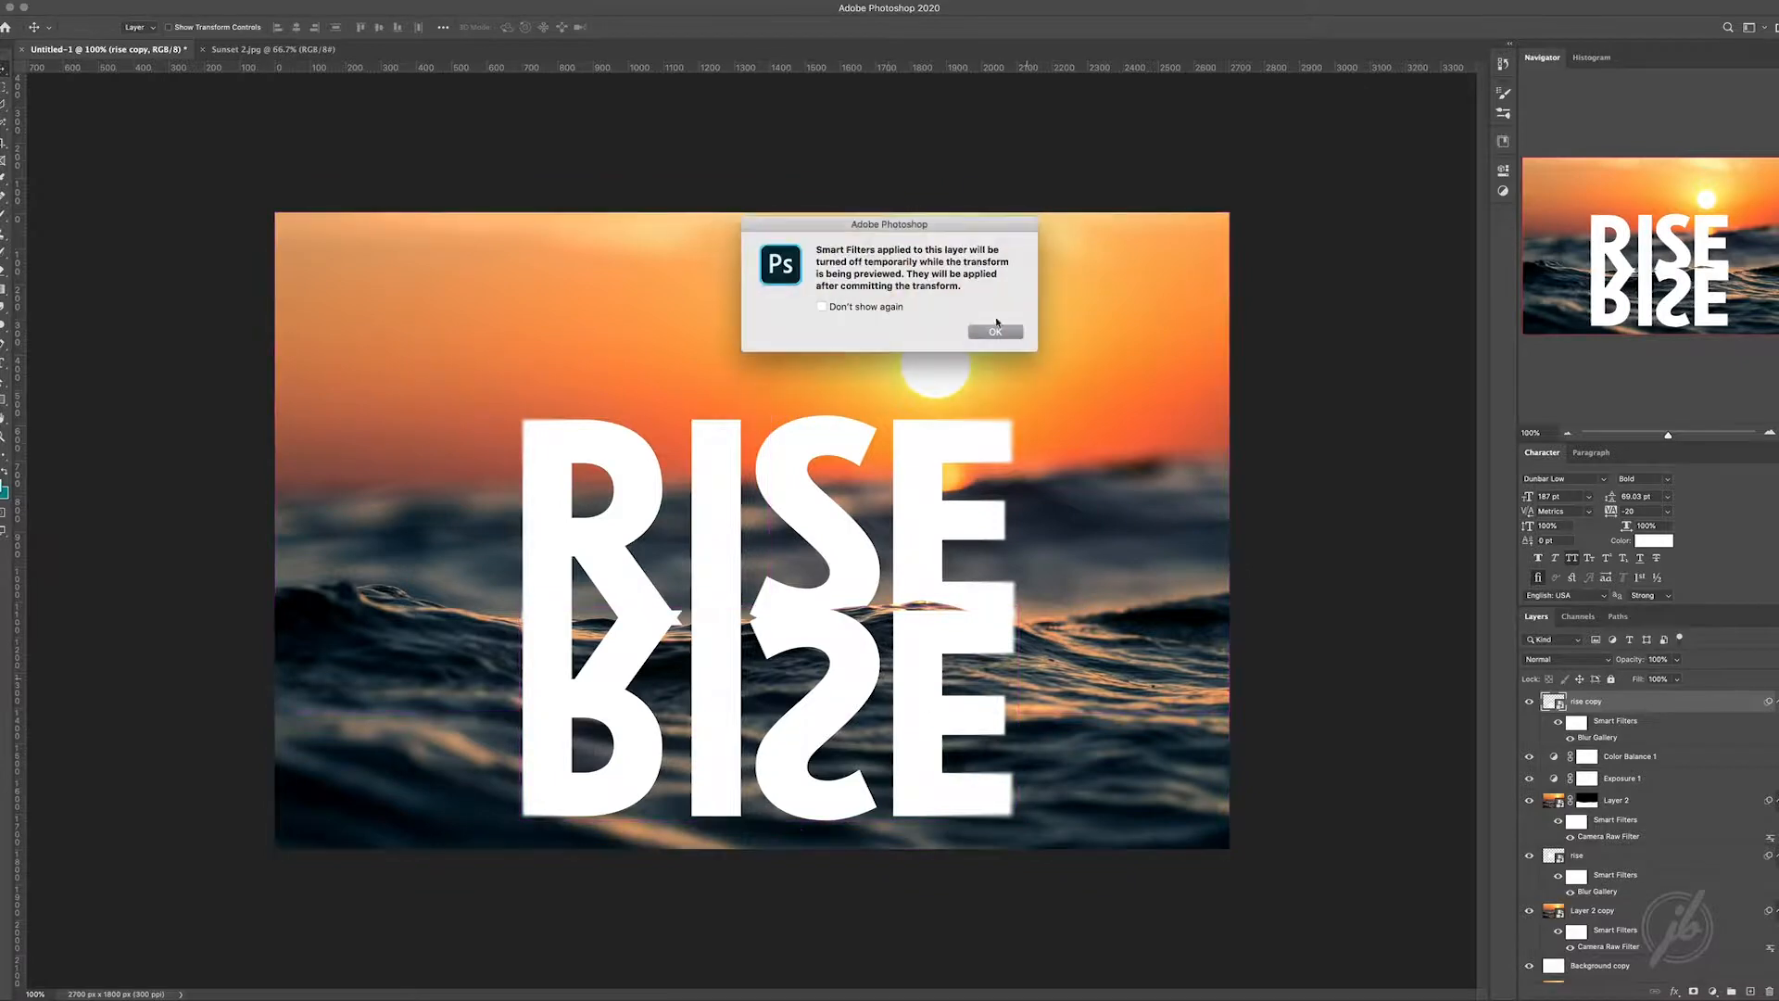
left_click(1040, 383)
right_click(938, 637)
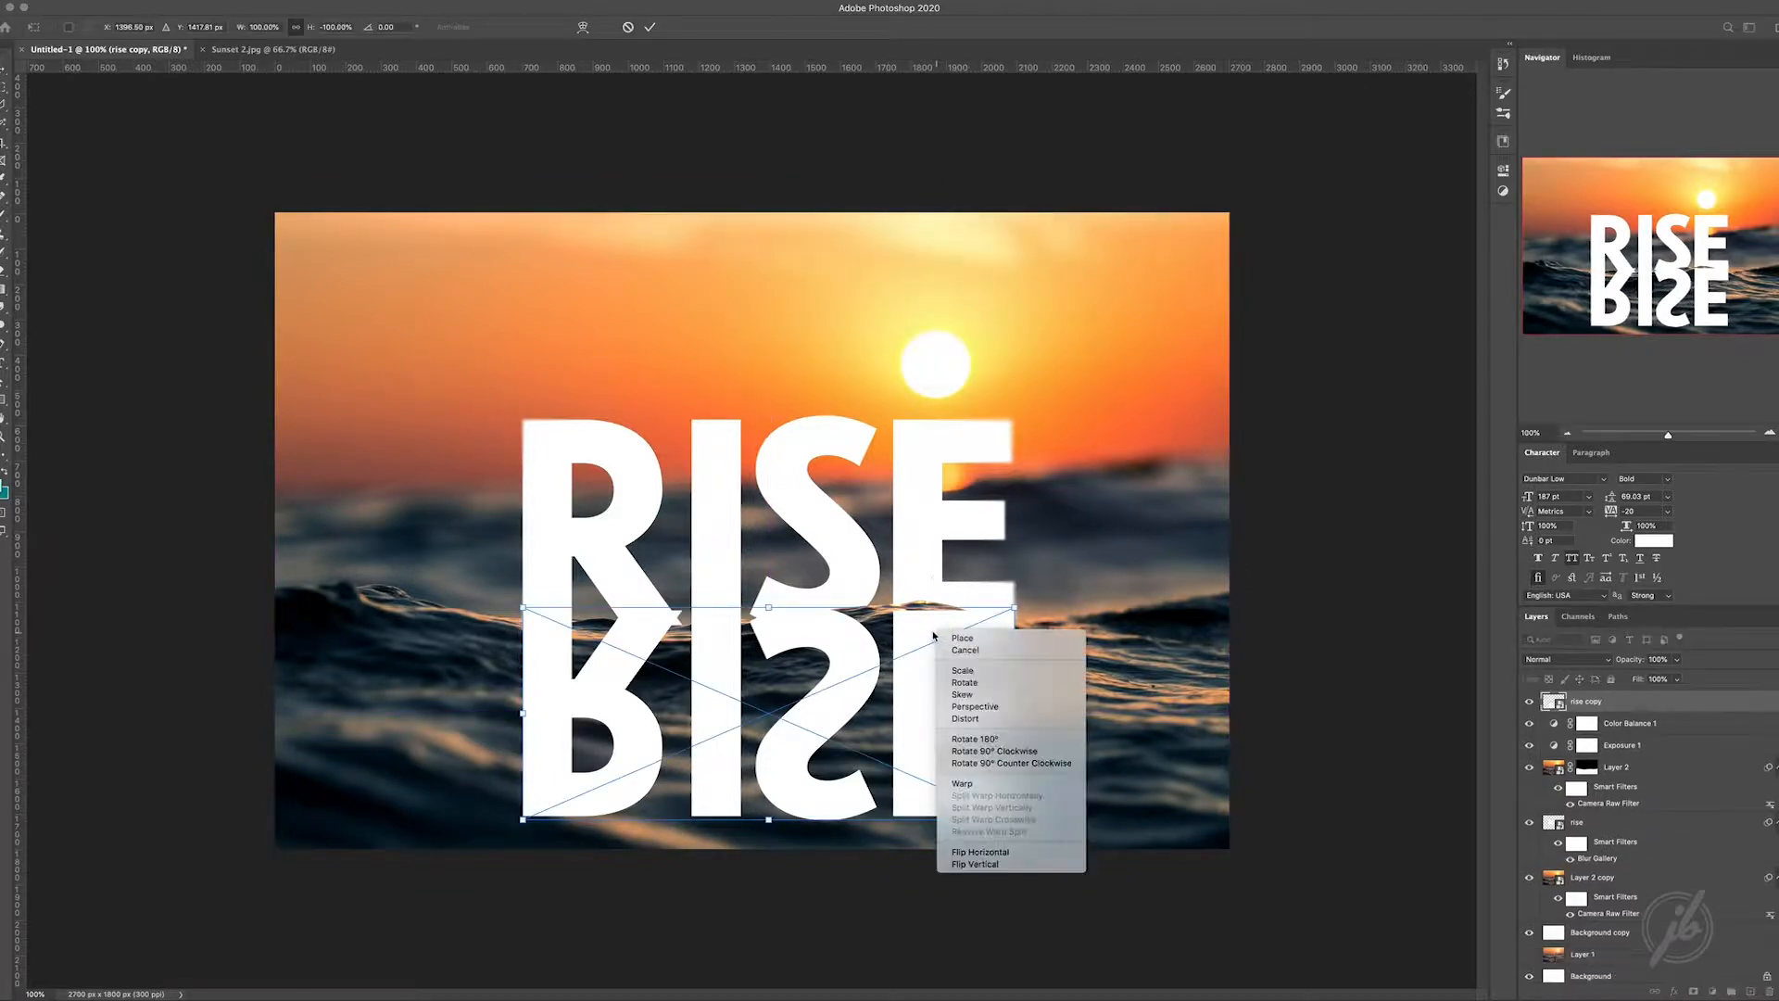
left_click(984, 716)
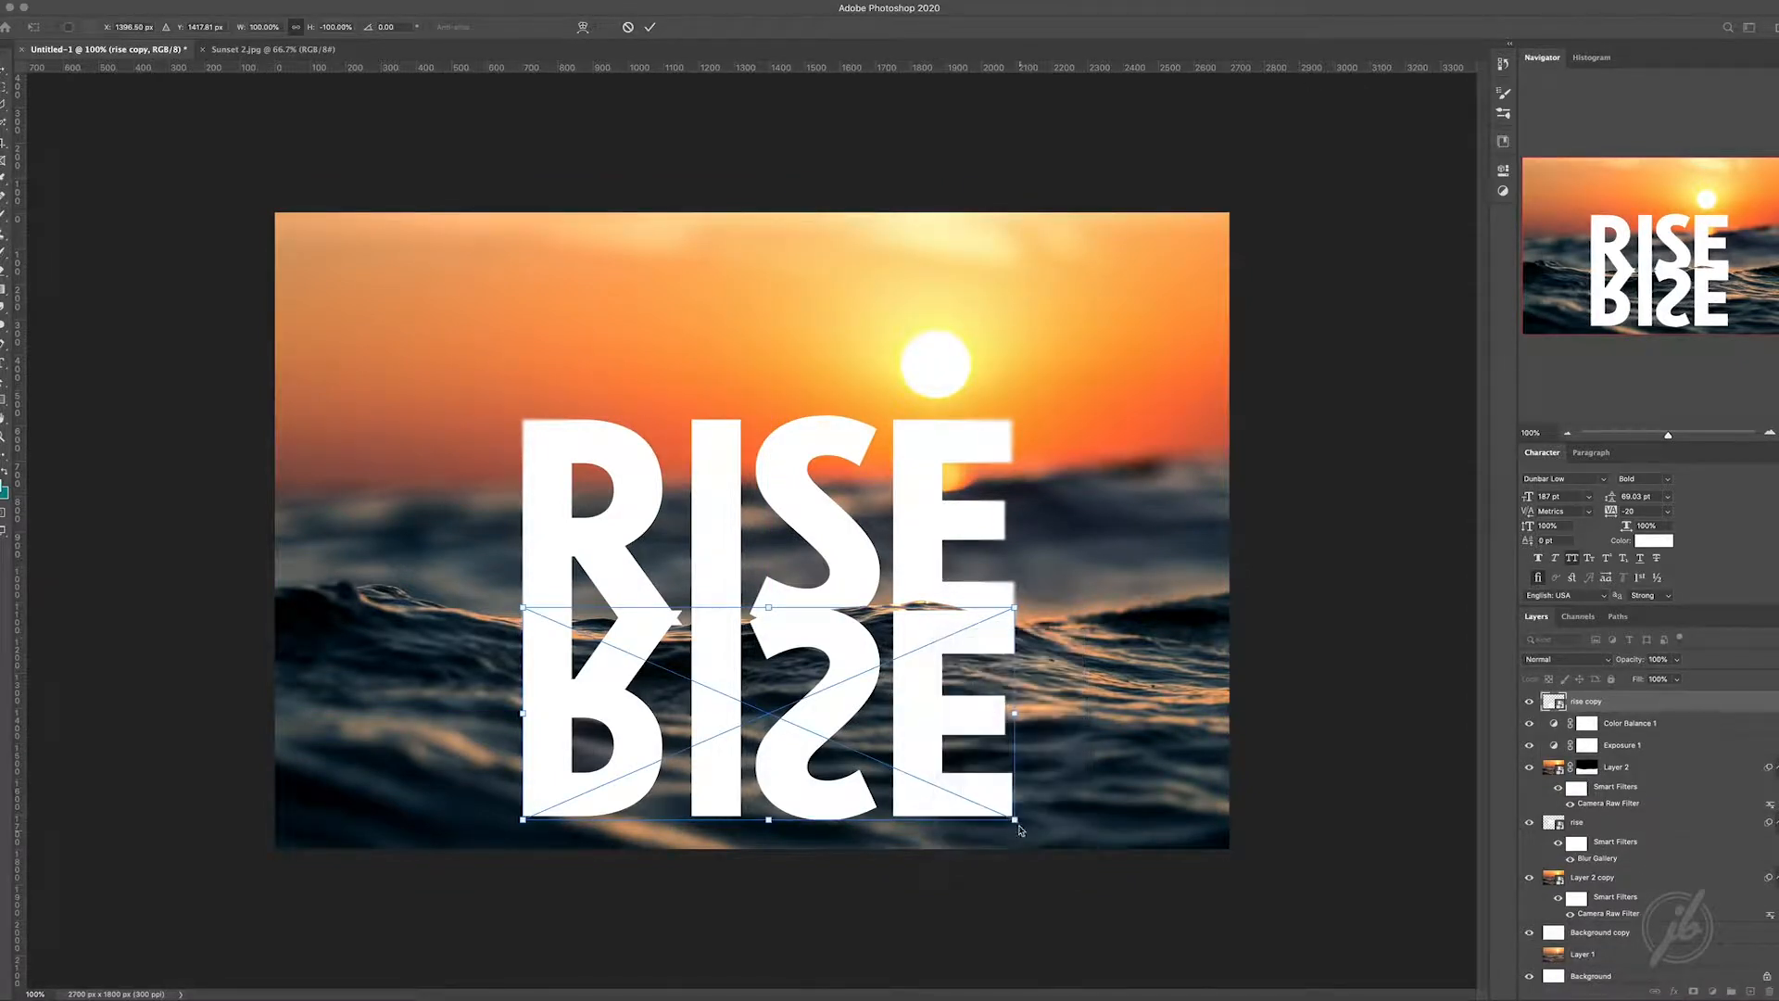
left_click_drag(1018, 824, 1295, 788)
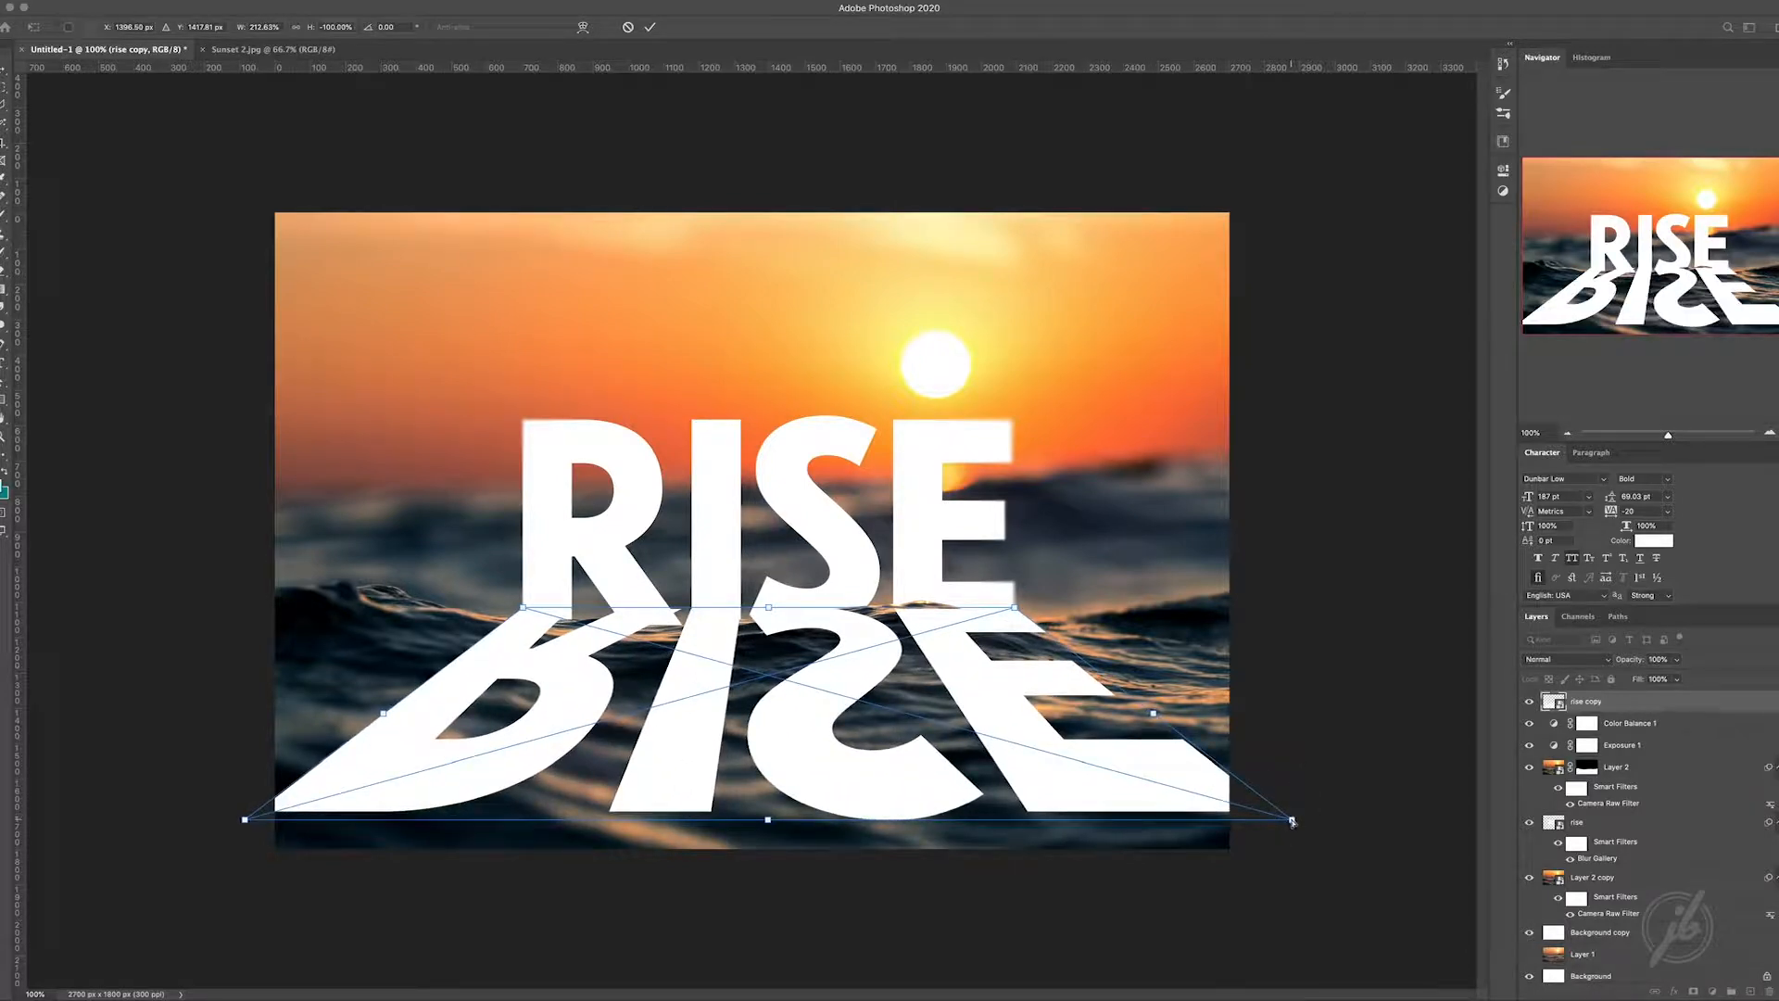
mouse_move(1292, 819)
left_mouse_down()
mouse_move(1216, 821)
mouse_move(1291, 816)
left_mouse_up()
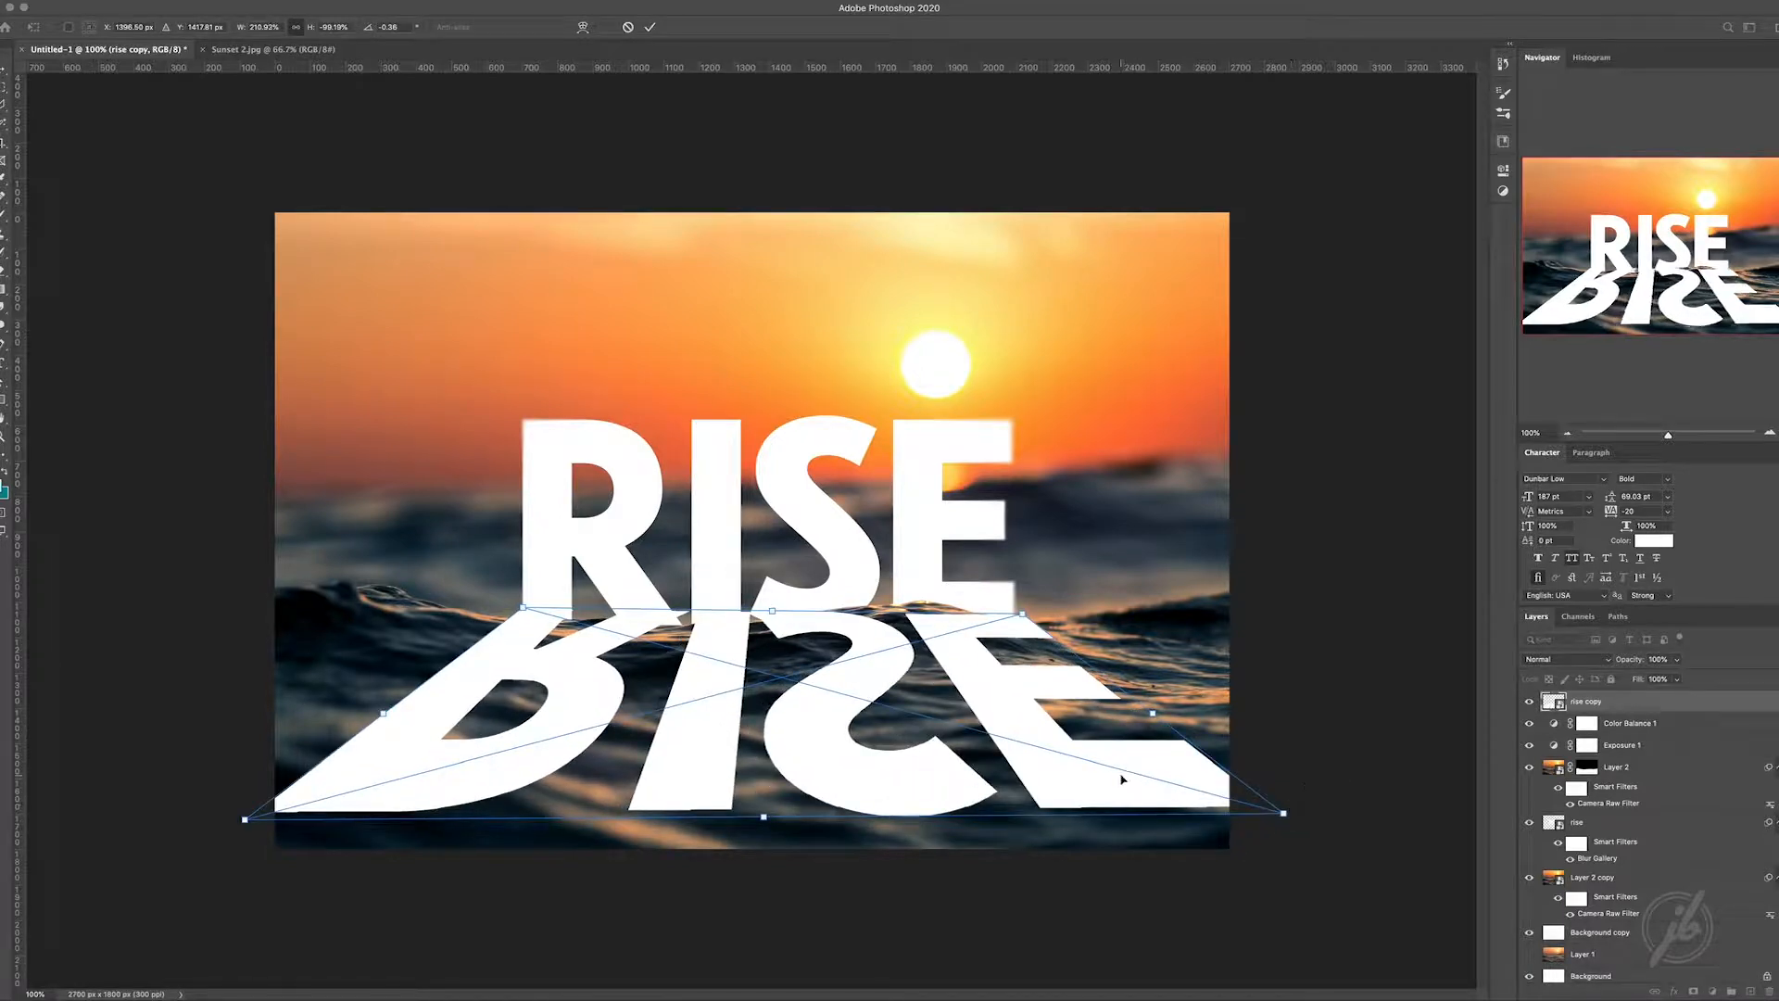
key("Return")
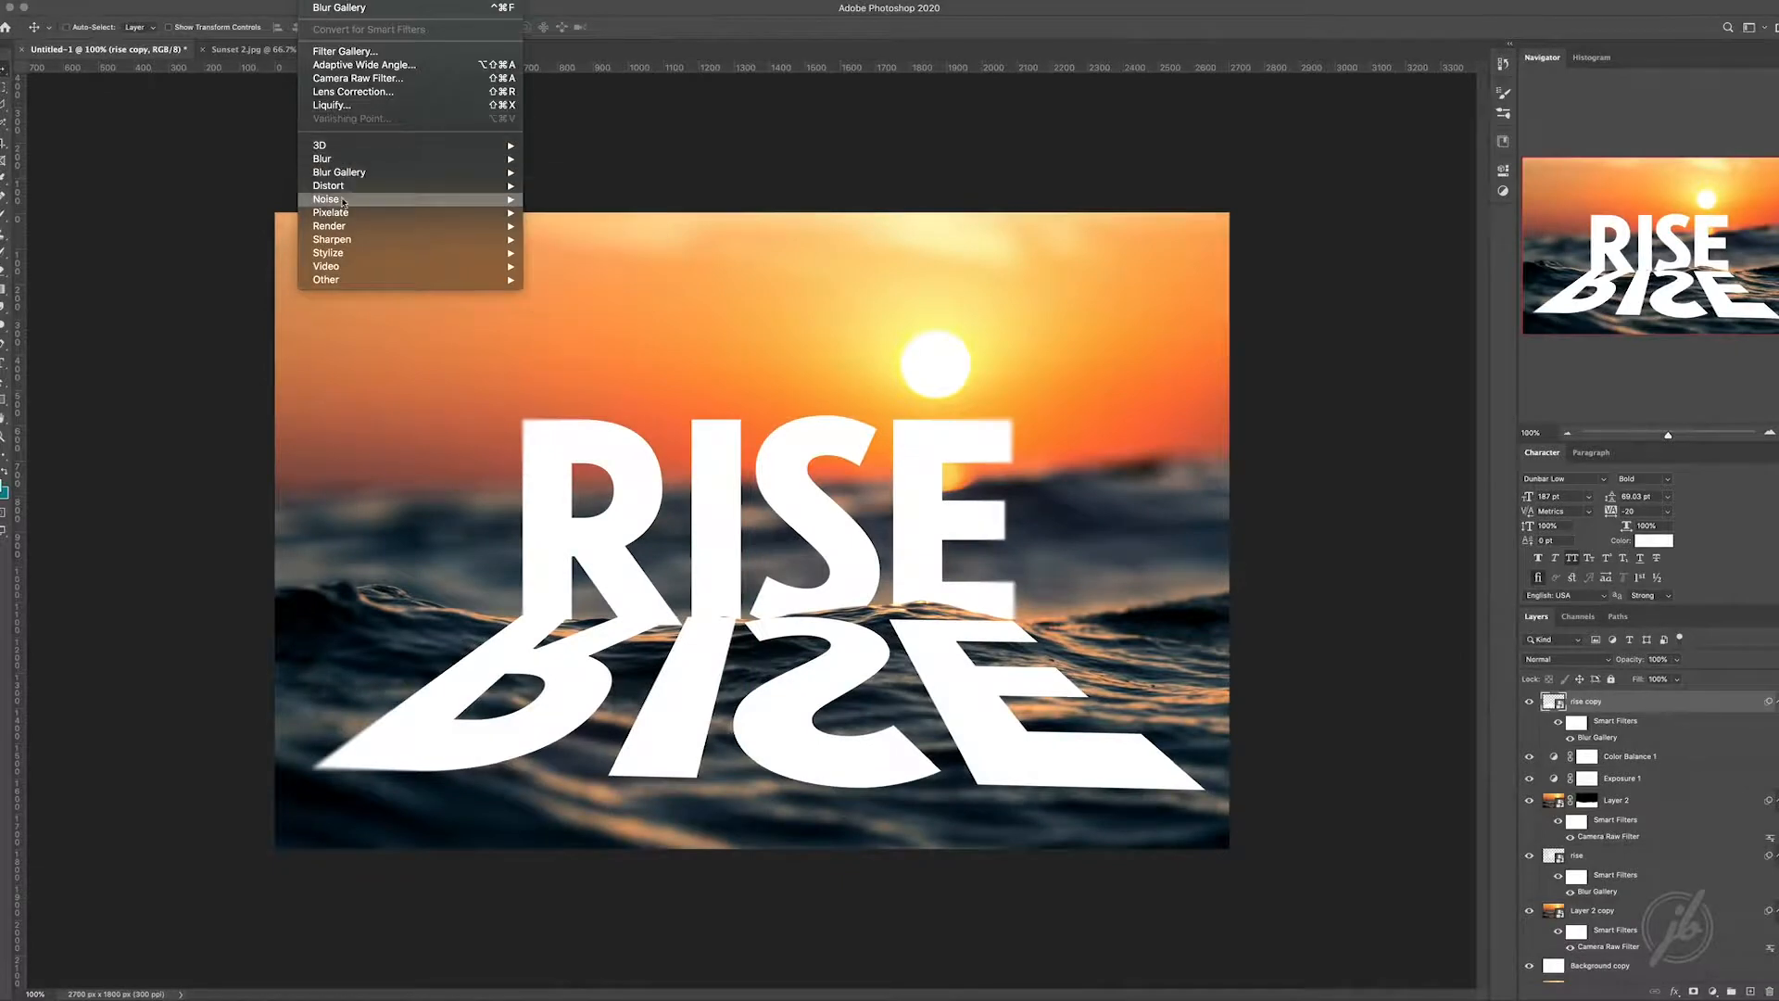
- Distort the flipped title copy with the Wave filter, lowering its scale so the letters ripple gently like a reflection on water
mouse_move(505, 187)
left_click(553, 279)
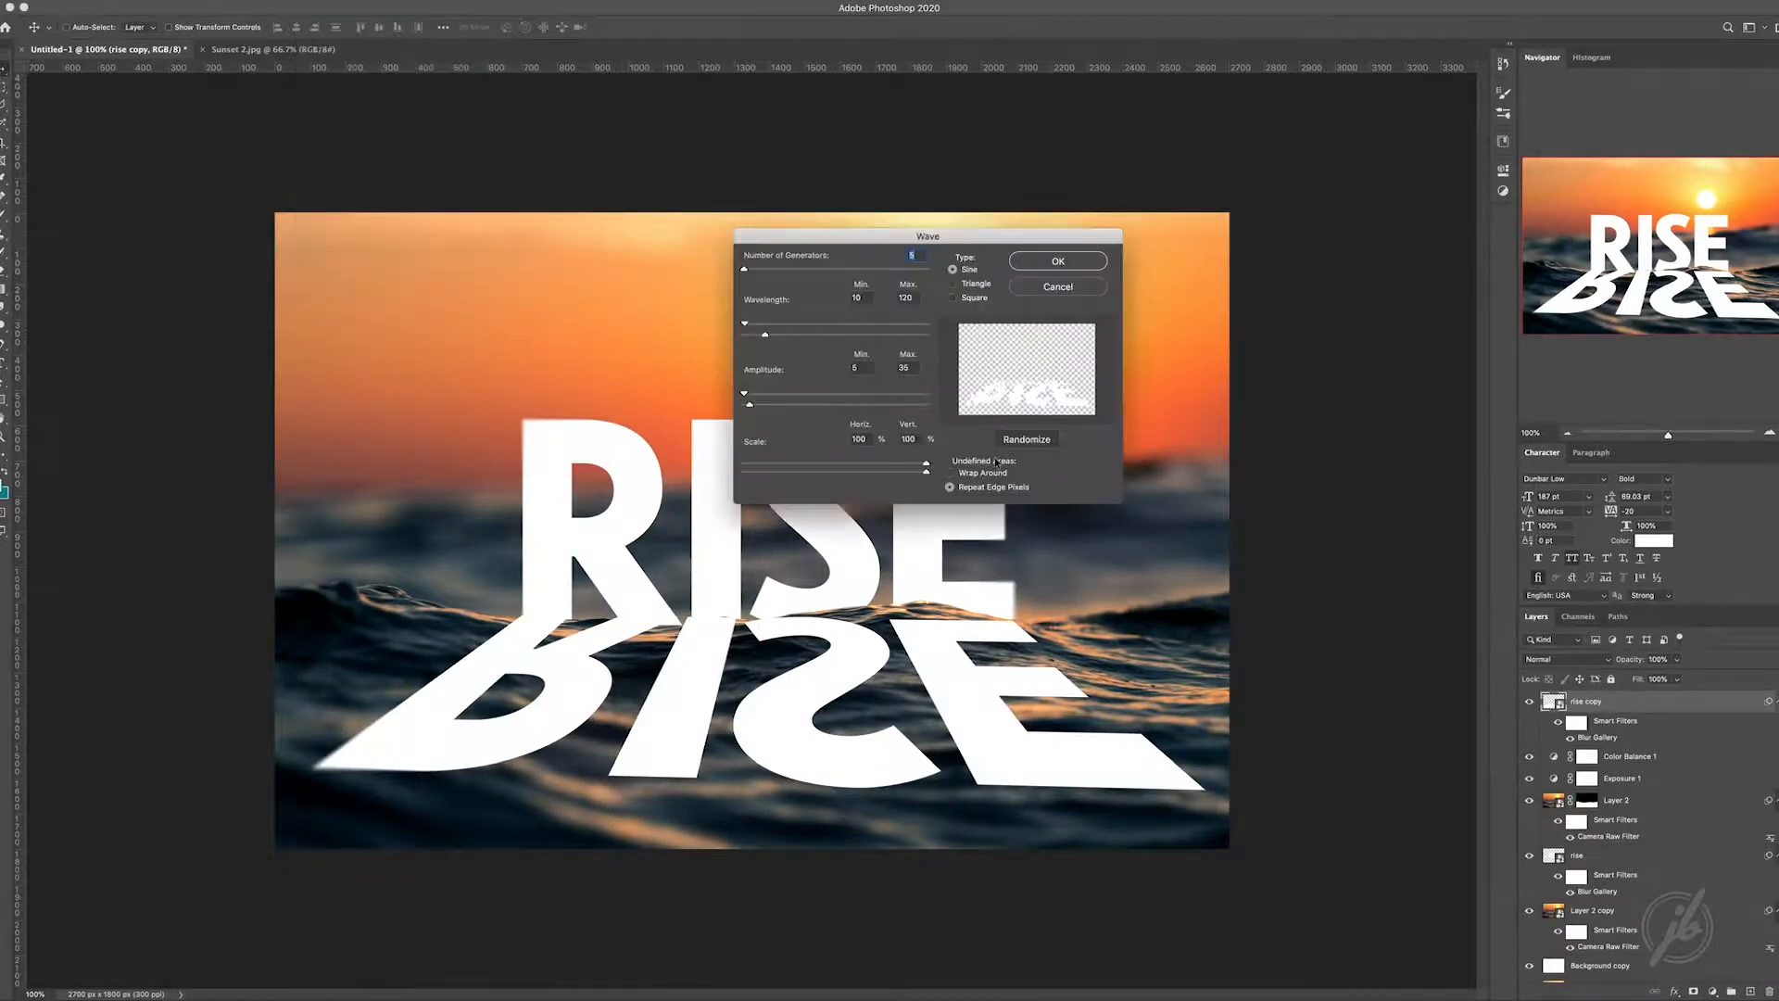
left_click_drag(771, 337, 747, 274)
type("10")
left_click_drag(925, 471, 798, 474)
key("Return")
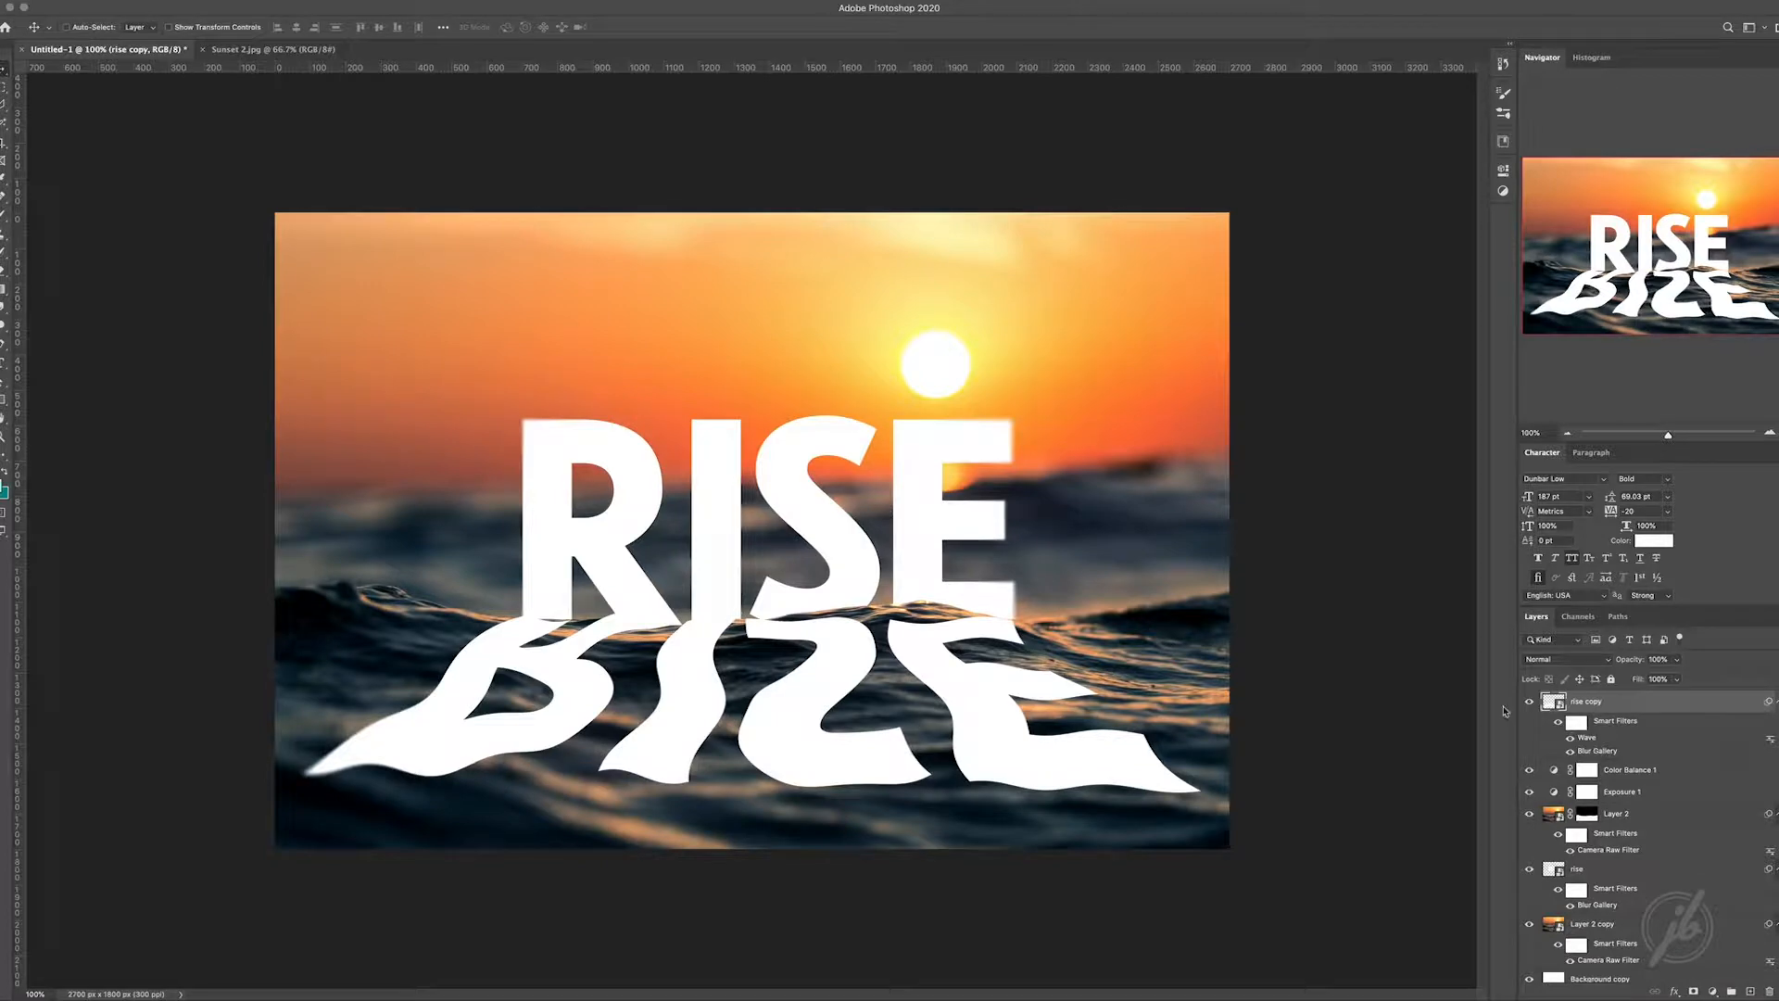
- Set the blend mode of the rise copy layer to Overlay and add a layer mask to it
left_click(1568, 659)
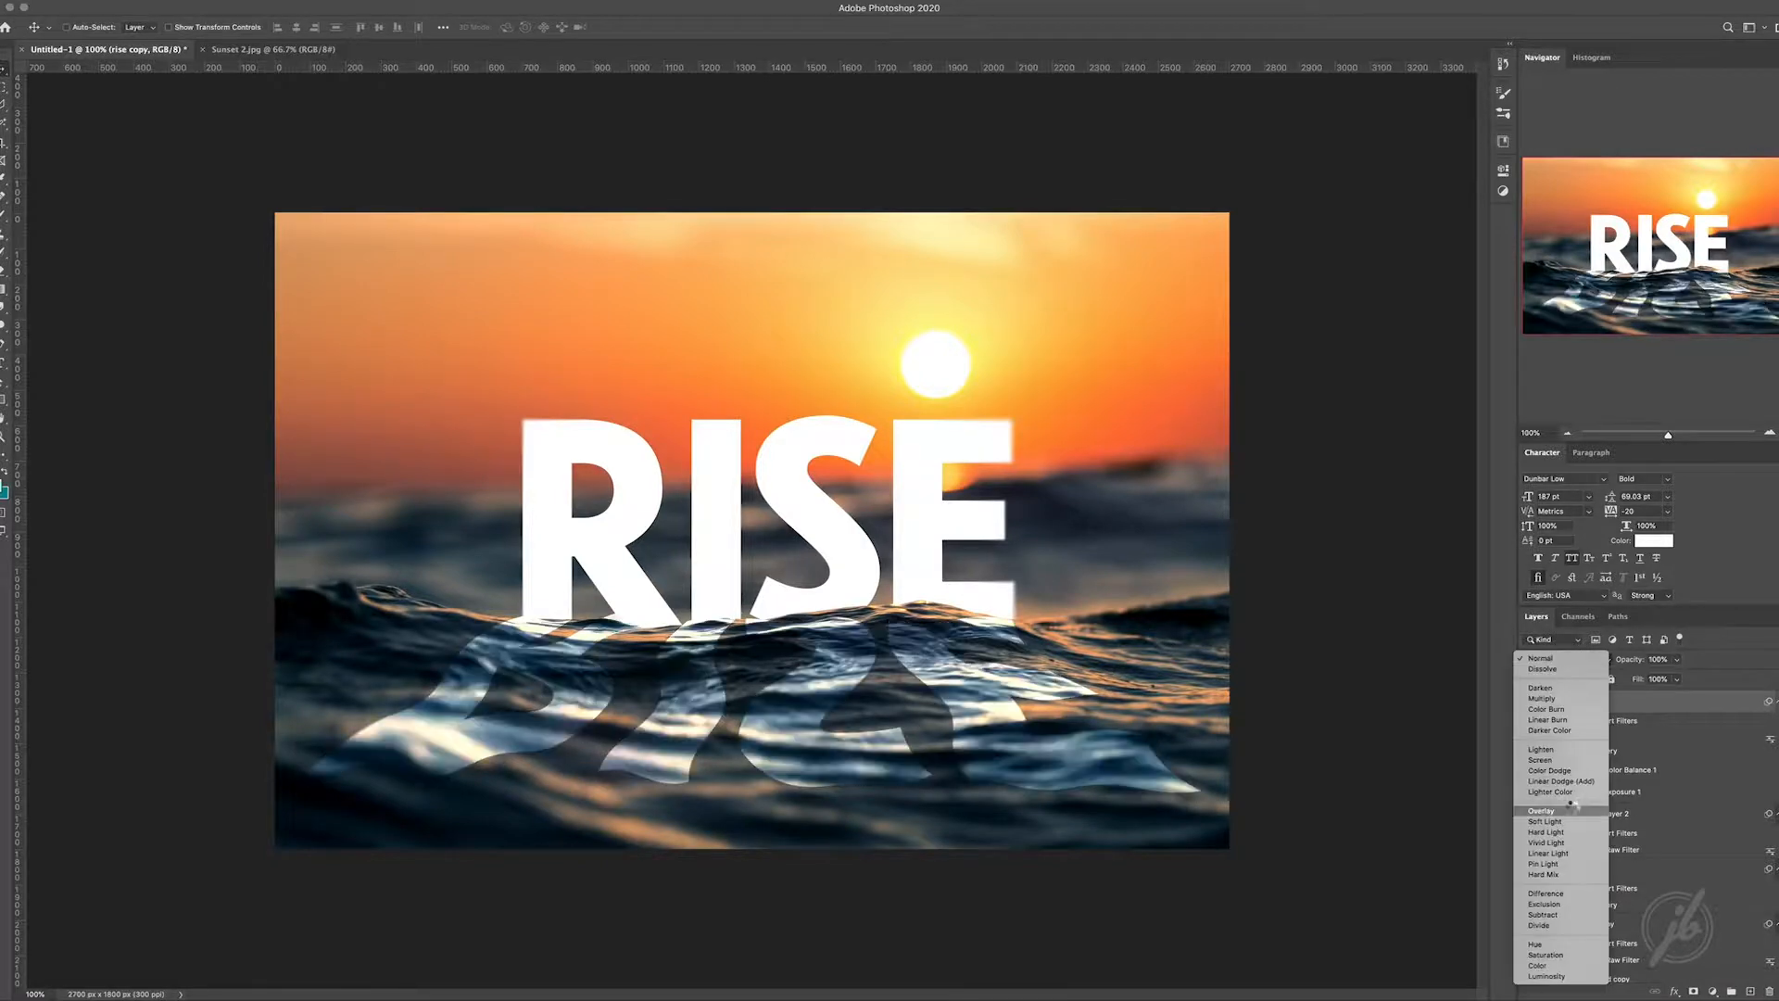
left_click(1573, 808)
left_click(1695, 990)
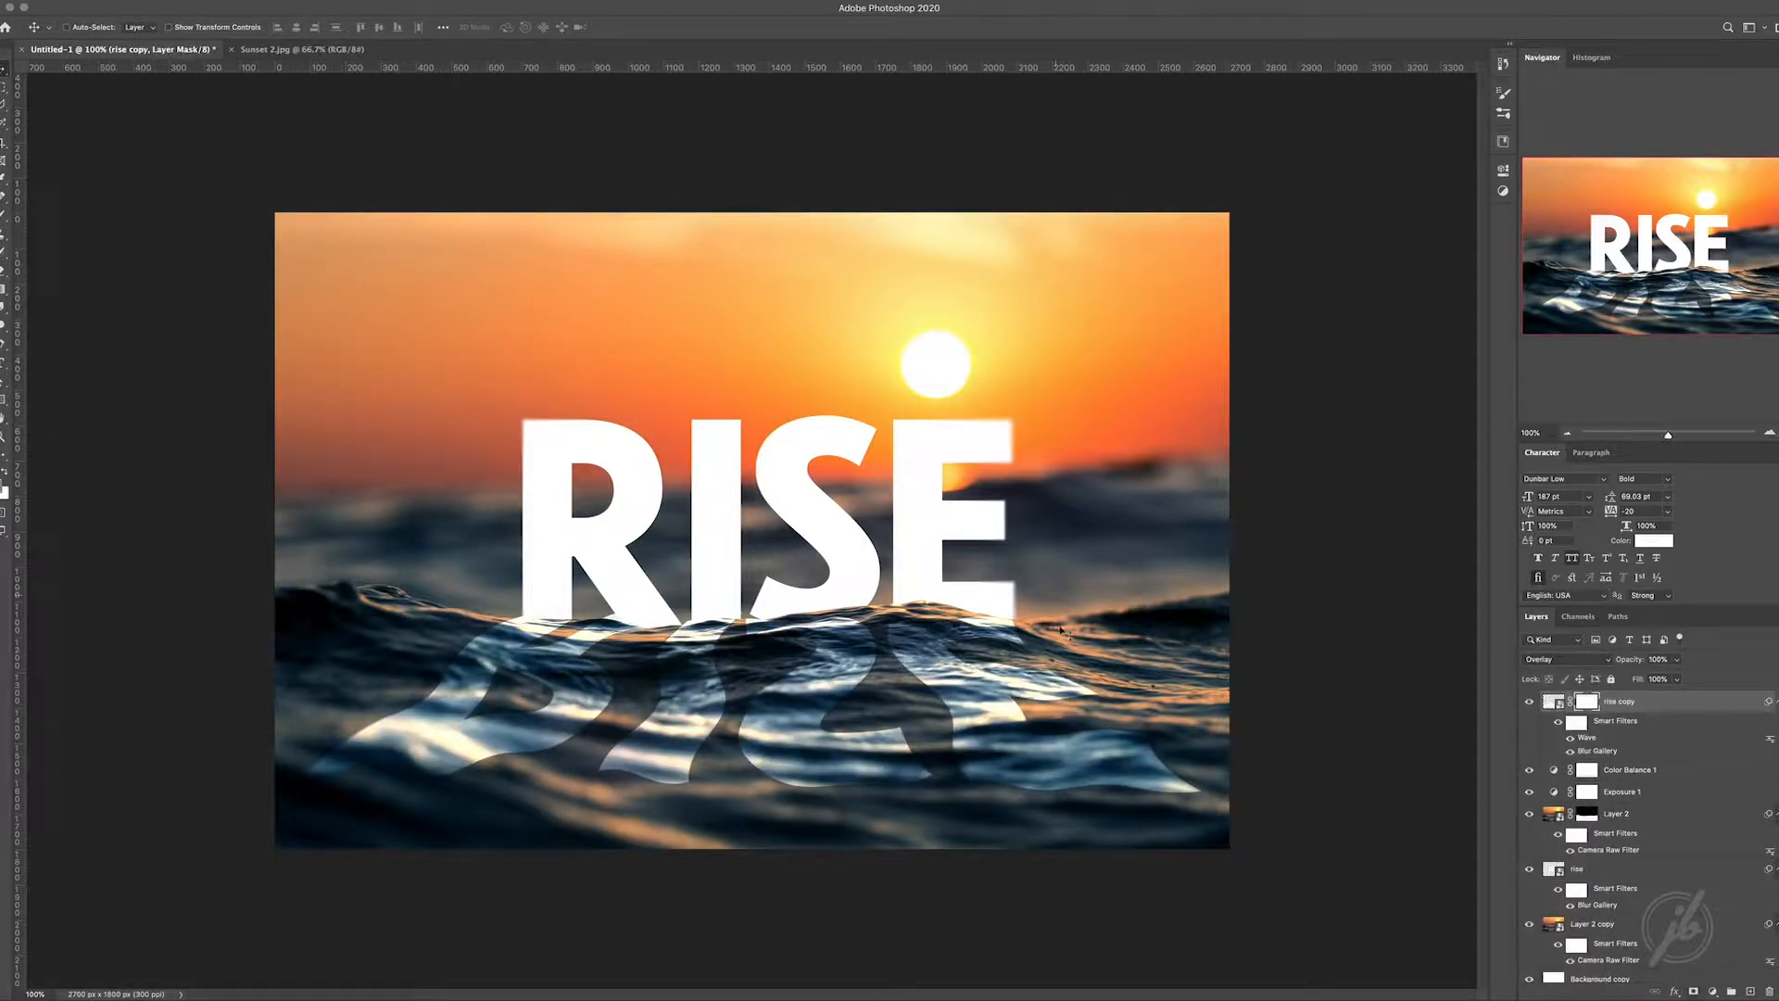
- Paint black with a large soft brush on the rise copy mask to hide the reflection across the lower water
key("c")
key("b")
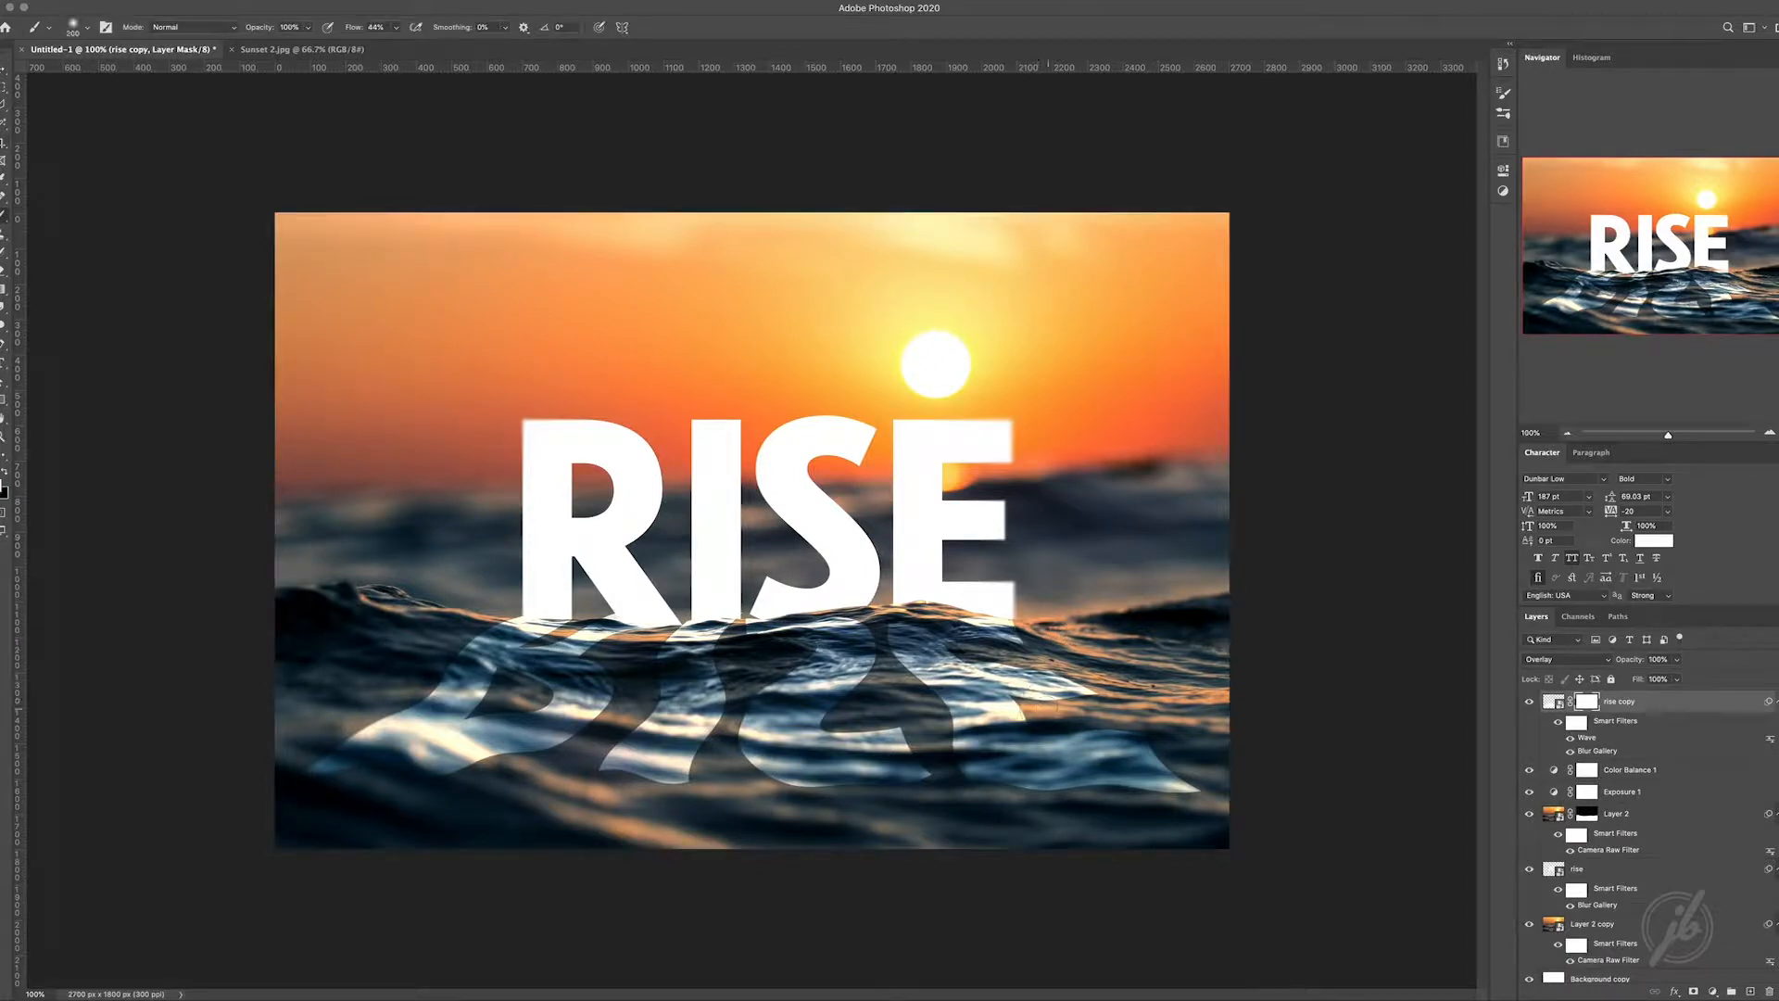
key("x")
mouse_move(1209, 802)
left_mouse_down()
mouse_move(226, 762)
mouse_move(325, 775)
mouse_move(1001, 690)
mouse_move(417, 742)
left_mouse_up()
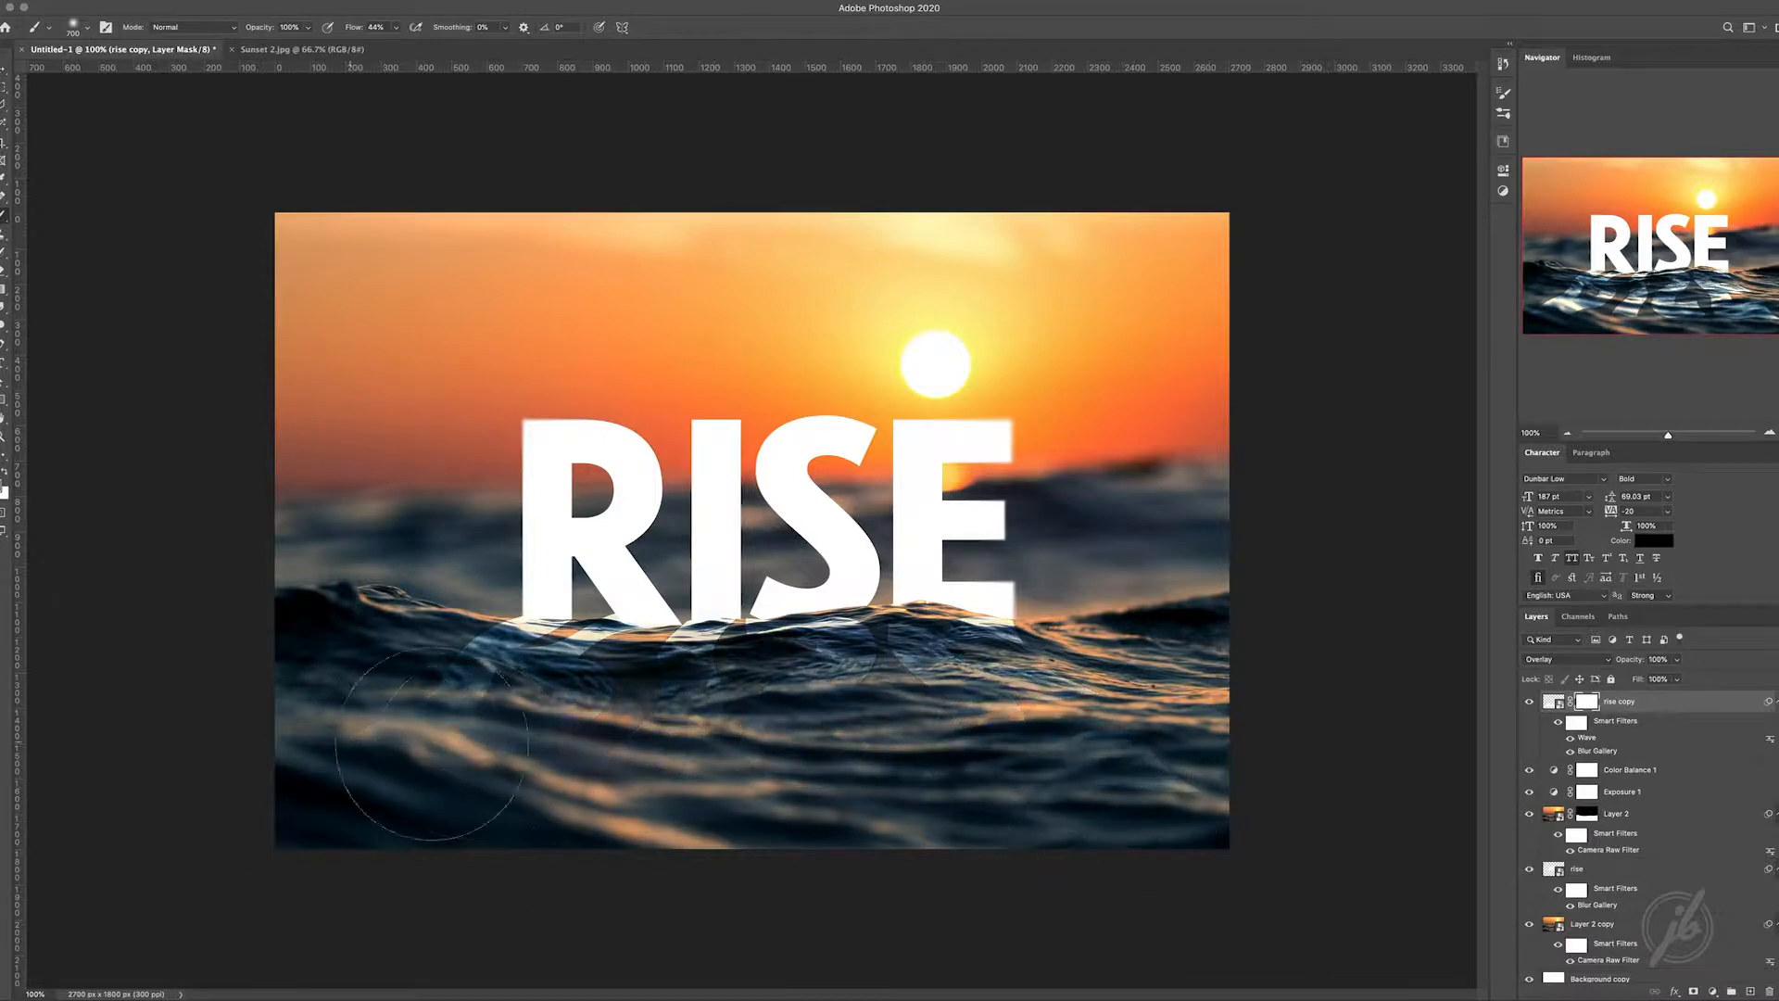
key("x")
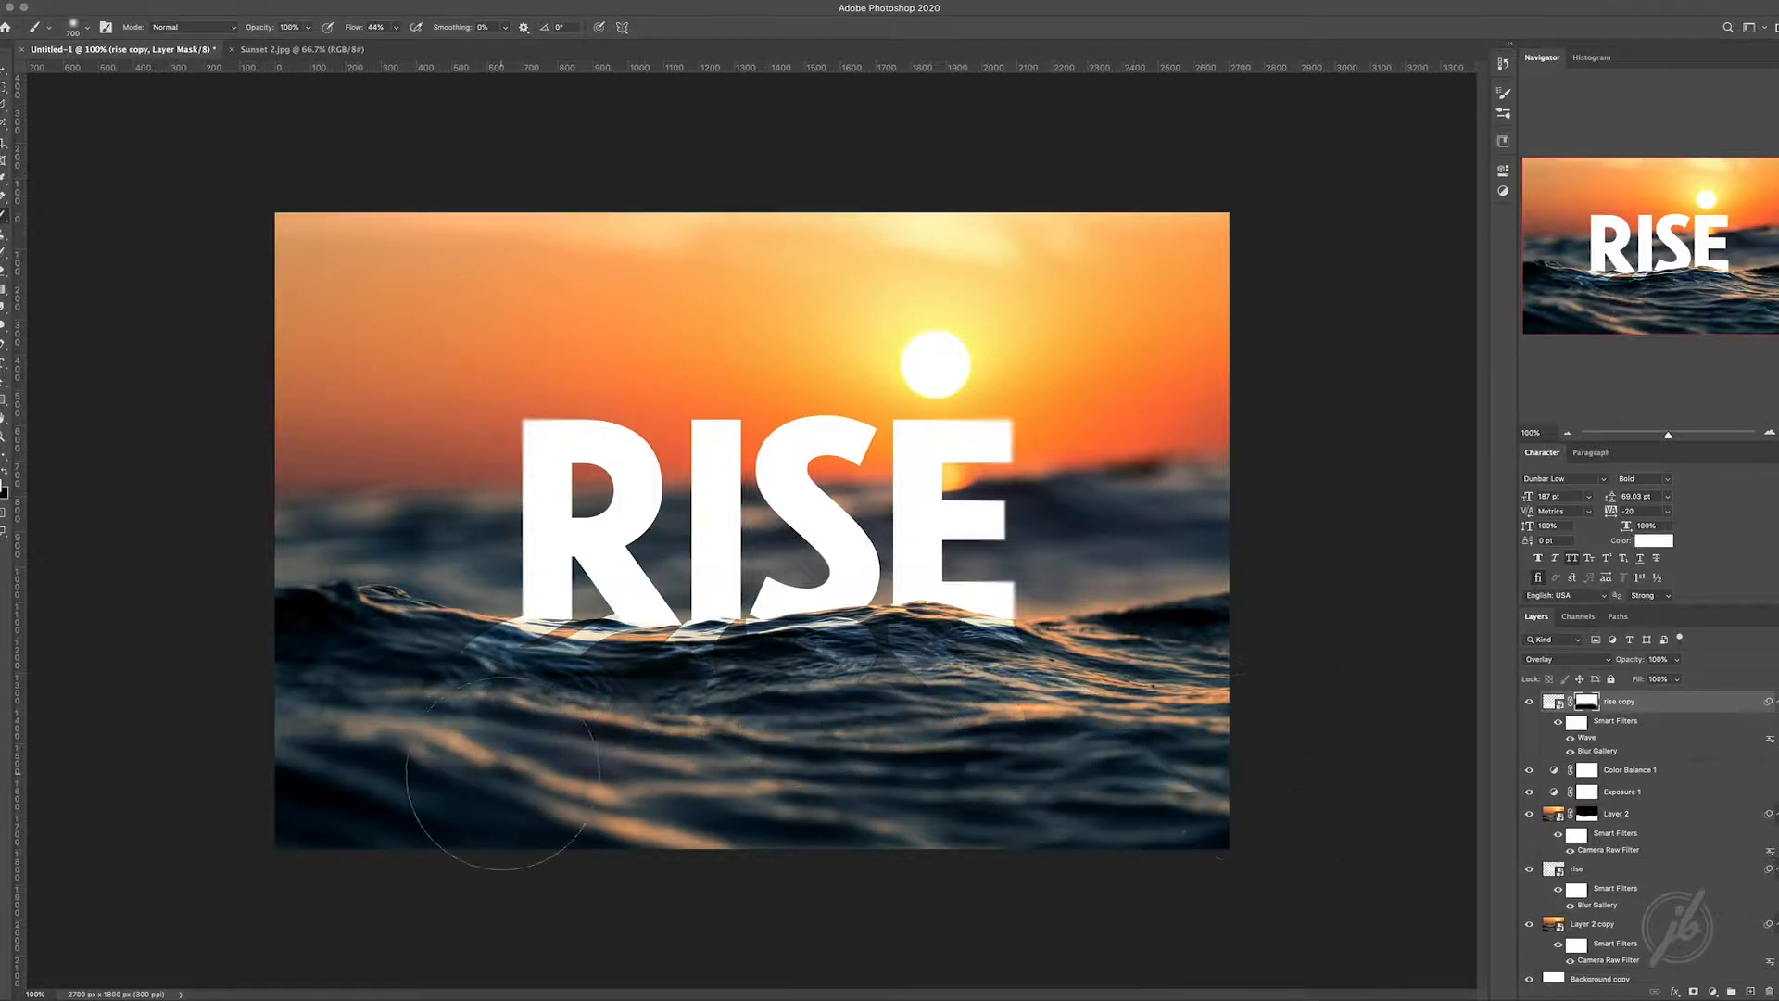
left_click_drag(500, 774, 1066, 714)
- Brush white on the reflection's mask to bring back a faint part of the letters, and shrink the brush
key("x")
mouse_move(665, 810)
left_mouse_down()
mouse_move(414, 818)
mouse_move(1043, 820)
left_mouse_up()
key("bracketleft")
key("bracketleft")
key("bracketleft")
key("bracketleft")
key("bracketleft")
key("bracketleft")
key("bracketleft")
key("bracketleft")
key("bracketleft")
key("bracketleft")
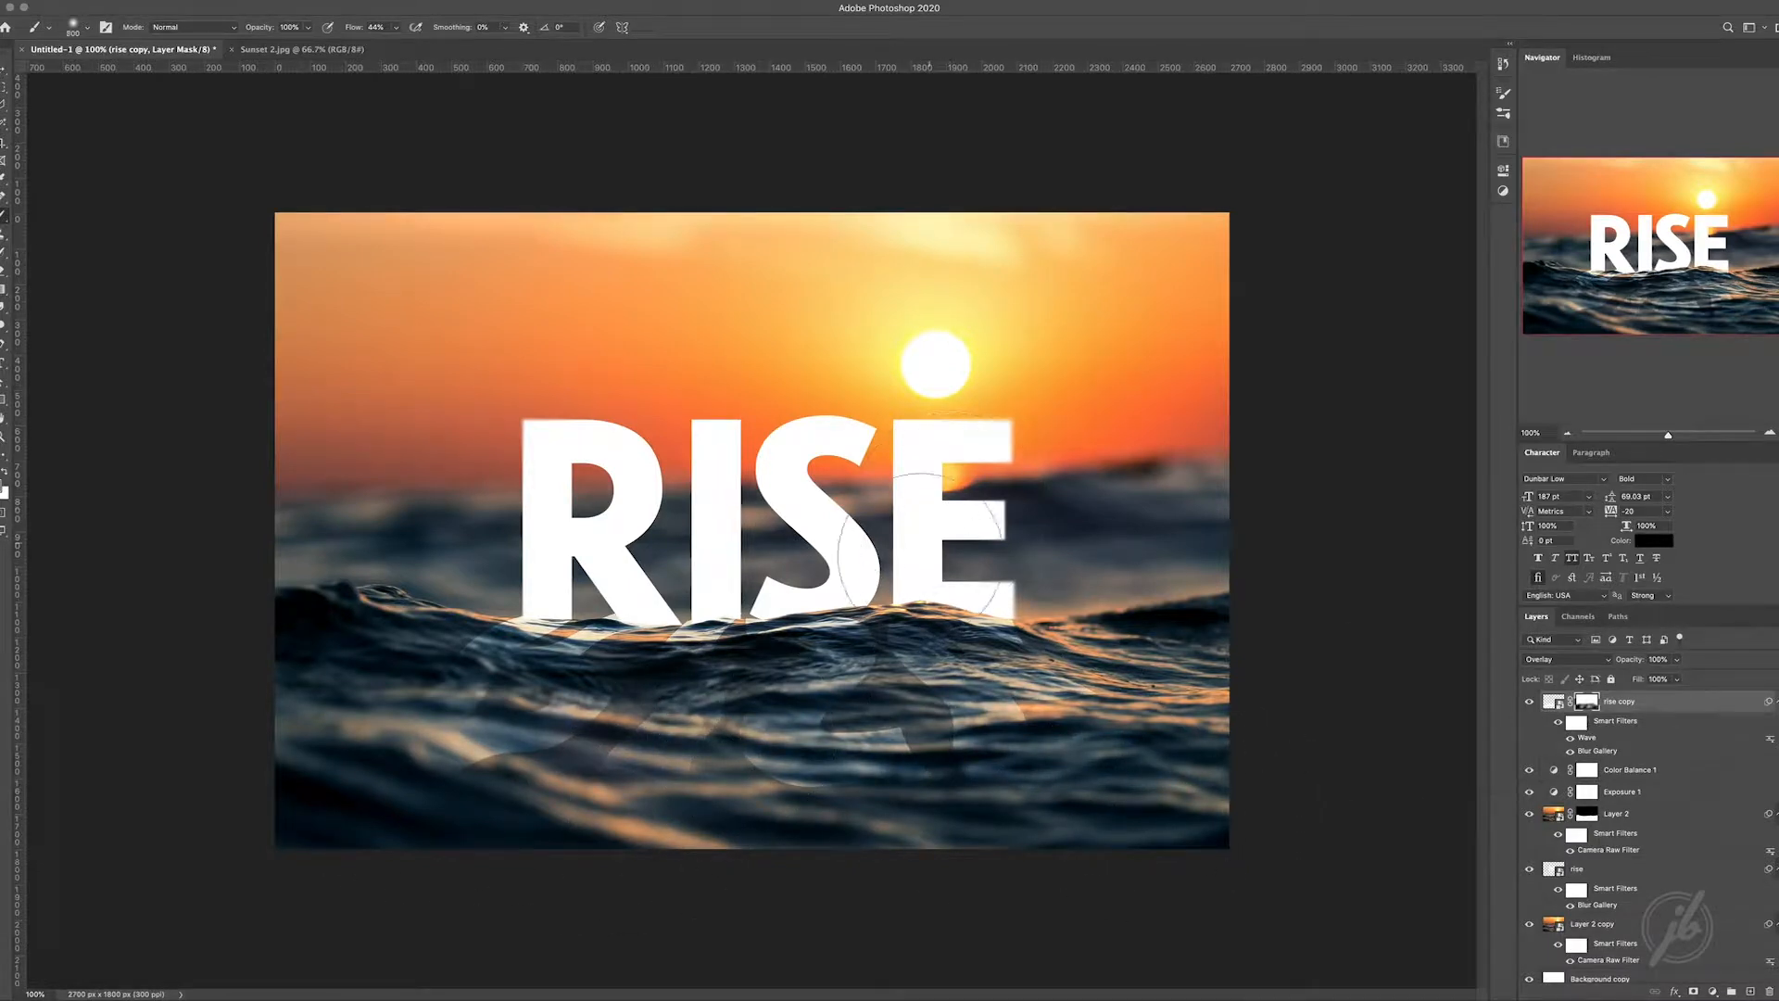
key("bracketleft")
key("bracketleft")
key("bracketleft")
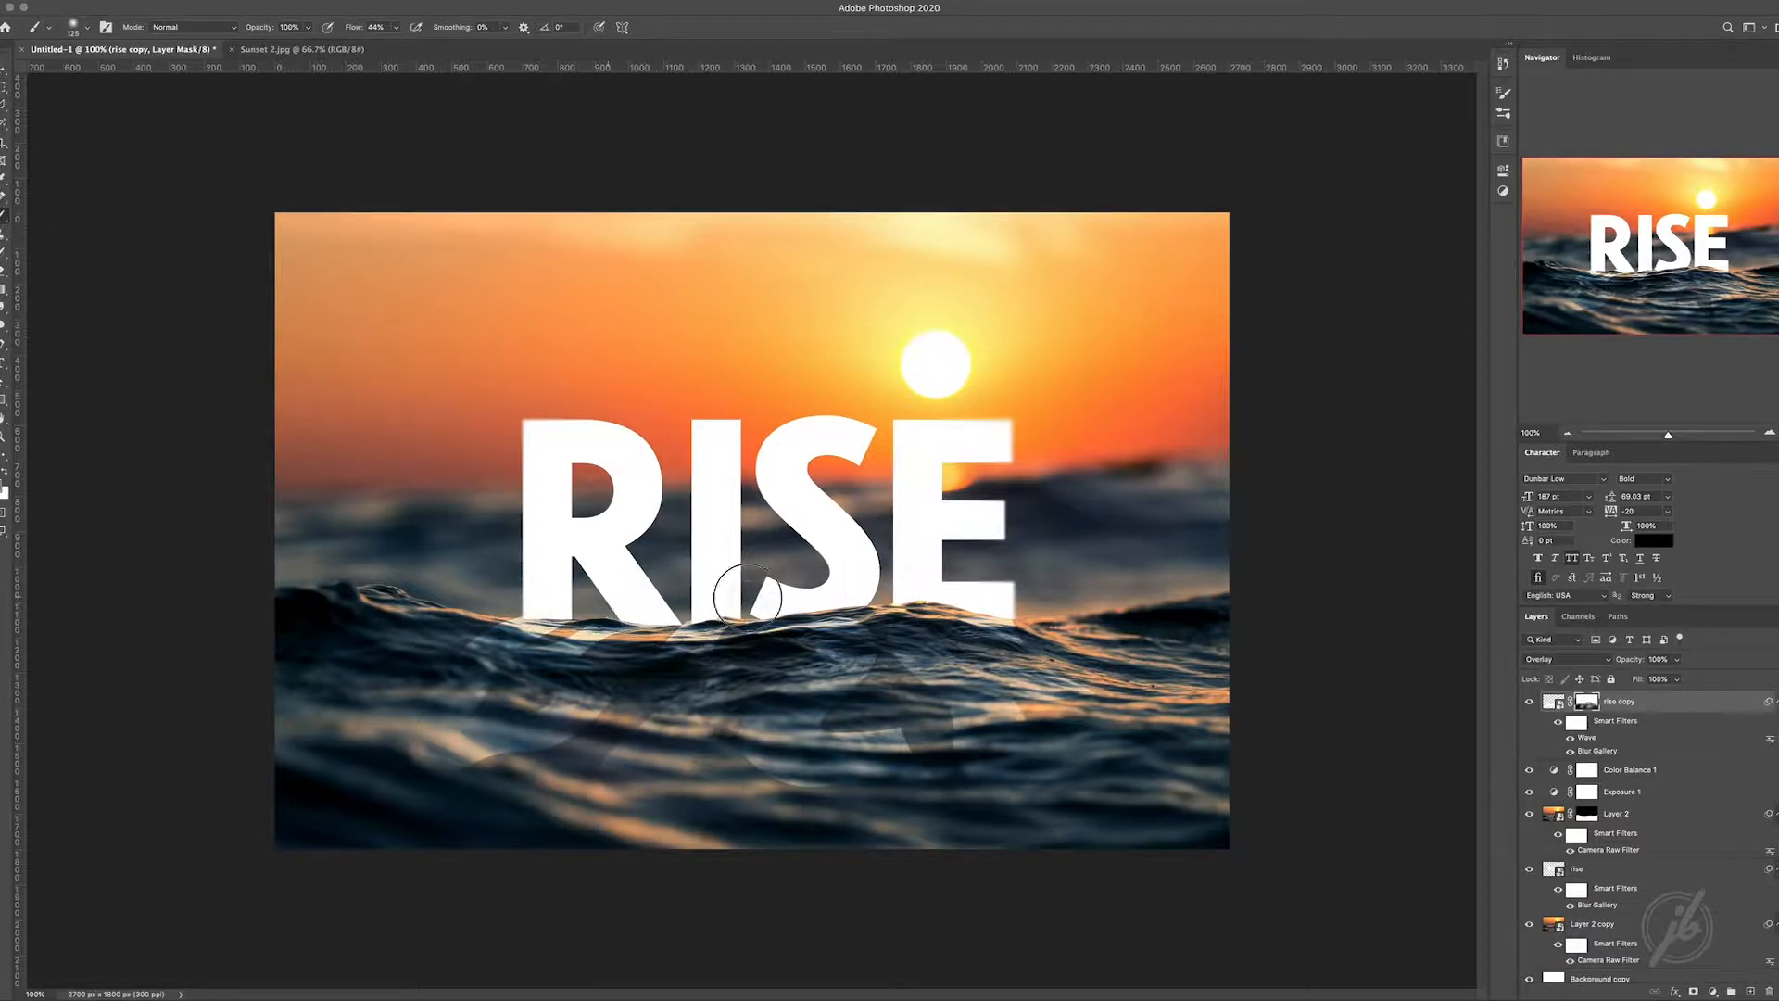
key("v")
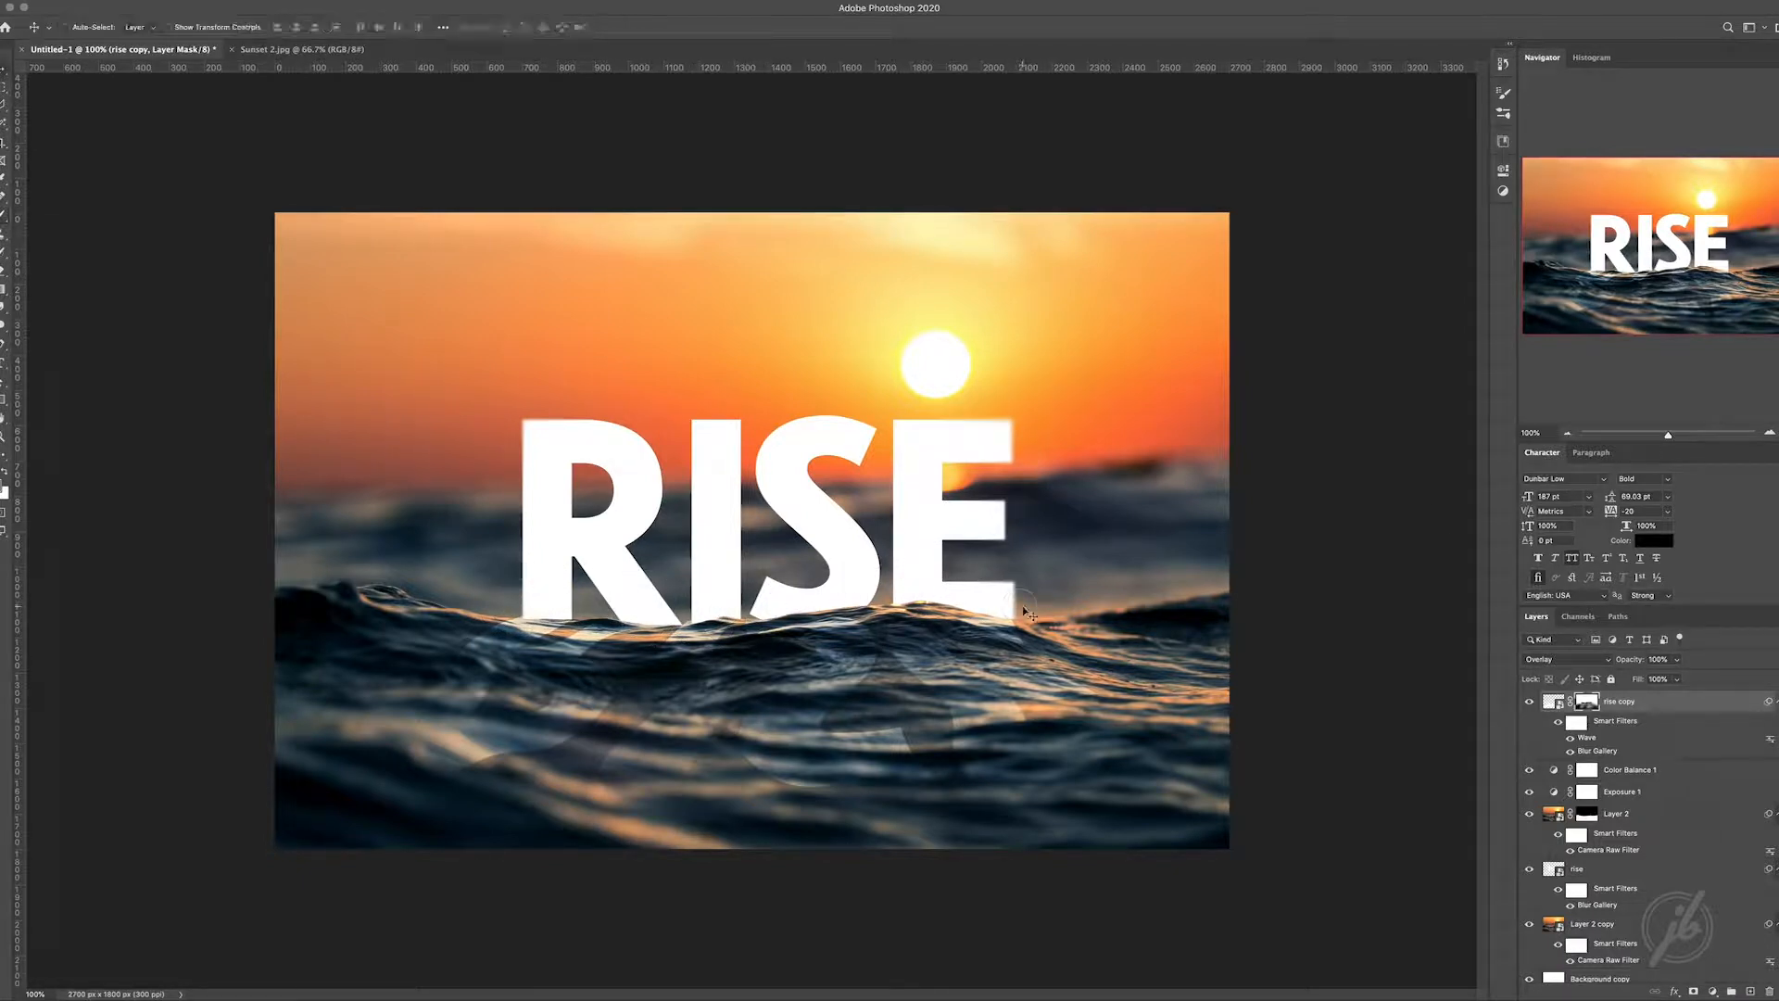
- Stamp all visible layers onto a new top layer and raise its Camera Raw saturation to Aquas +48 and Blues +33
left_click(1752, 990)
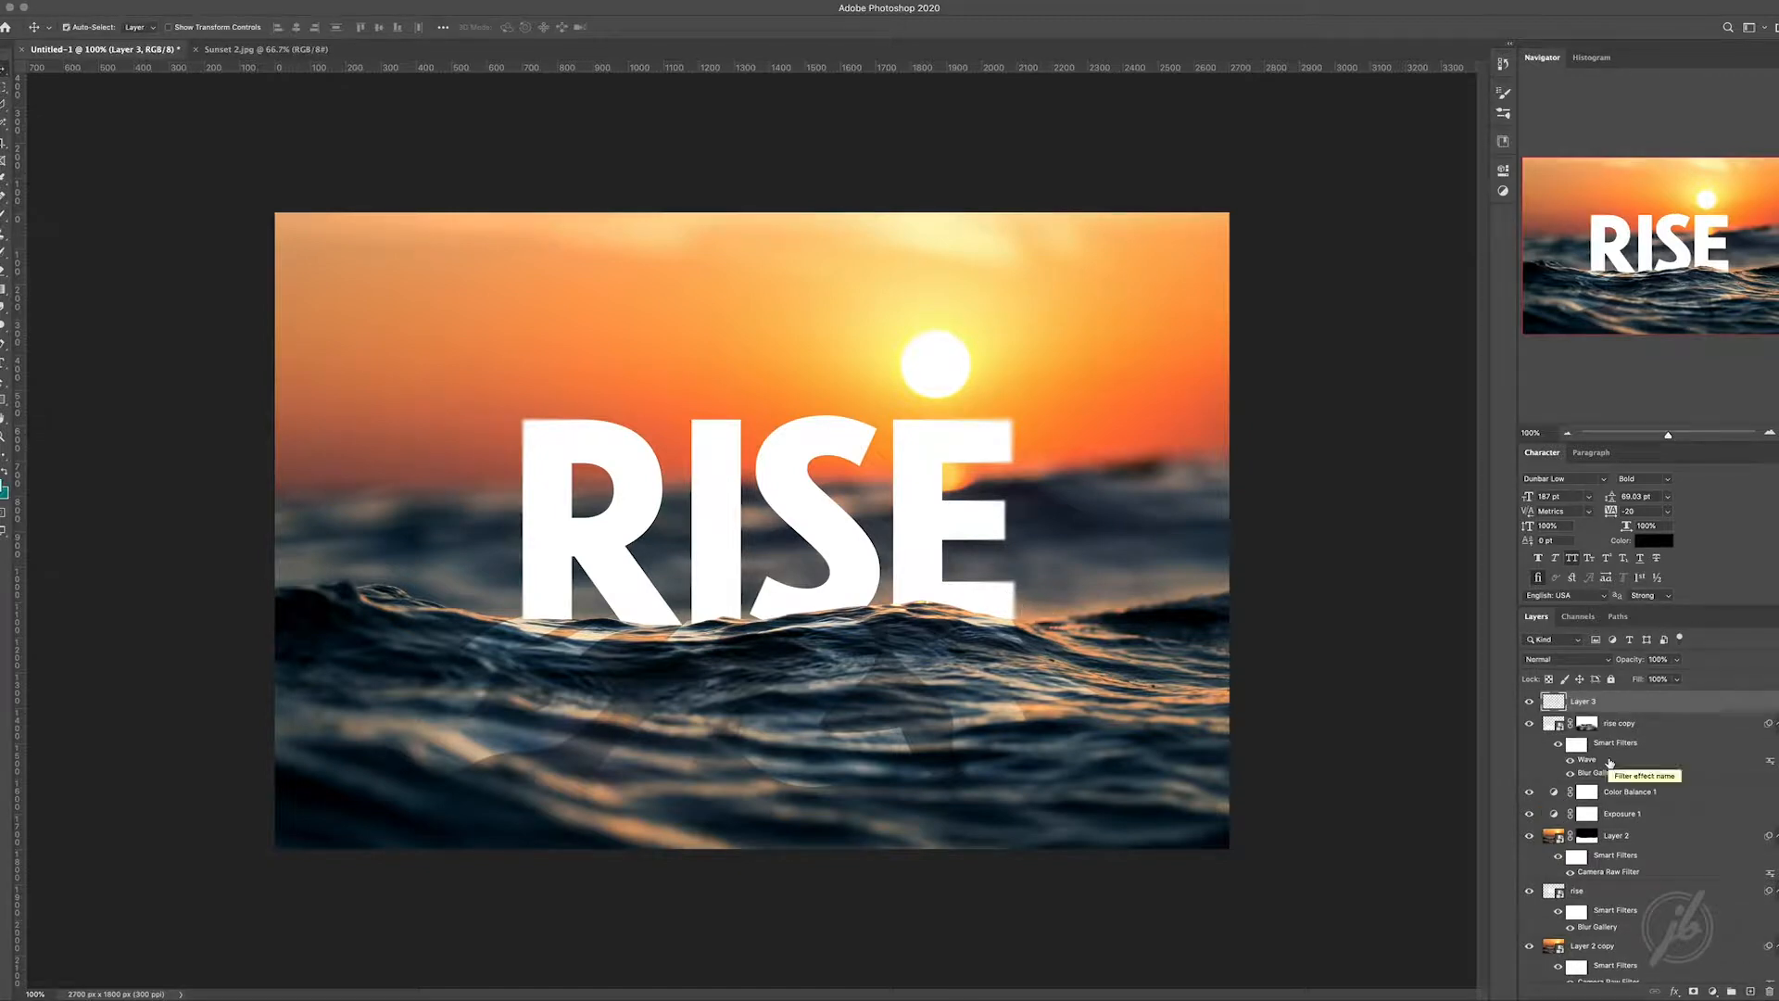
key("ctrl+alt+shift+e")
key("ctrl+shift+a")
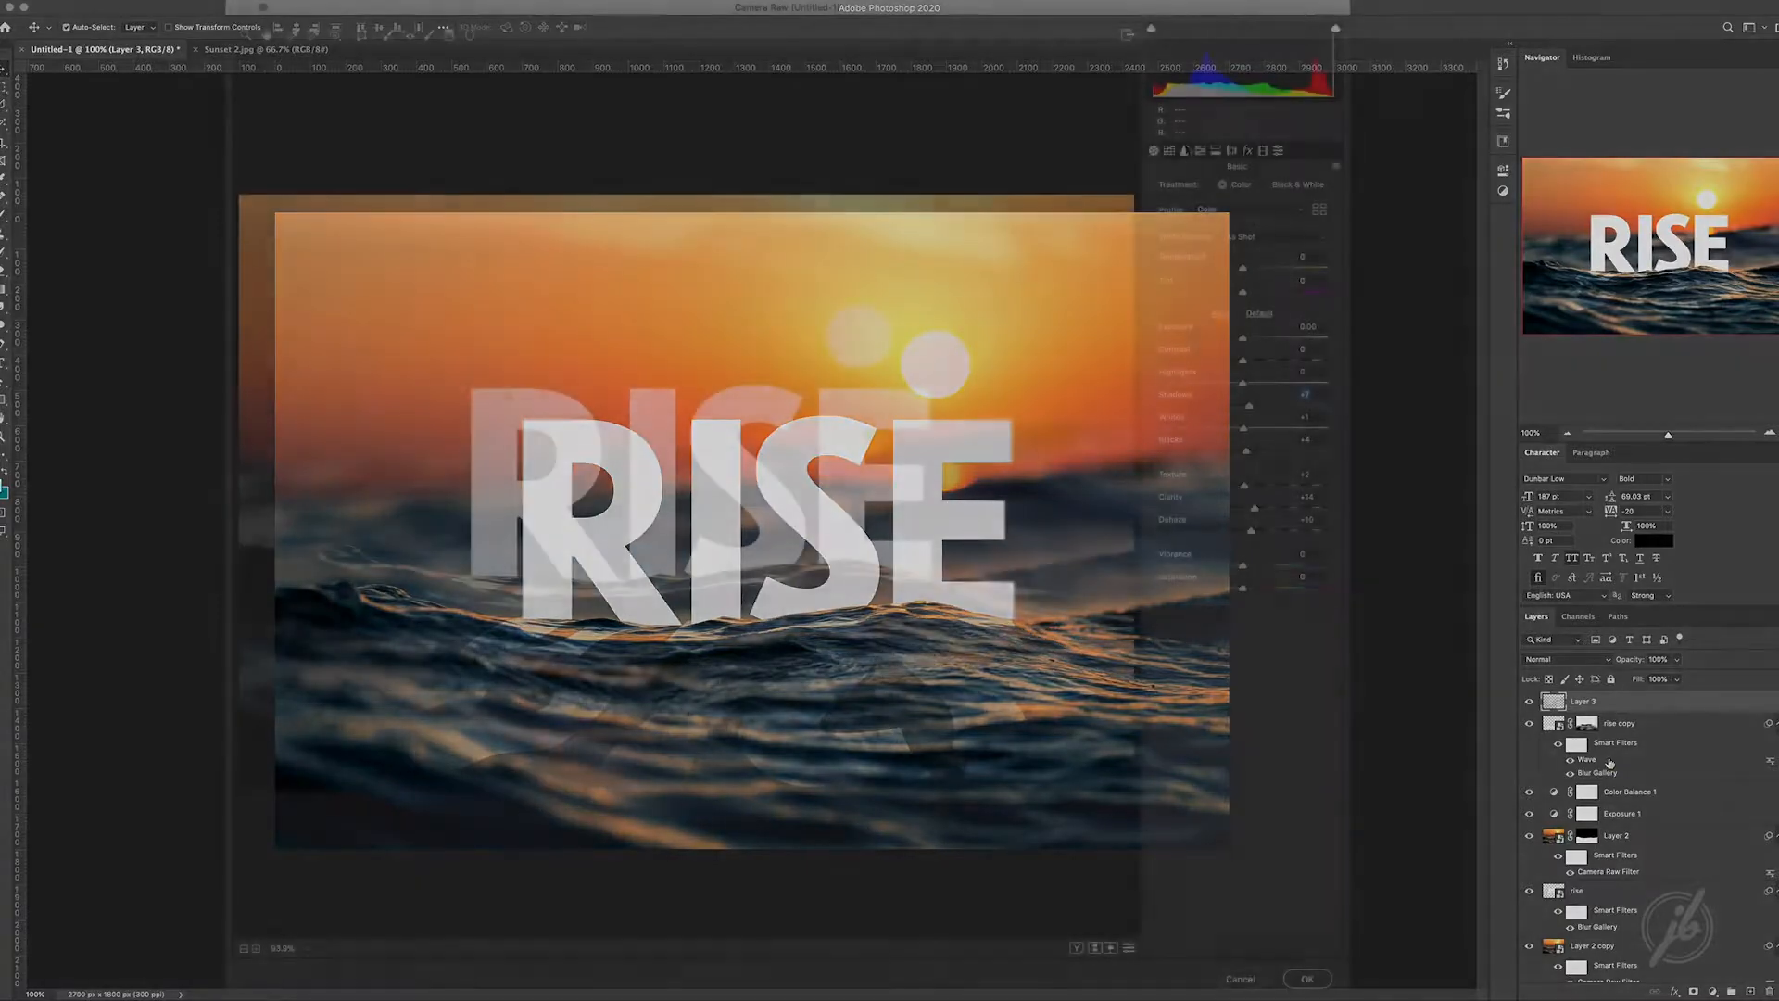
left_click_drag(1250, 333, 1271, 364)
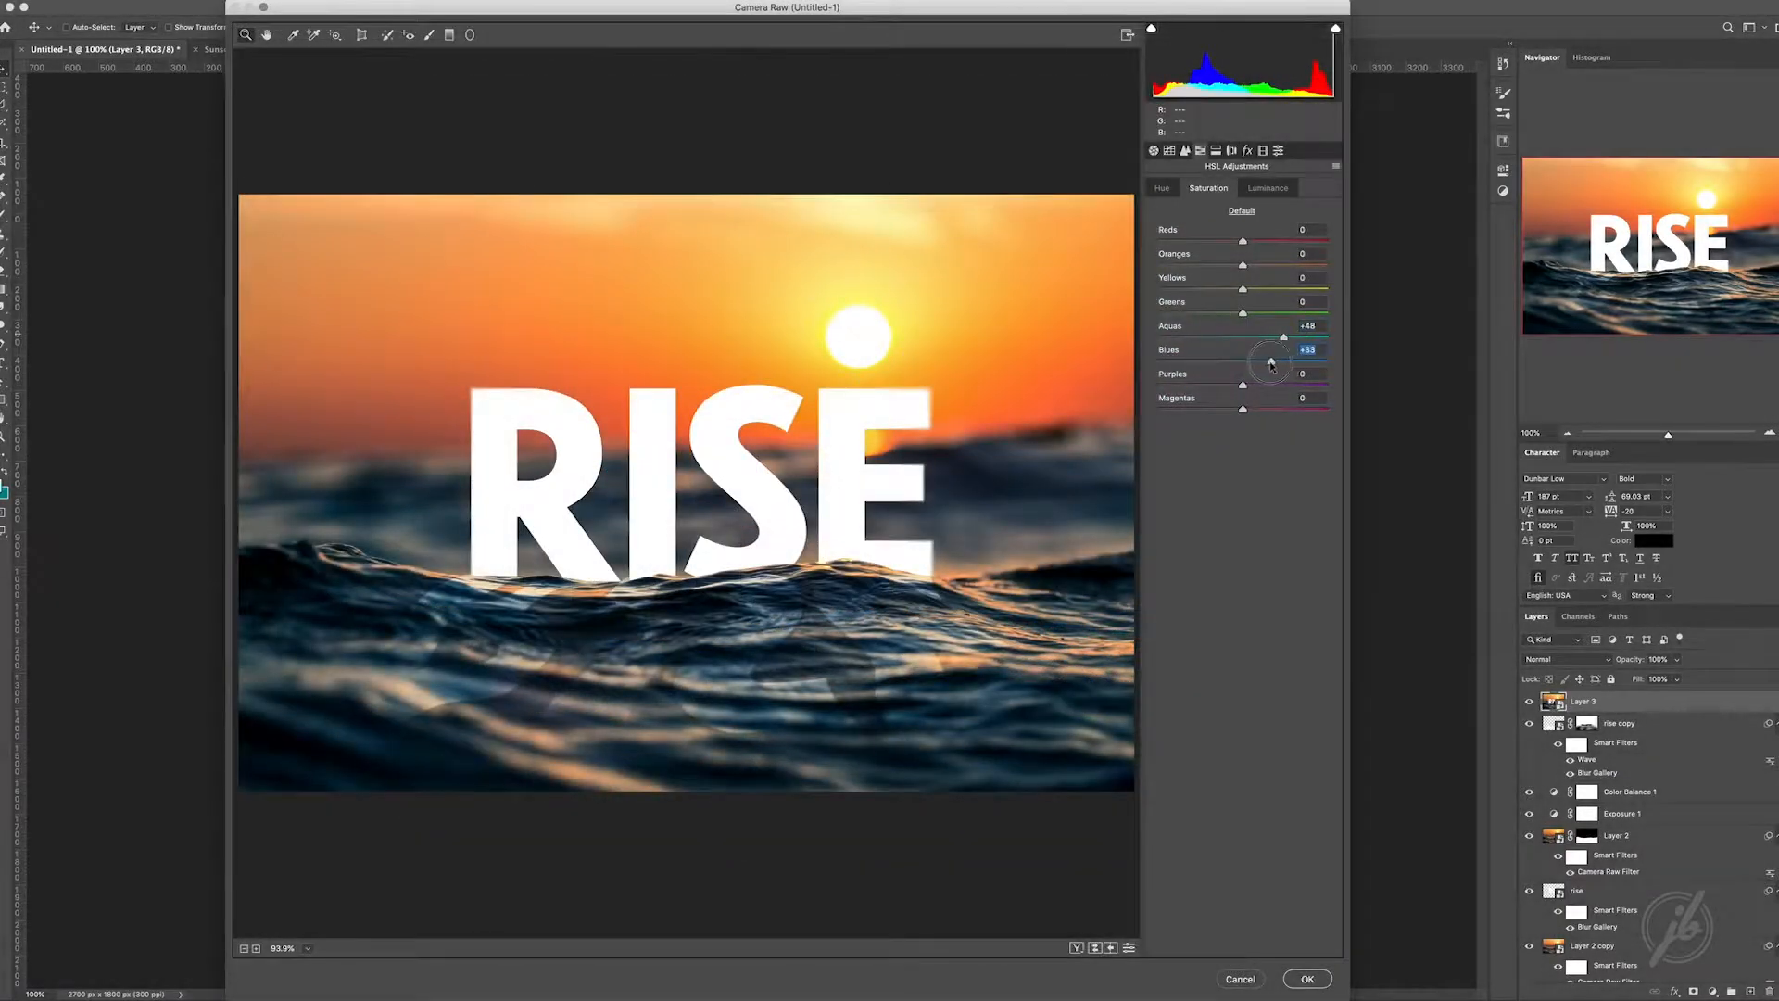
left_click(1307, 978)
- Add an Exposure adjustment layer above the merged layer with Offset +0.0158 and Gamma Correction 0.85
left_click(1711, 991)
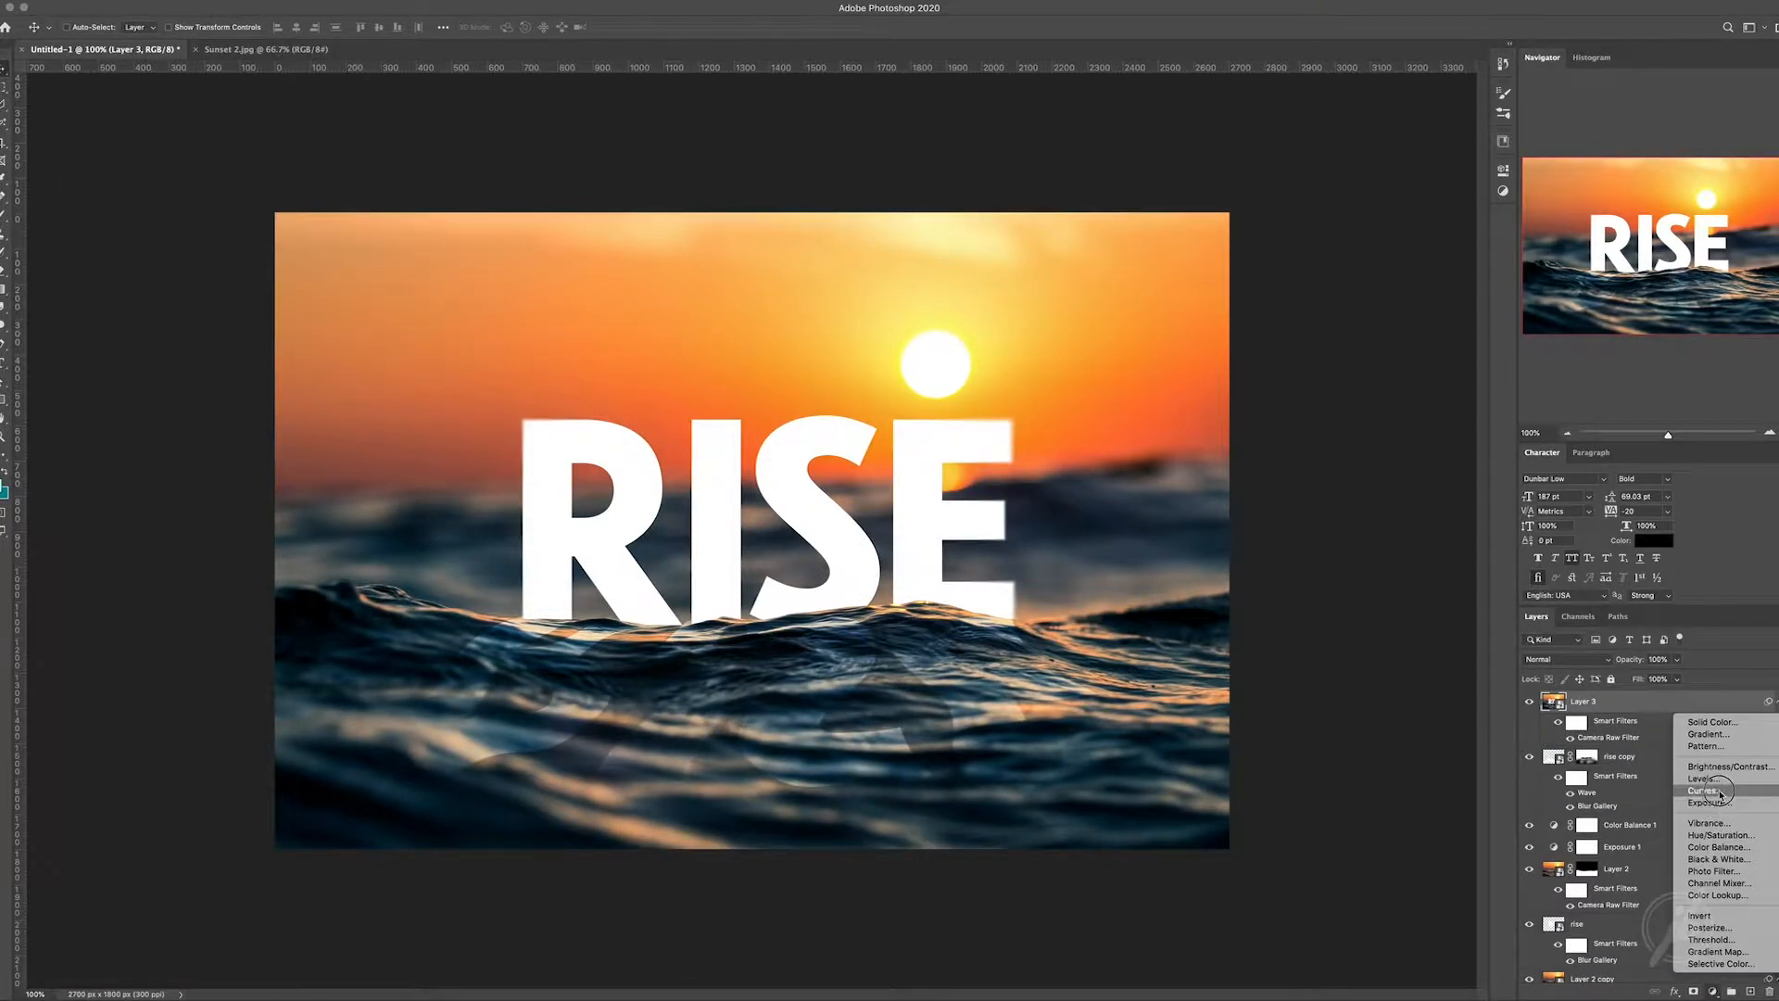
left_click(1074, 203)
left_click_drag(1346, 274, 1352, 296)
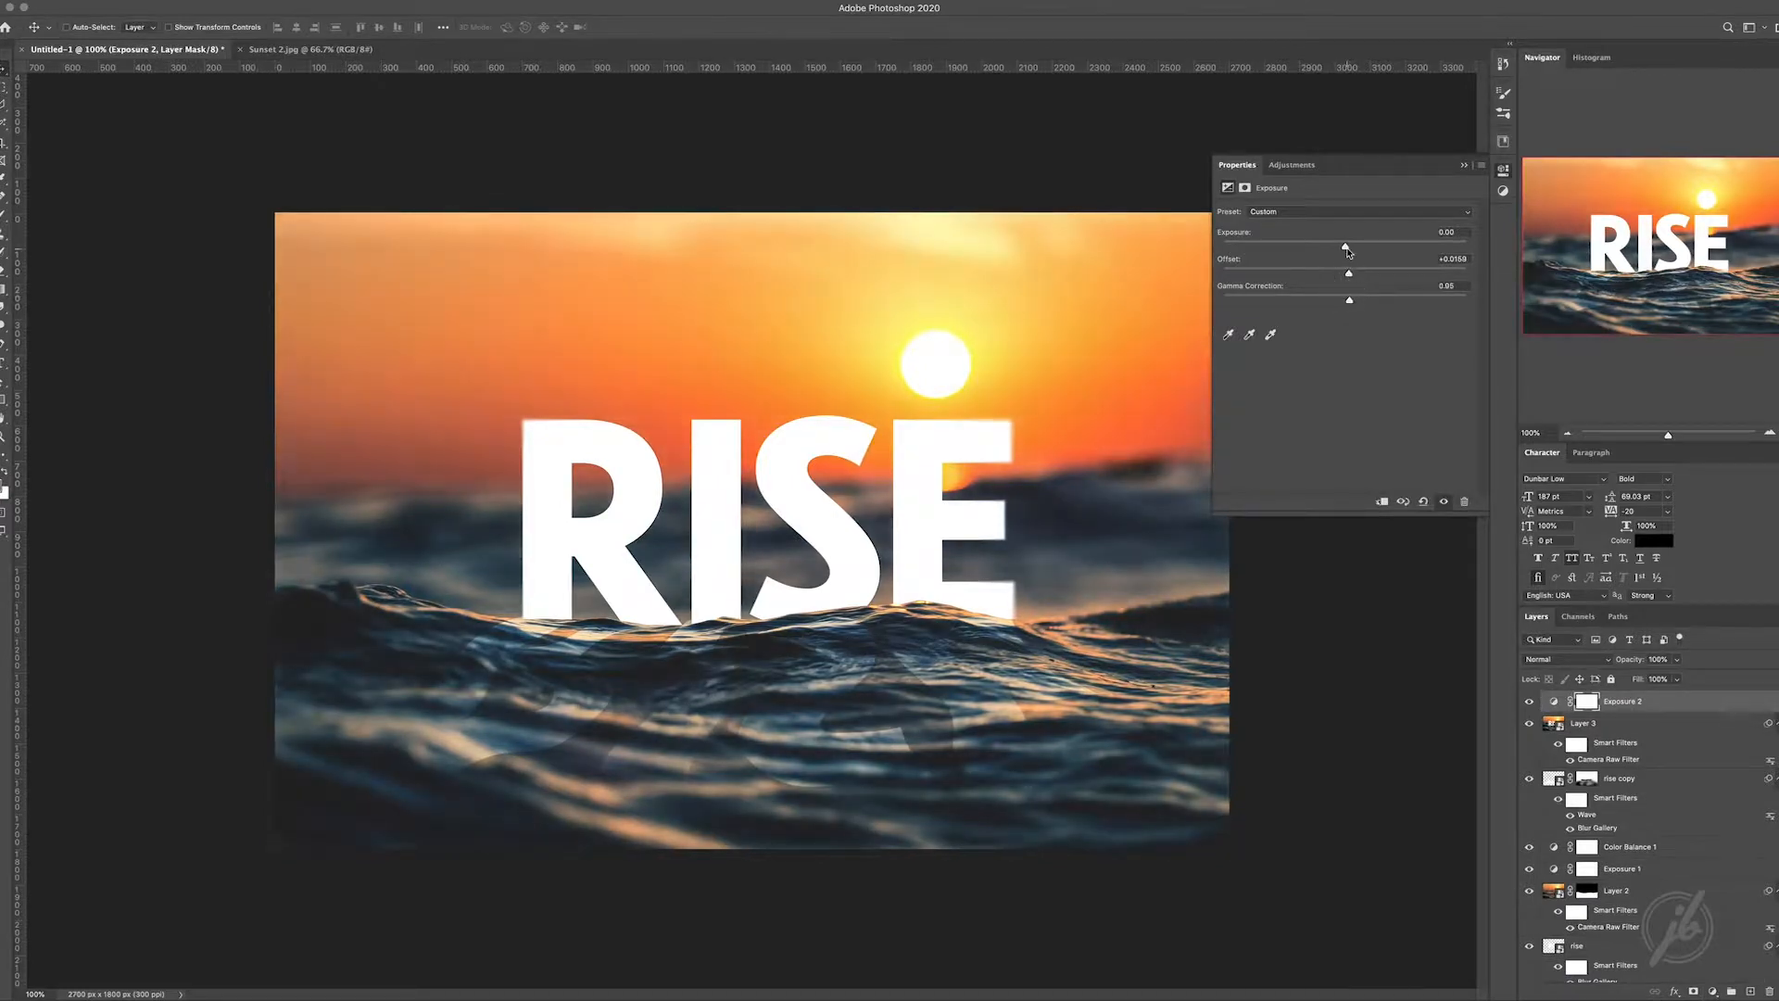
left_click(1464, 165)
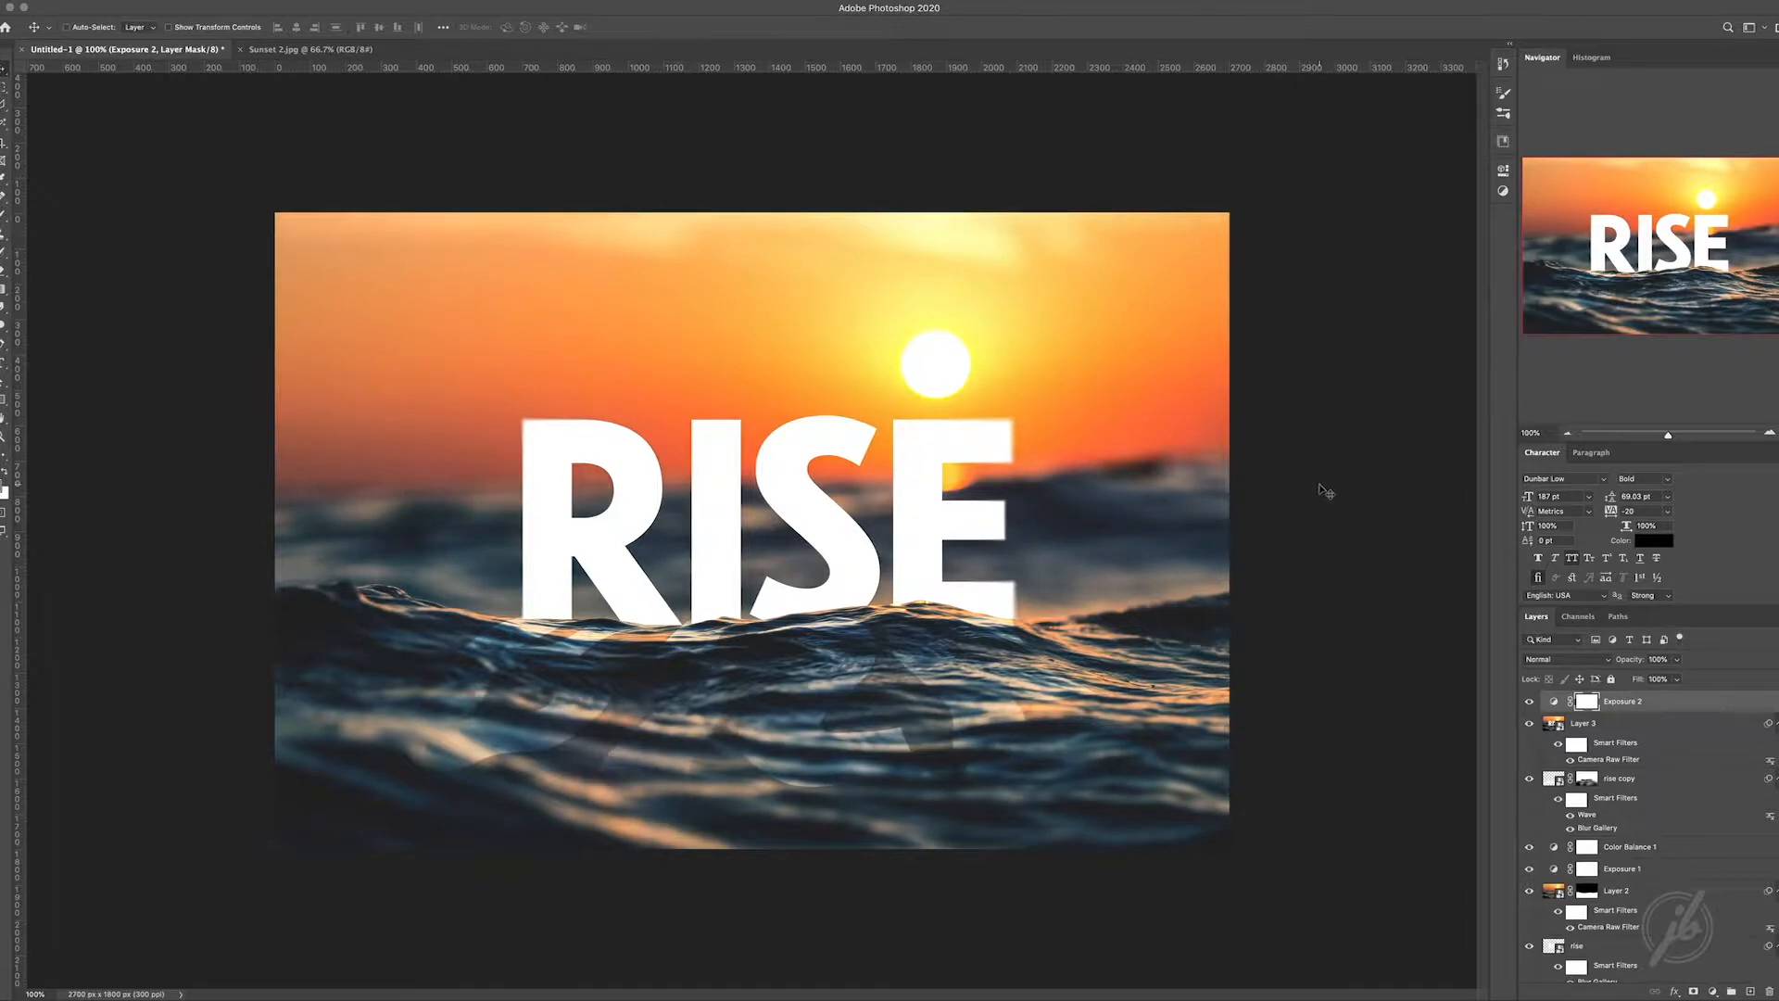
- Hide Layer 3 and the rise copy reflection, and inspect the edge where the title meets the waves at 300%
left_click_drag(1530, 724, 1529, 779)
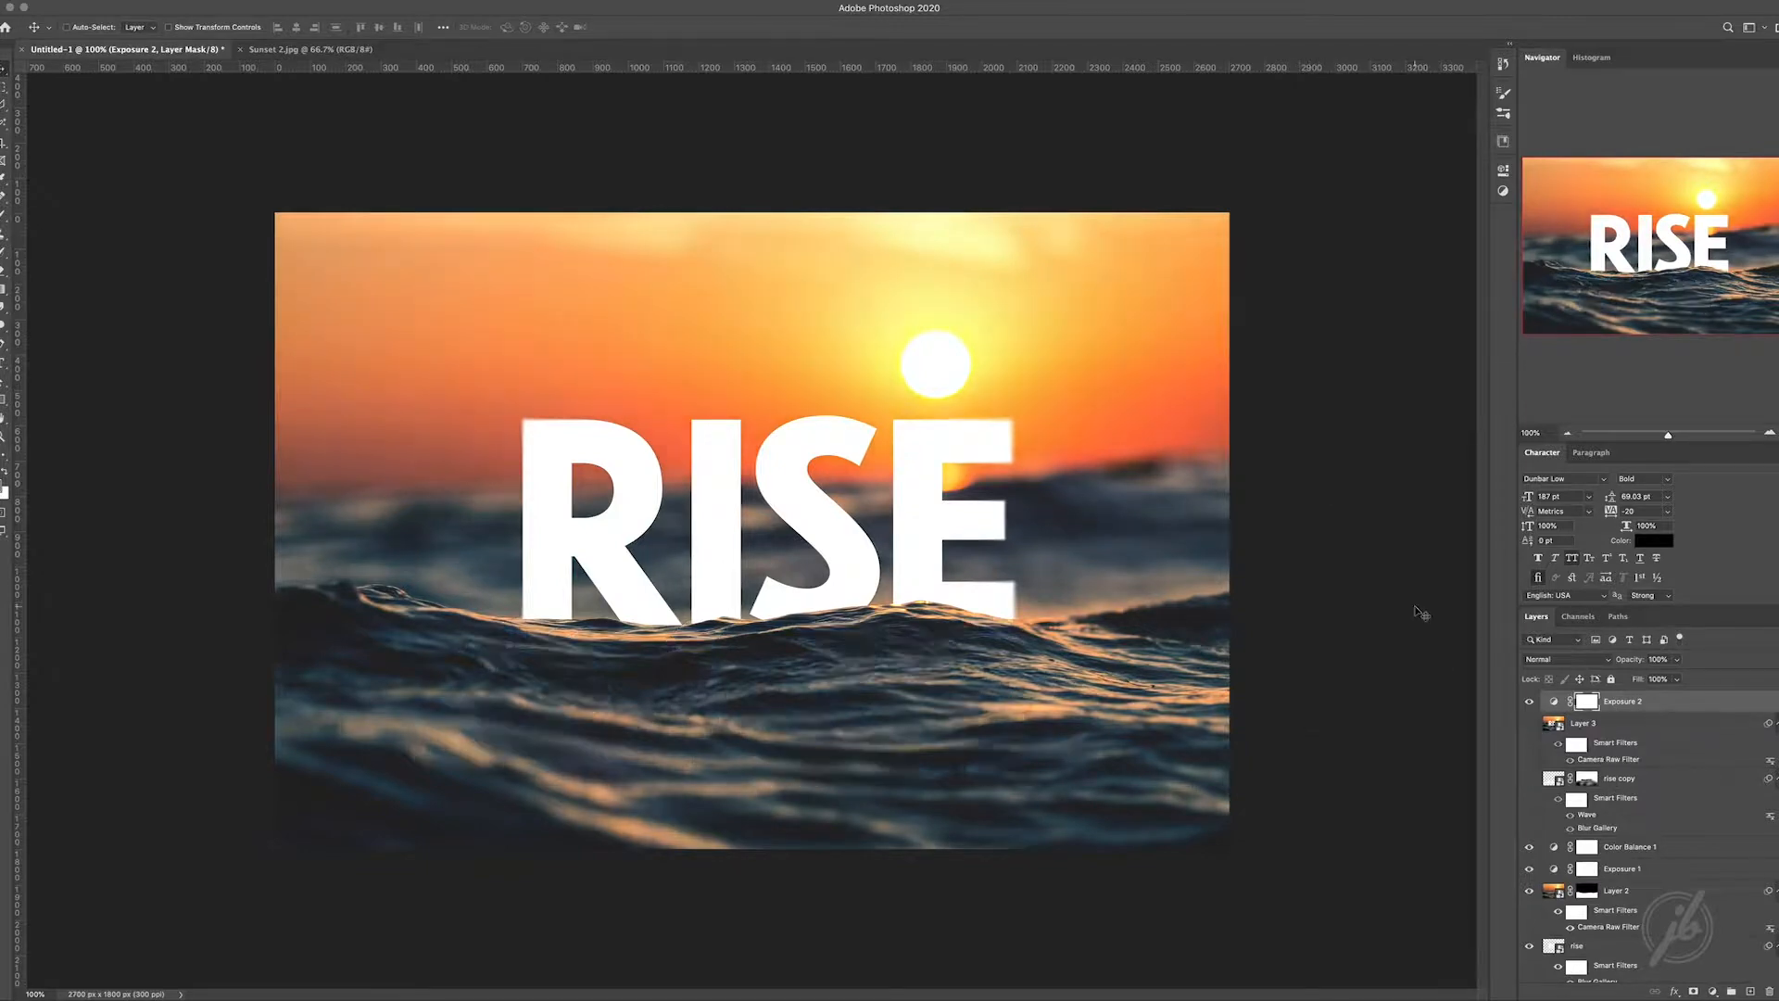
left_click(1771, 433)
left_click(1770, 433)
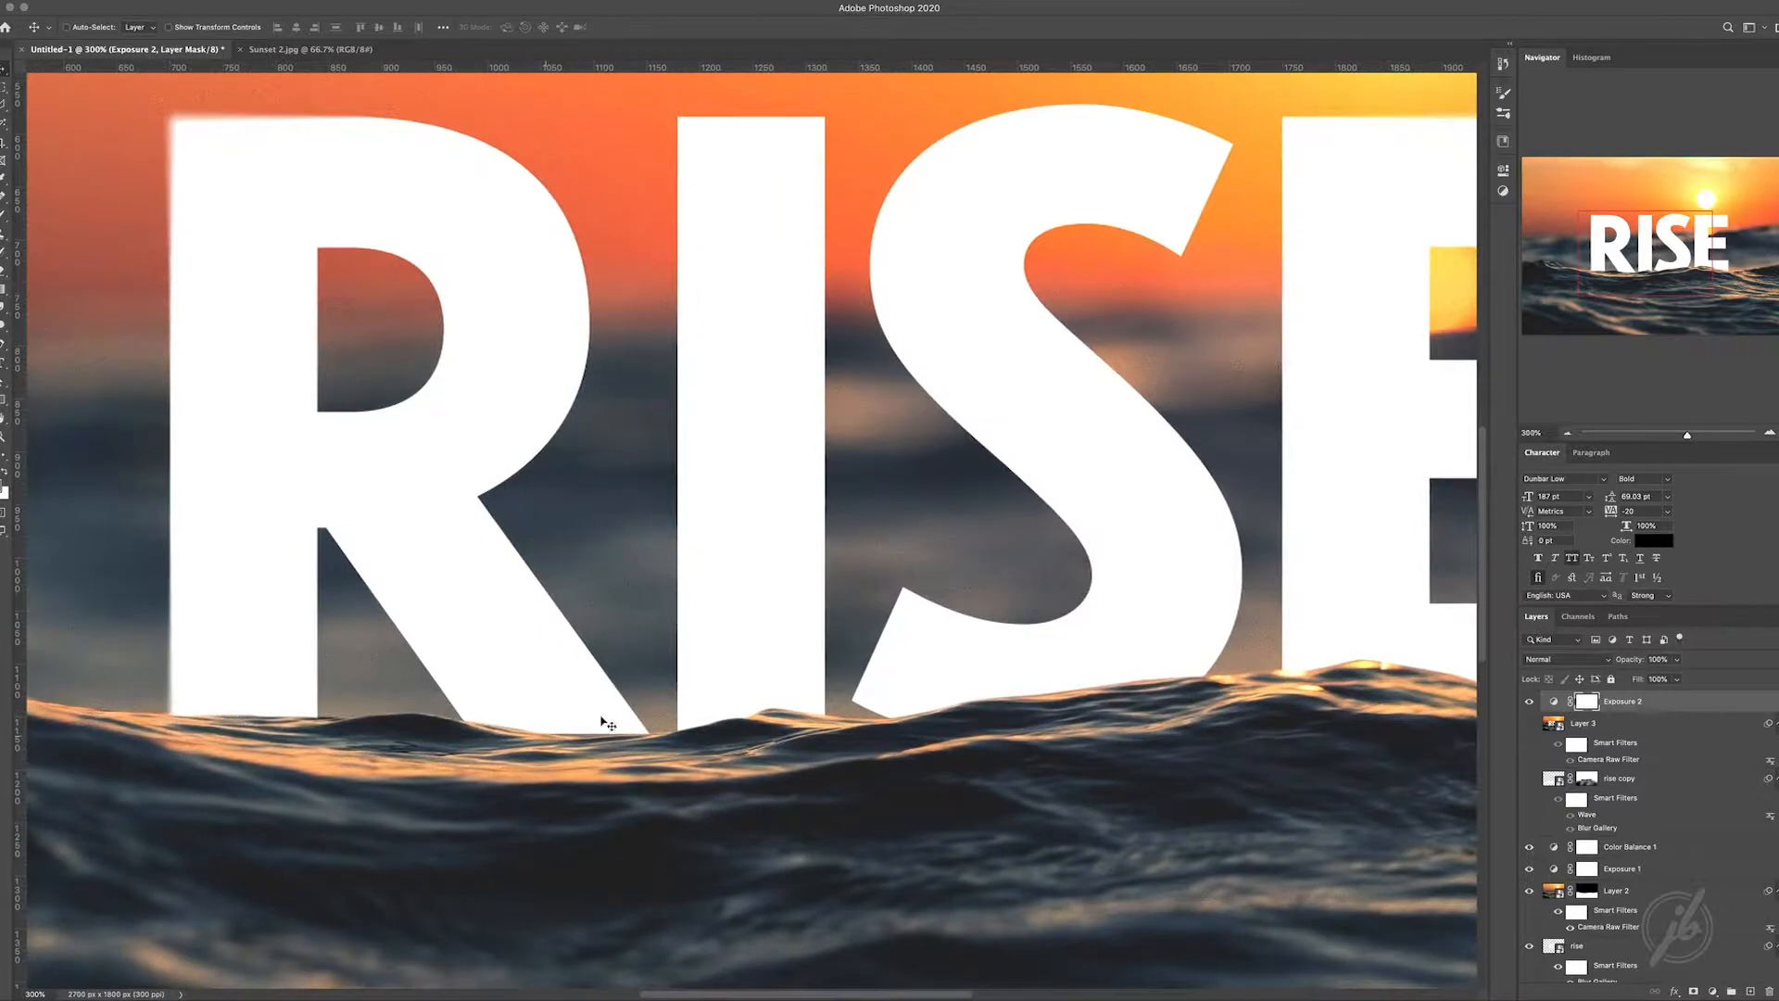
left_click_drag(1196, 767, 1076, 683)
left_click_drag(706, 638, 1082, 678)
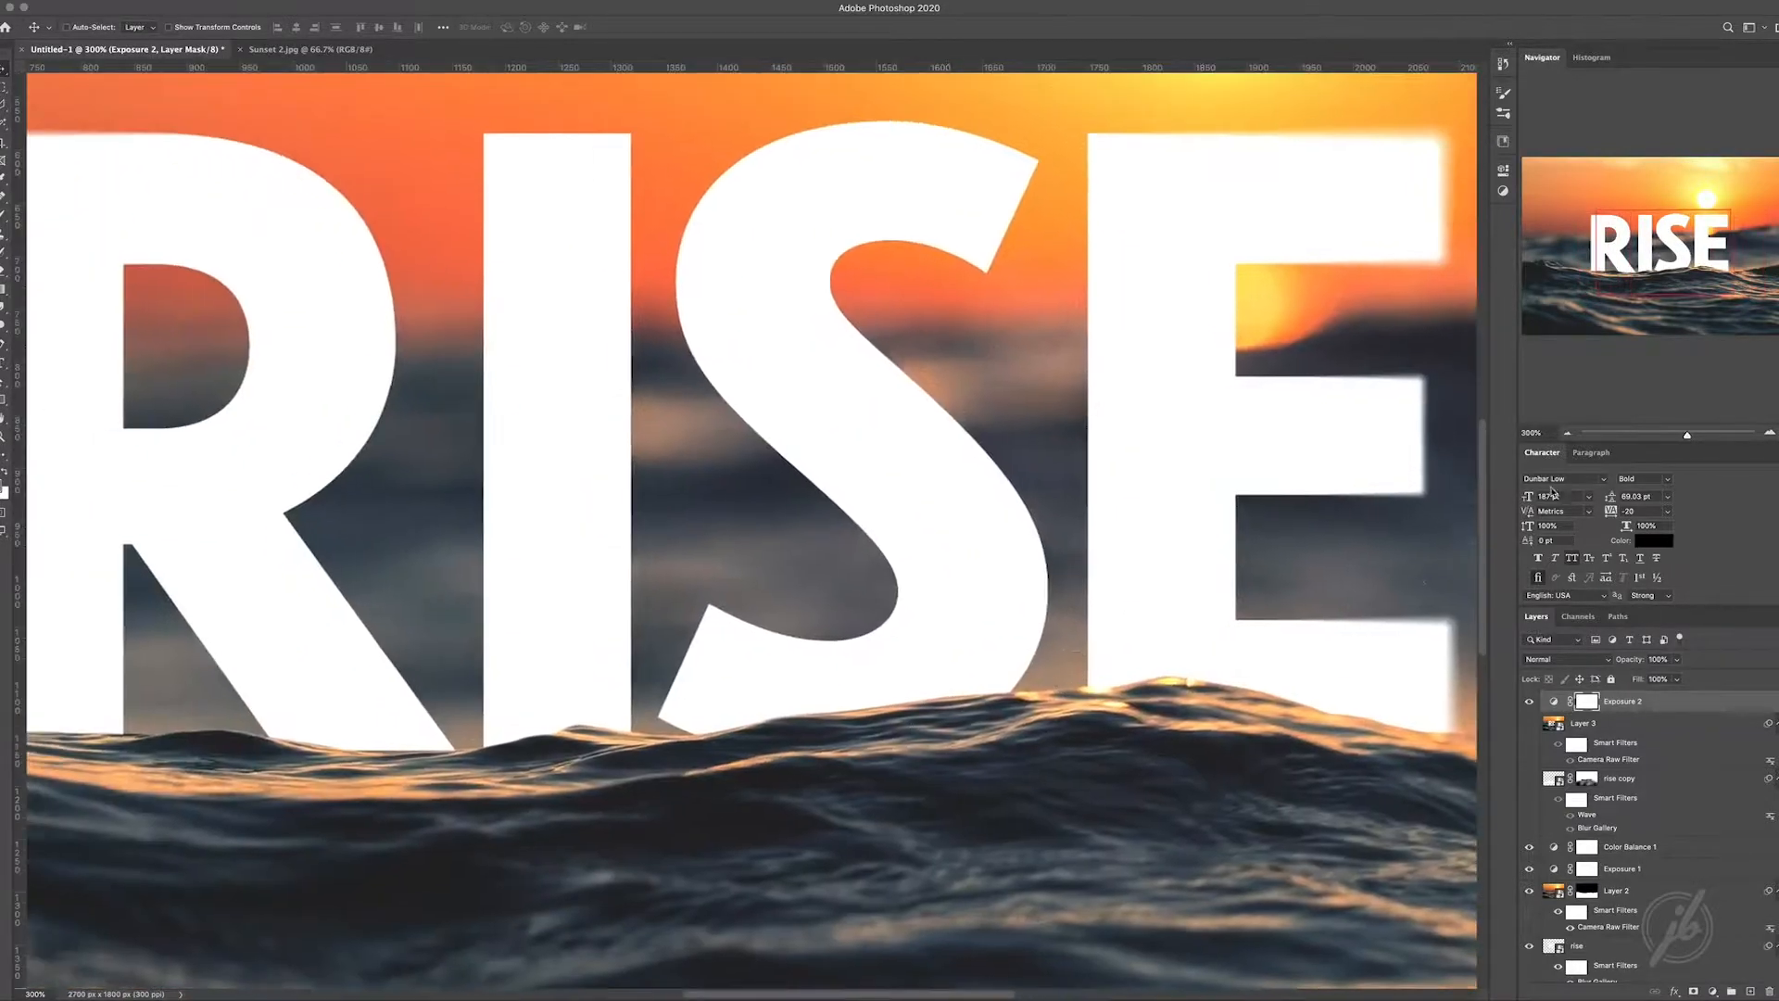
left_click(1569, 434)
left_click(1569, 433)
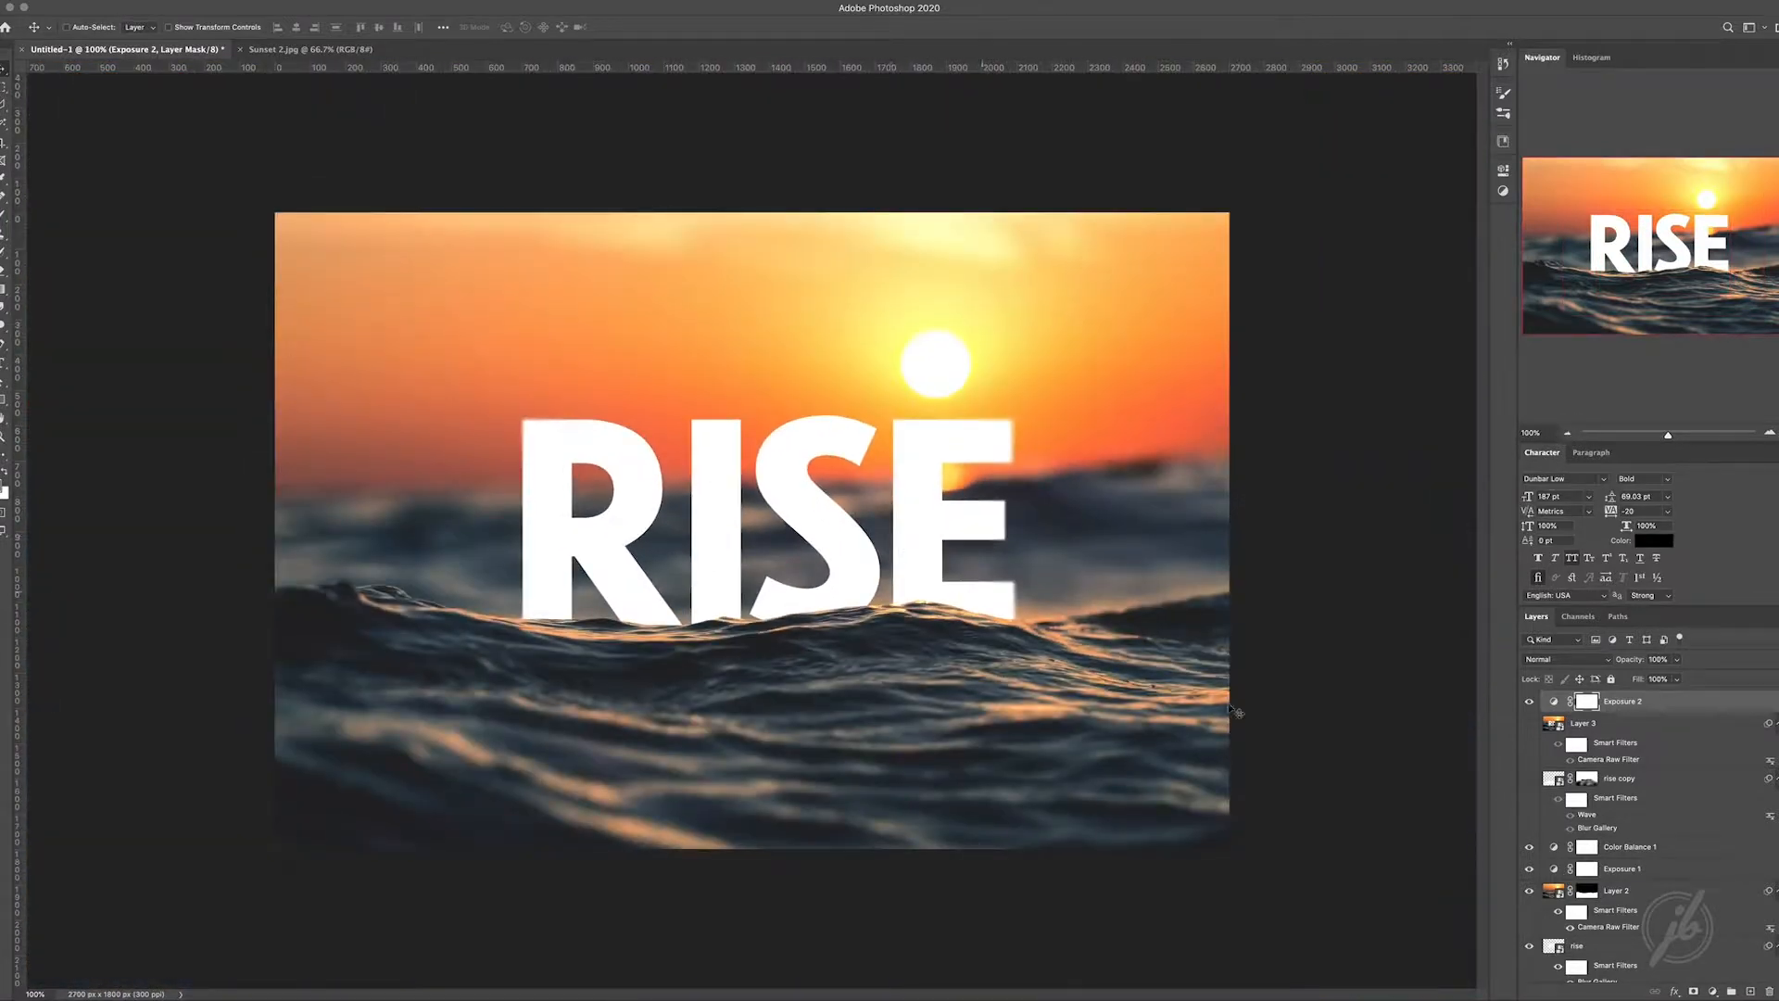
- Select the upright rise title layer and hide it
scroll(1680, 828, "down", 2)
left_click(1617, 888)
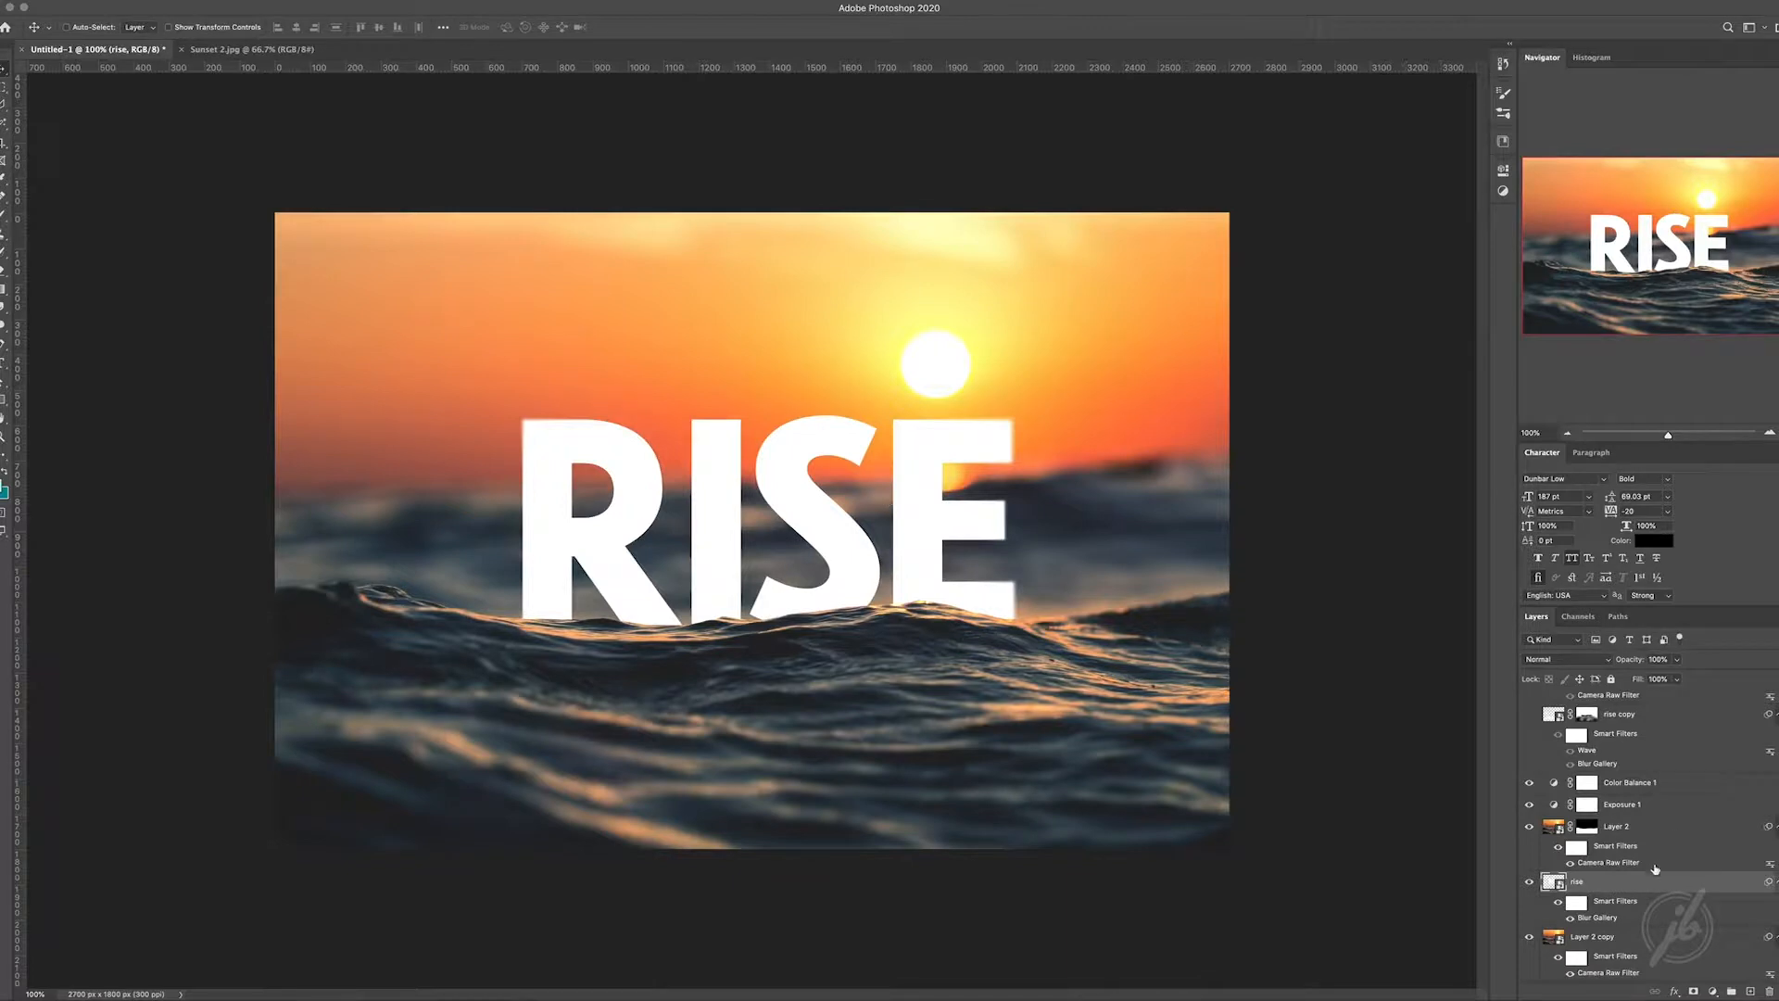
left_click(1530, 883)
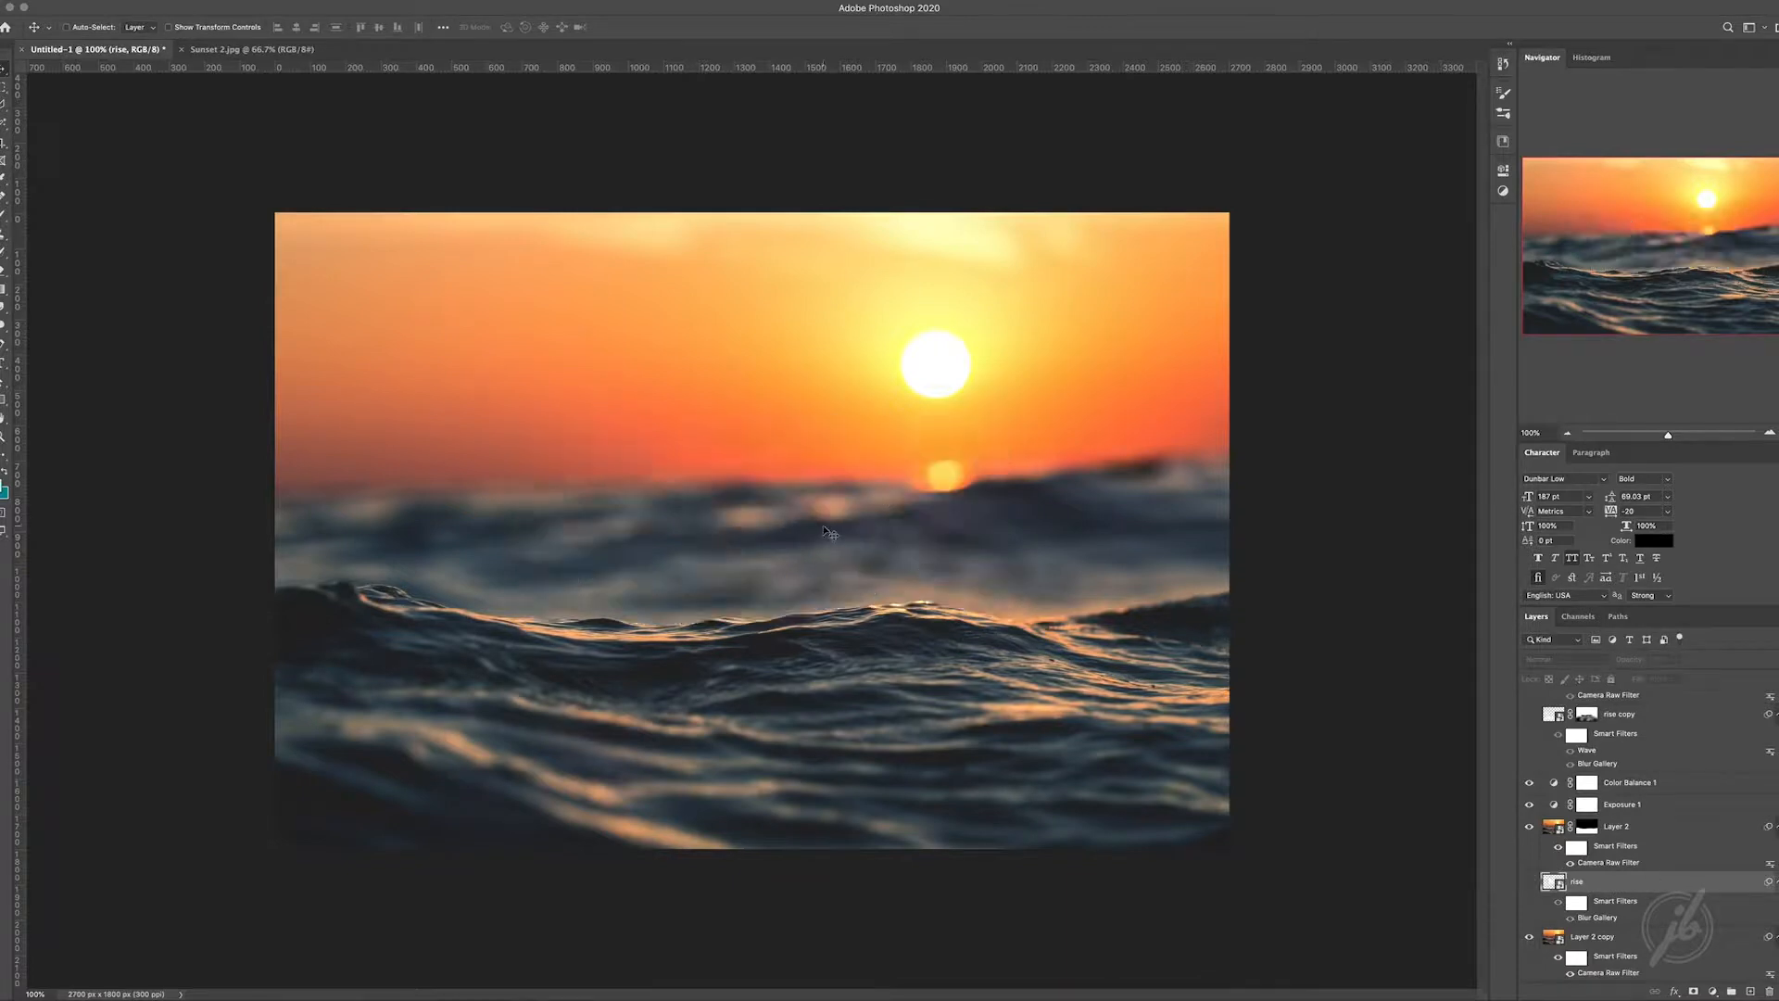